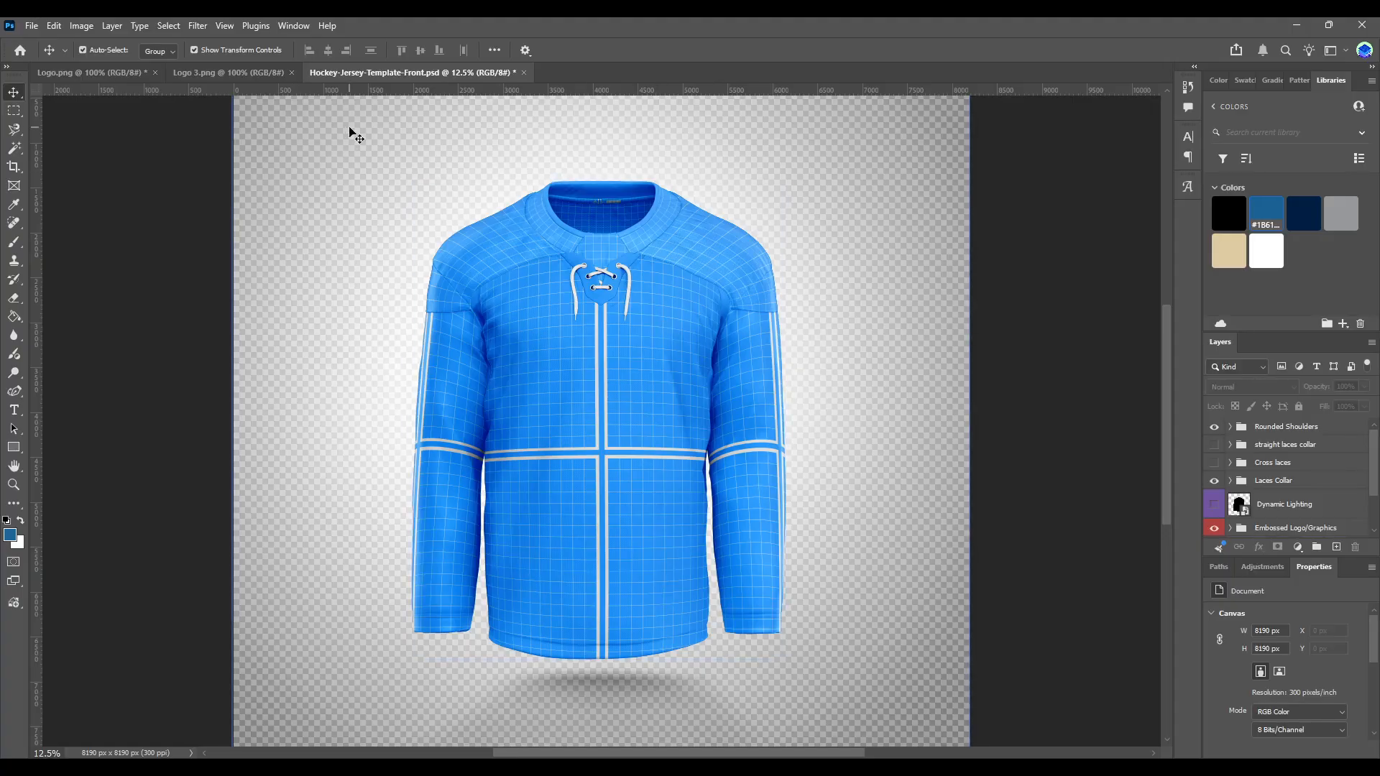
Step: Open the base shirt design smart object inside the Embedded Logo/Graphics group for editing
click(353, 133)
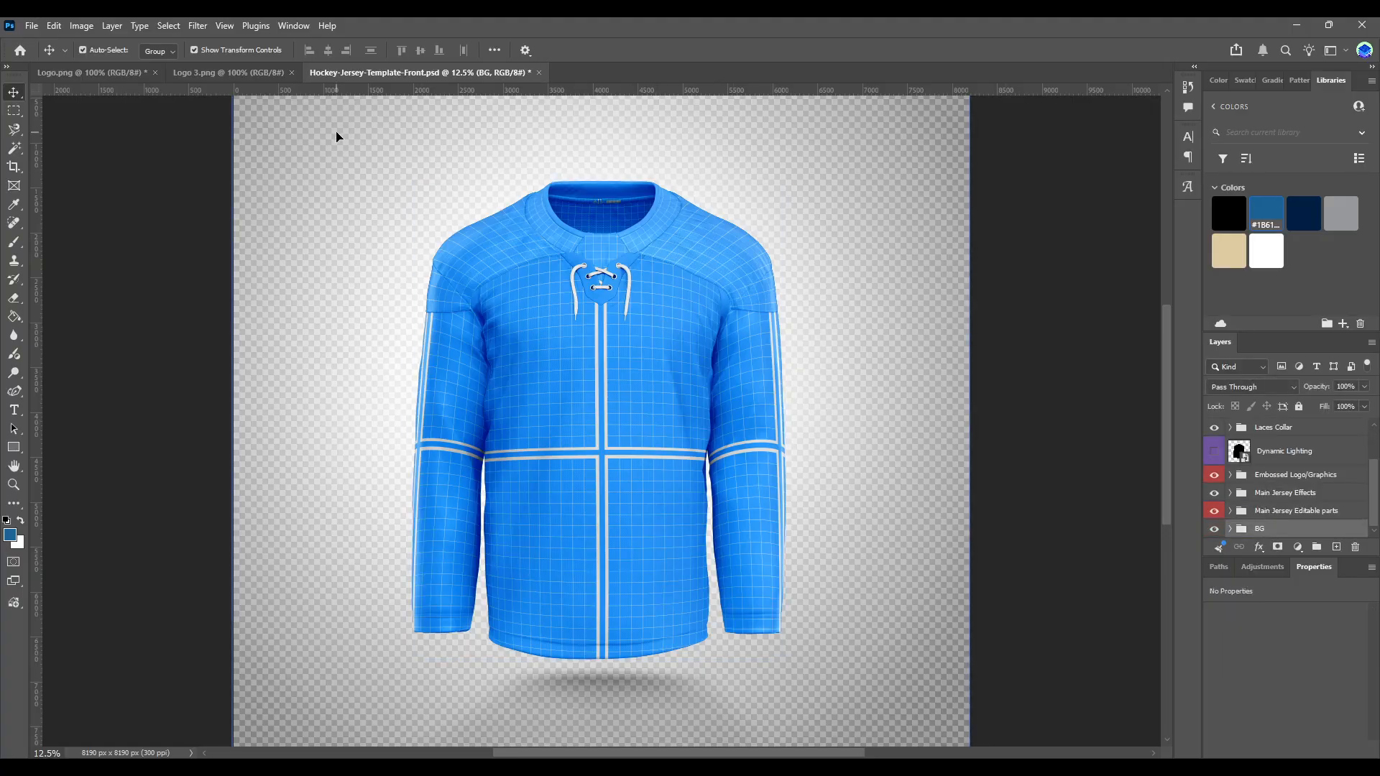
click(1230, 475)
scroll(1287, 469, down, 3)
scroll(1291, 468, down, 1)
double_click(1253, 467)
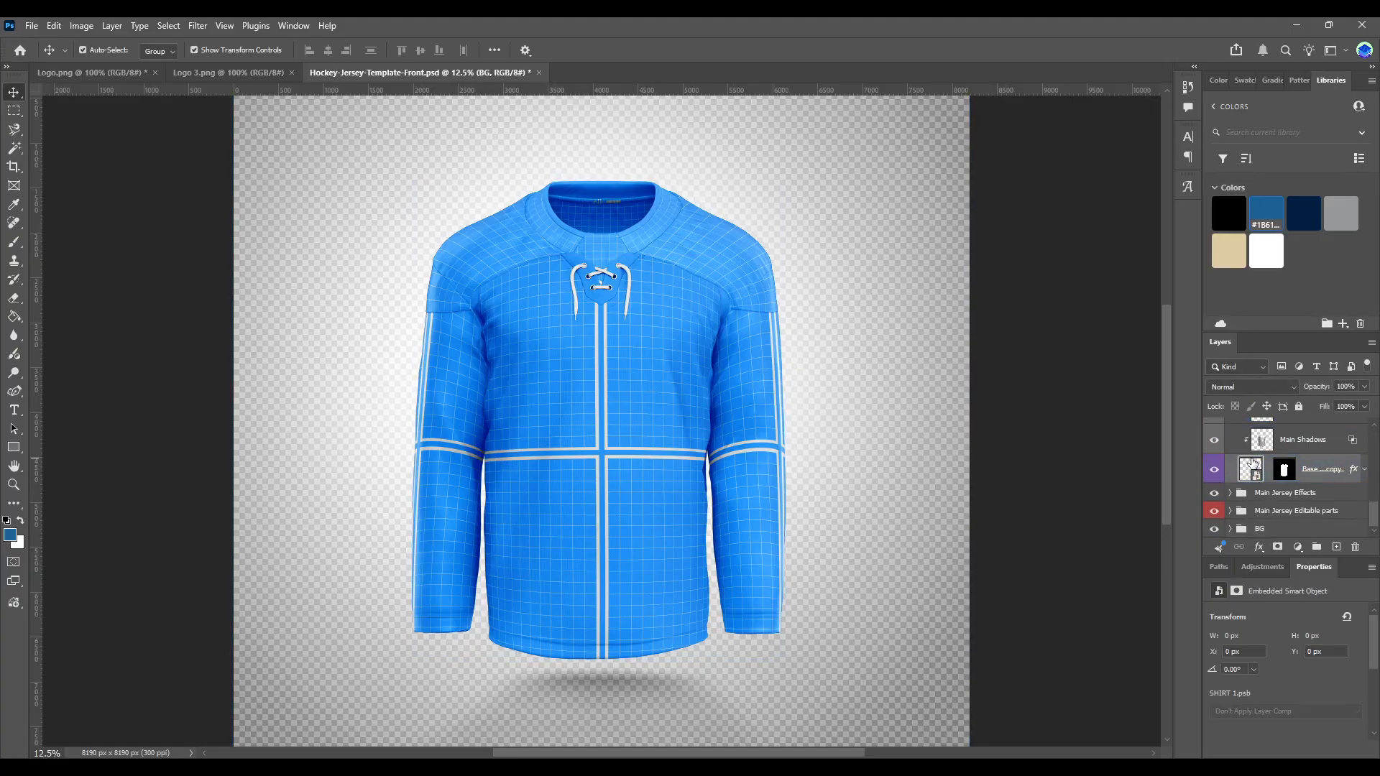
Step: Place the round Columbus Blue Jackets logo from Logo 3.png in SHIRT 1.psb, scaled to about 160% and centred horizontally, and check the jersey
click(201, 72)
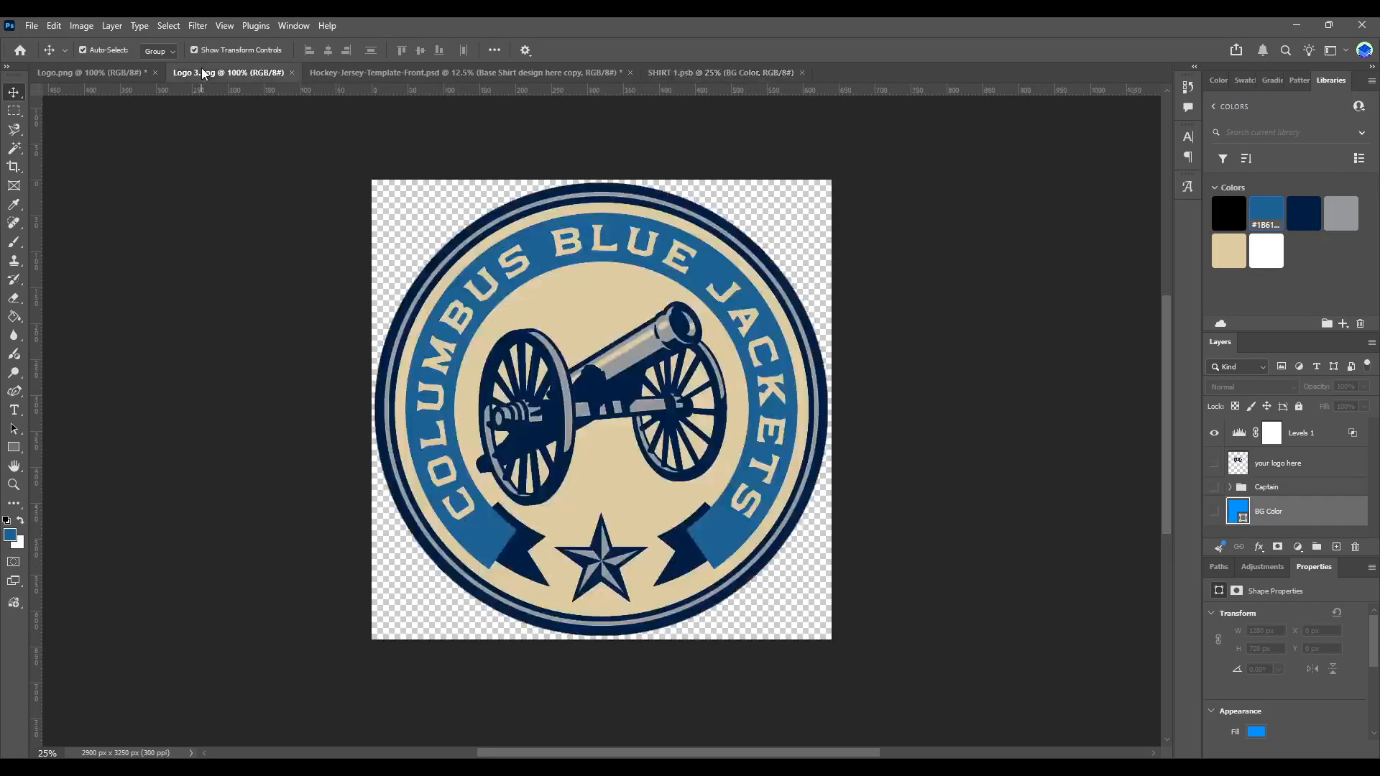
drag(626, 323, 676, 425)
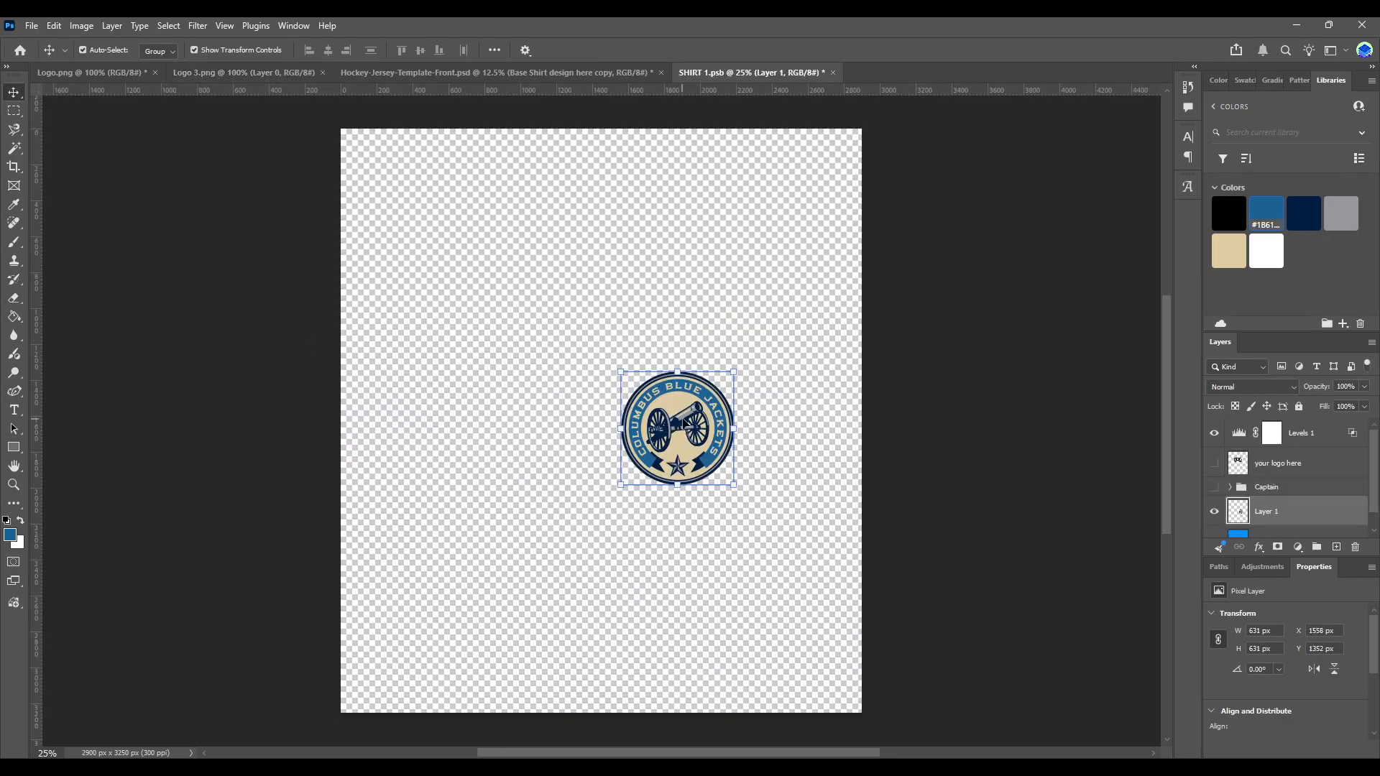
drag(742, 494, 817, 529)
drag(716, 468, 606, 389)
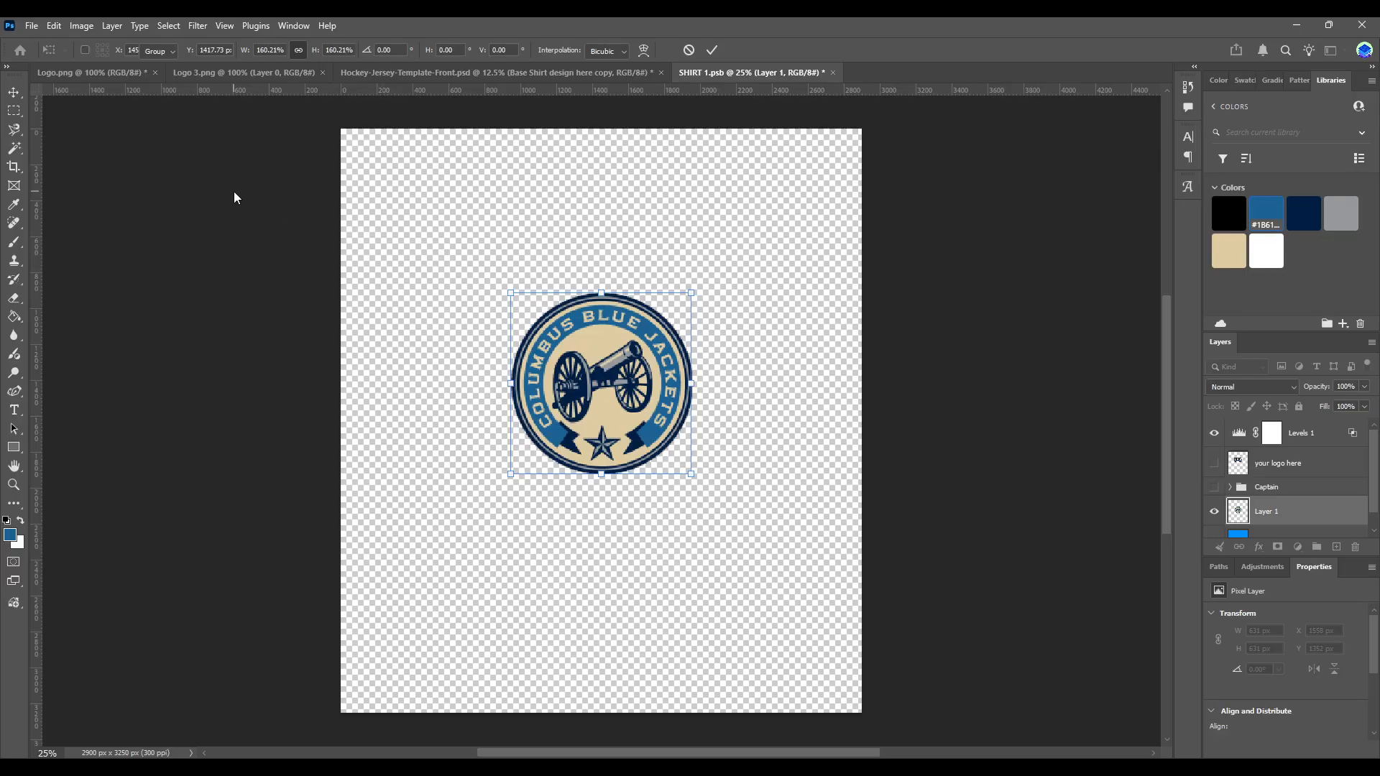
key(Return)
click(429, 70)
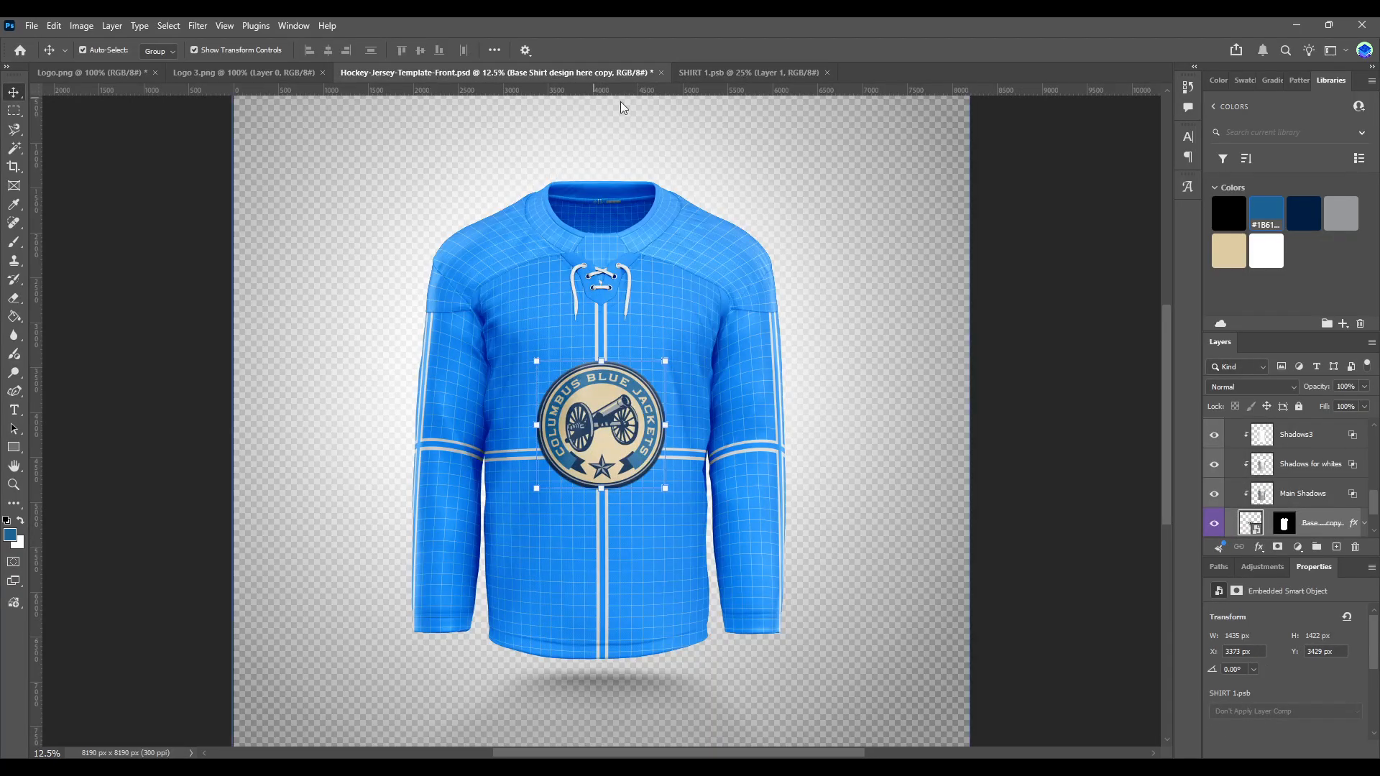
Step: Scale the round logo to about 119%, save it to update the jersey, and fine-tune its height on the chest
click(719, 71)
drag(688, 471, 725, 508)
drag(639, 422, 621, 384)
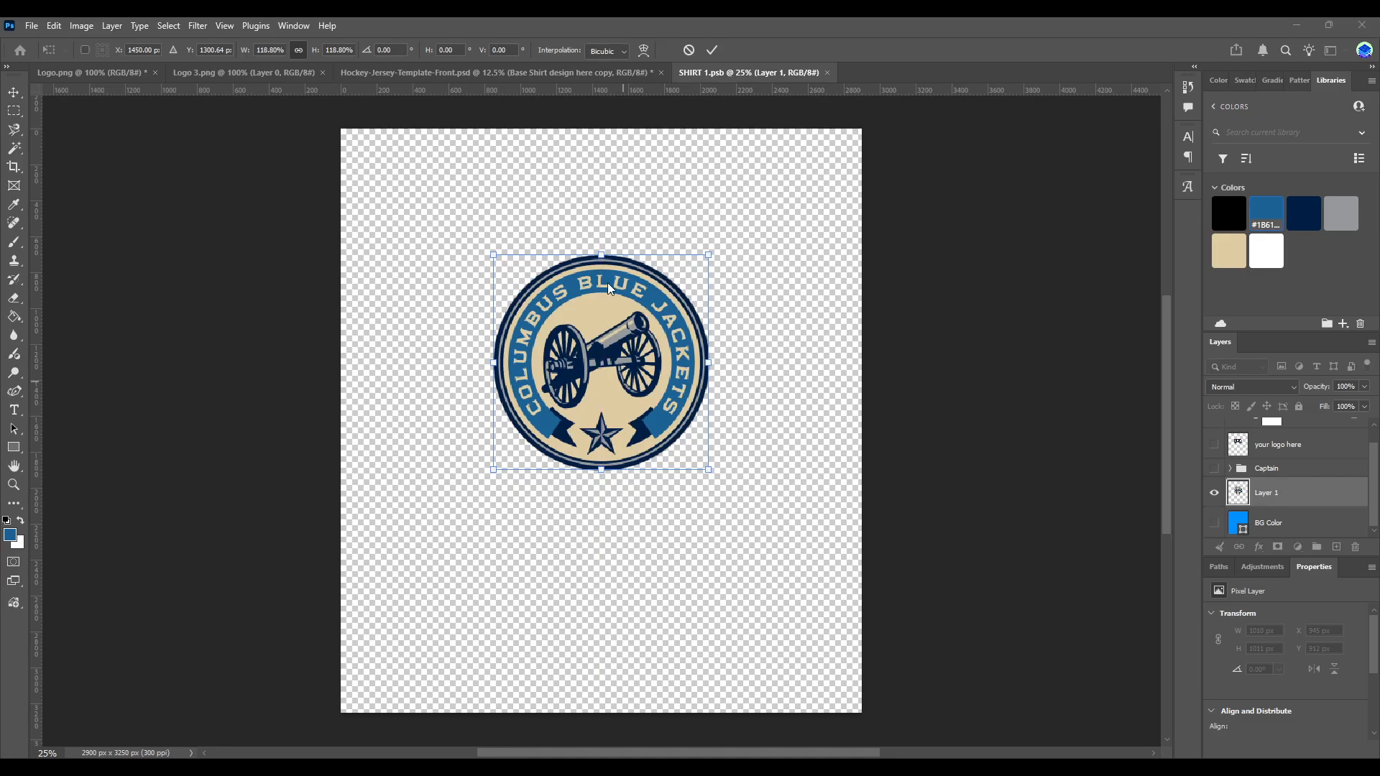
key(Return)
key(ctrl+s)
click(501, 72)
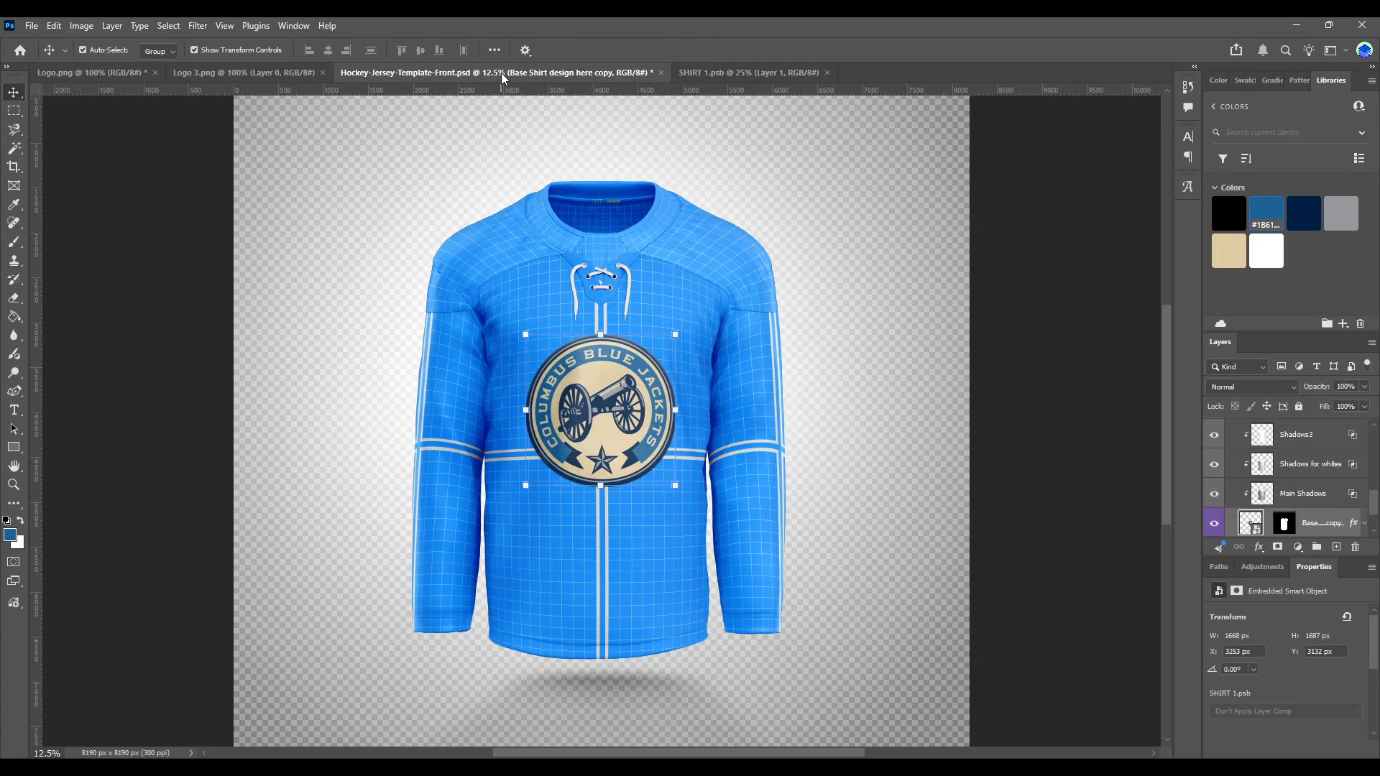
click(744, 72)
drag(575, 397, 580, 417)
Step: Add a text box above and to the right of the round logo containing the letter "A" at 125 pt
click(14, 409)
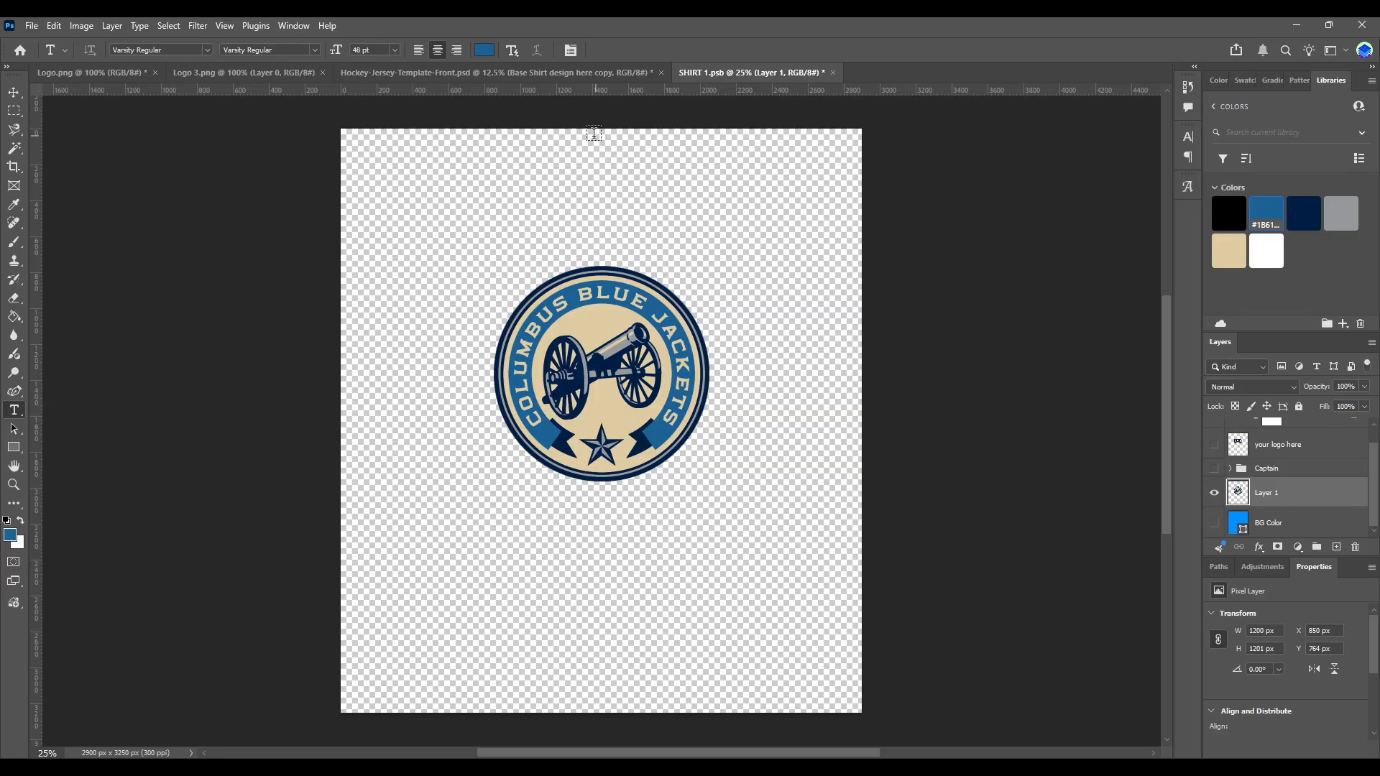
drag(572, 139, 848, 265)
text(C)
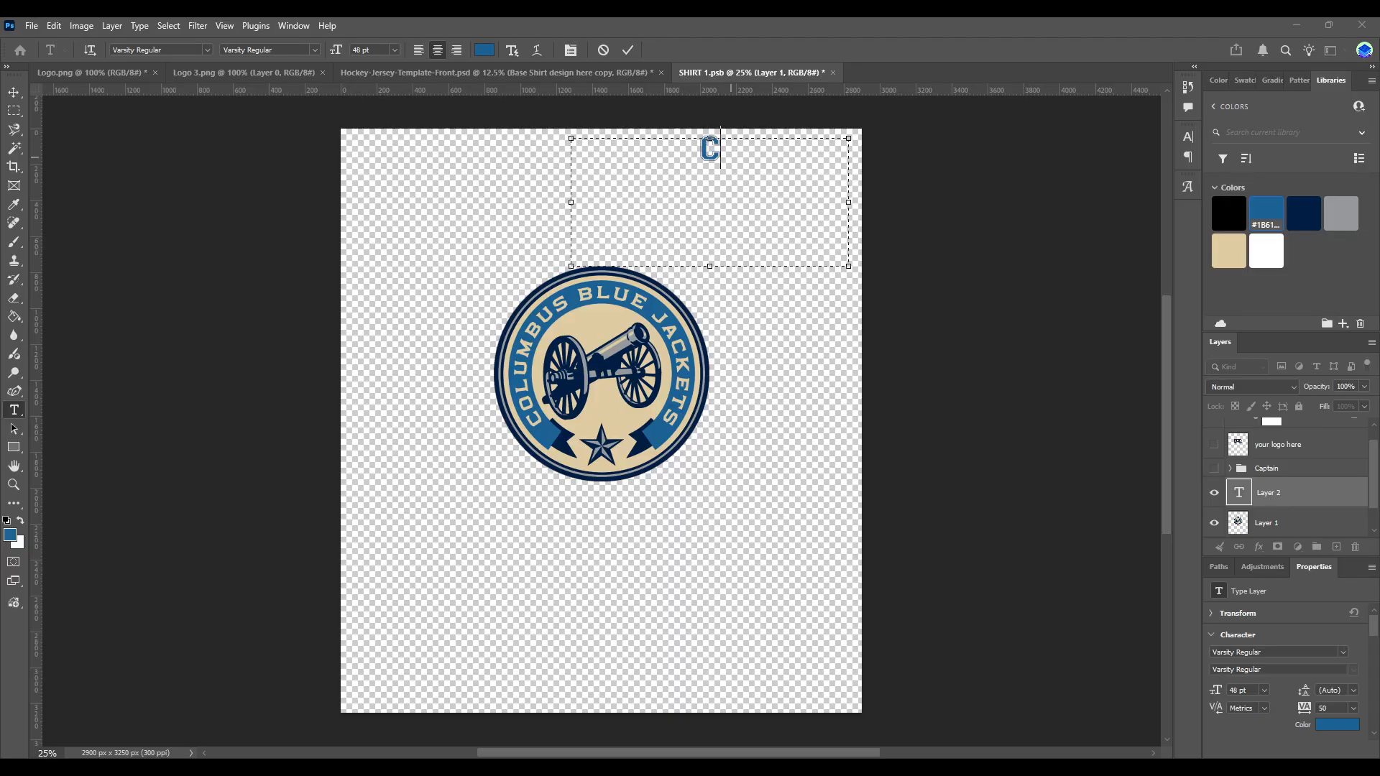
drag(717, 146, 690, 148)
key(BackSpace)
text(A)
key(ctrl+a)
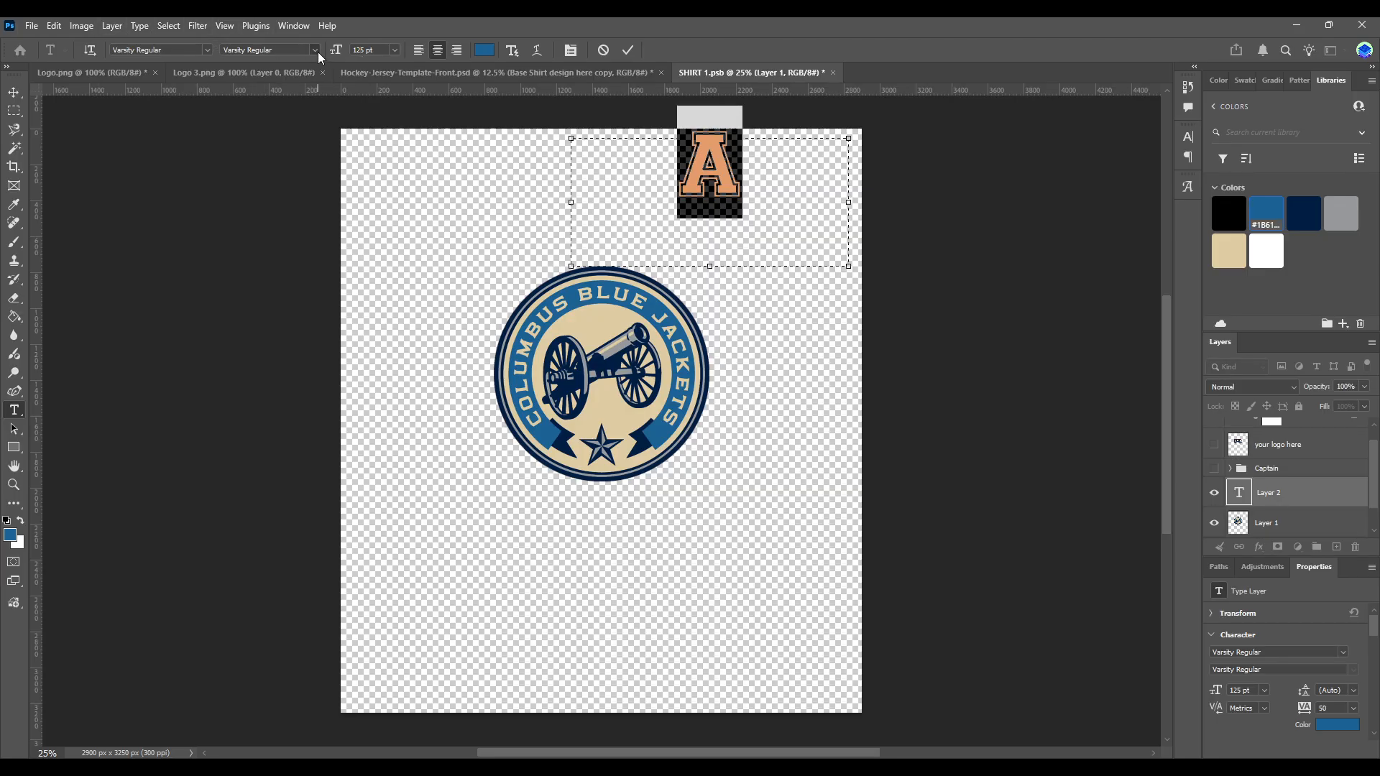
Step: Set the letter A in the NHL Columbus font and recolour it with the dark navy library swatch
click(204, 49)
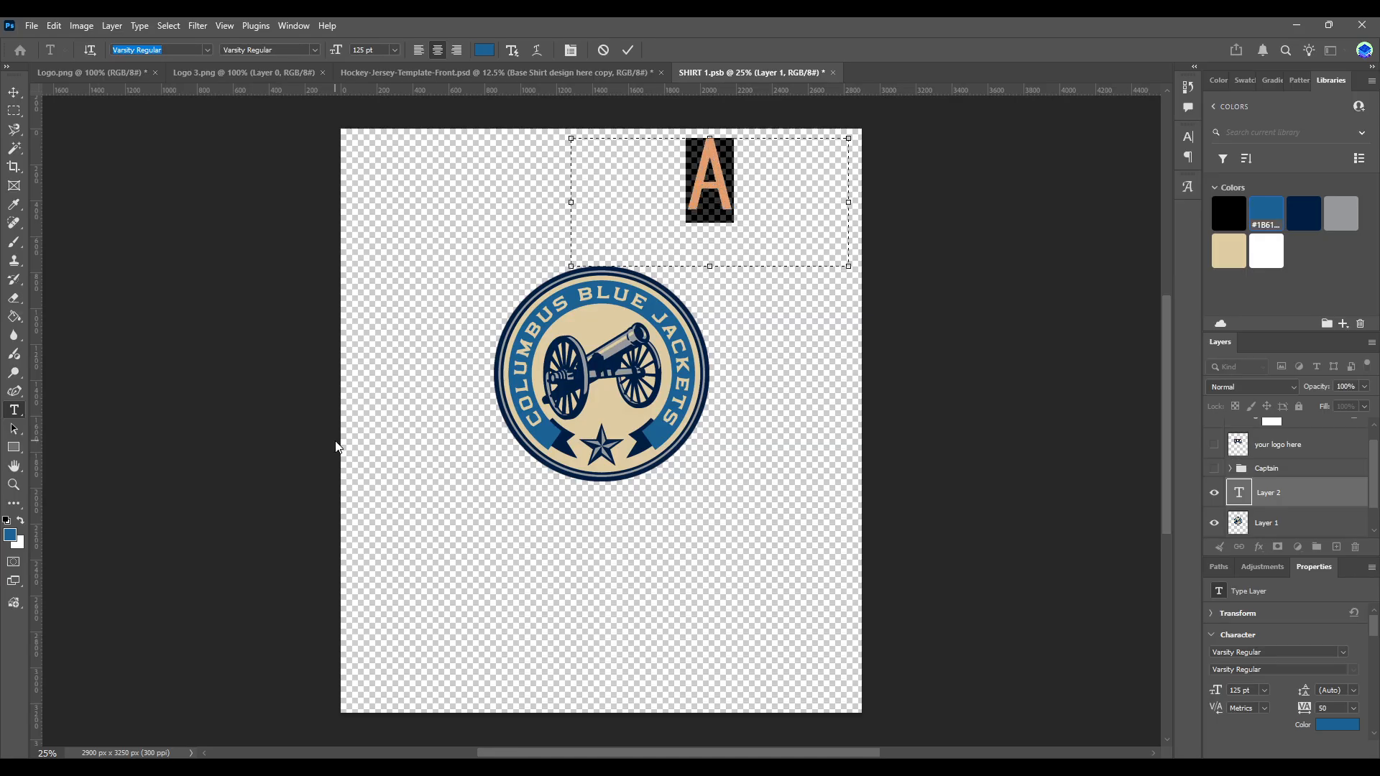
scroll(334, 439, down, 5)
scroll(331, 440, down, 6)
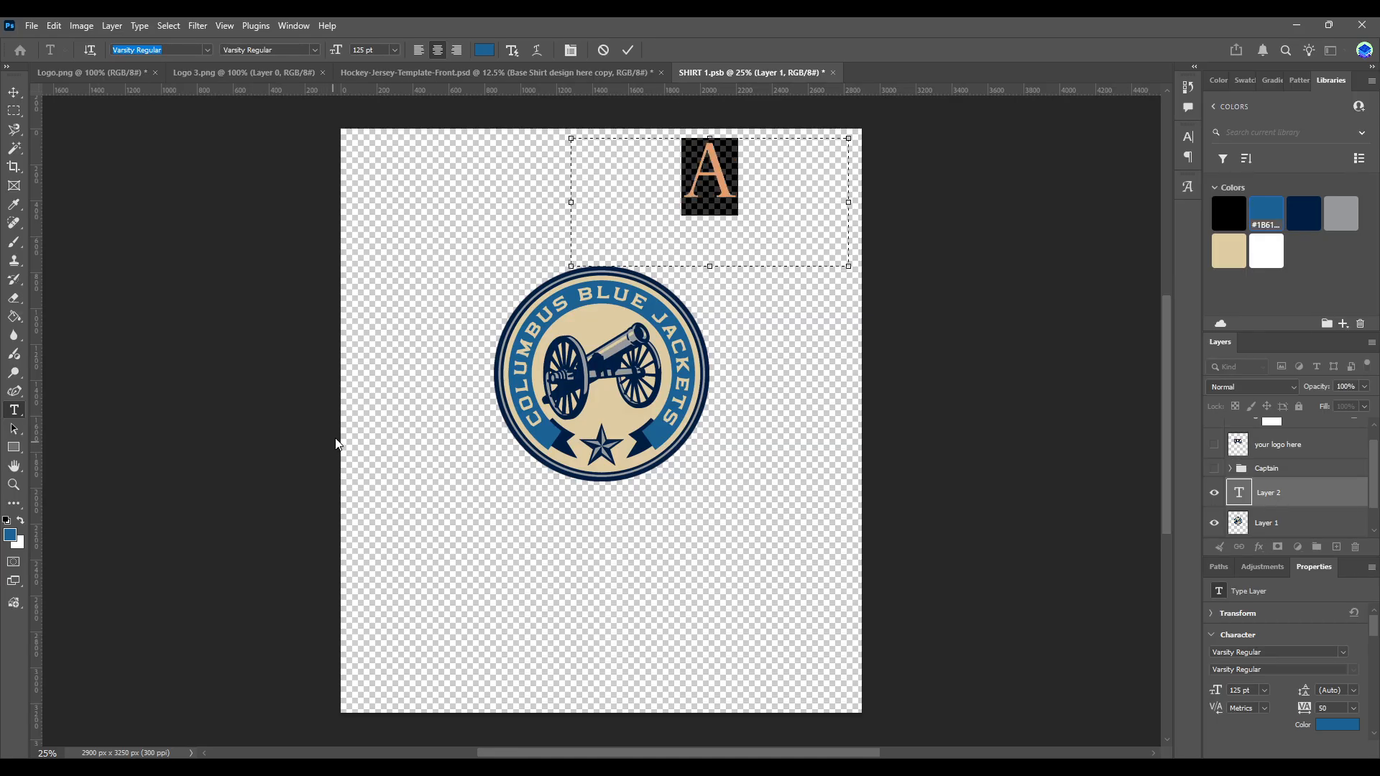
scroll(352, 408, down, 5)
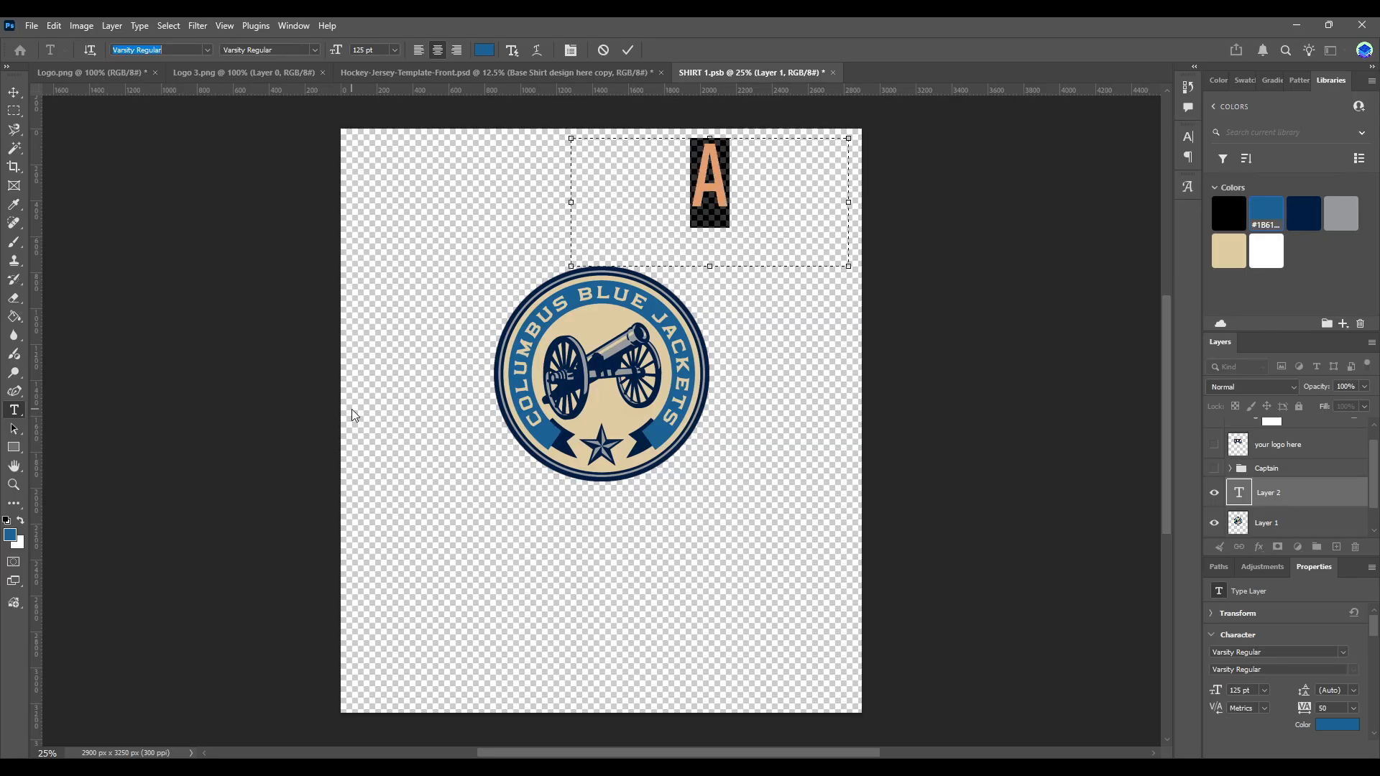
click(332, 519)
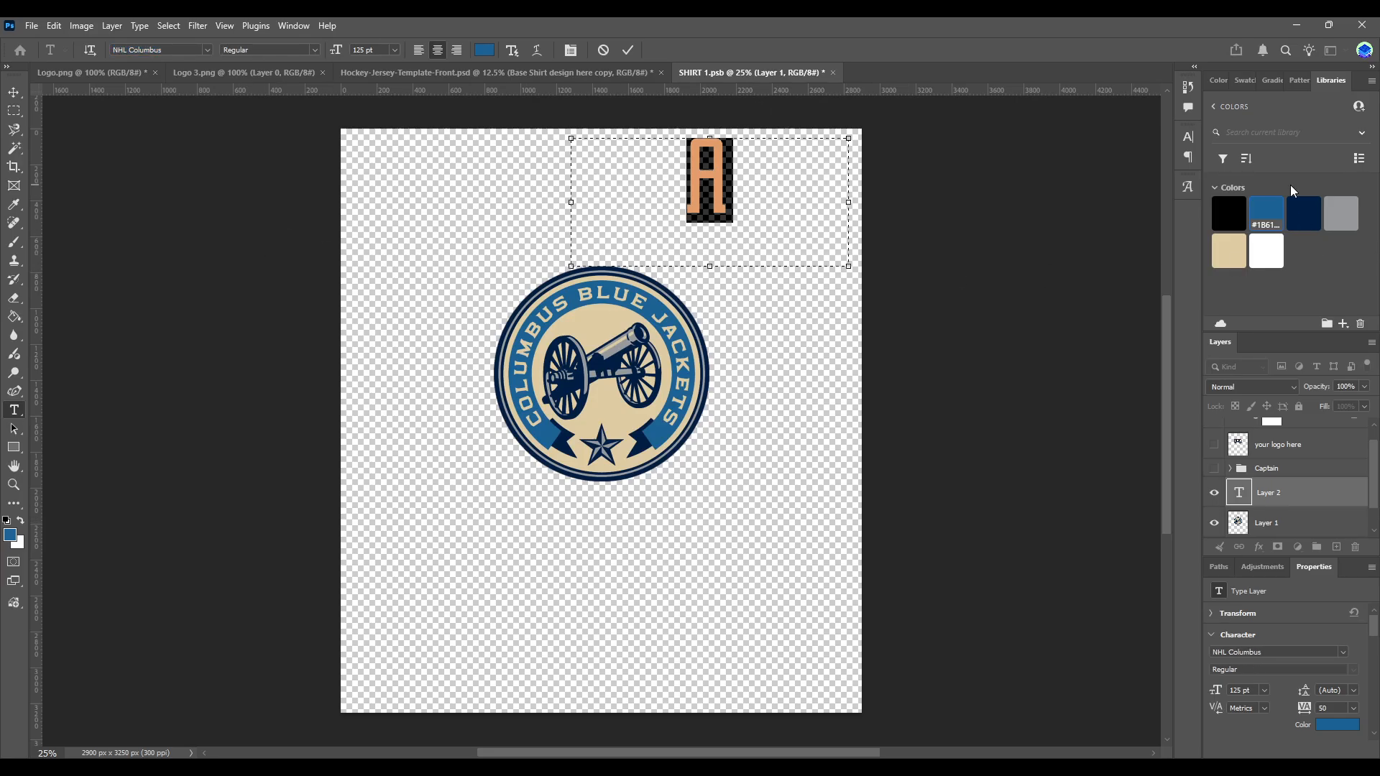
click(14, 93)
click(1309, 226)
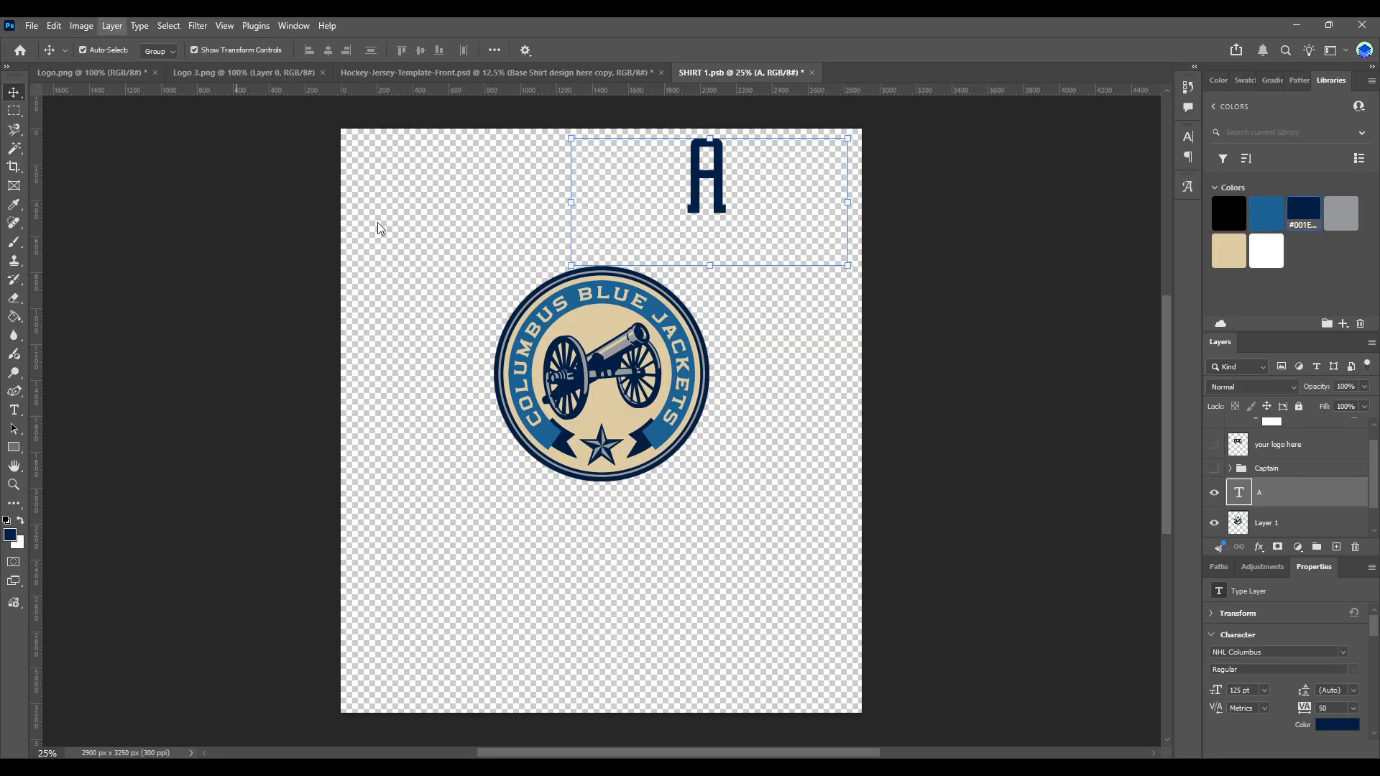
Step: Add a Stroke layer effect to the letter A using the grey library colour
click(673, 236)
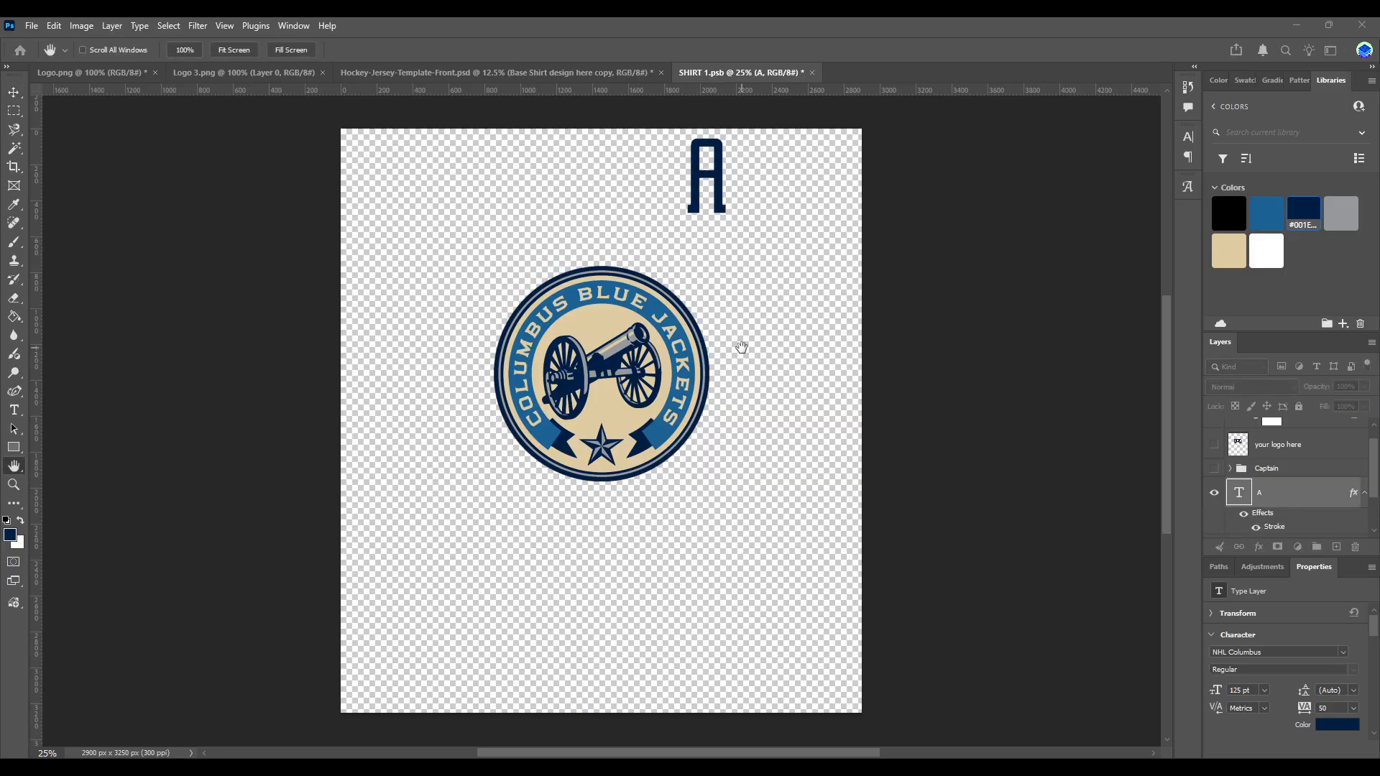
key(i)
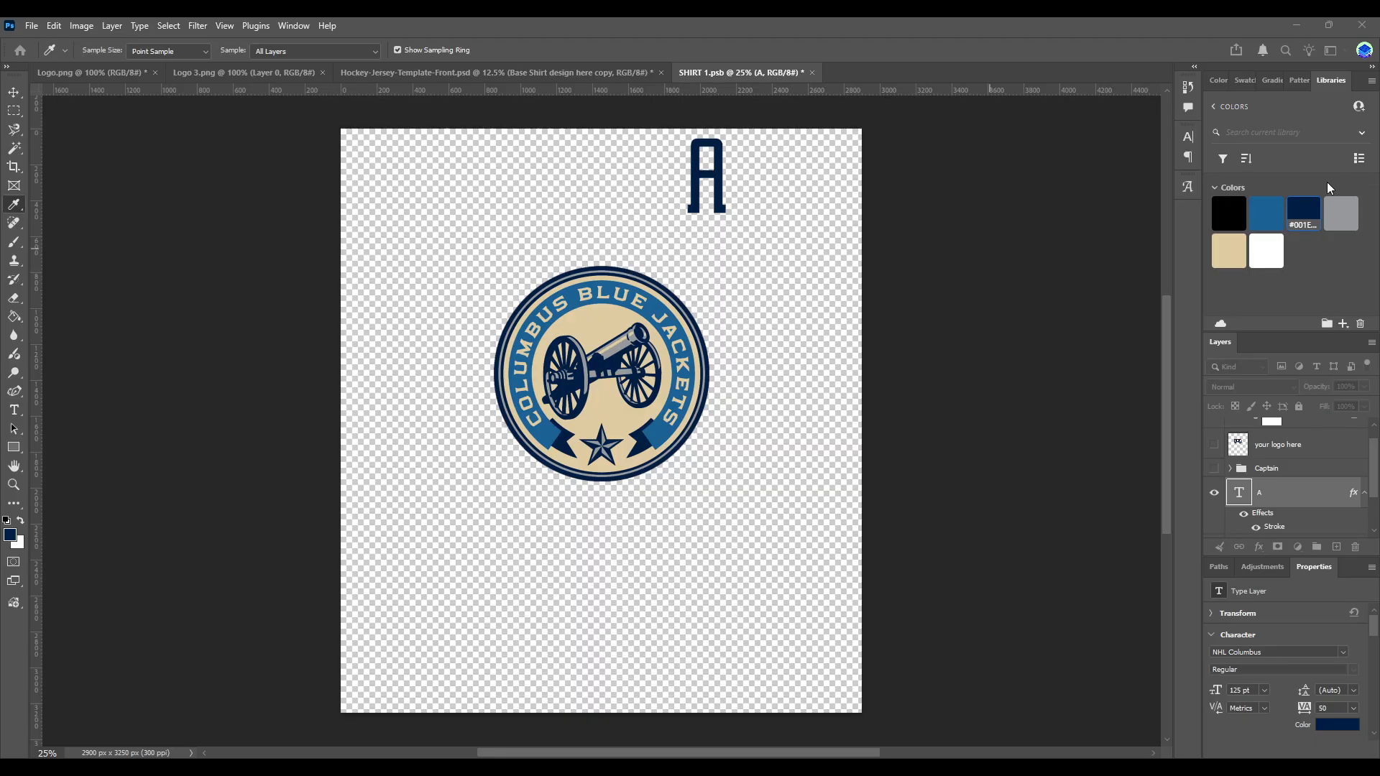
key(h)
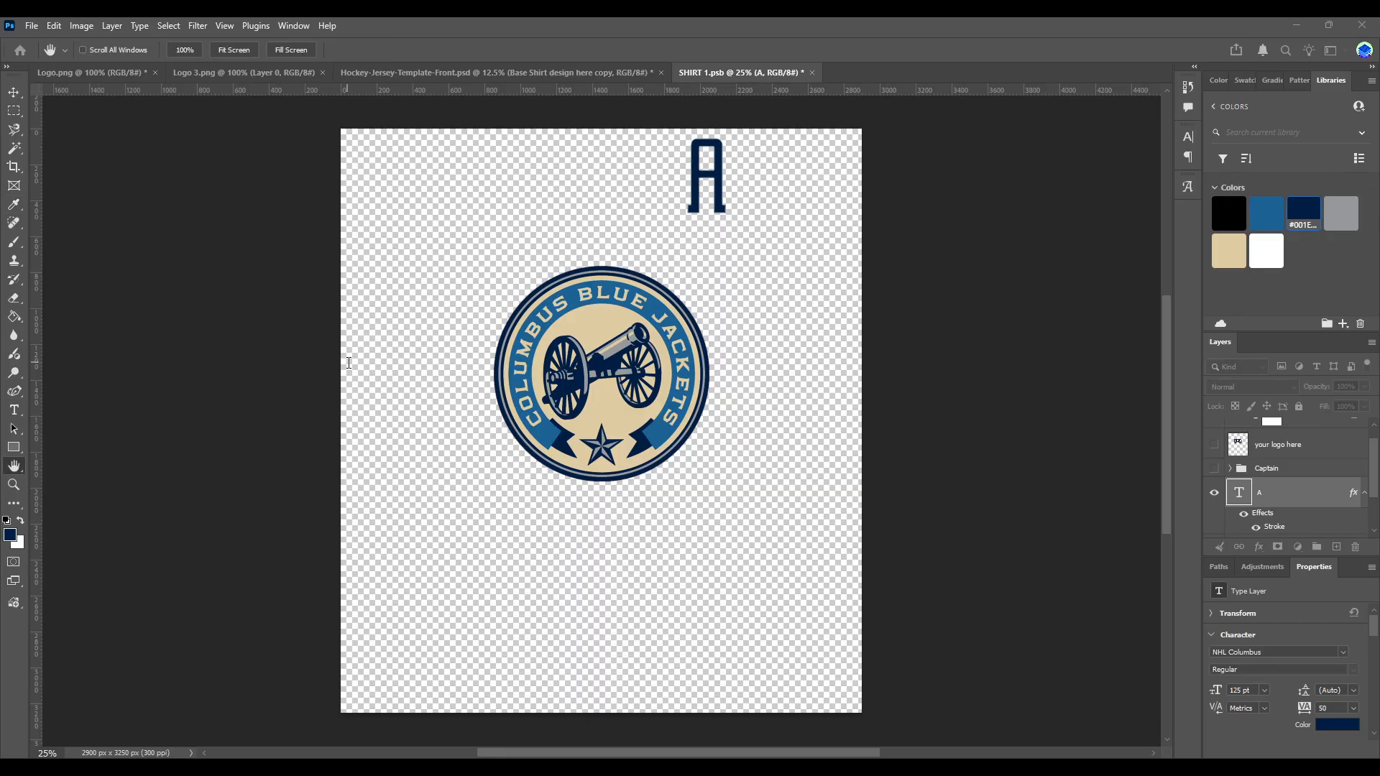
text(1015)
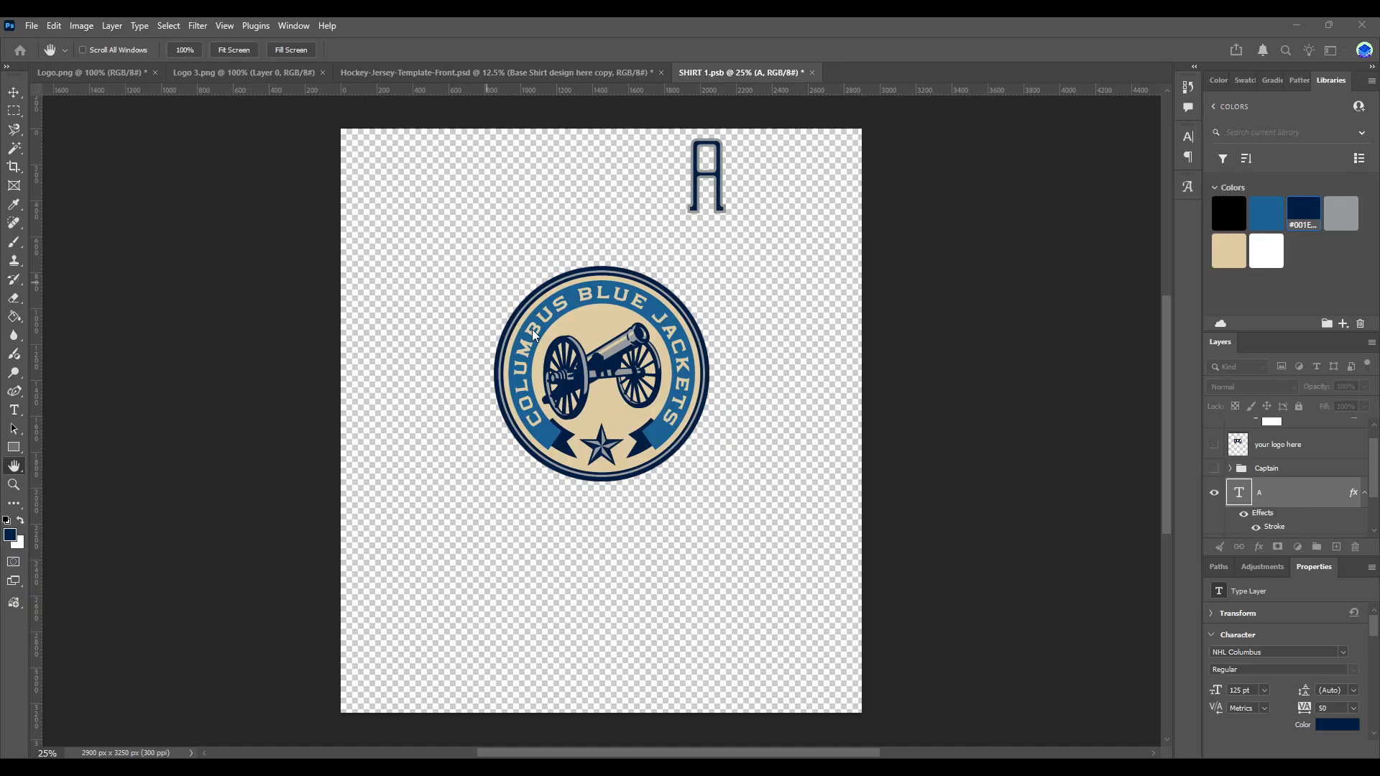
text(v)
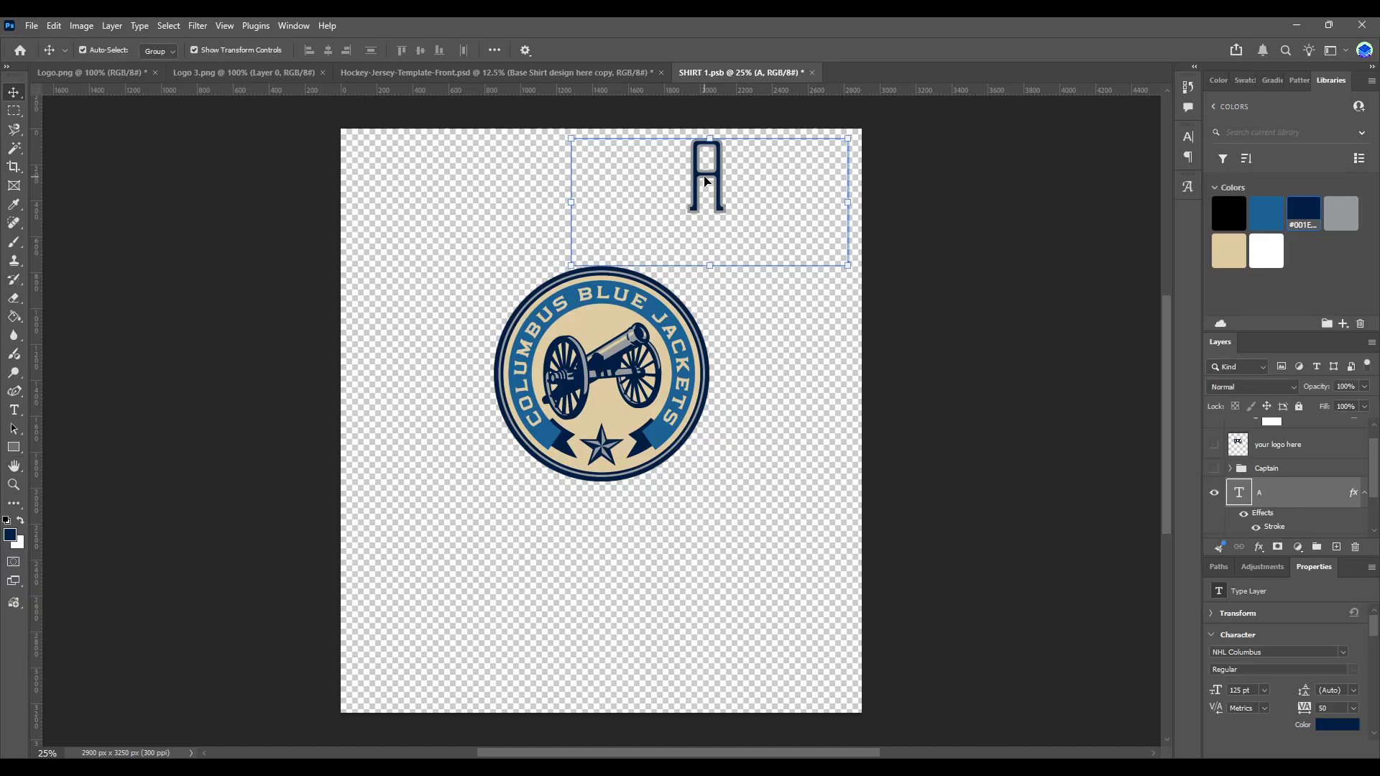
Step: Reposition the letter A to the upper right of the round logo, saving the smart object and checking its placement on the jersey
drag(709, 182, 731, 208)
key(ctrl+s)
click(359, 66)
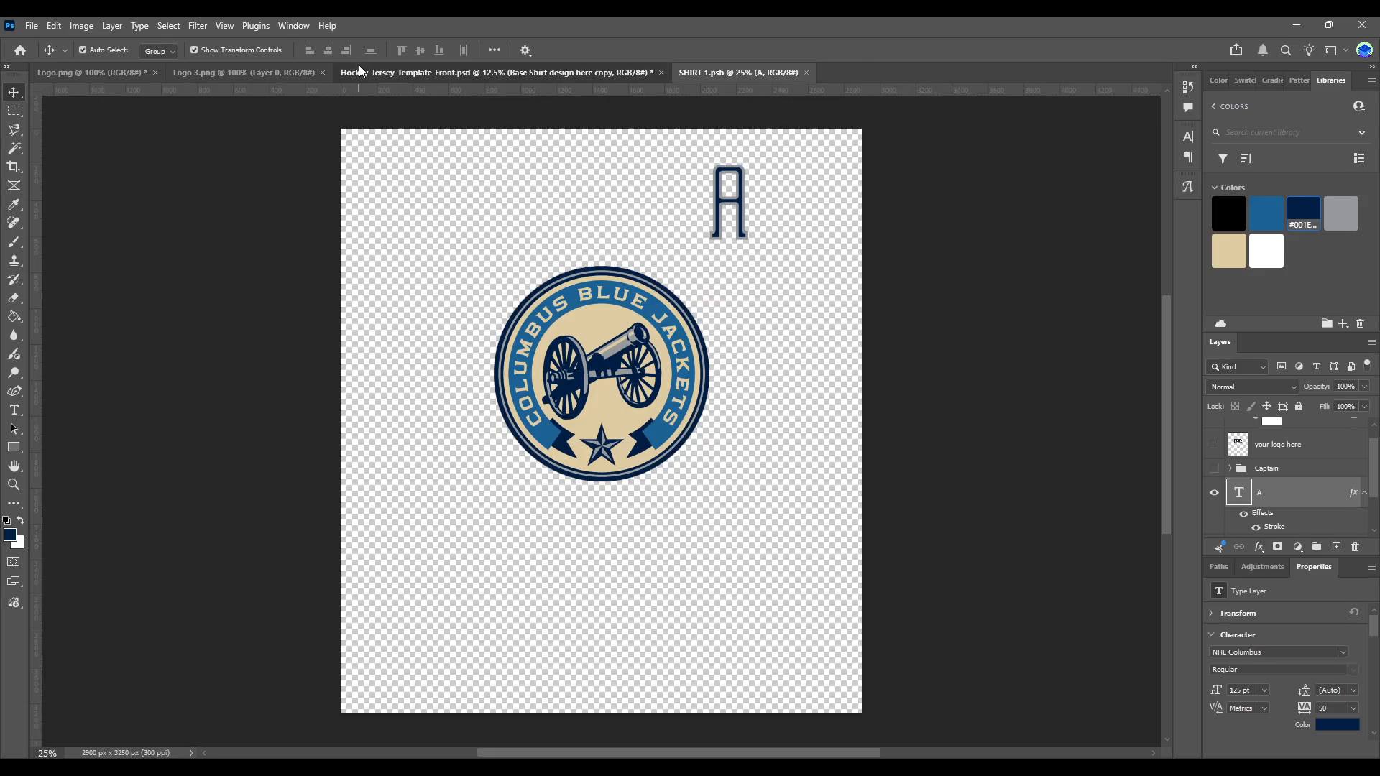
click(735, 73)
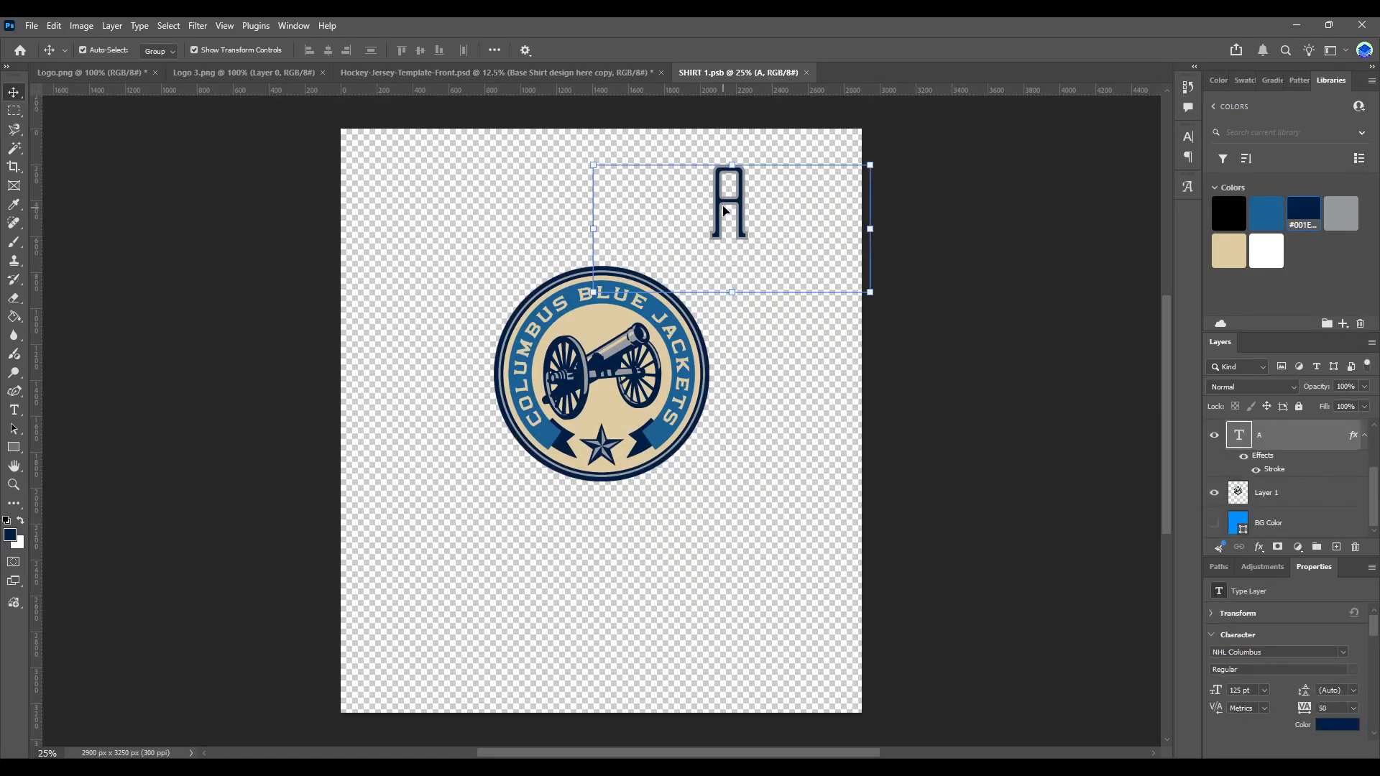
drag(719, 204, 709, 202)
key(ctrl+s)
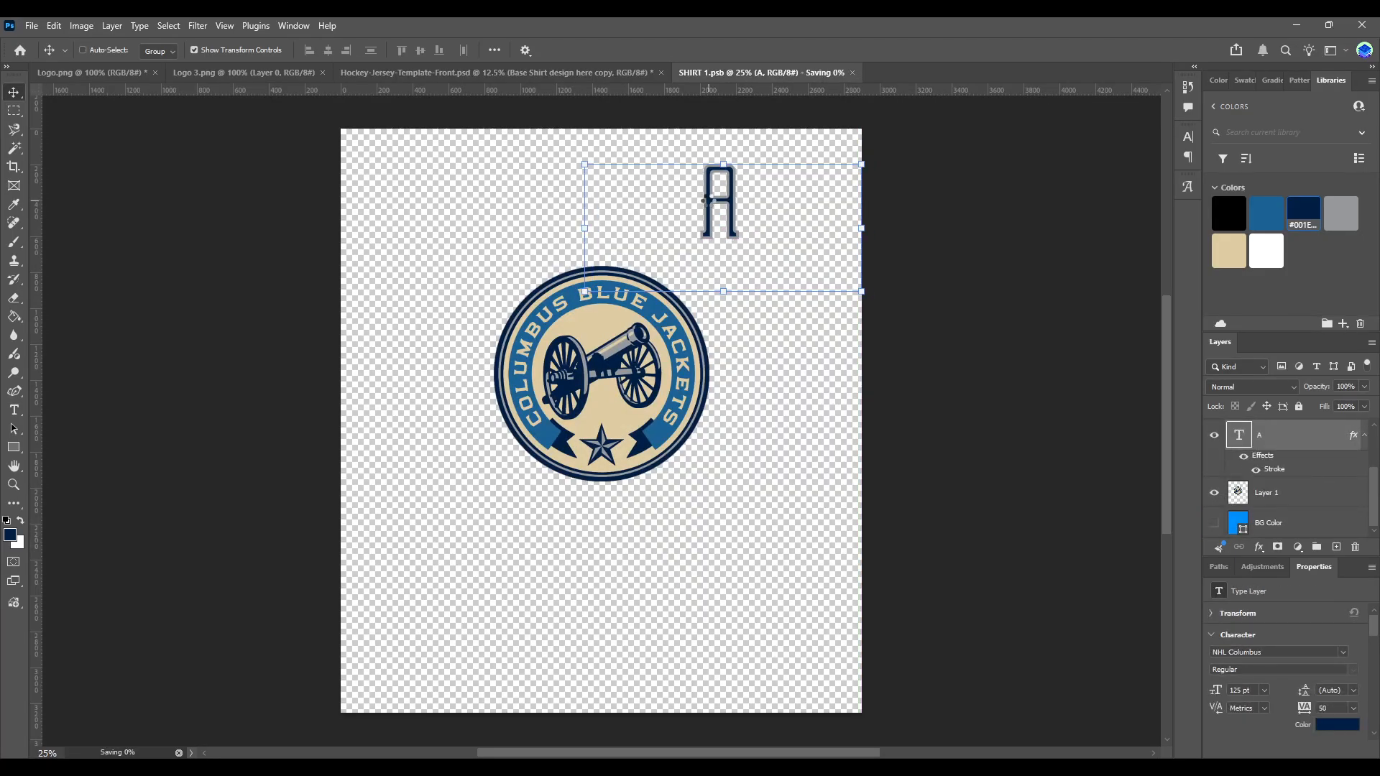
click(422, 73)
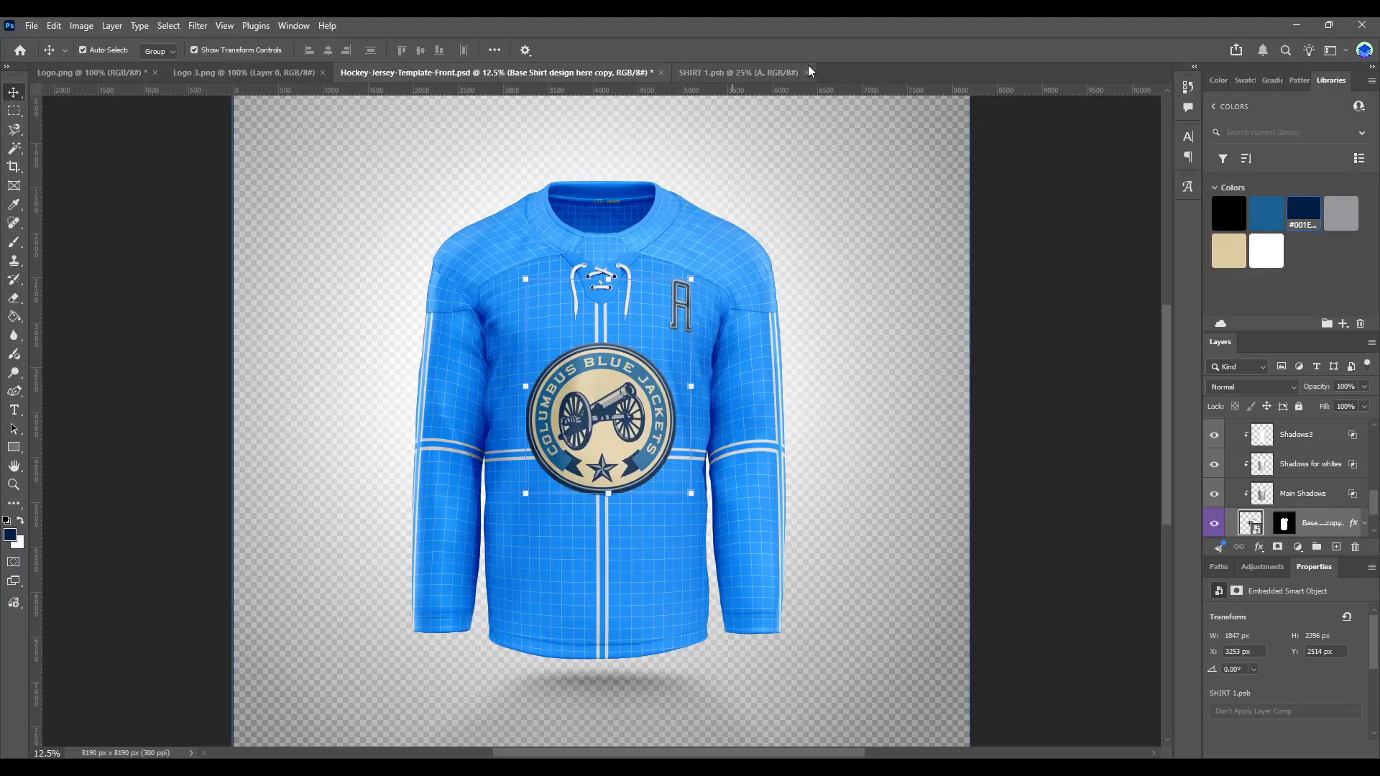
Step: Lower the letter A slightly, save the smart object, and check the updated jersey
click(762, 72)
drag(719, 208, 723, 208)
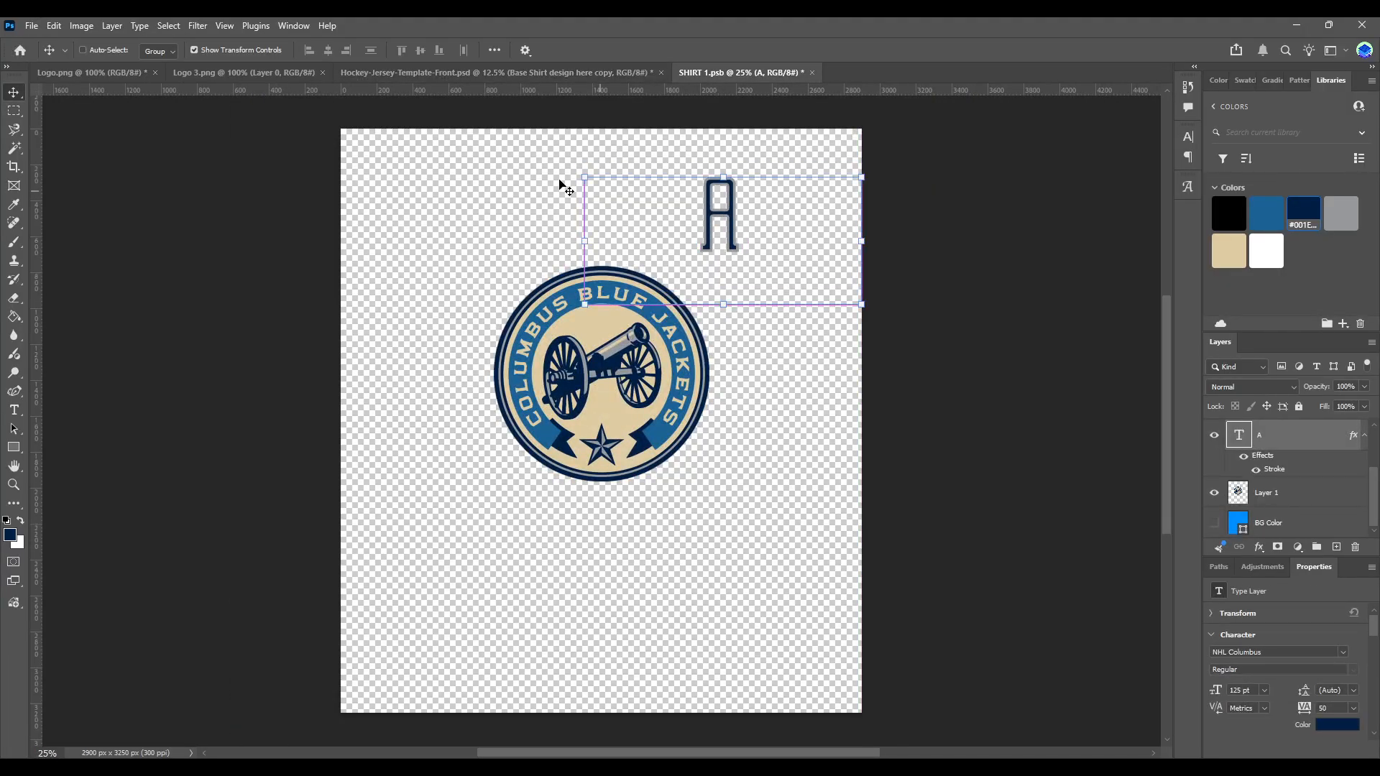
key(ctrl+s)
click(440, 72)
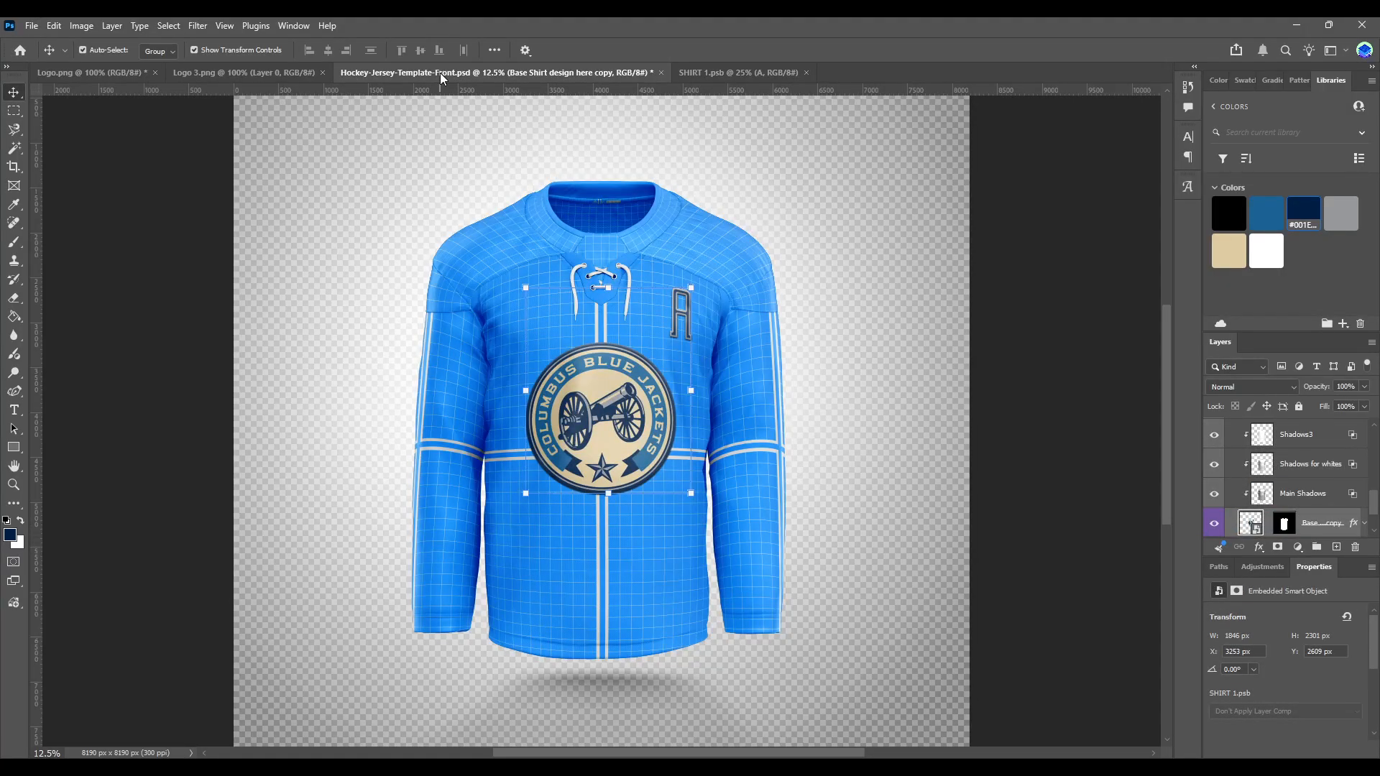
Step: Move the round logo slightly down, then save and close SHIRT 1.psb
click(740, 74)
drag(608, 372, 608, 379)
key(ctrl+s)
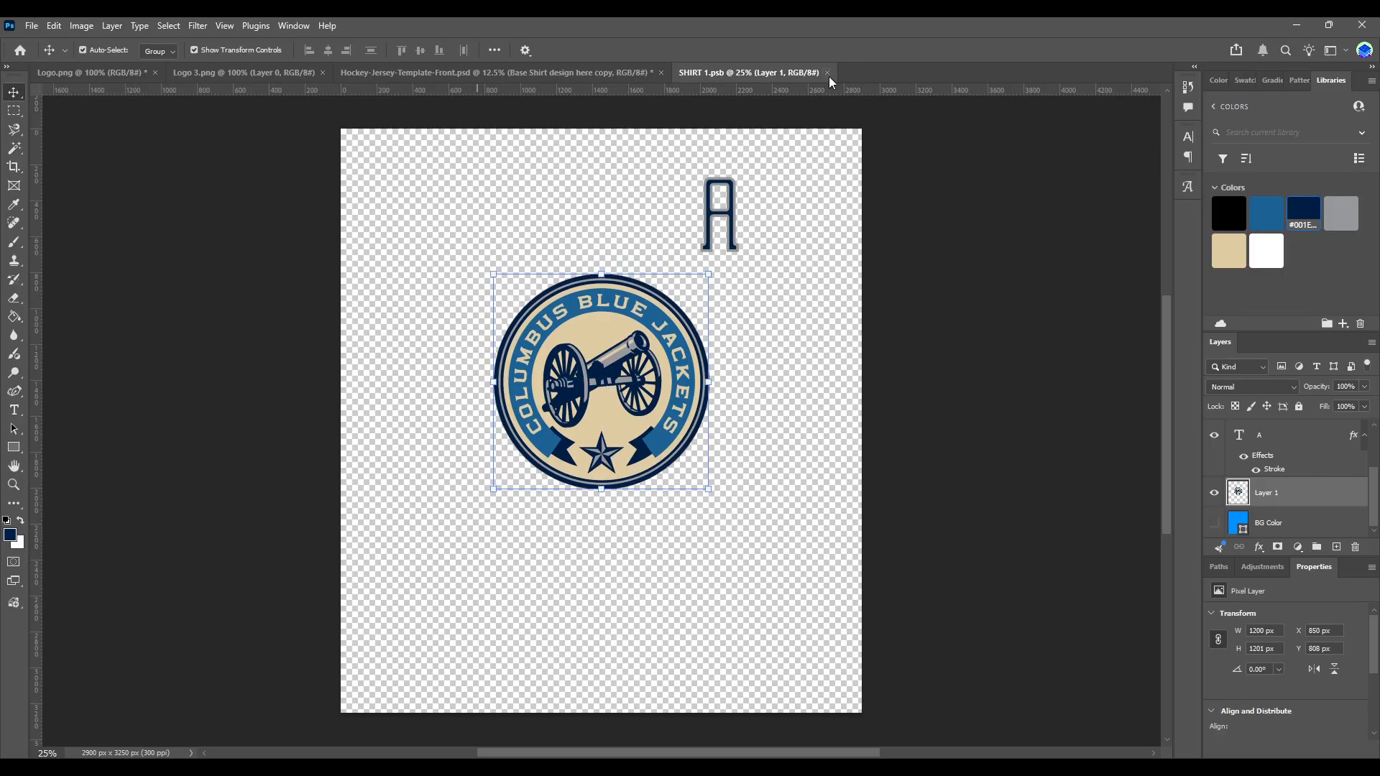
click(827, 72)
Step: Collapse the Embedded Logo/Graphics group and open the base shirt design smart object in the Torso group of Main Jersey Editable parts
scroll(1256, 475, down, 2)
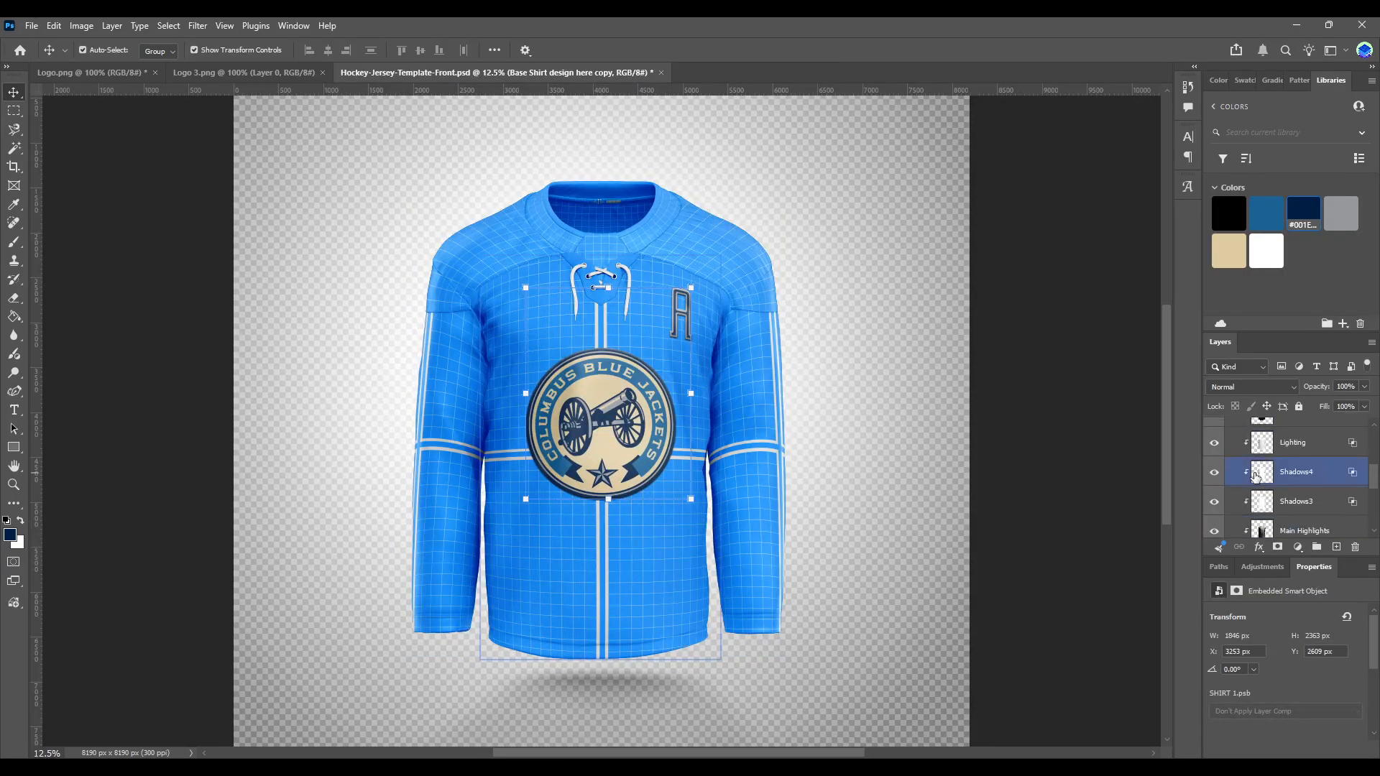
scroll(1251, 478, up, 3)
click(1226, 488)
click(1231, 487)
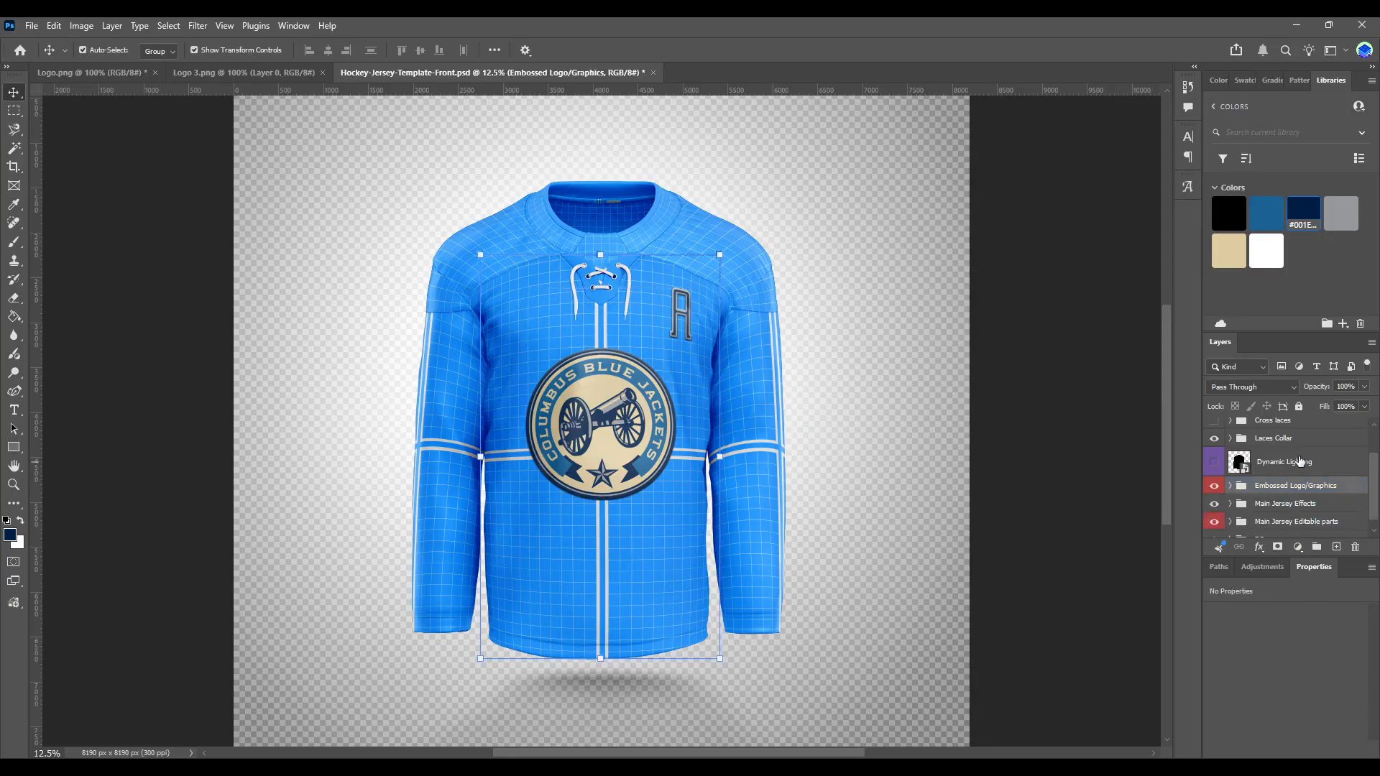
click(1287, 494)
scroll(1331, 461, down, 2)
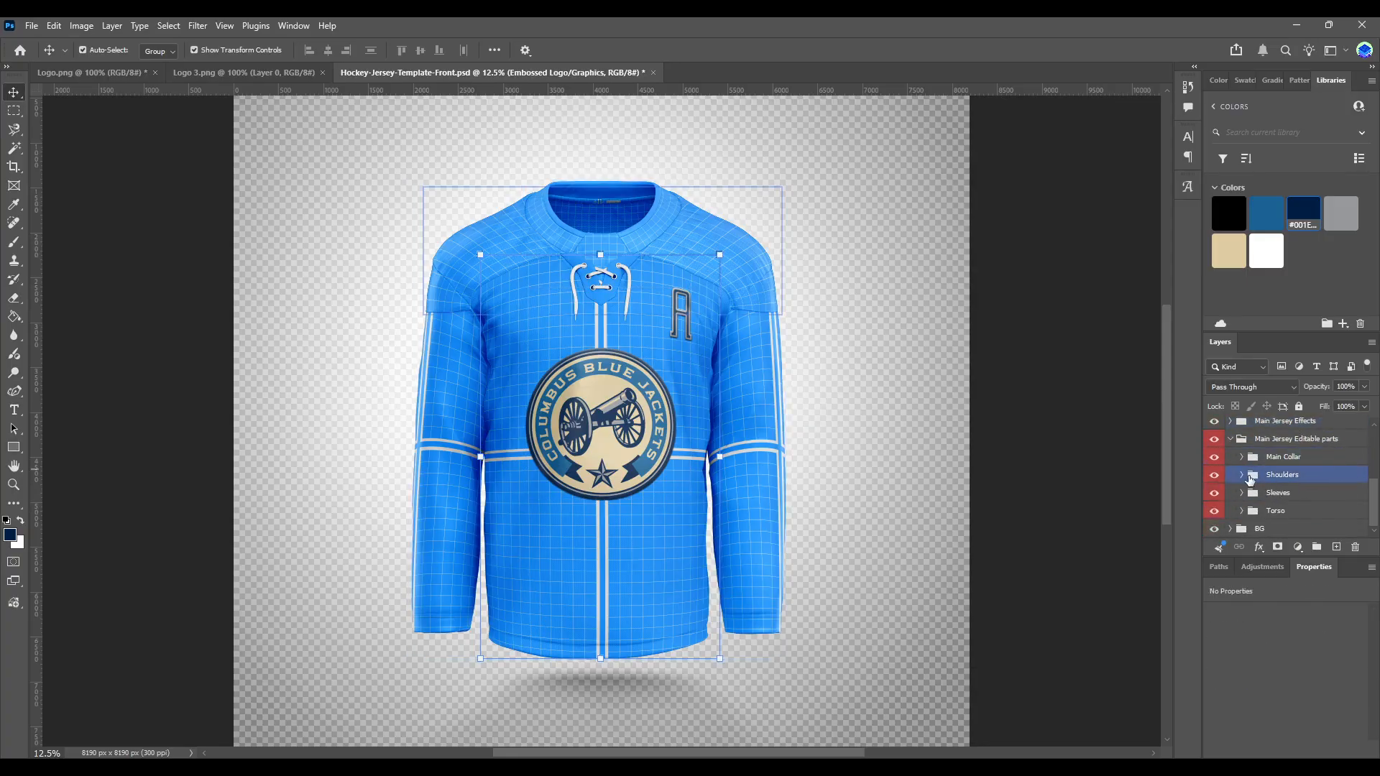
click(1242, 512)
scroll(1299, 477, down, 2)
double_click(1276, 462)
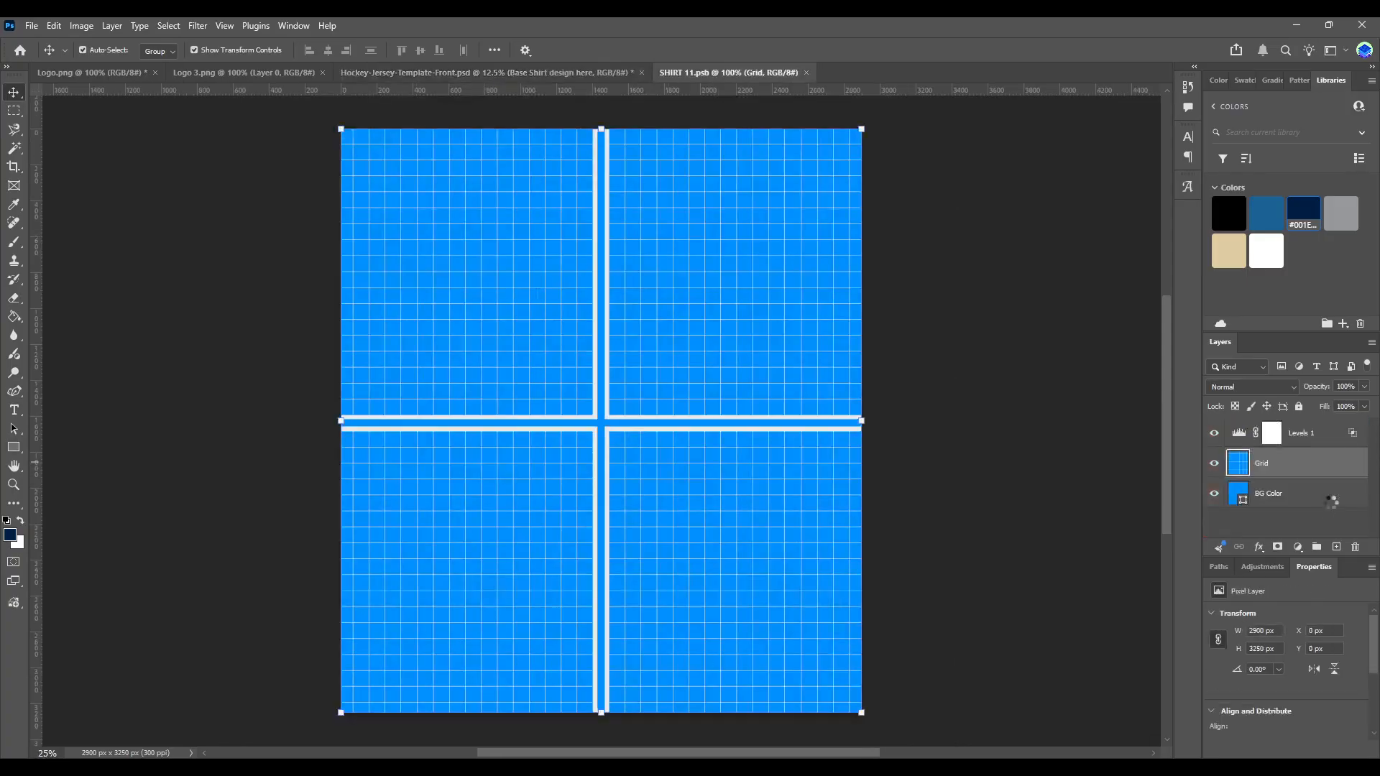
Step: Hide the Grid layer in SHIRT 11.psb and recolour the BG Color shape with the tan library swatch
click(1215, 463)
click(1305, 495)
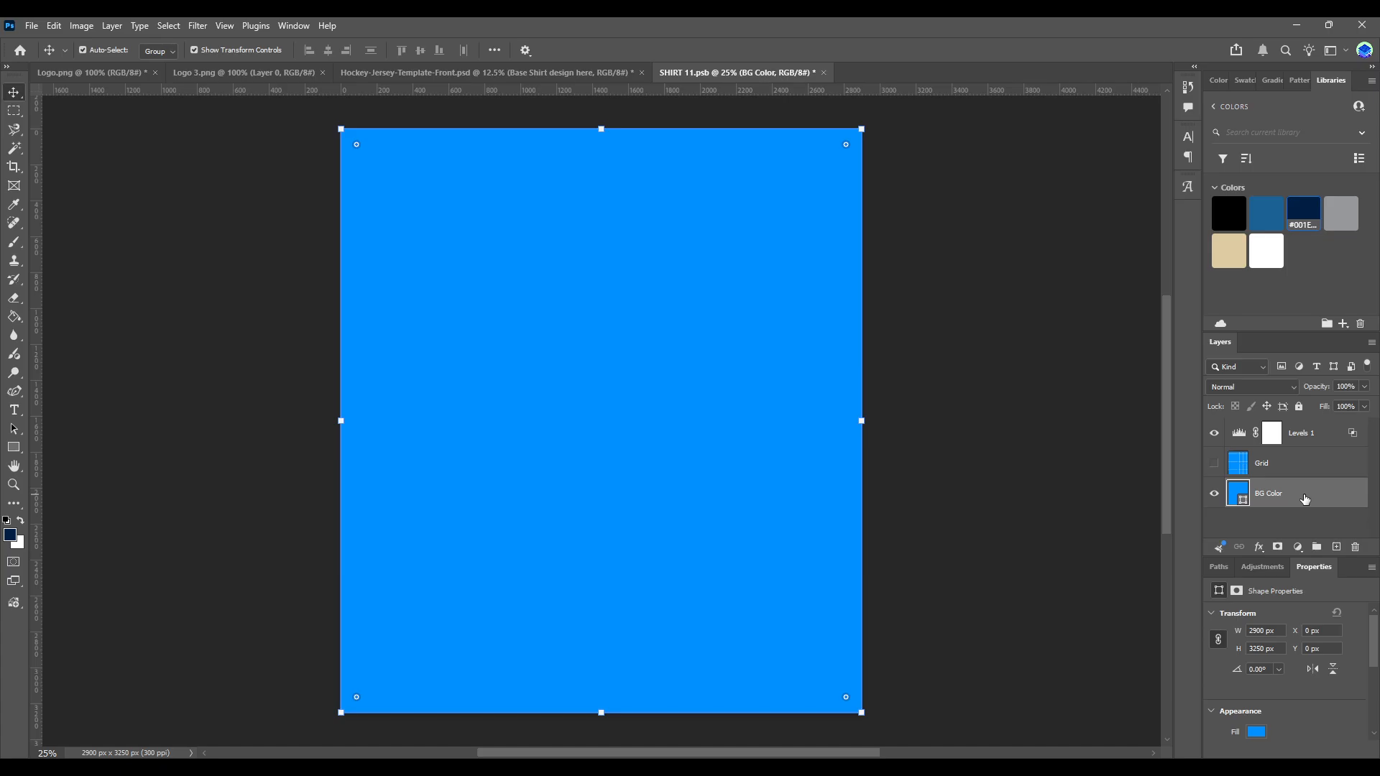
click(1229, 251)
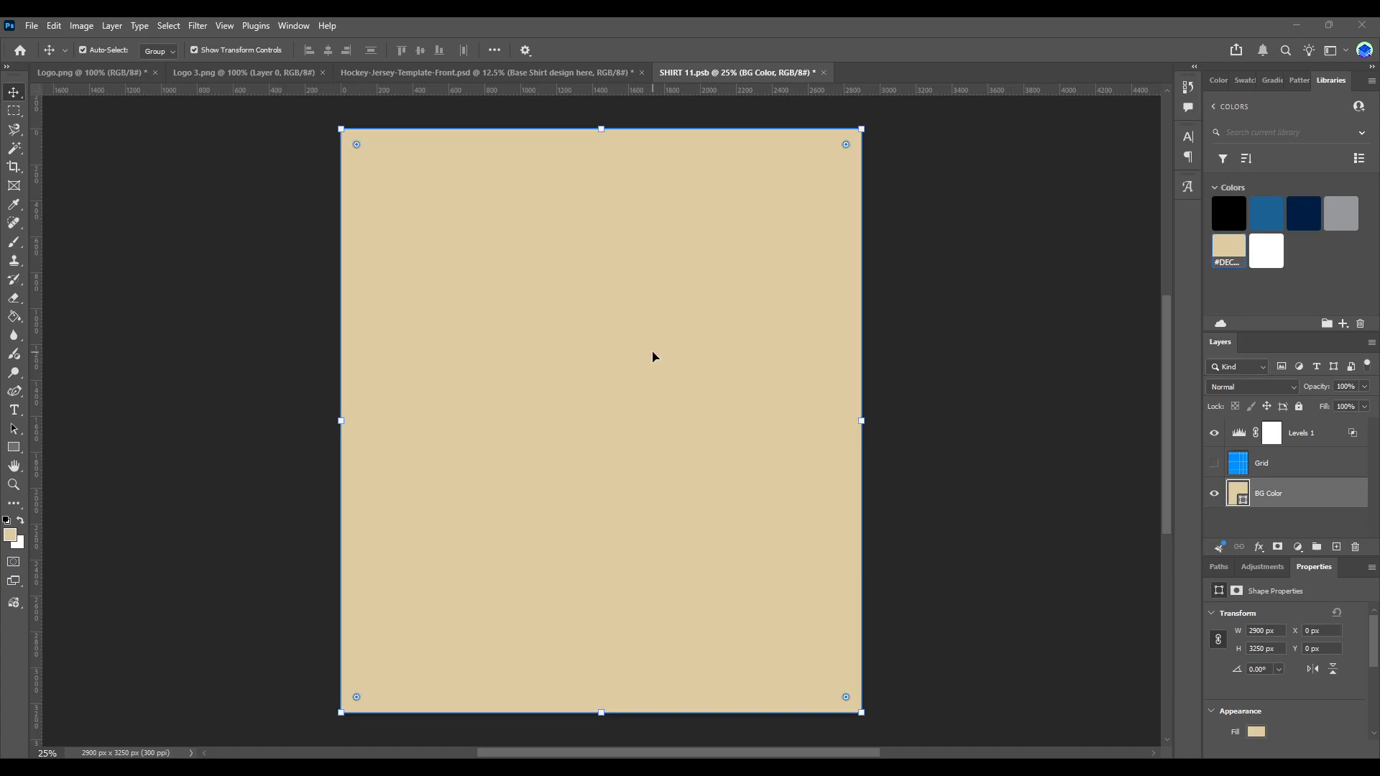
click(247, 259)
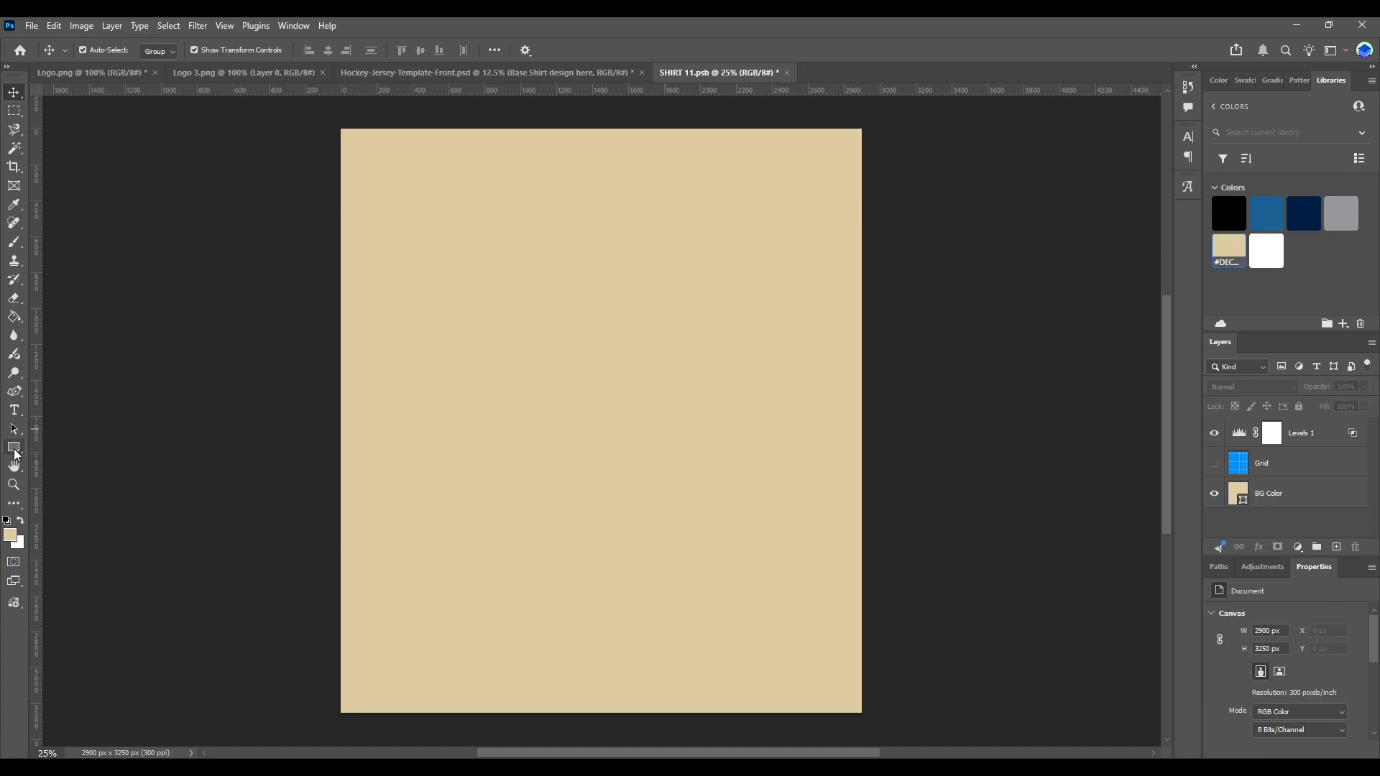
Step: Draw a navy rectangle about 3758 × 1103 px across the lower shirt and align it with the canvas's lower edge
click(13, 448)
mouse_move(272, 441)
mouse_down()
mouse_move(961, 650)
mouse_move(947, 638)
mouse_up()
click(14, 92)
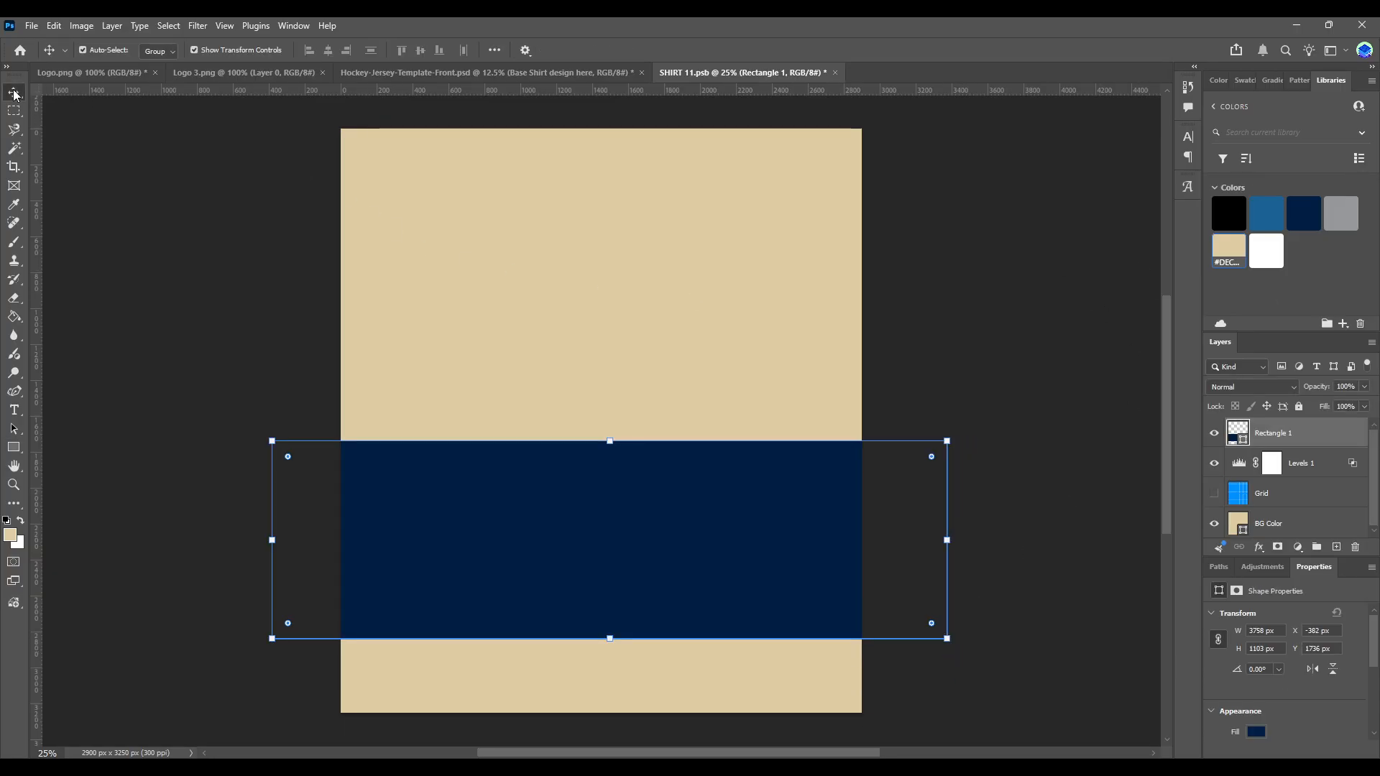
drag(552, 577, 557, 640)
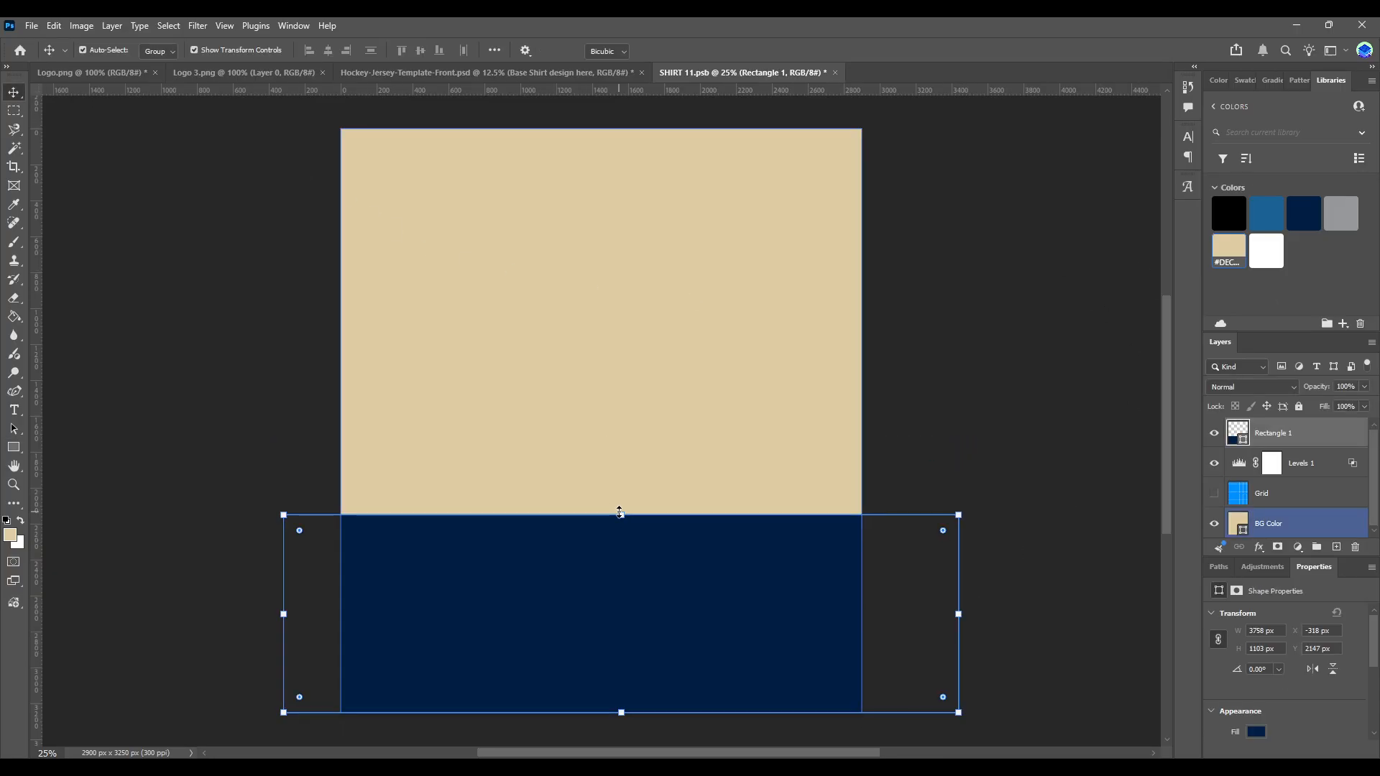
Step: Shorten the navy rectangle from its upper edge to a band about 607 px high
drag(620, 513, 631, 576)
key(ctrl+z)
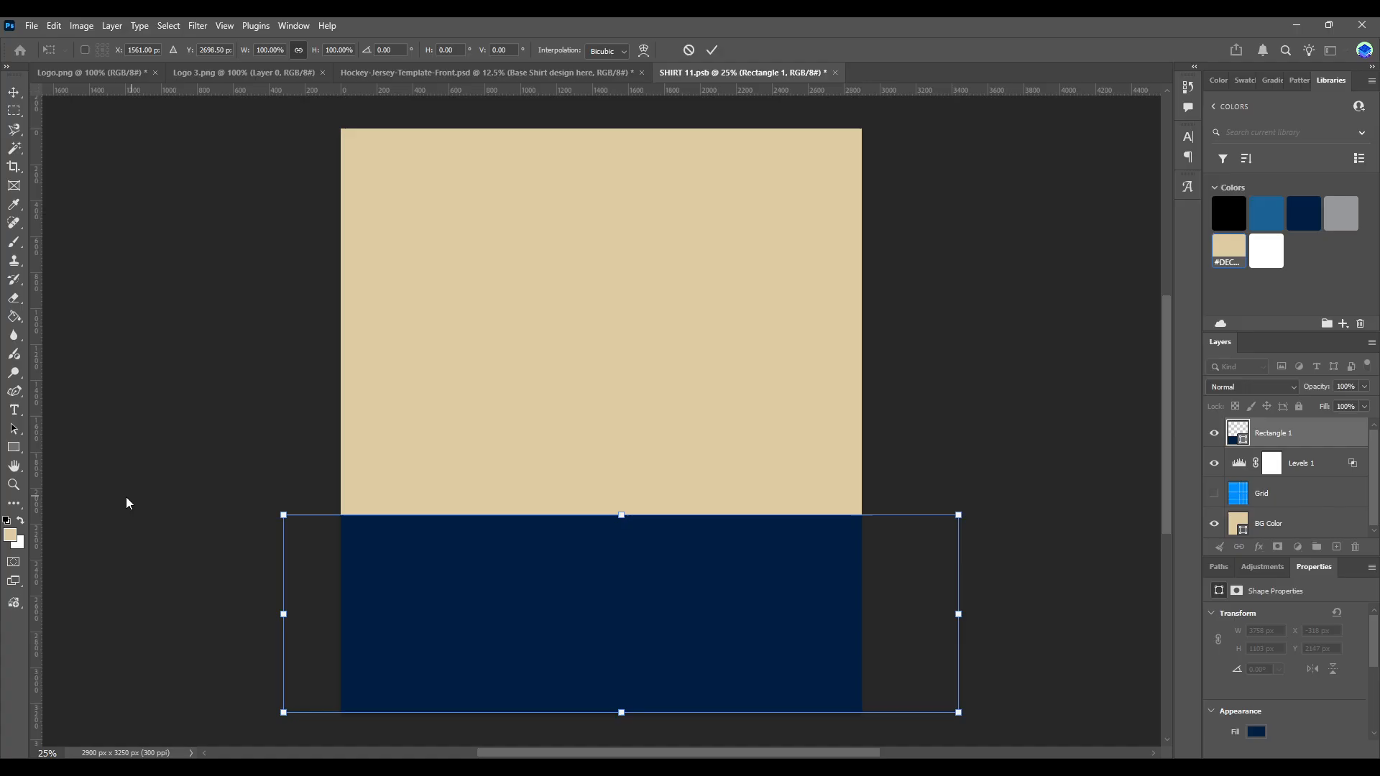
click(14, 447)
drag(620, 515, 620, 605)
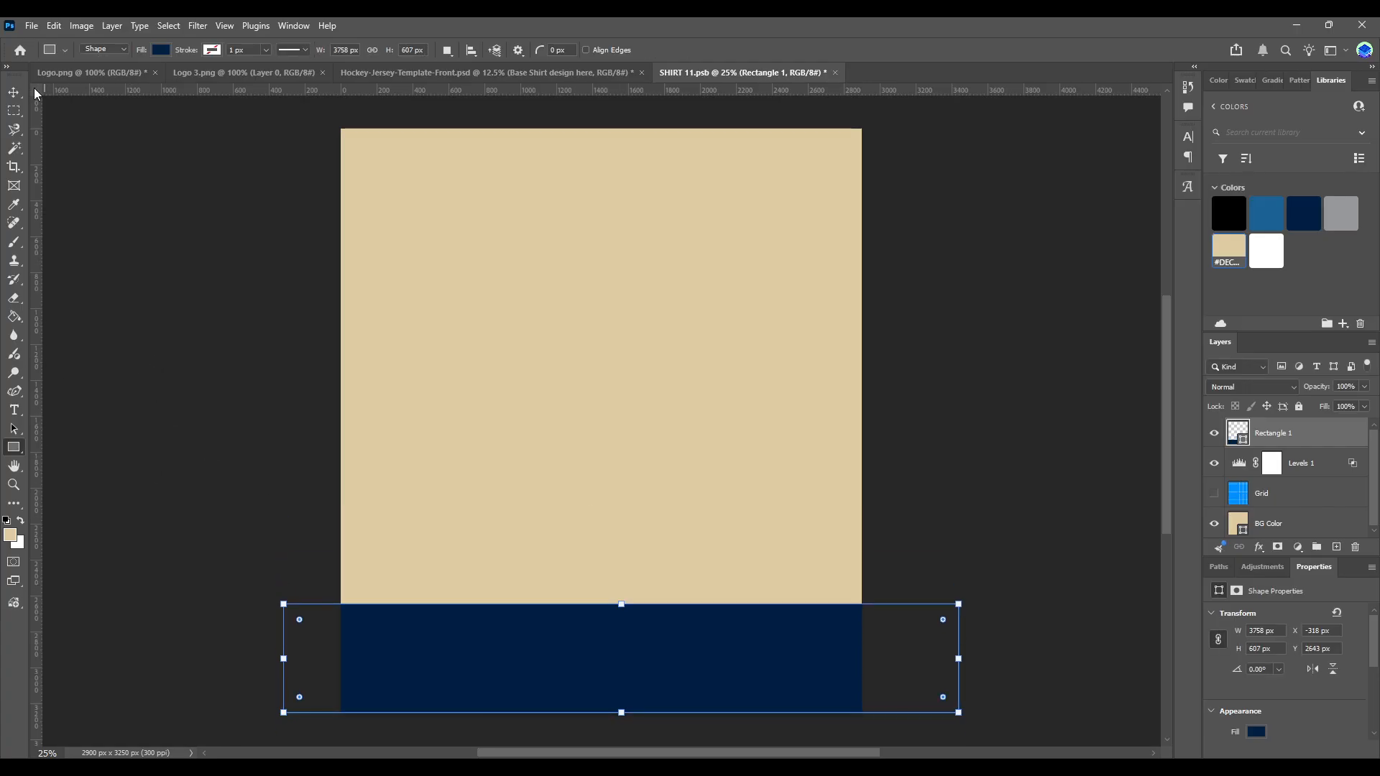
click(1267, 214)
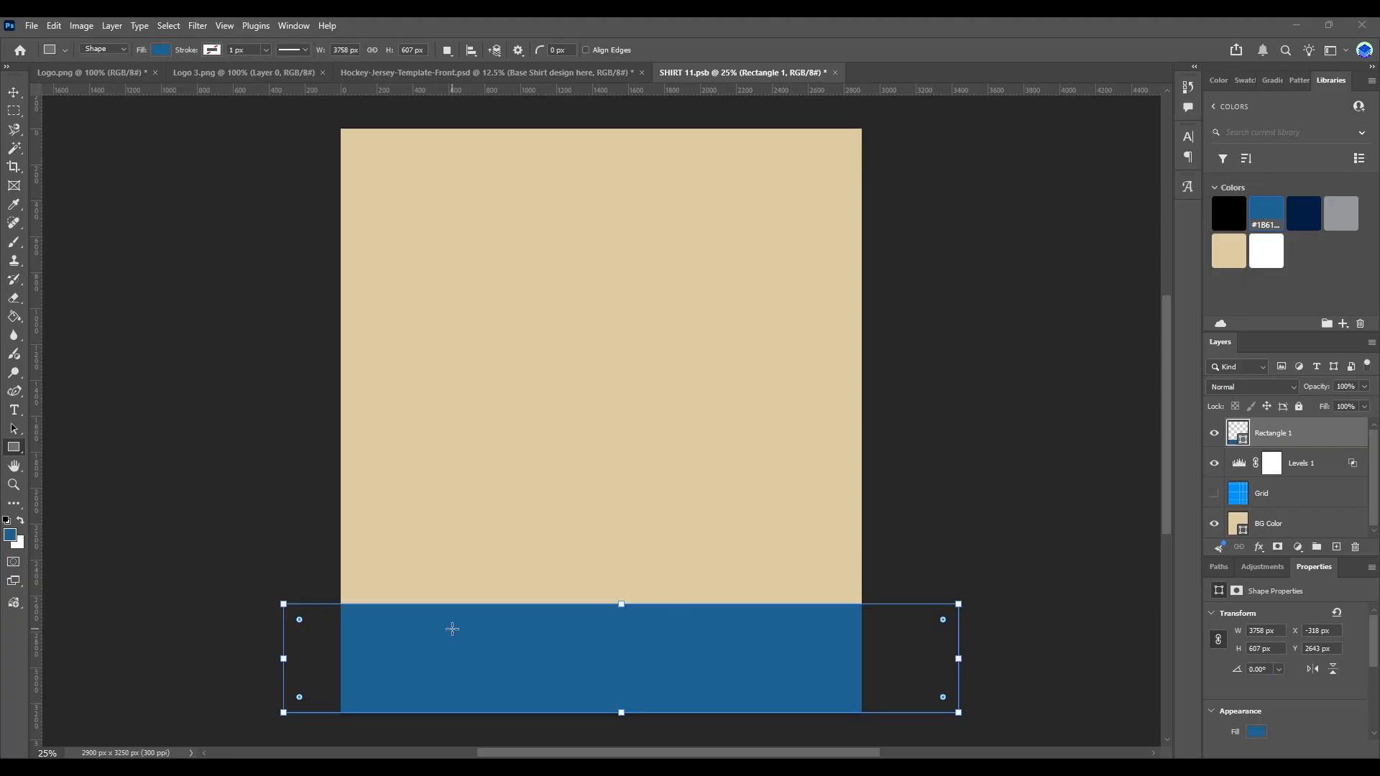
key(ctrl+z)
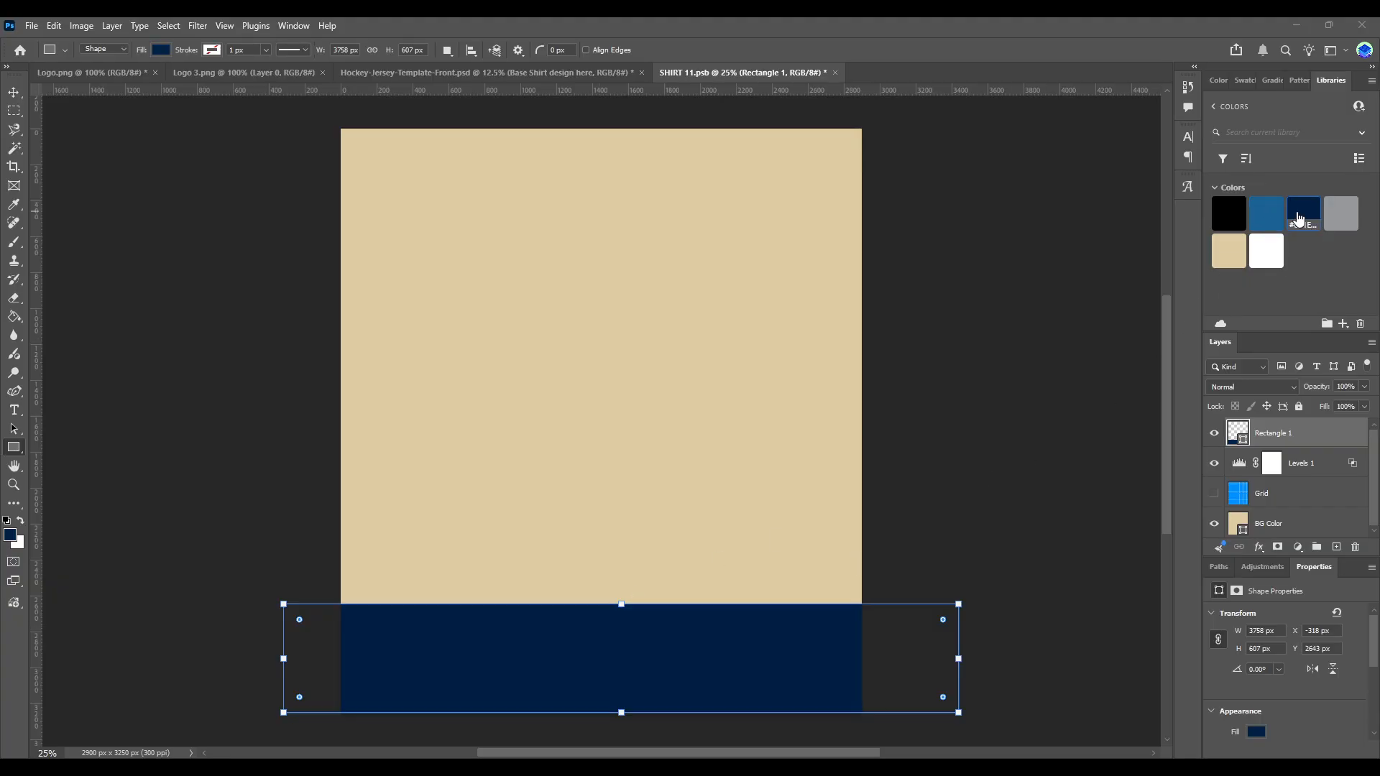
click(14, 447)
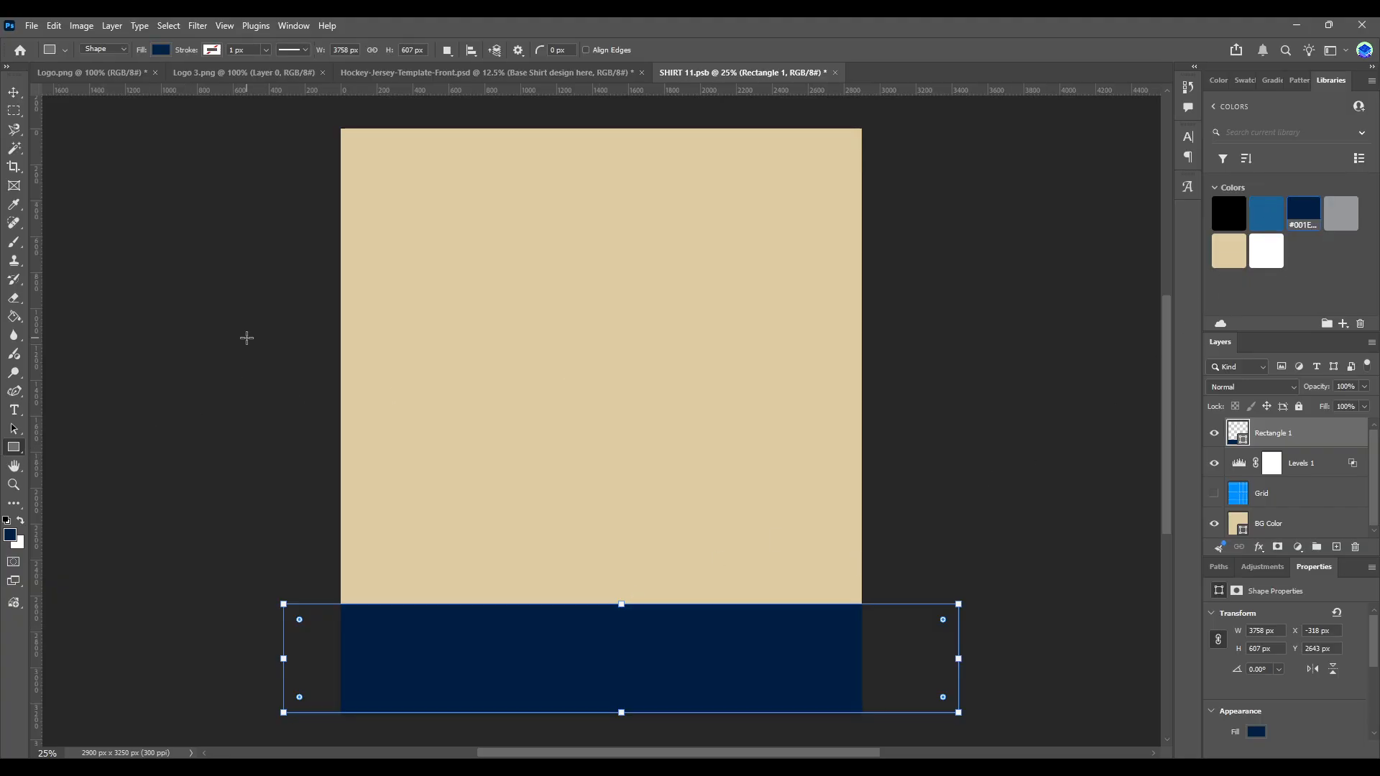
Step: Draw a blue stripe about 3298 × 211 px across the shirt and place it directly above the navy band
click(13, 93)
click(170, 192)
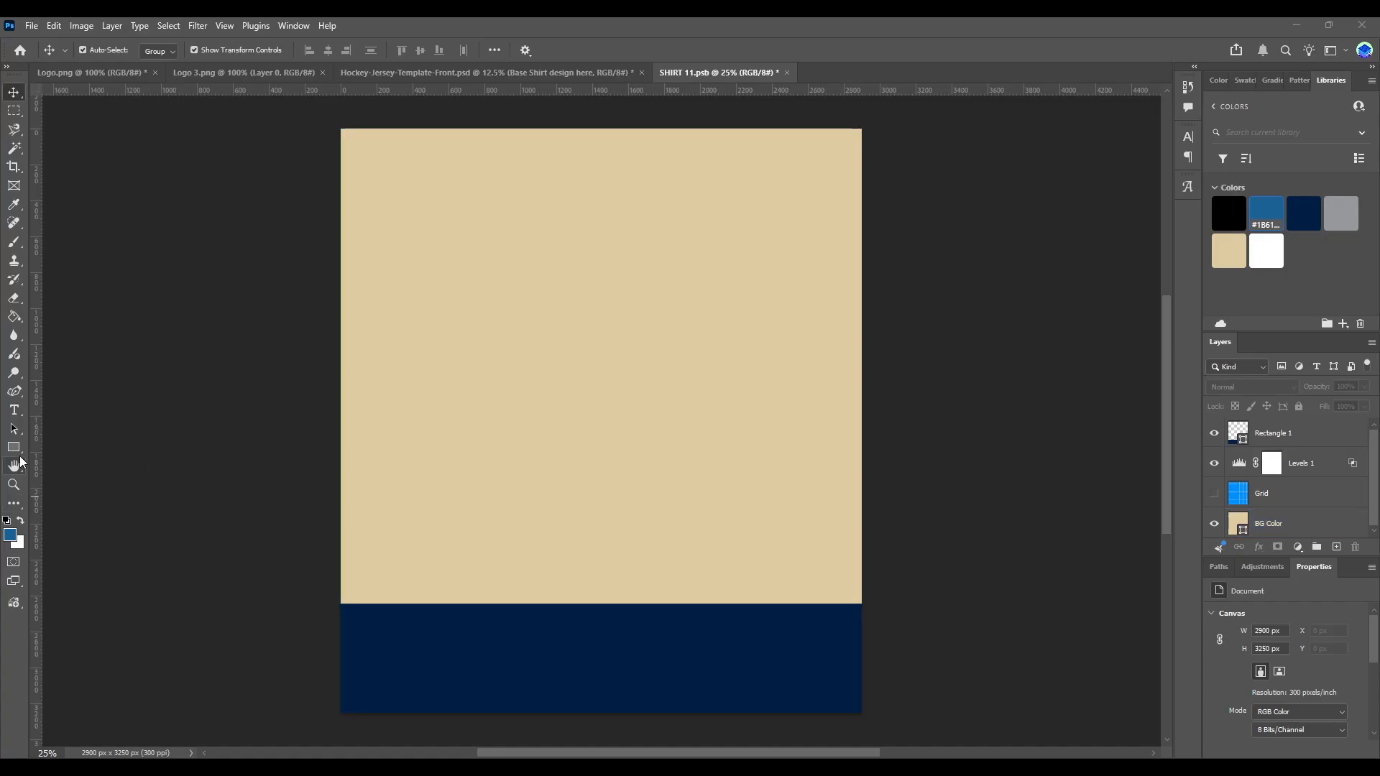
click(14, 448)
drag(311, 563, 905, 601)
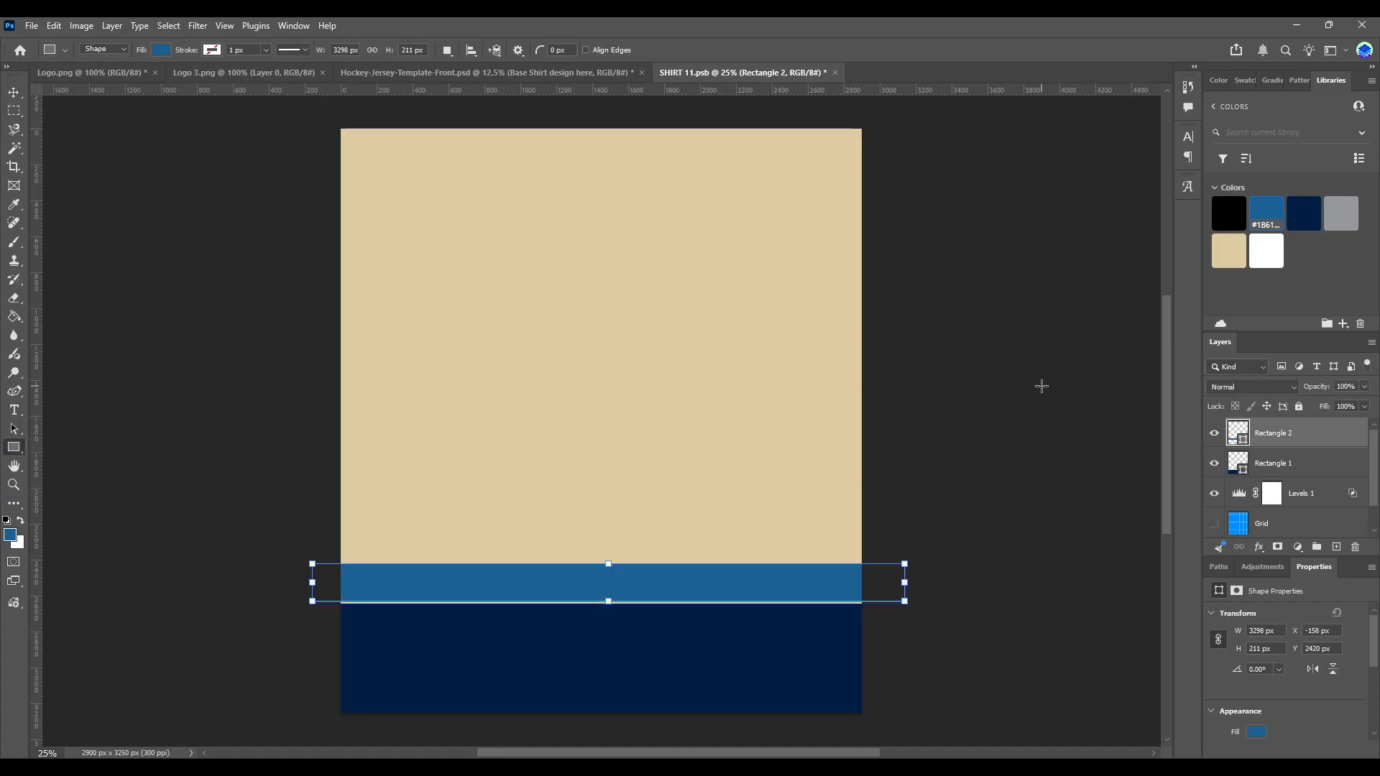
click(14, 94)
drag(474, 593, 476, 598)
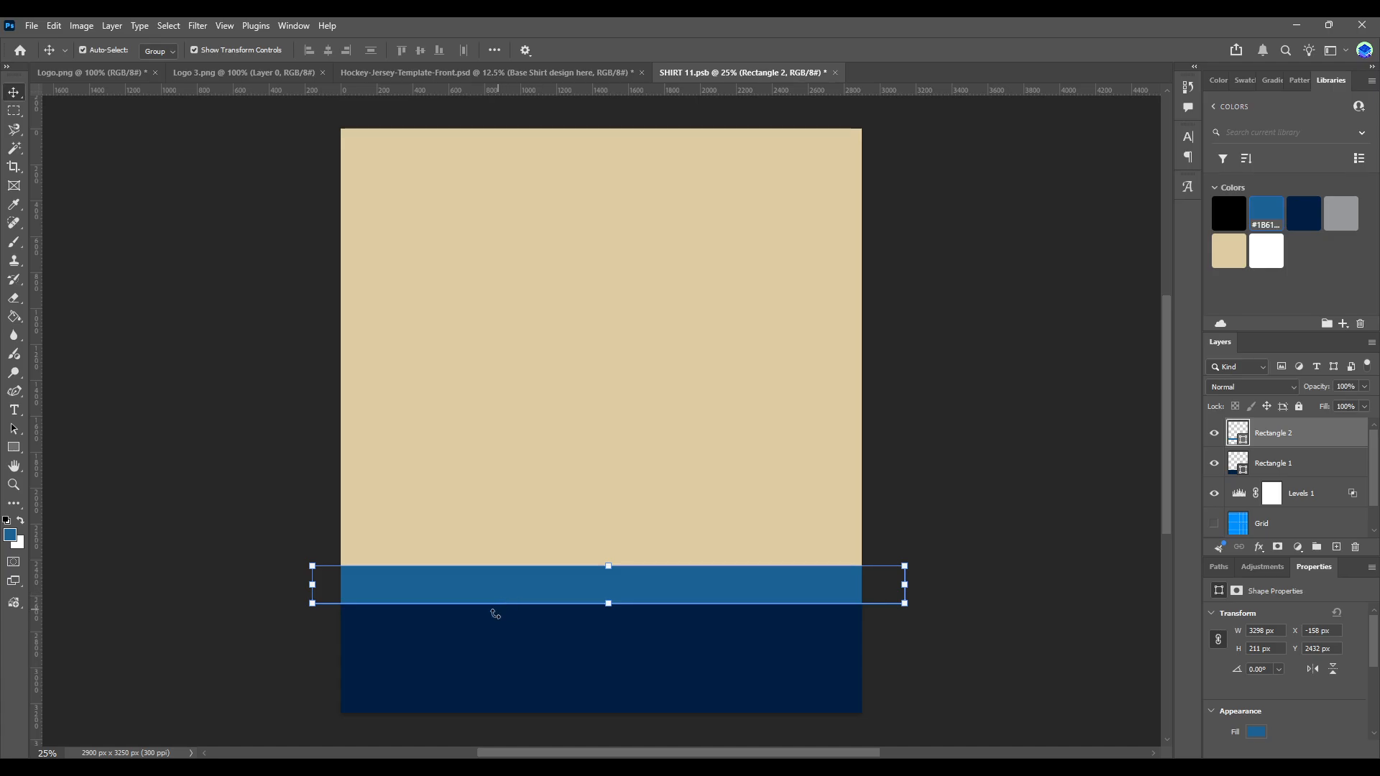
Step: Lower the upper edge of the navy band to make it about 511 px high
click(495, 614)
click(14, 448)
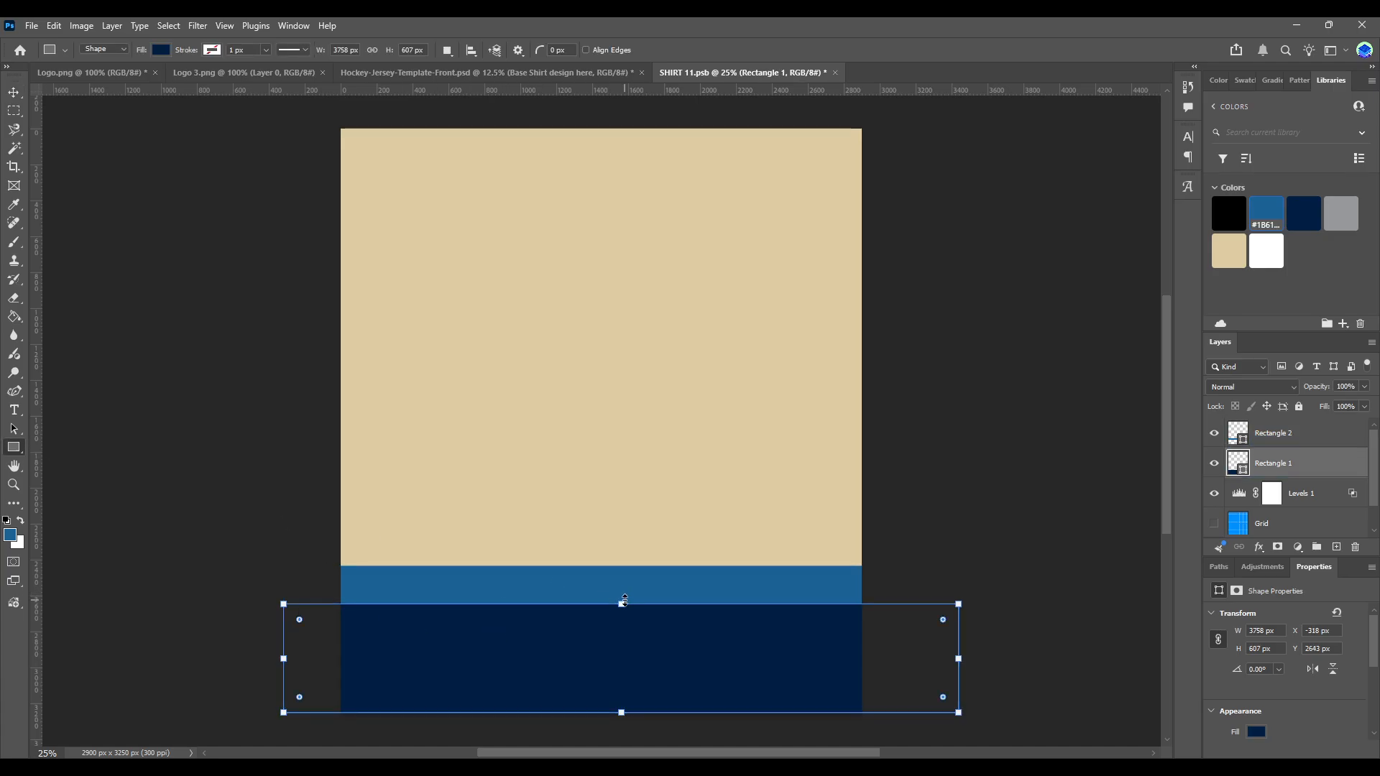
drag(625, 601, 622, 621)
click(13, 92)
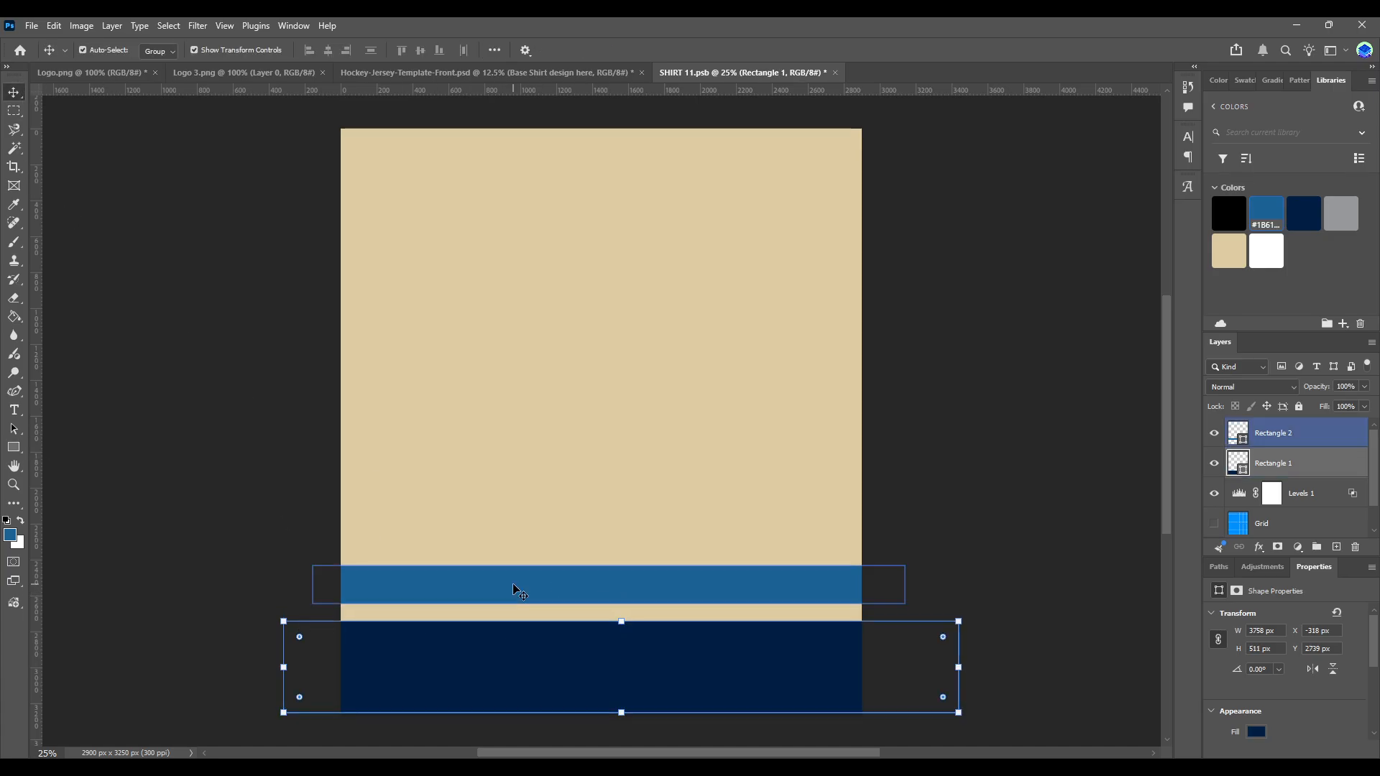
Step: Reduce the blue stripe's height to about 139 px and rest it directly on the navy band
click(513, 590)
click(14, 448)
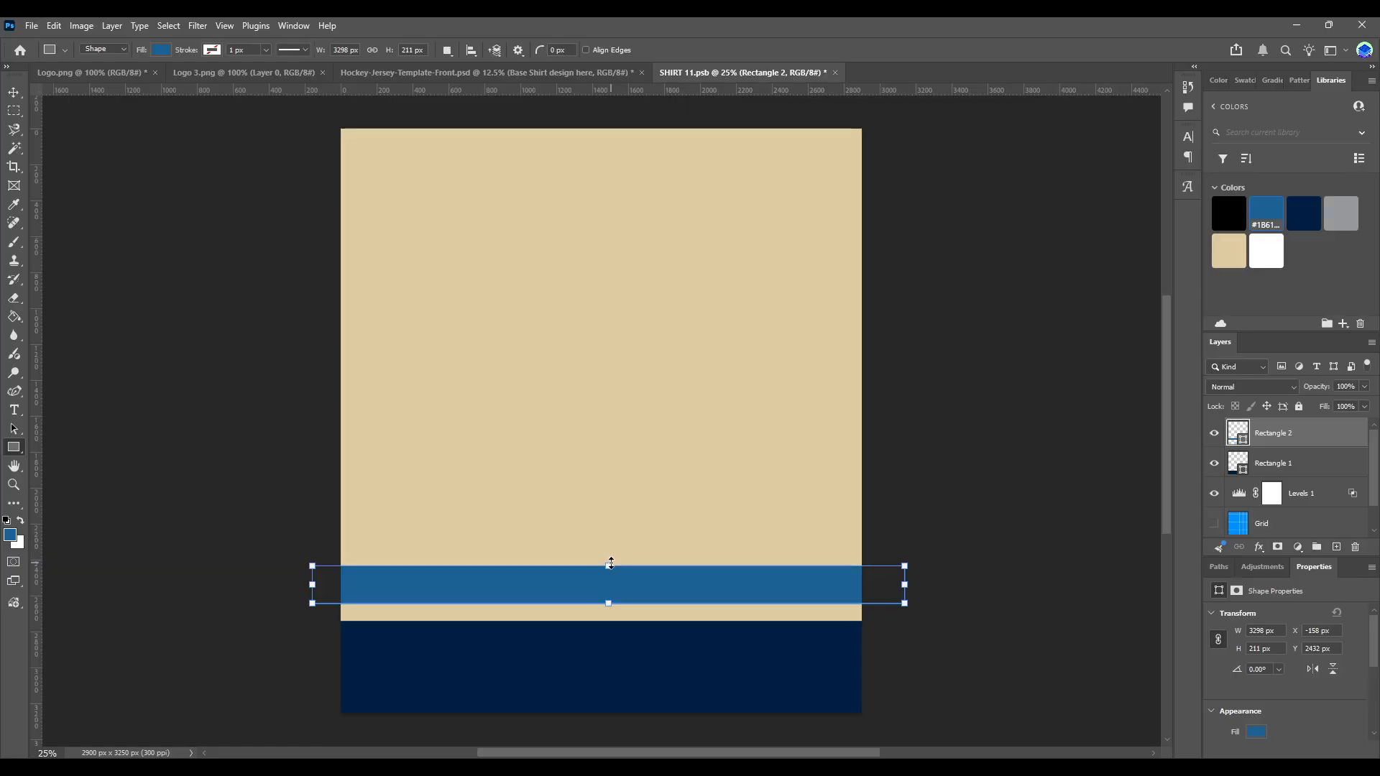
drag(611, 563, 562, 609)
click(14, 92)
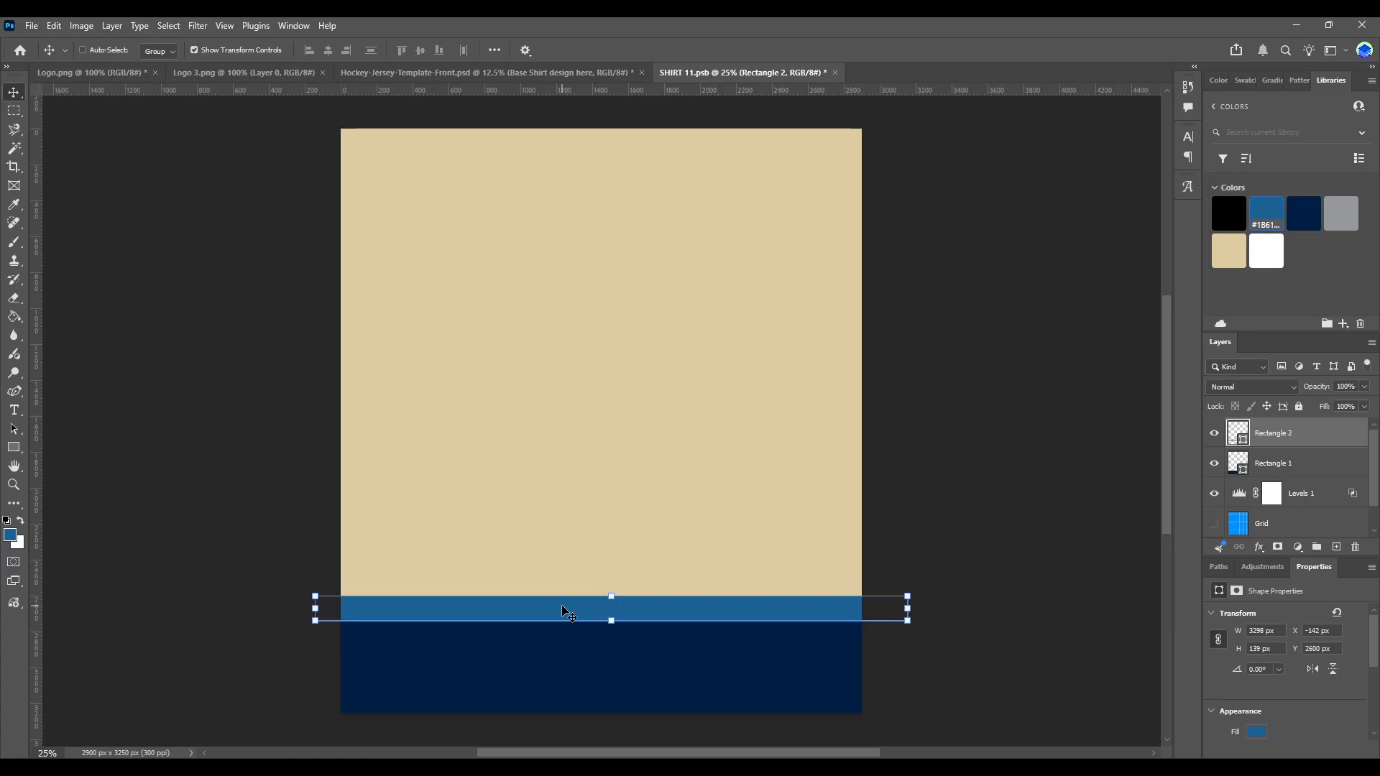
Step: Duplicate the blue stripe and place the copy just above the original, leaving a narrow tan gap between them
click(502, 604)
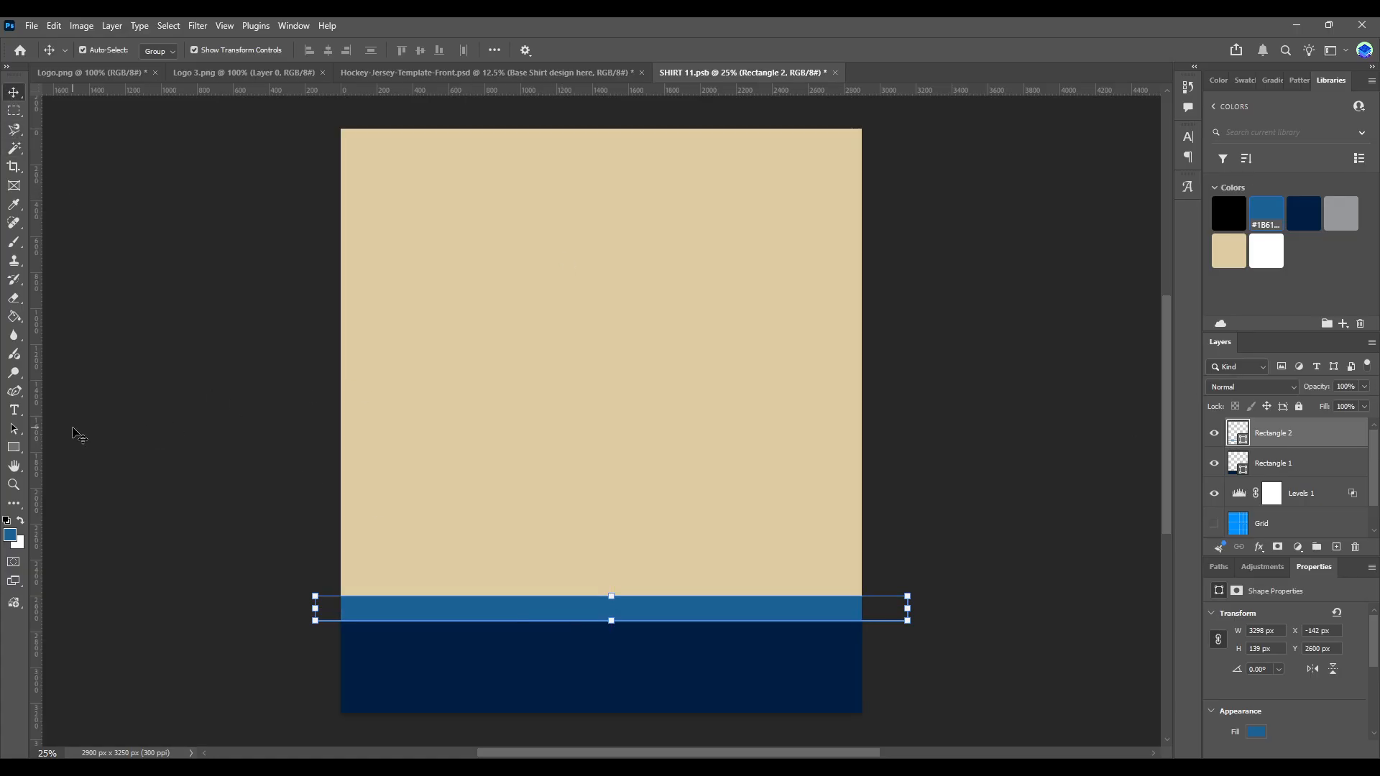
key(ctrl+v)
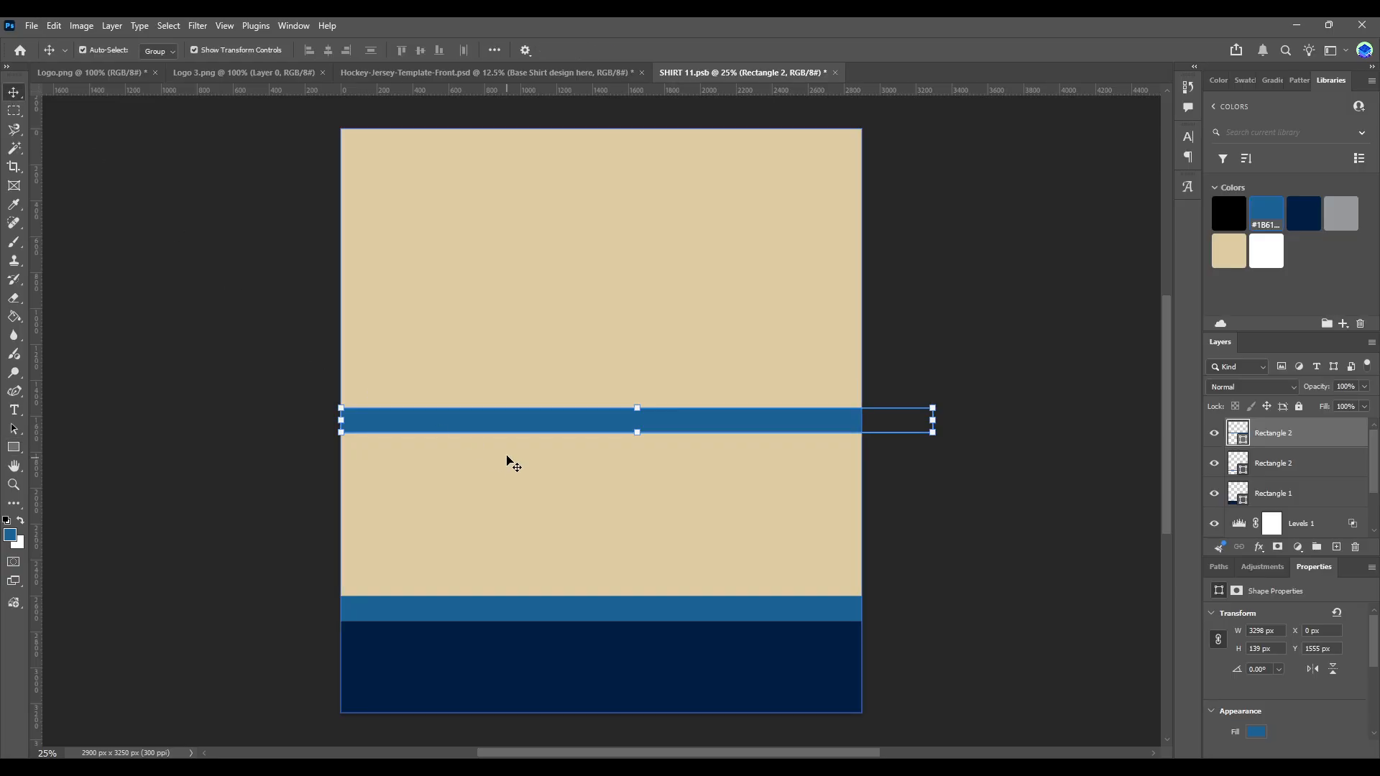
drag(507, 460, 485, 564)
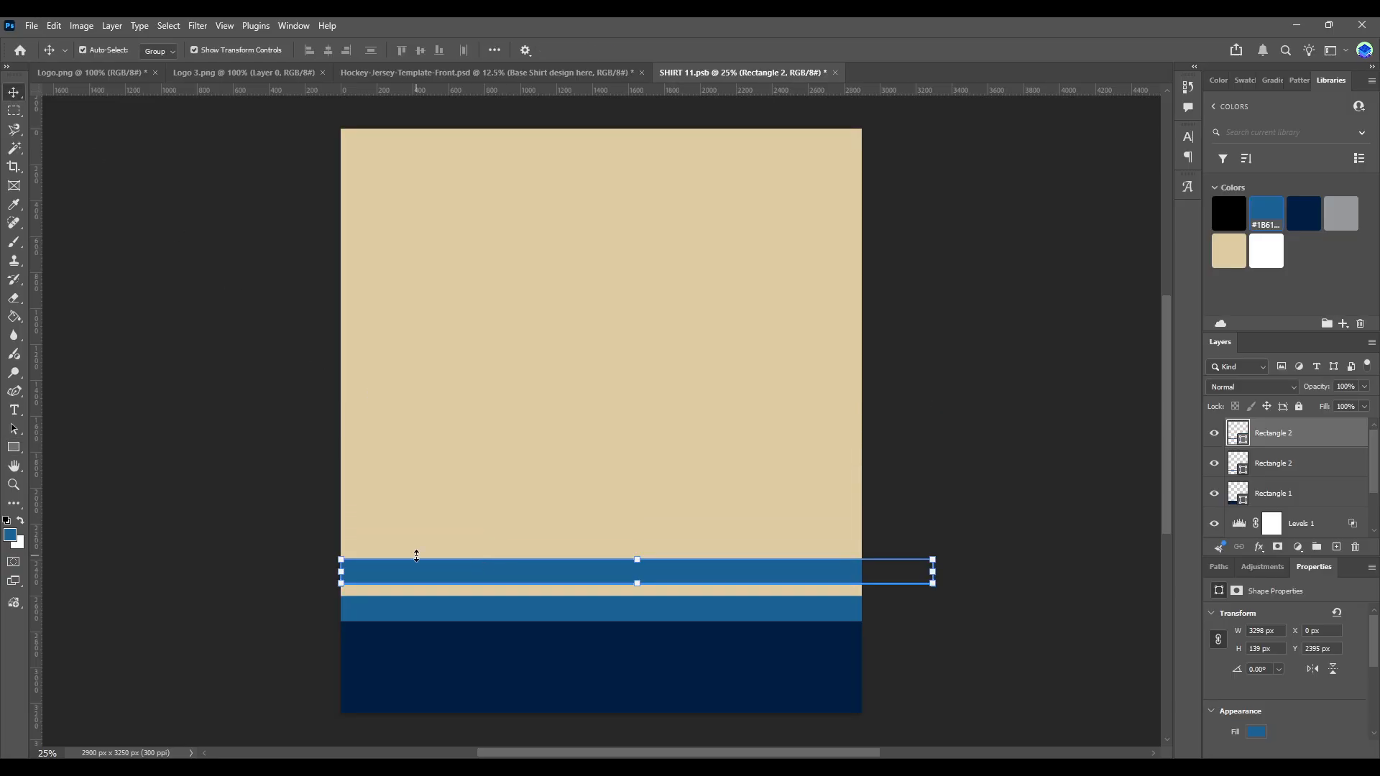
Step: Draw a grey stripe about 3250 × 59 px and centre it vertically on the upper blue stripe
click(13, 447)
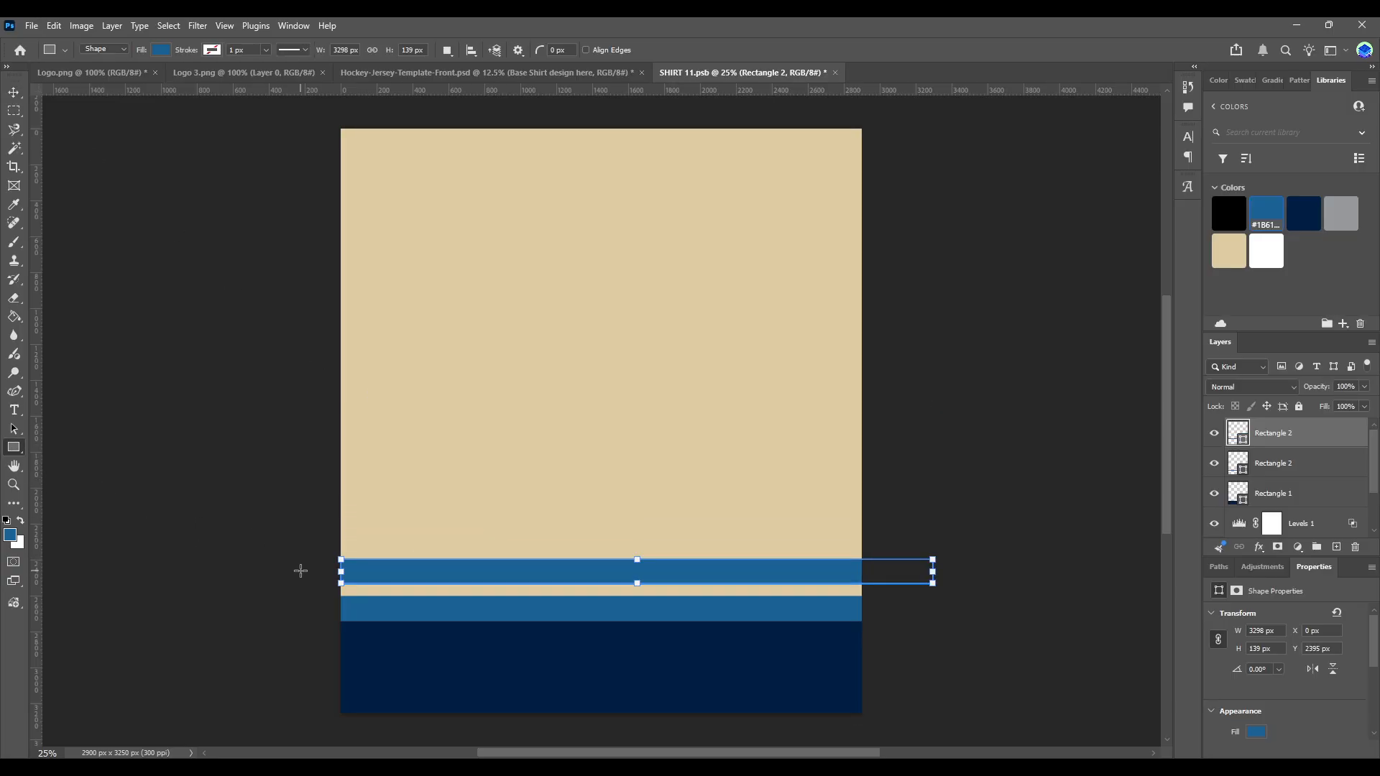
drag(300, 571, 884, 580)
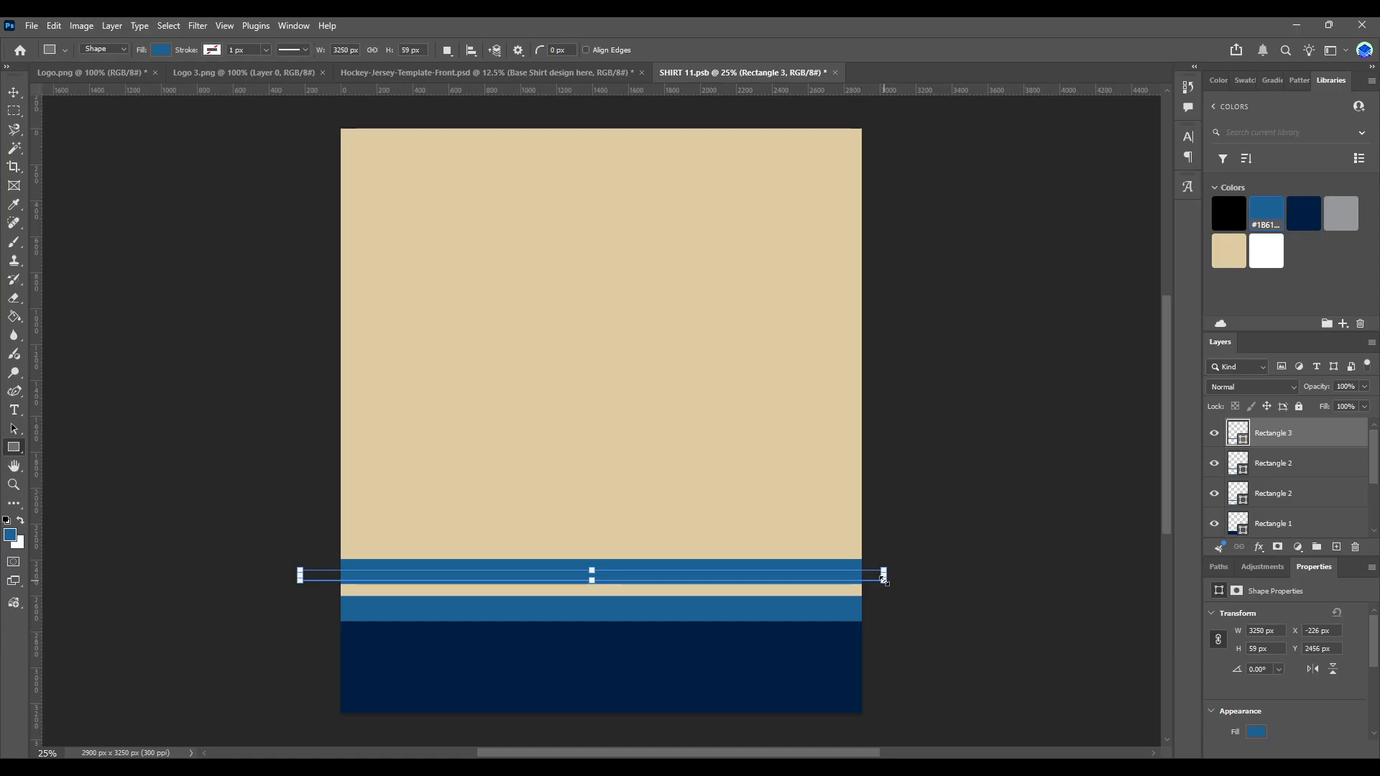
click(1342, 214)
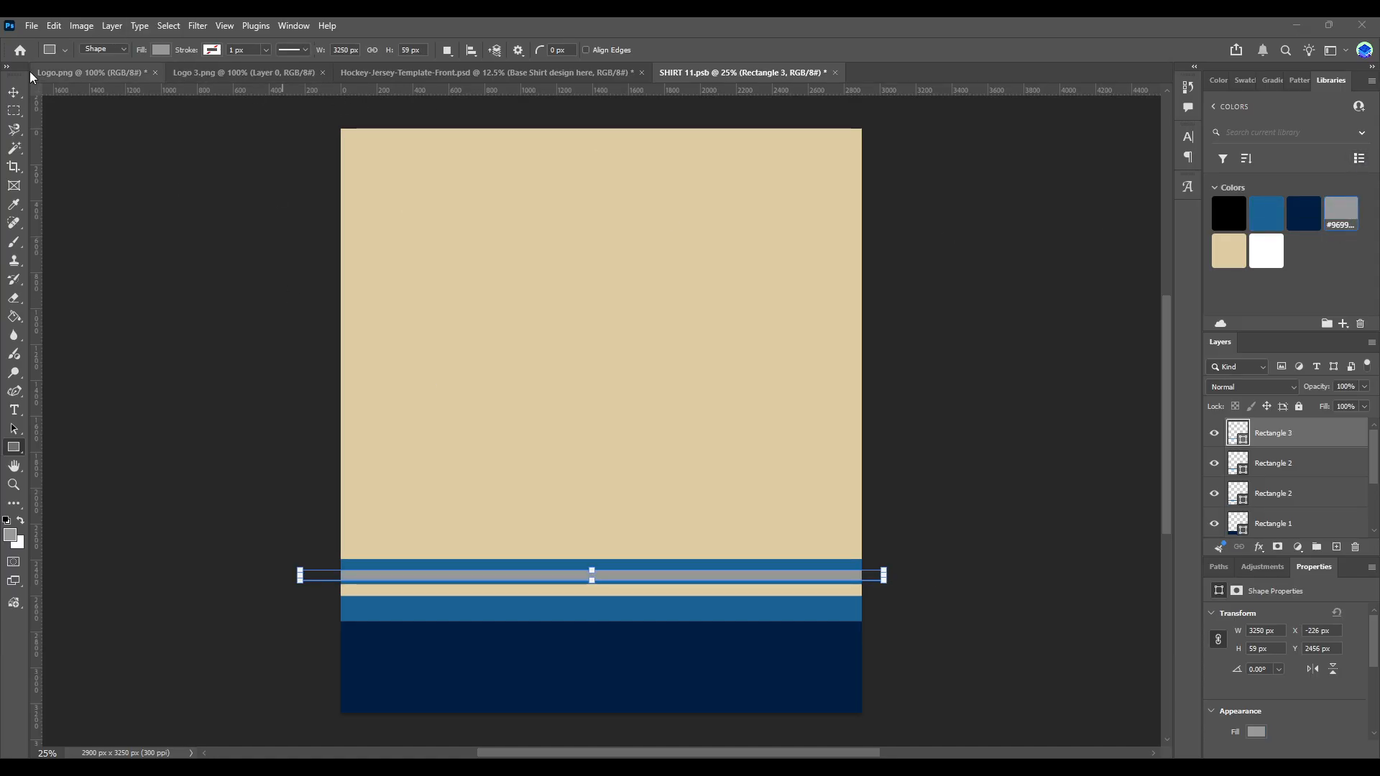
click(14, 92)
mouse_move(589, 573)
mouse_down()
mouse_move(567, 577)
mouse_move(589, 573)
mouse_up()
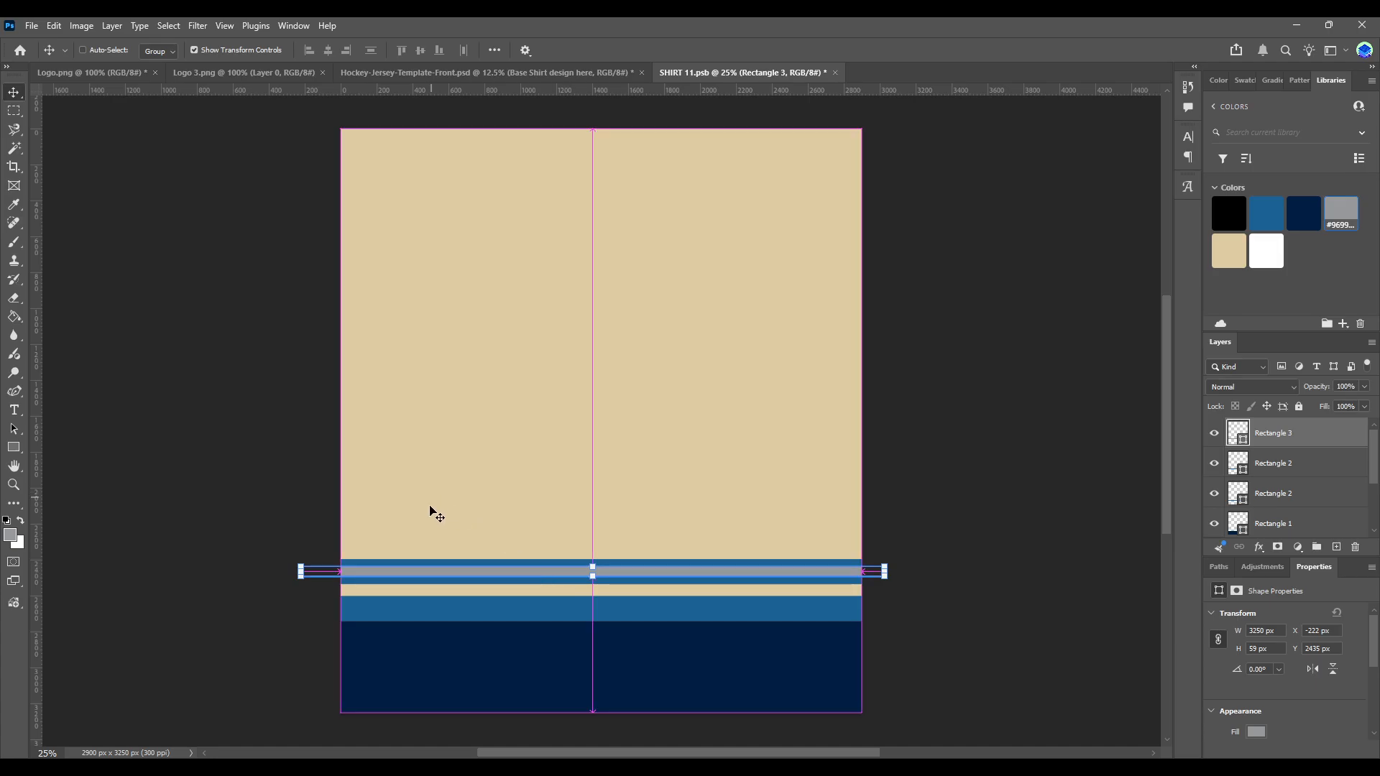
Step: Duplicate the grey stripe and centre the copy on the lower blue stripe
click(12, 453)
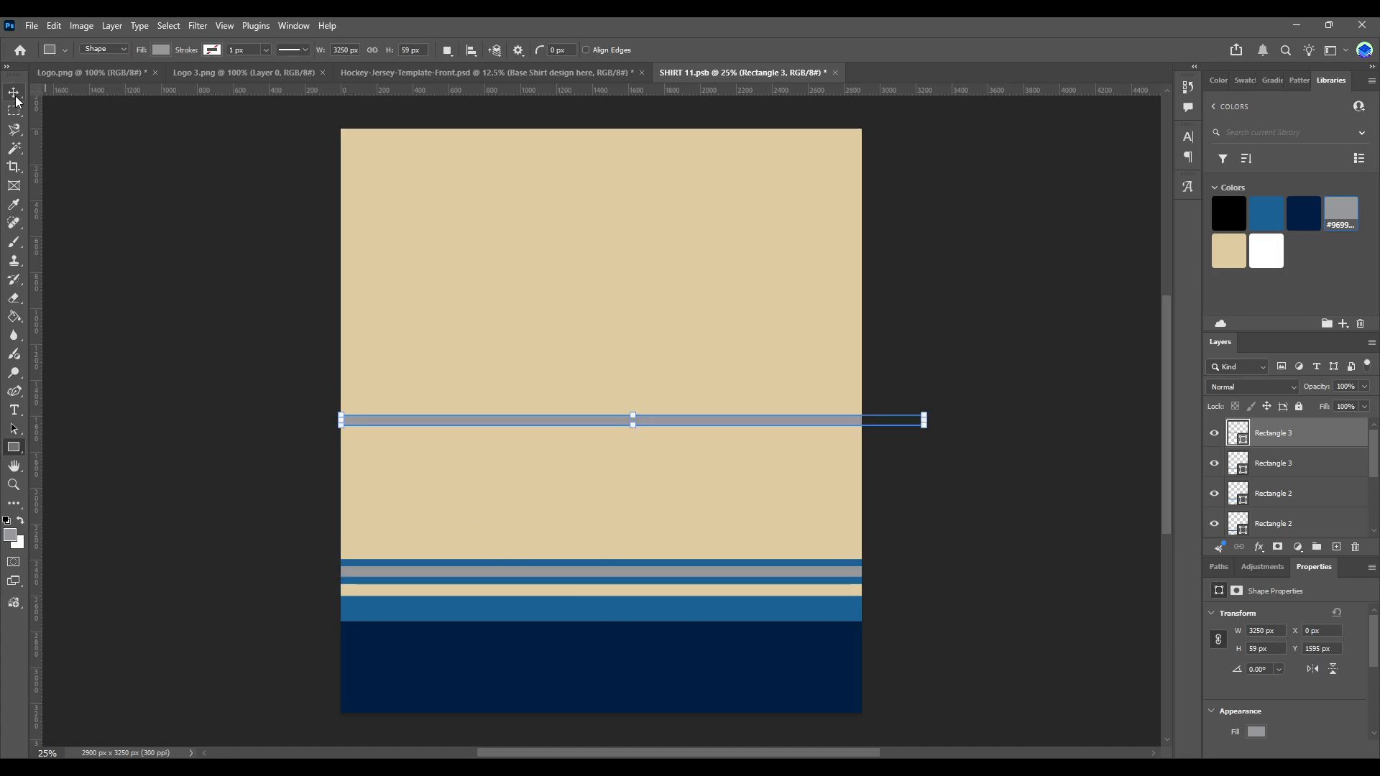
key(v)
drag(527, 420, 524, 607)
Step: Save SHIRT 11.psb, check the stripes on the jersey template, and close the smart object
key(ctrl+s)
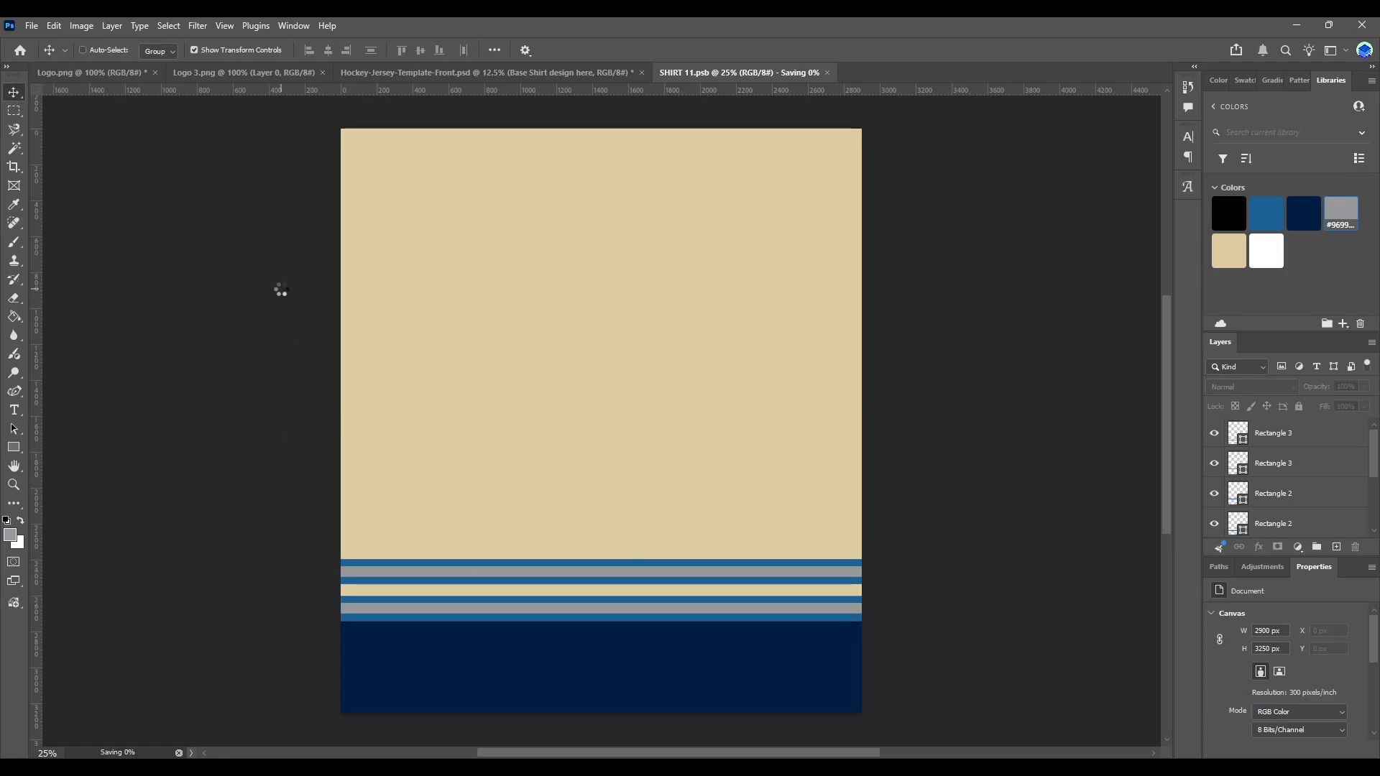
click(398, 74)
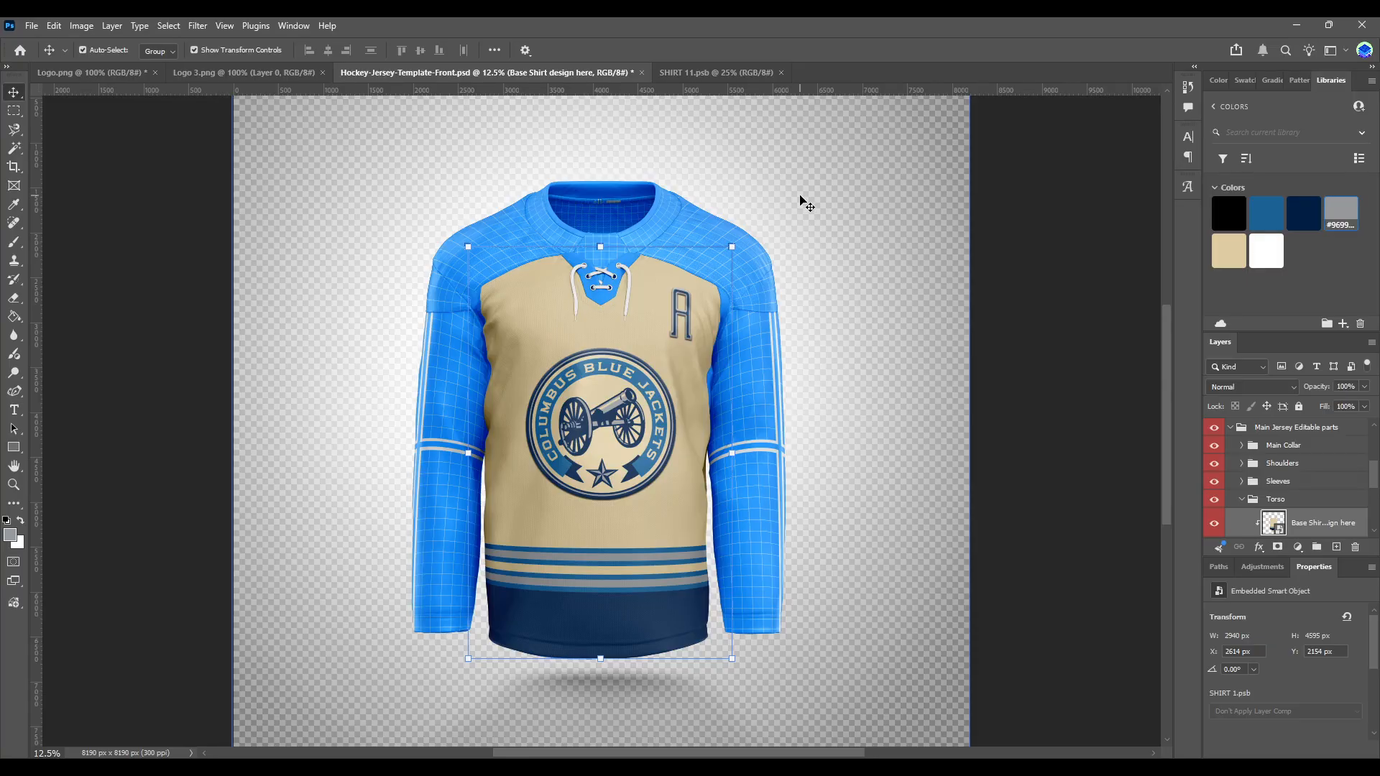
click(662, 71)
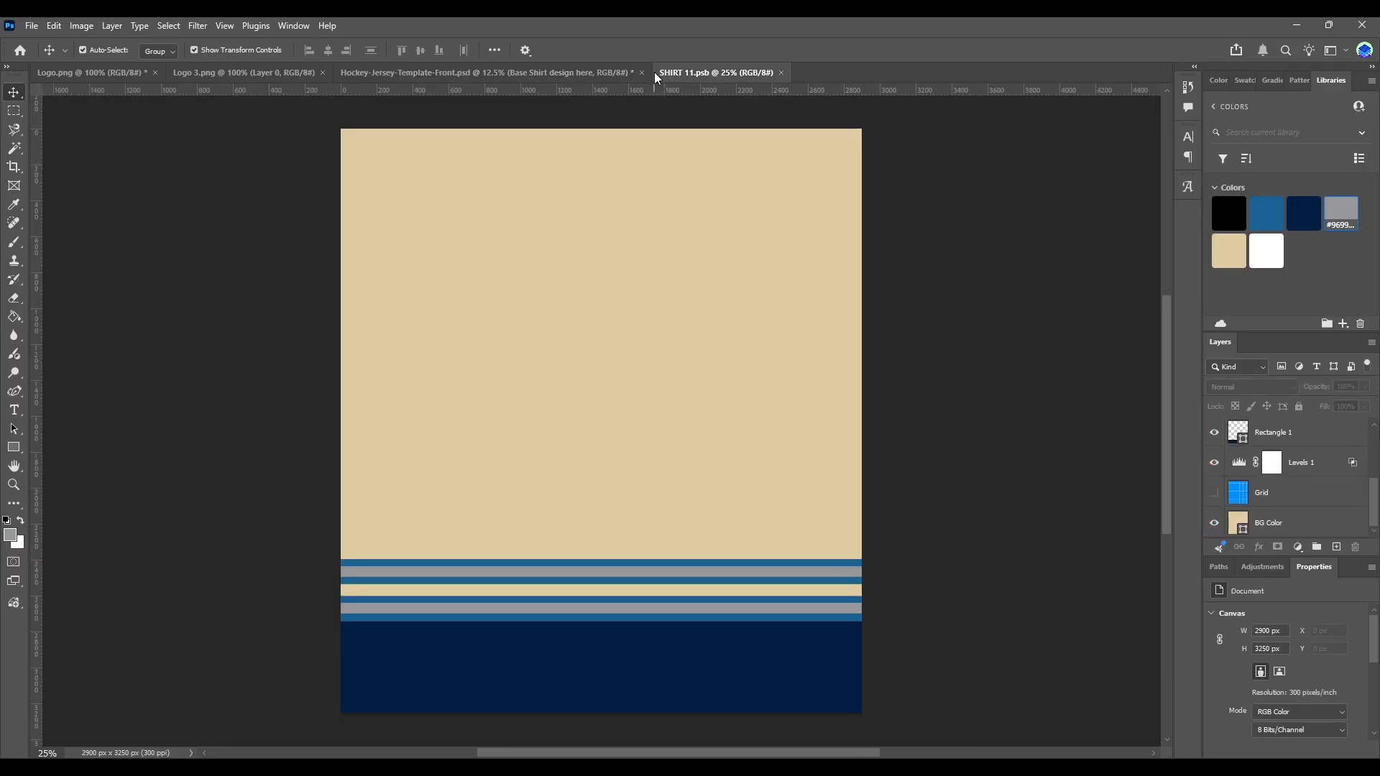
click(526, 72)
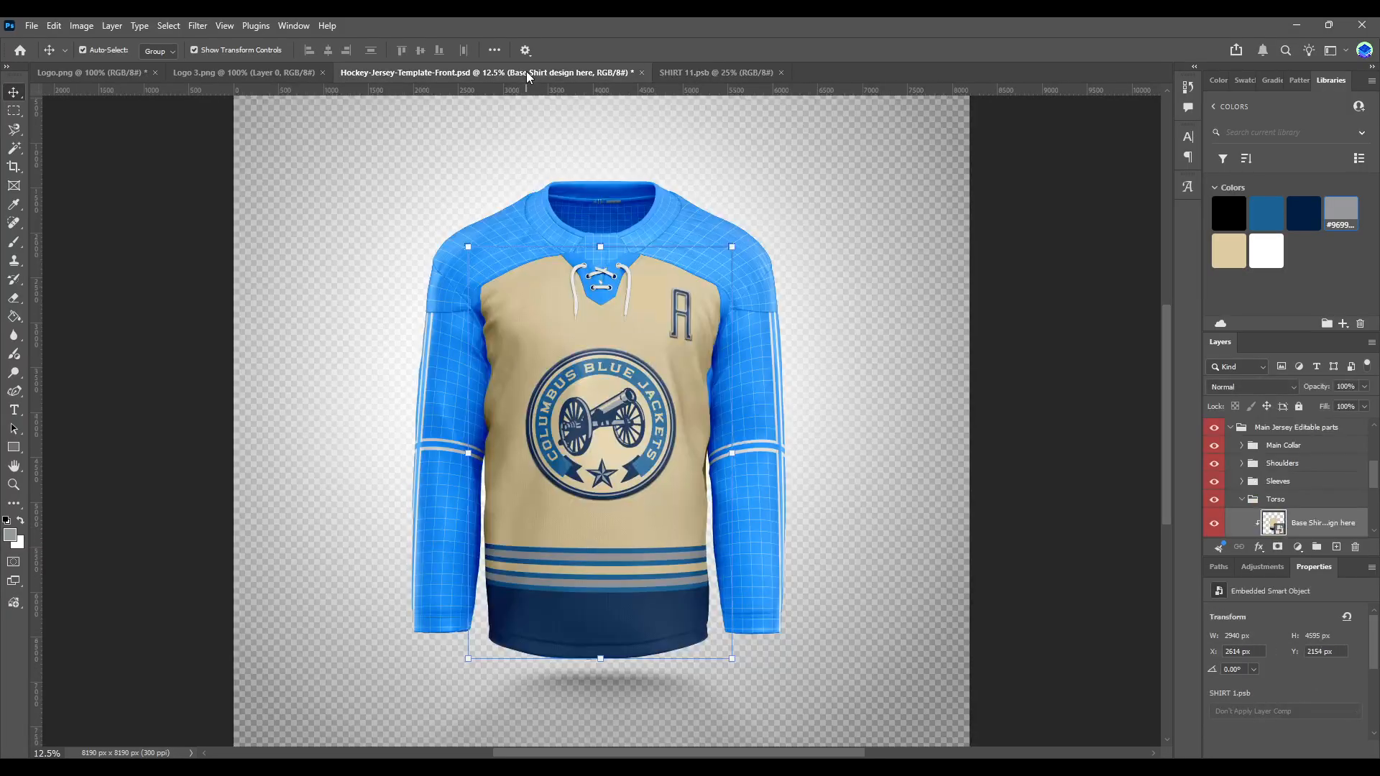
click(782, 73)
Step: Recolour the Left side part color and Right side part color layers in the Torso group with the tan swatch
click(1275, 500)
scroll(1274, 503, down, 3)
click(1263, 494)
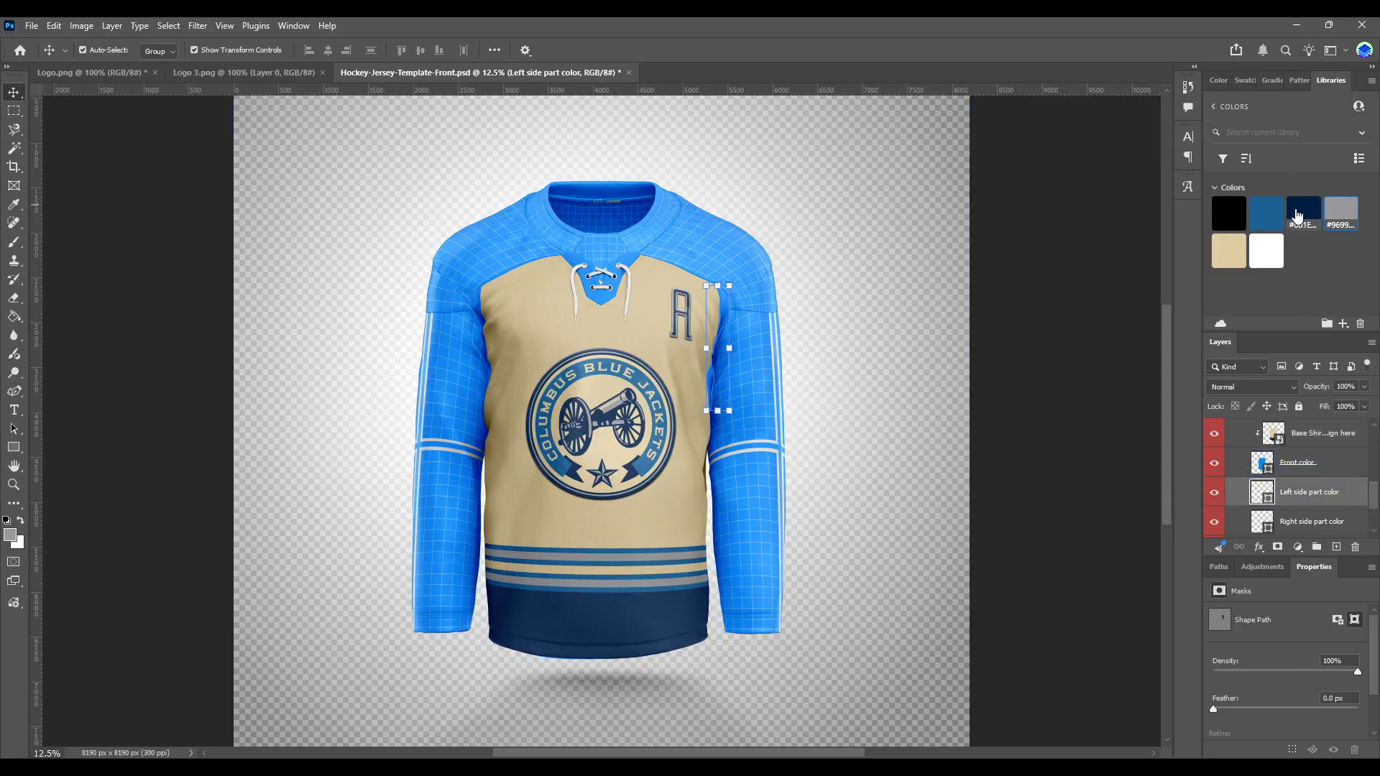
click(1234, 252)
click(1310, 521)
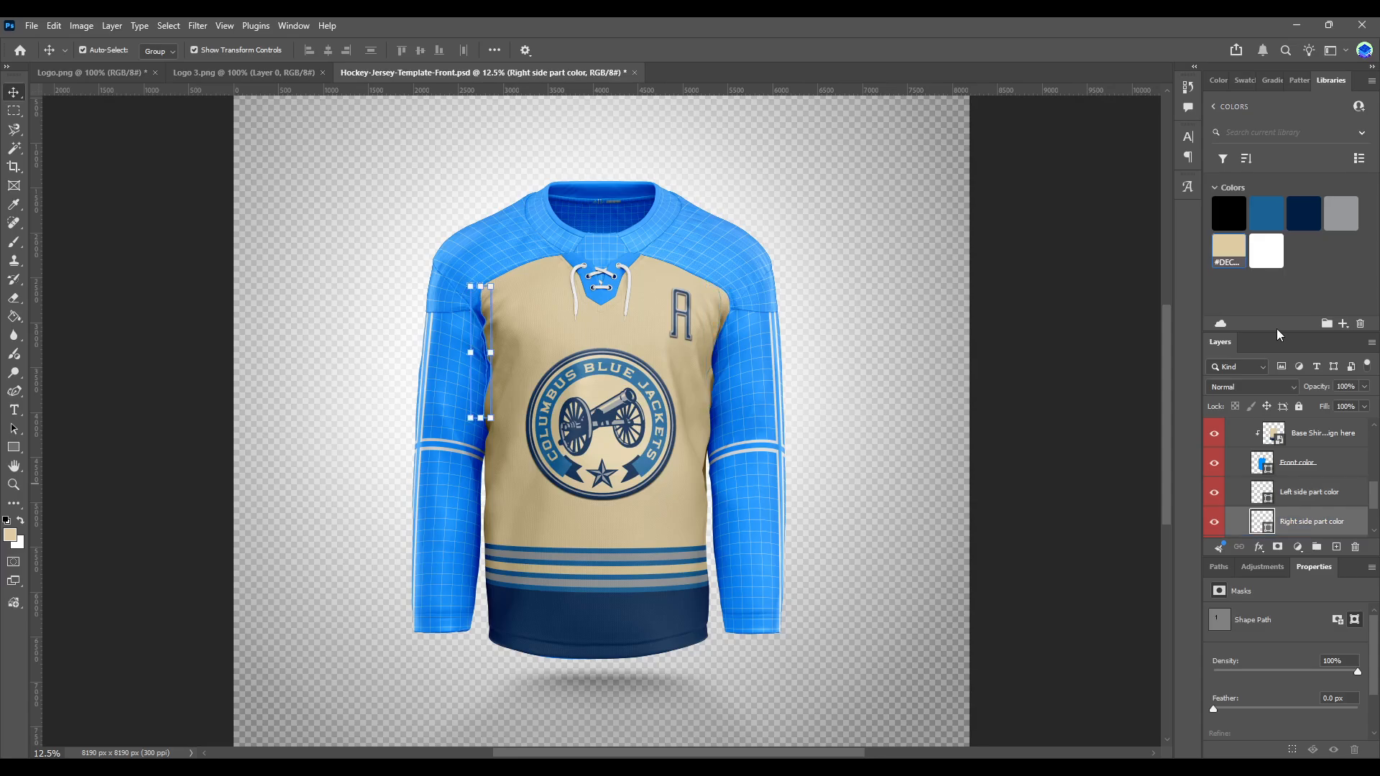
drag(1232, 251, 1280, 488)
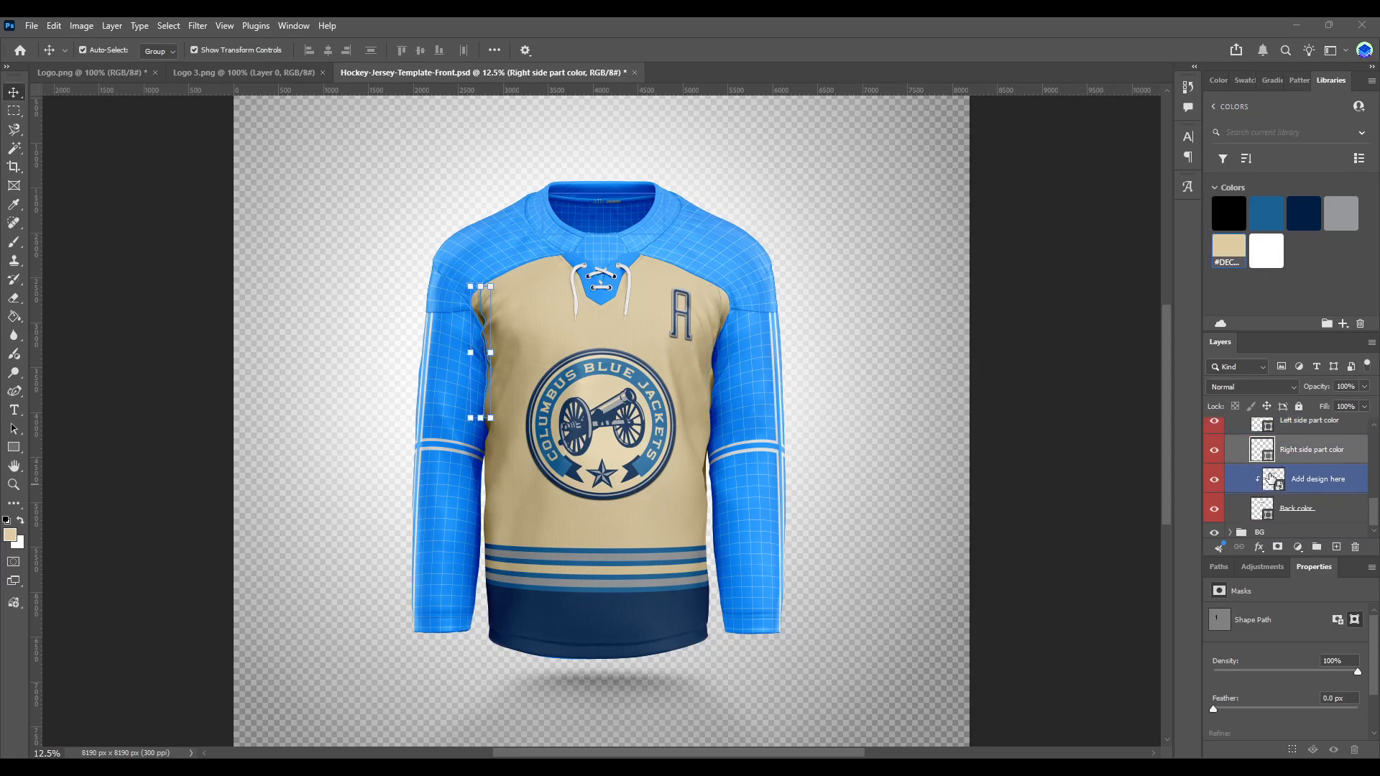
Step: Open the torso's back design smart object, hide its Grid layer, recolour BG Color tan, and save and close it
double_click(1271, 478)
click(1214, 444)
click(1280, 459)
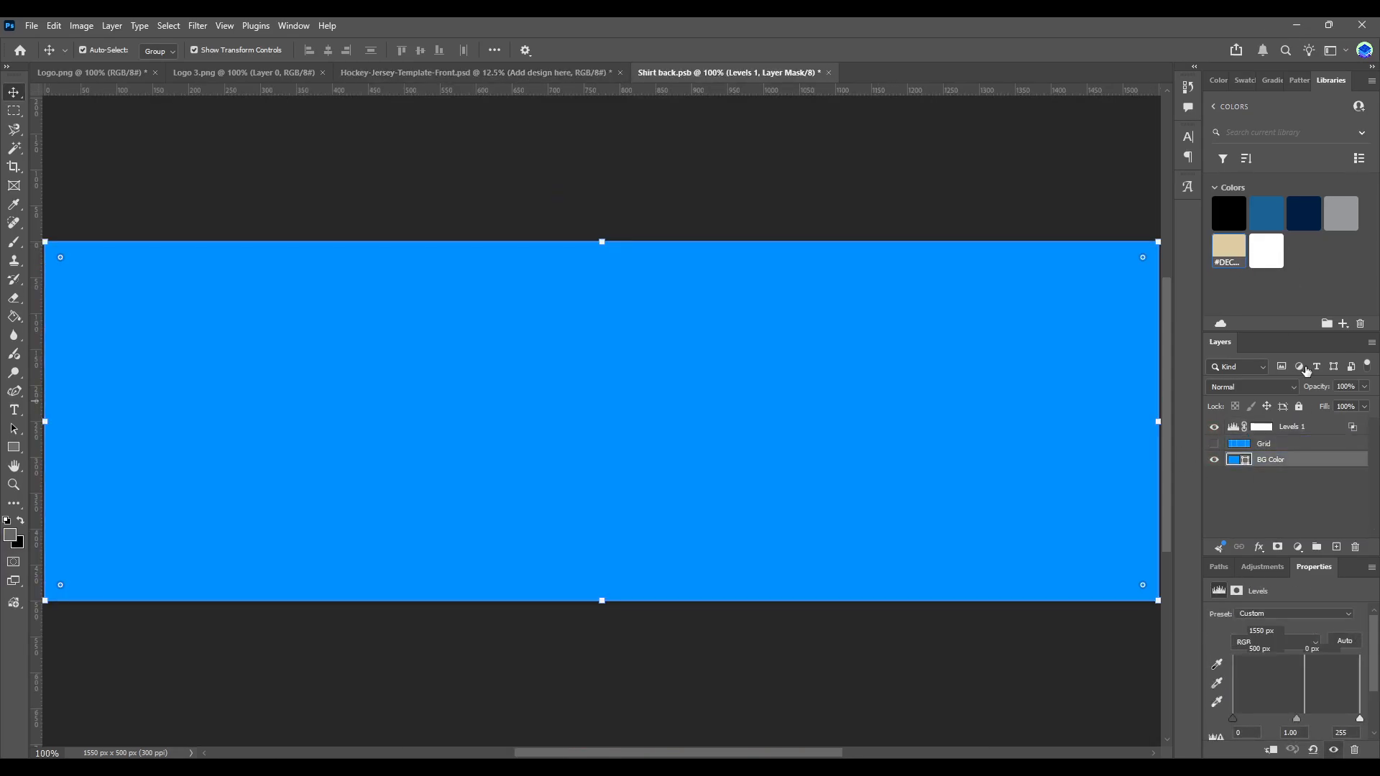
click(1242, 246)
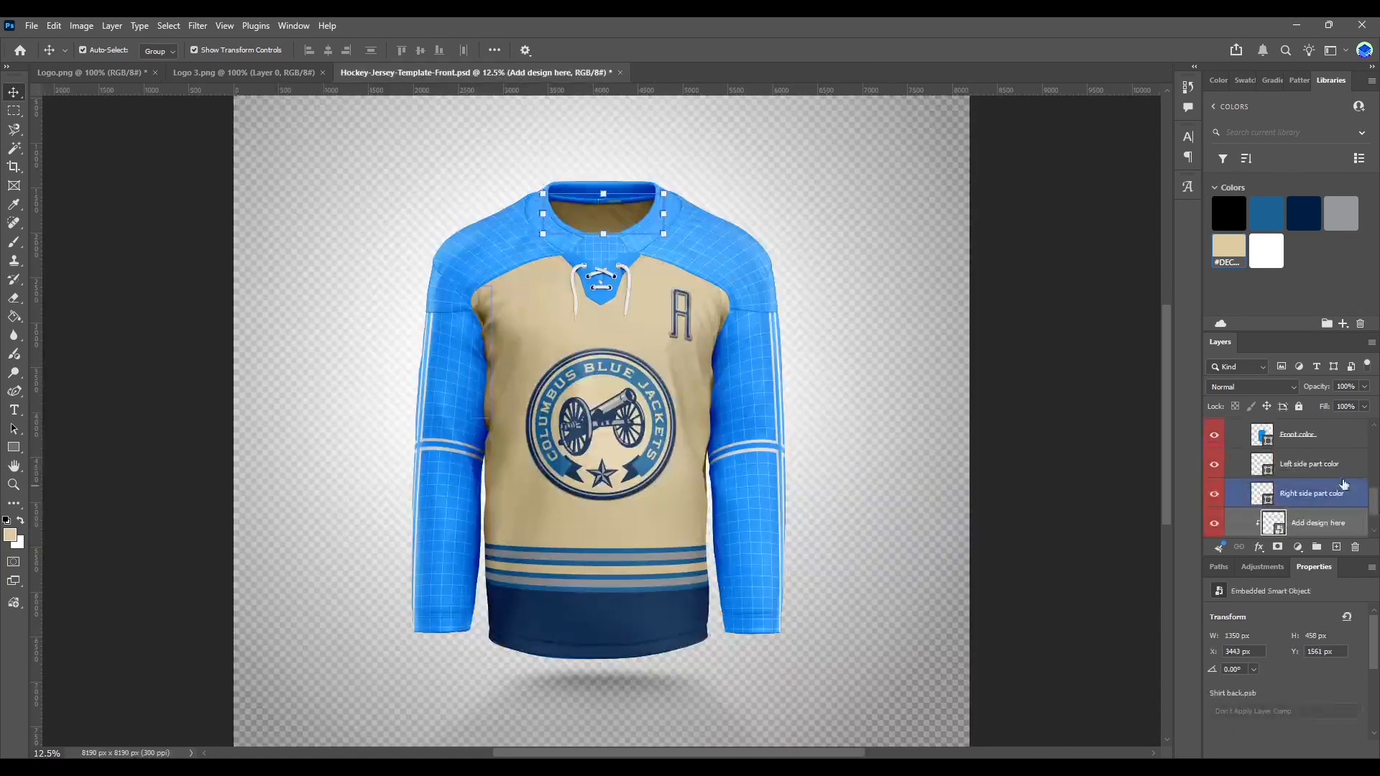
Step: Collapse the Torso group, expand the Sleeves group and open the sleeve design smart object SLEEVE 1.psb
scroll(1245, 484, down, 1)
scroll(1245, 484, up, 2)
click(1241, 429)
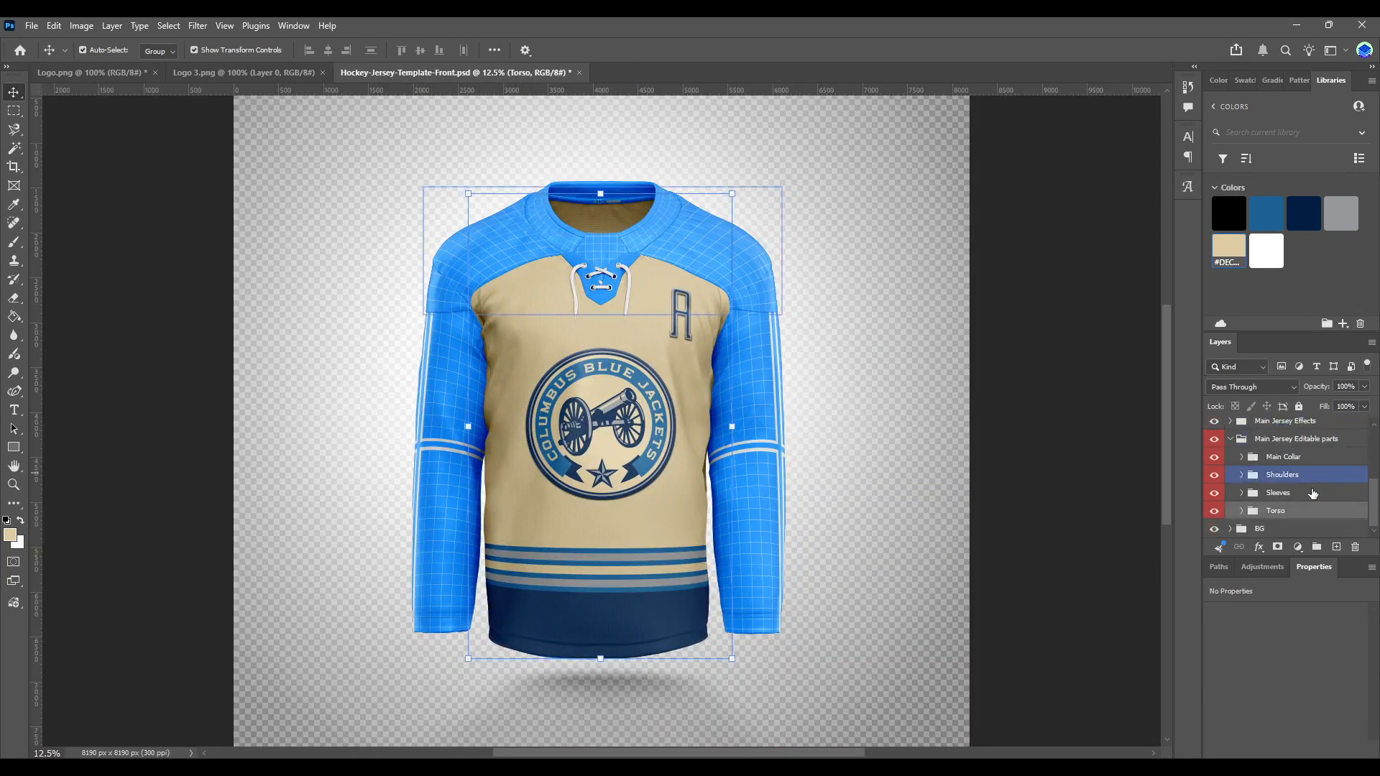
click(1273, 492)
click(1241, 492)
click(1274, 515)
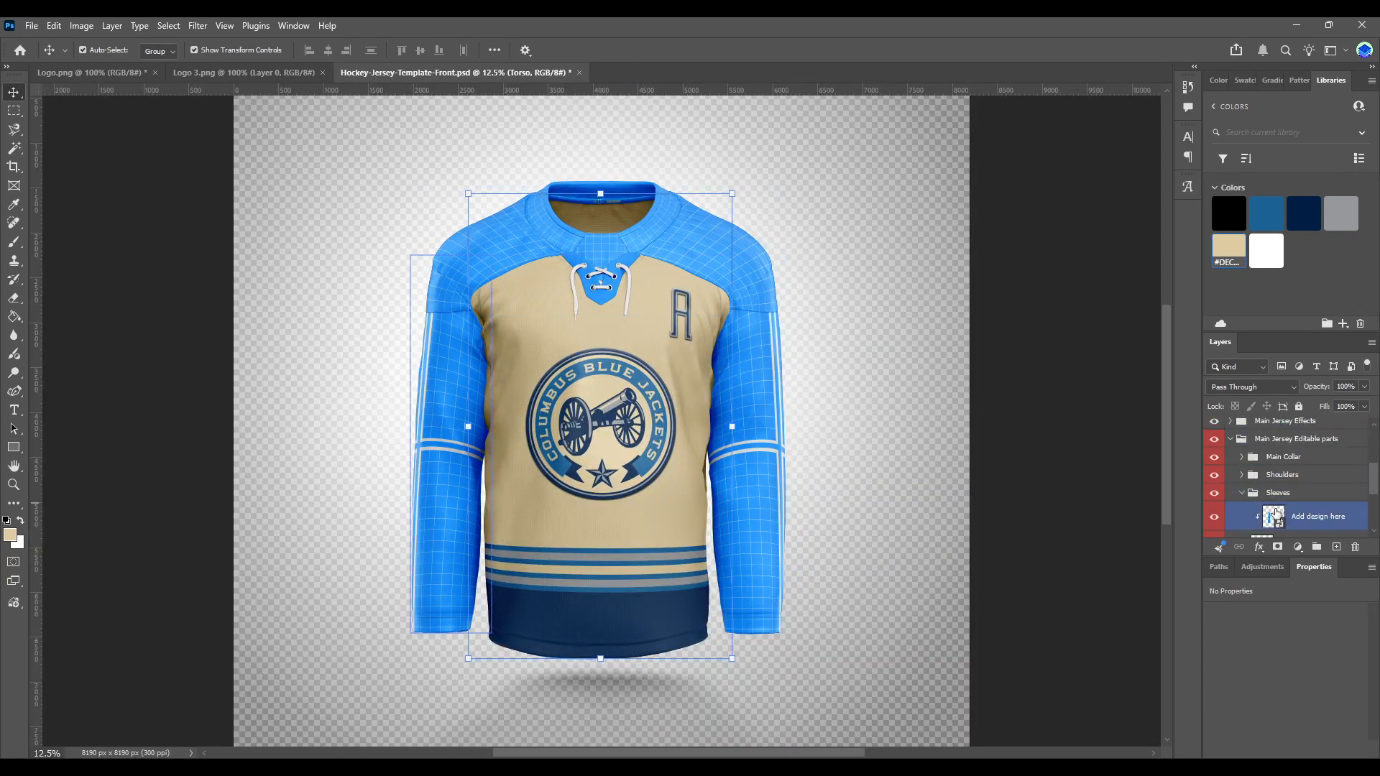
scroll(1276, 514, down, 2)
click(1257, 511)
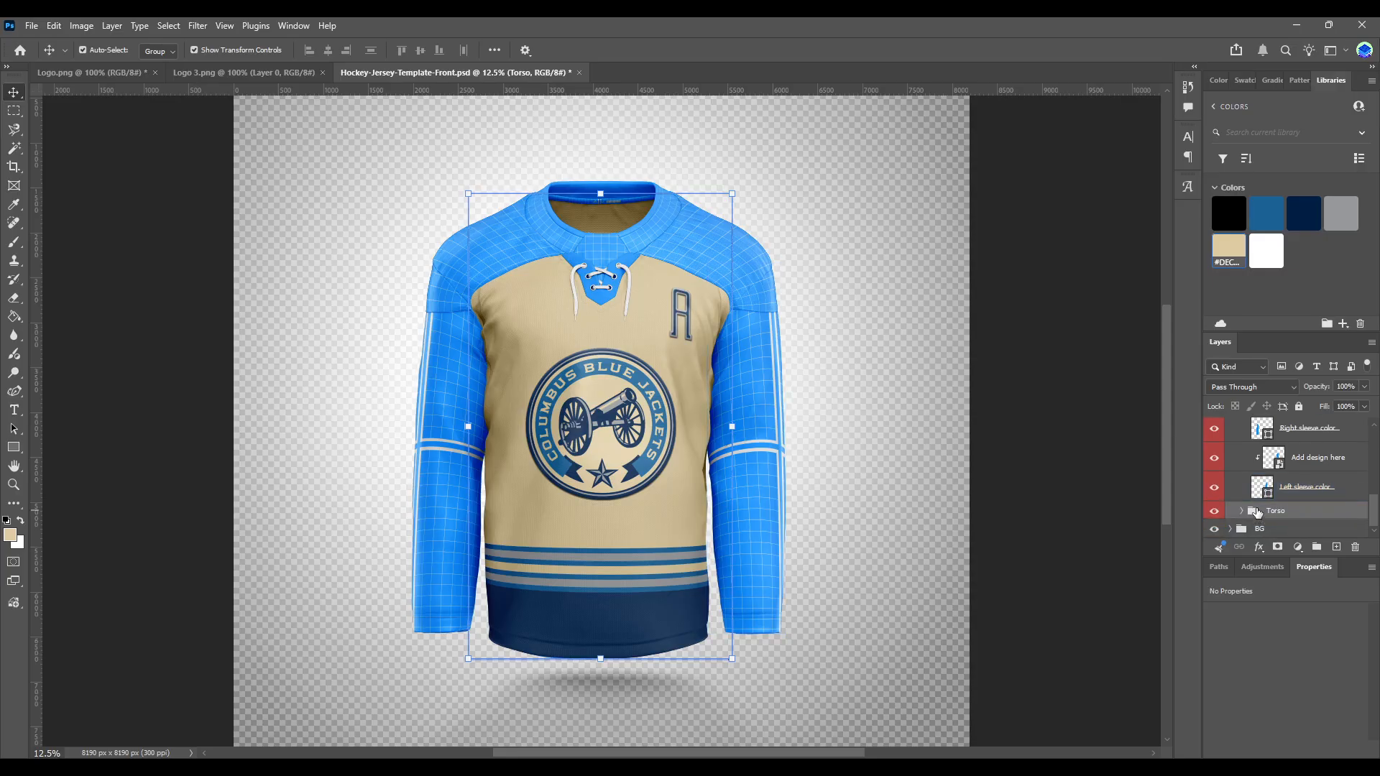
scroll(1257, 511, up, 4)
scroll(1258, 514, down, 2)
double_click(1272, 450)
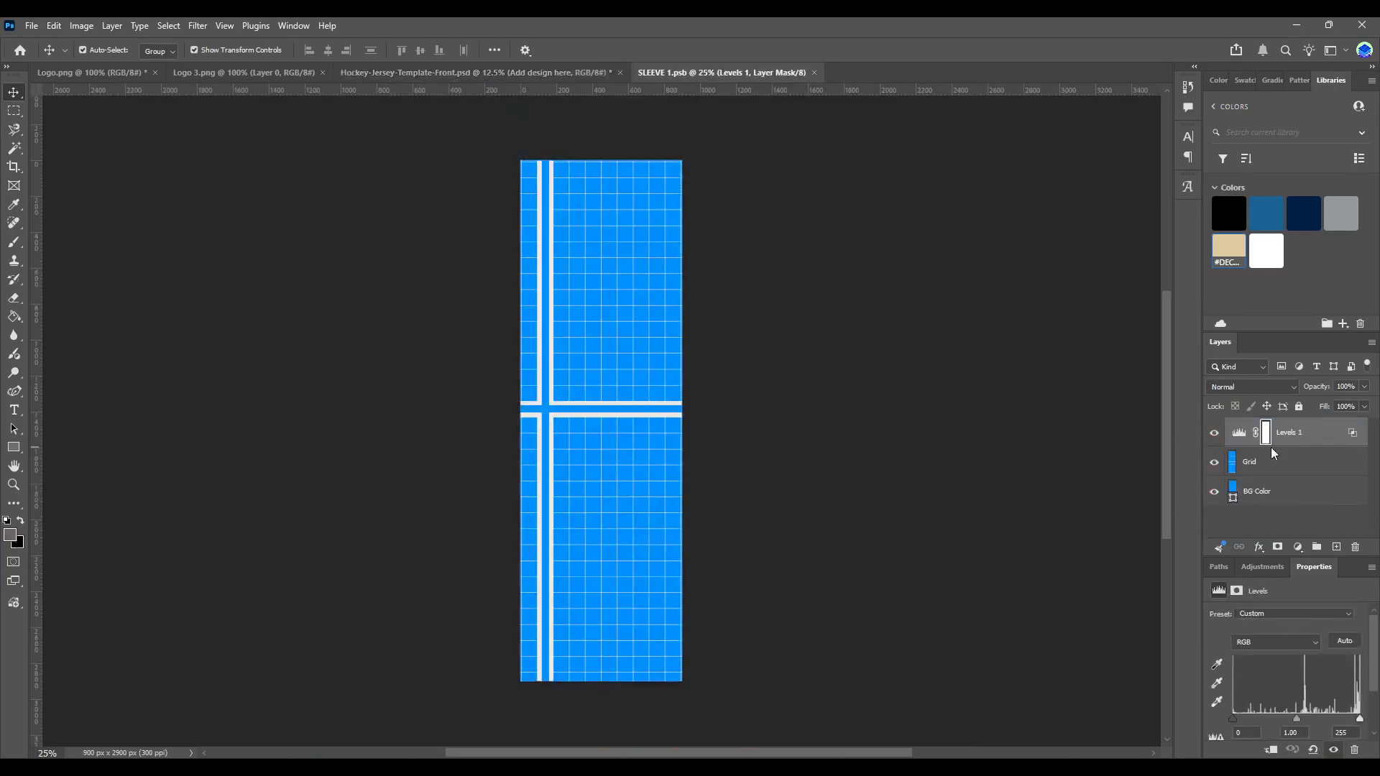
Step: Hide the Grid layer in the sleeve design and recolour the BG Color layer with the tan swatch
click(1215, 463)
click(1265, 491)
click(1235, 255)
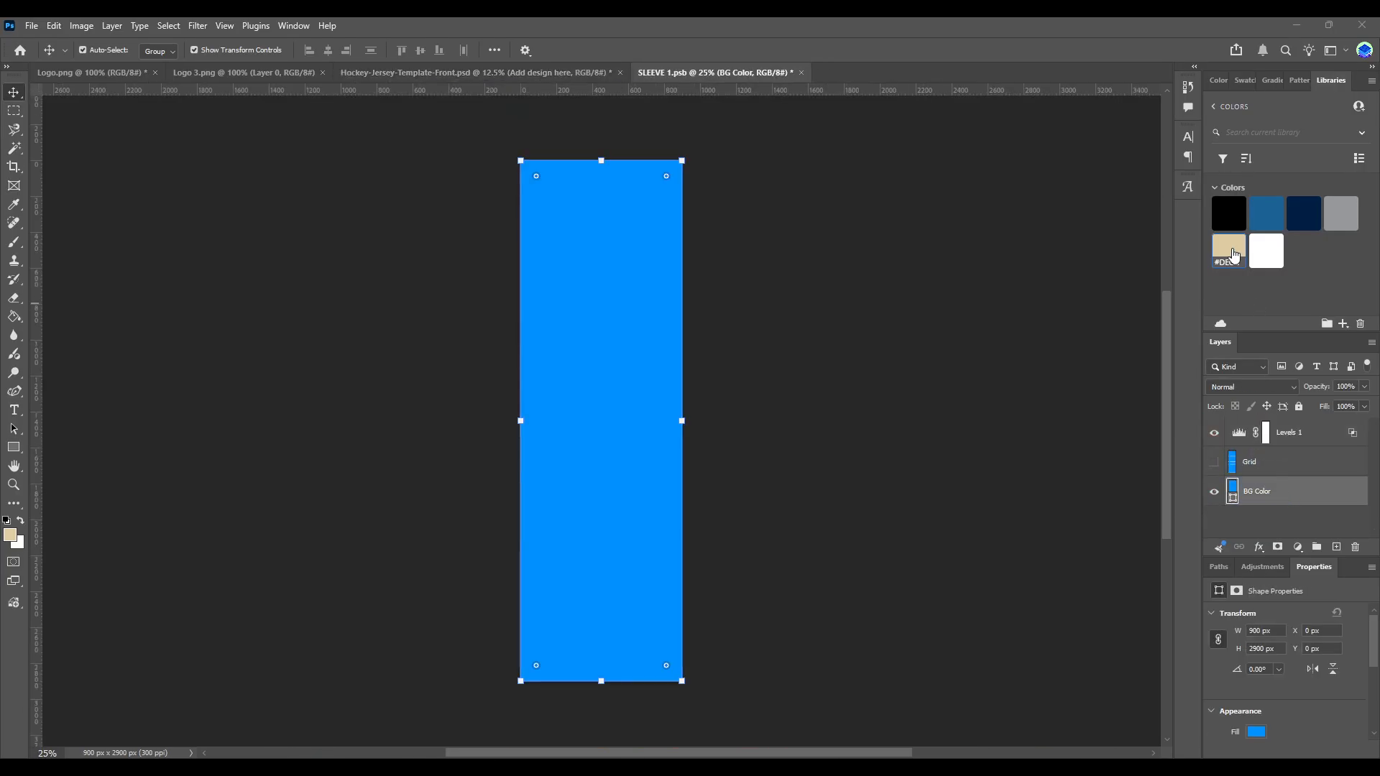
Step: Draw a rectangle about 1206 x 1250 px across the lower sleeve, fill it navy, and move it down to the canvas's bottom edge
click(17, 450)
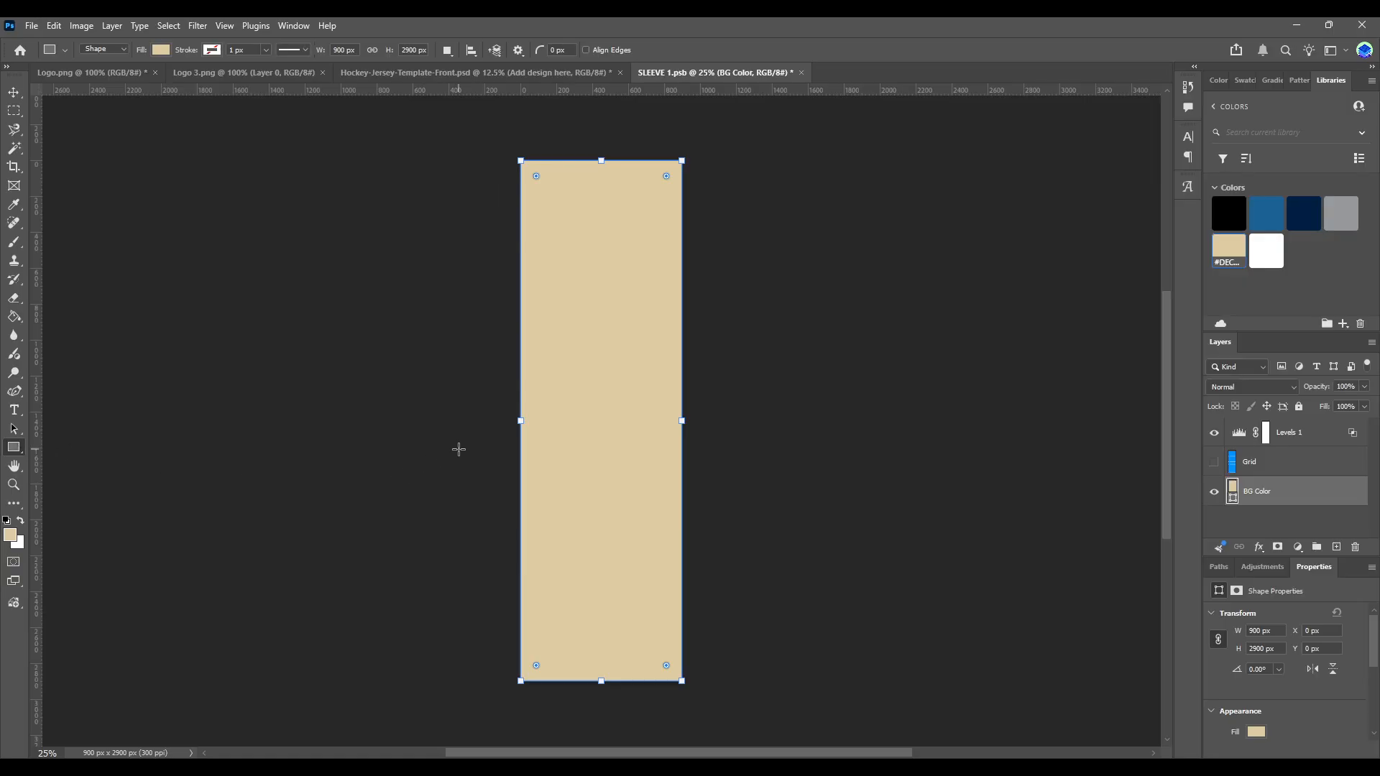
mouse_move(484, 427)
mouse_down()
mouse_move(752, 641)
mouse_move(701, 651)
mouse_up()
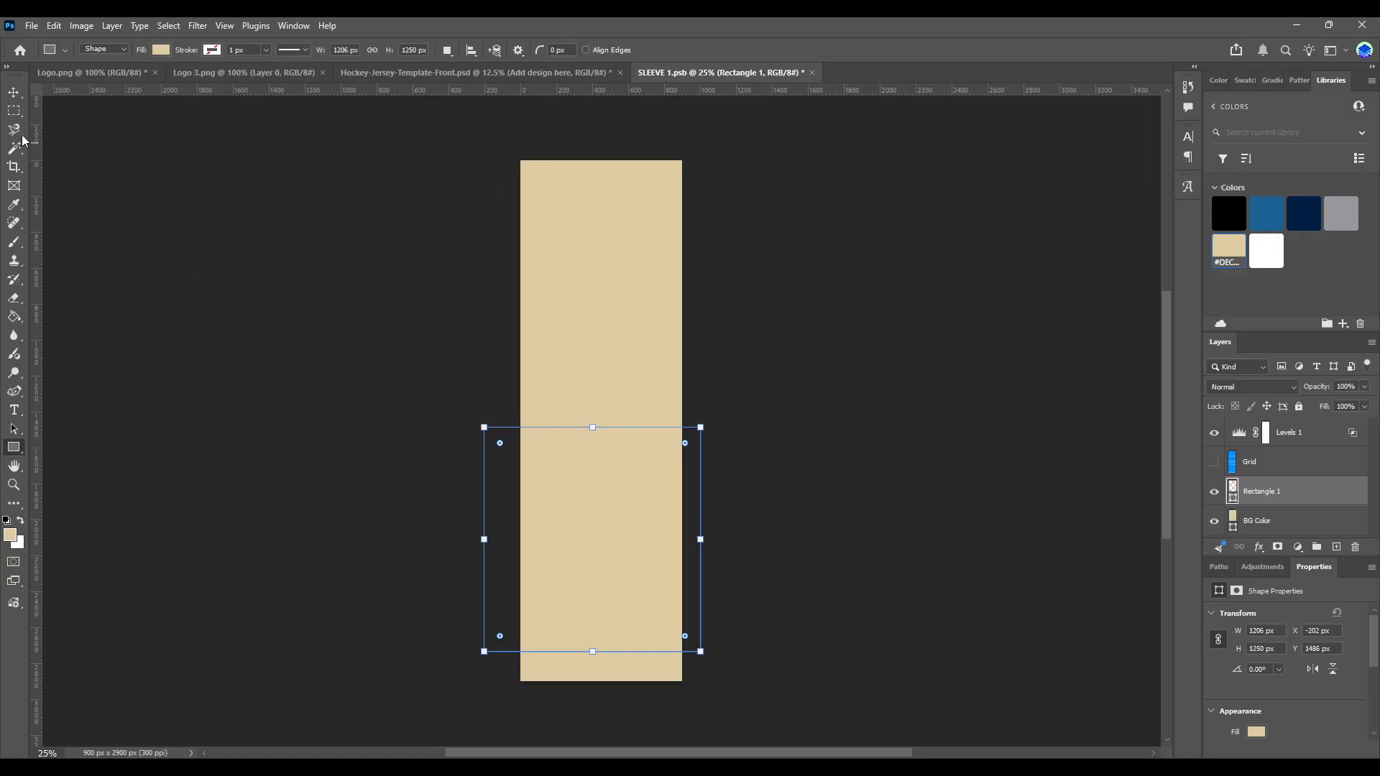
click(1303, 213)
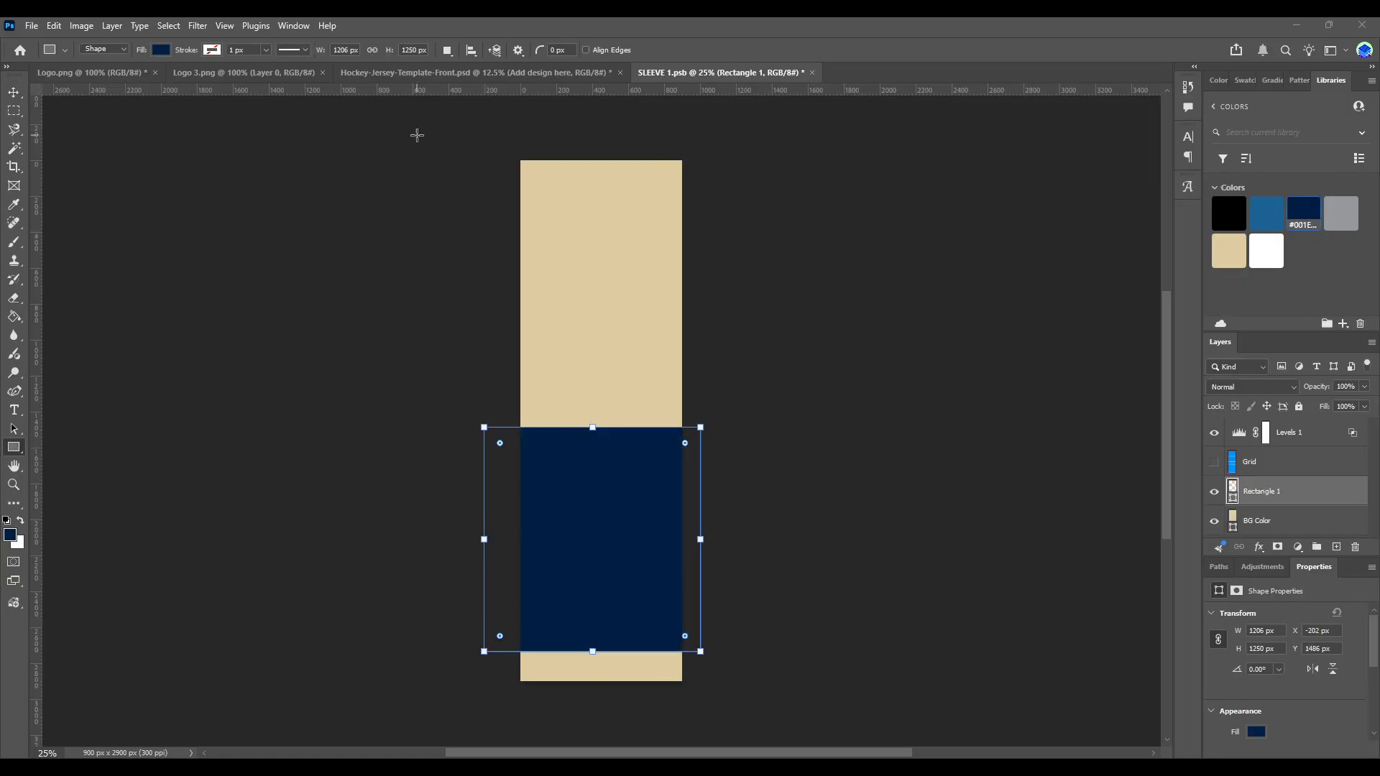
click(14, 92)
drag(558, 549, 559, 578)
Step: Save the sleeve, check it on the jersey template, and lower the navy rectangle's top edge to about 1102 px high
key(ctrl+s)
click(438, 79)
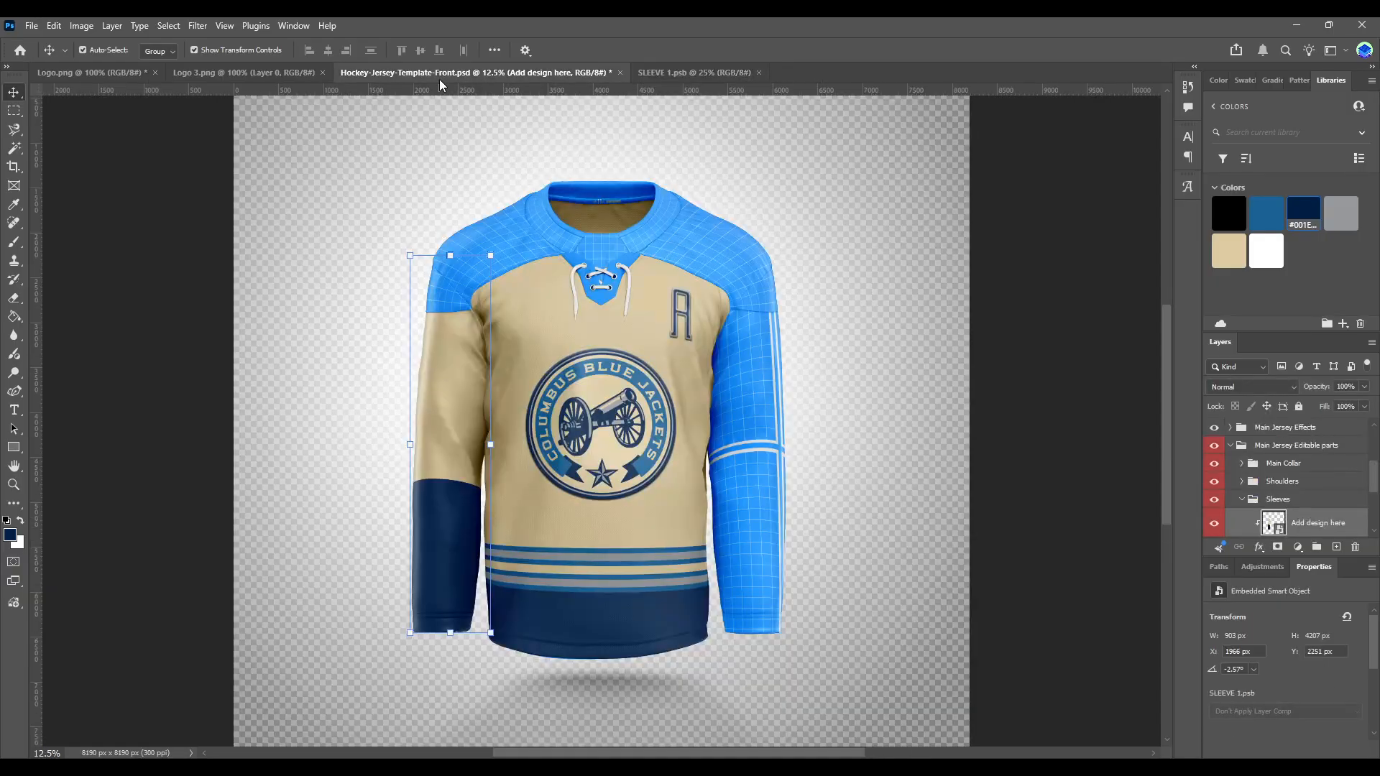
click(675, 72)
click(570, 502)
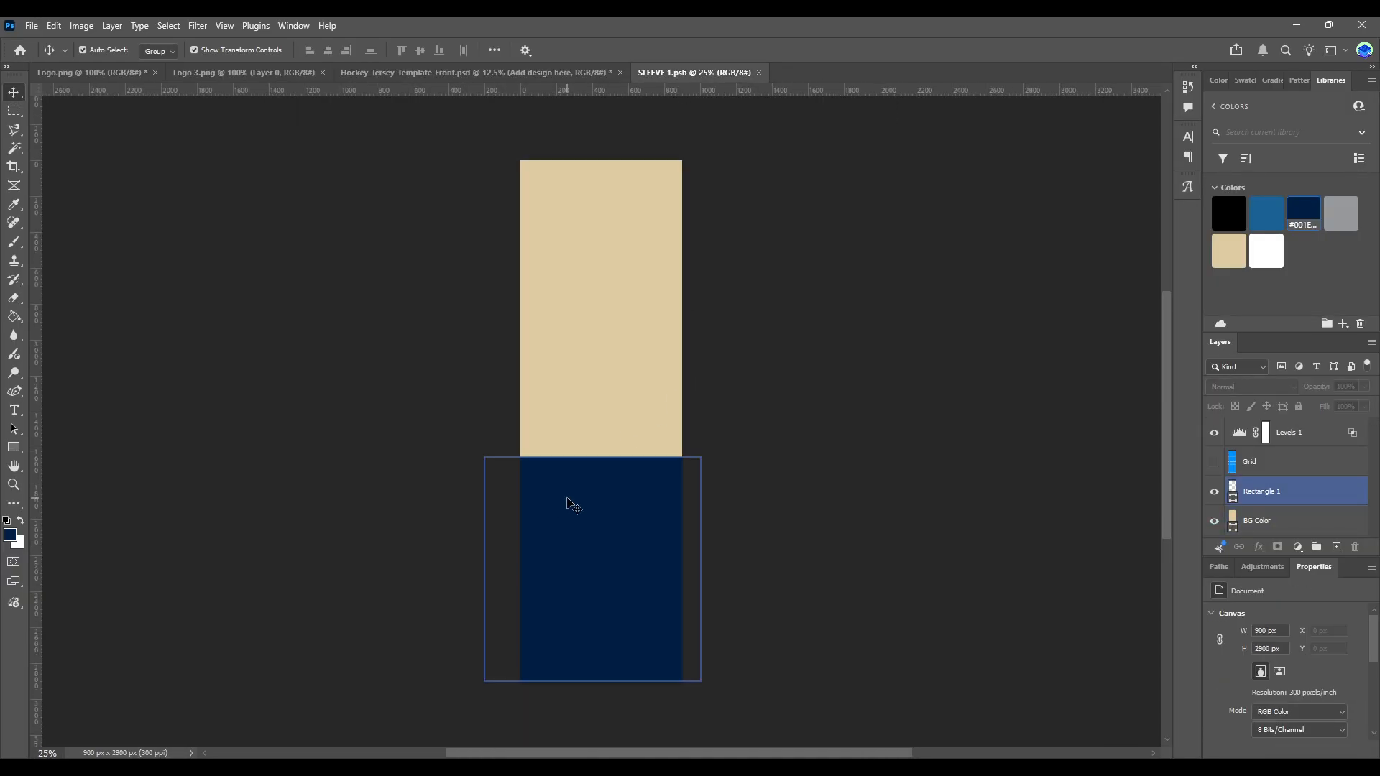
click(13, 448)
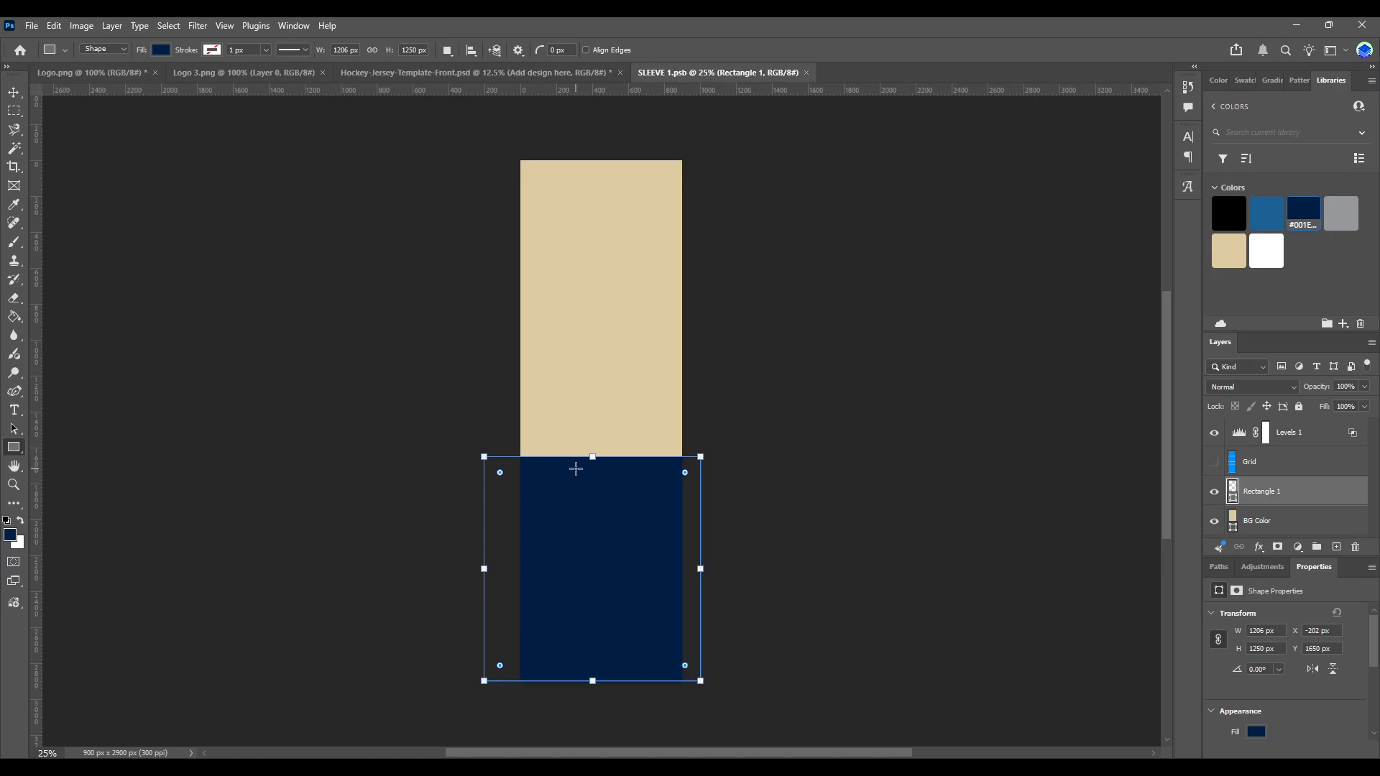
drag(593, 457, 597, 483)
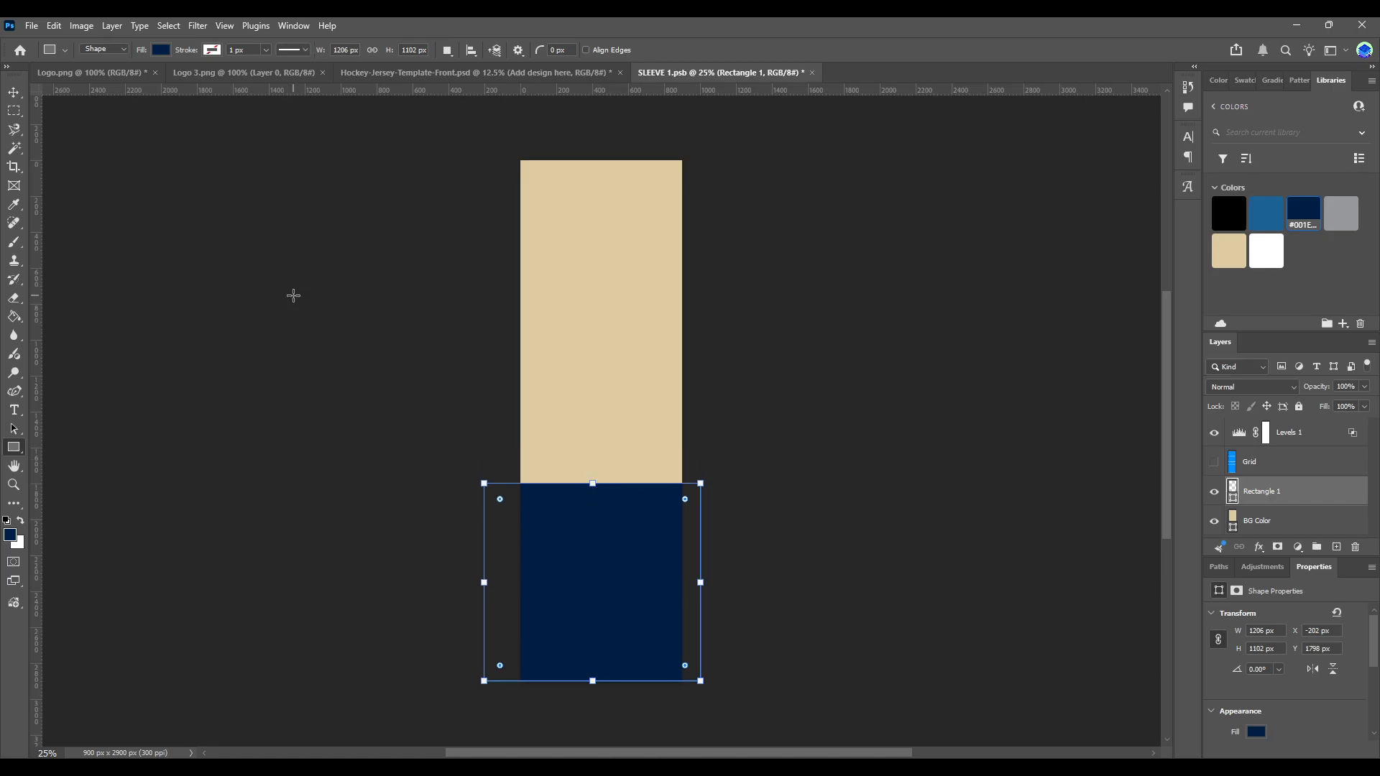
click(16, 94)
Step: Draw a stripe about 1422 x 142 px above the navy block, fill it medium blue, and place it against the navy edge
click(11, 447)
drag(476, 452, 731, 476)
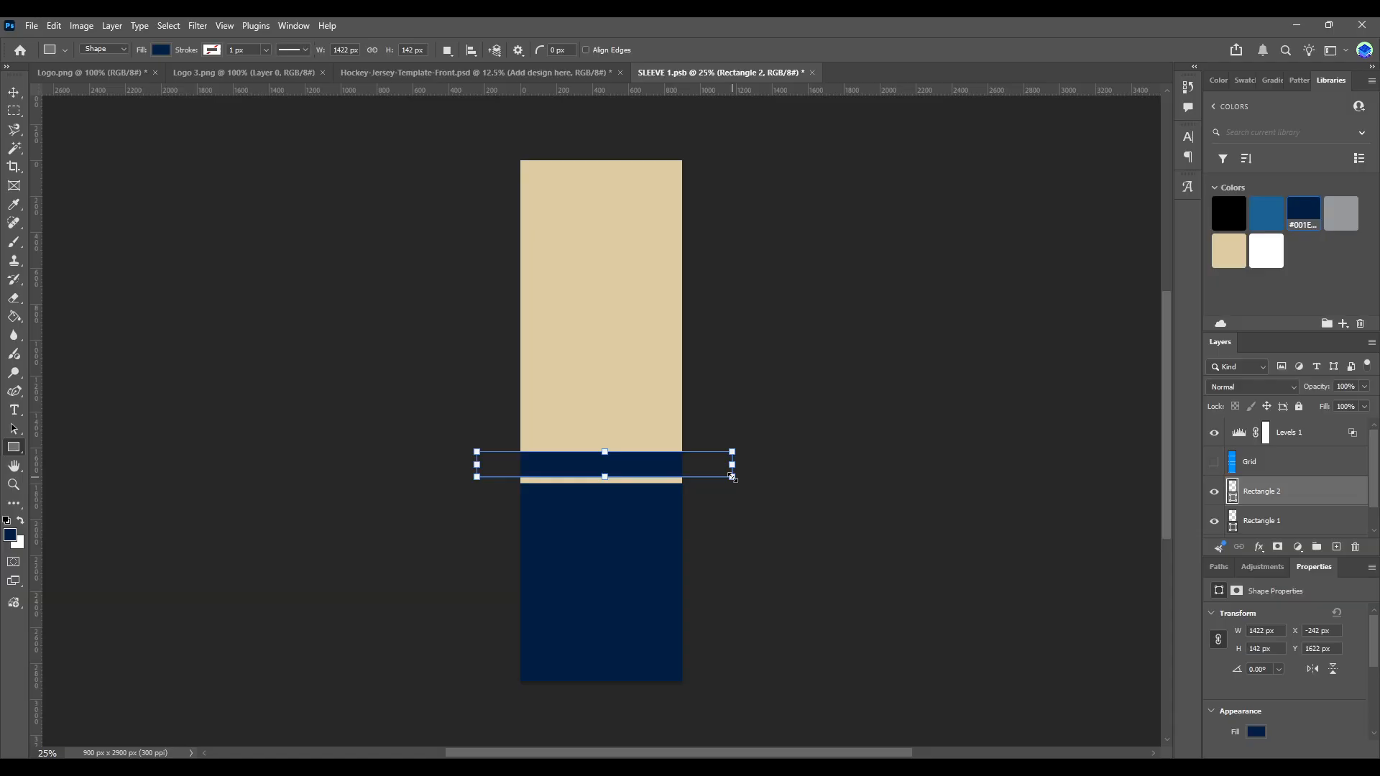
click(1267, 216)
click(17, 93)
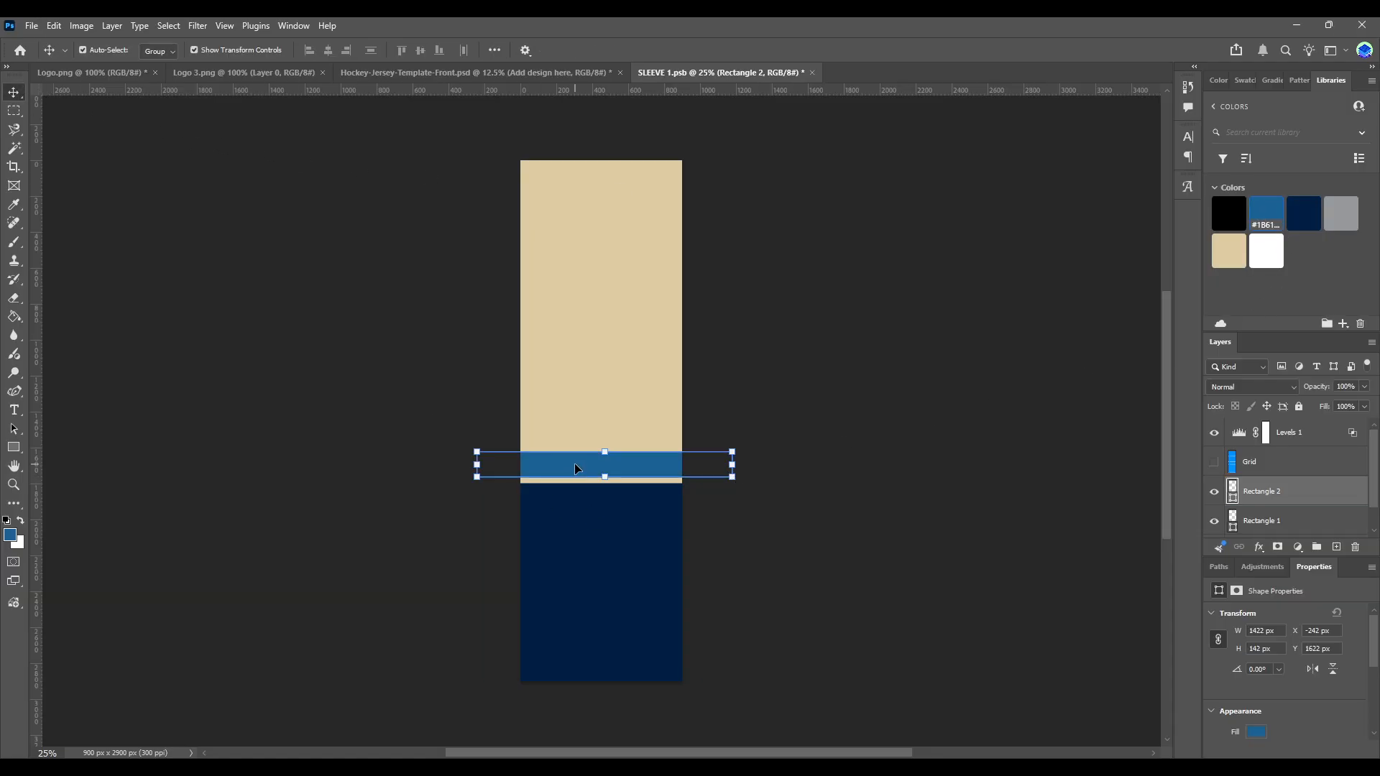
drag(575, 463, 696, 475)
Step: Add a thin stripe about 1026 x 54 px over the blue stripe, fill it grey, and centre it vertically within the blue
click(14, 448)
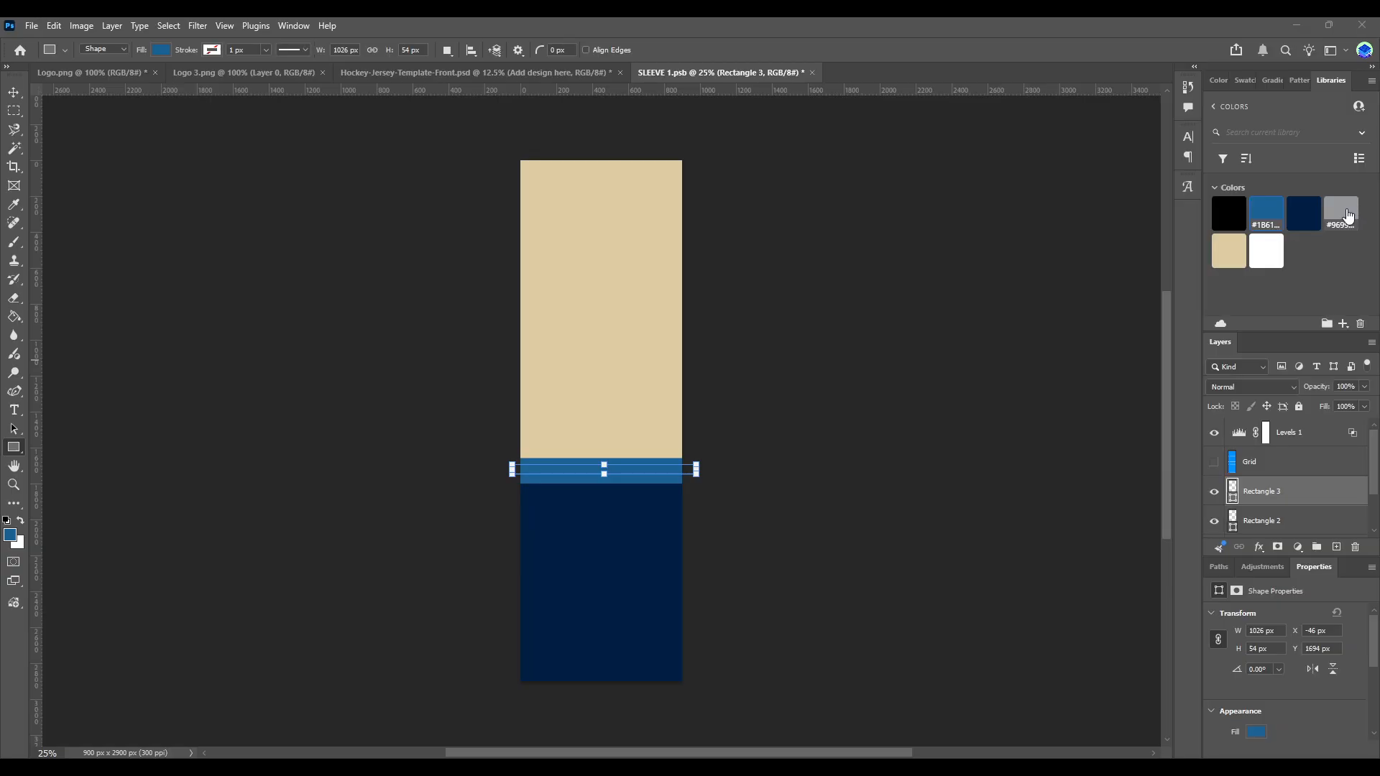
click(1348, 217)
click(14, 92)
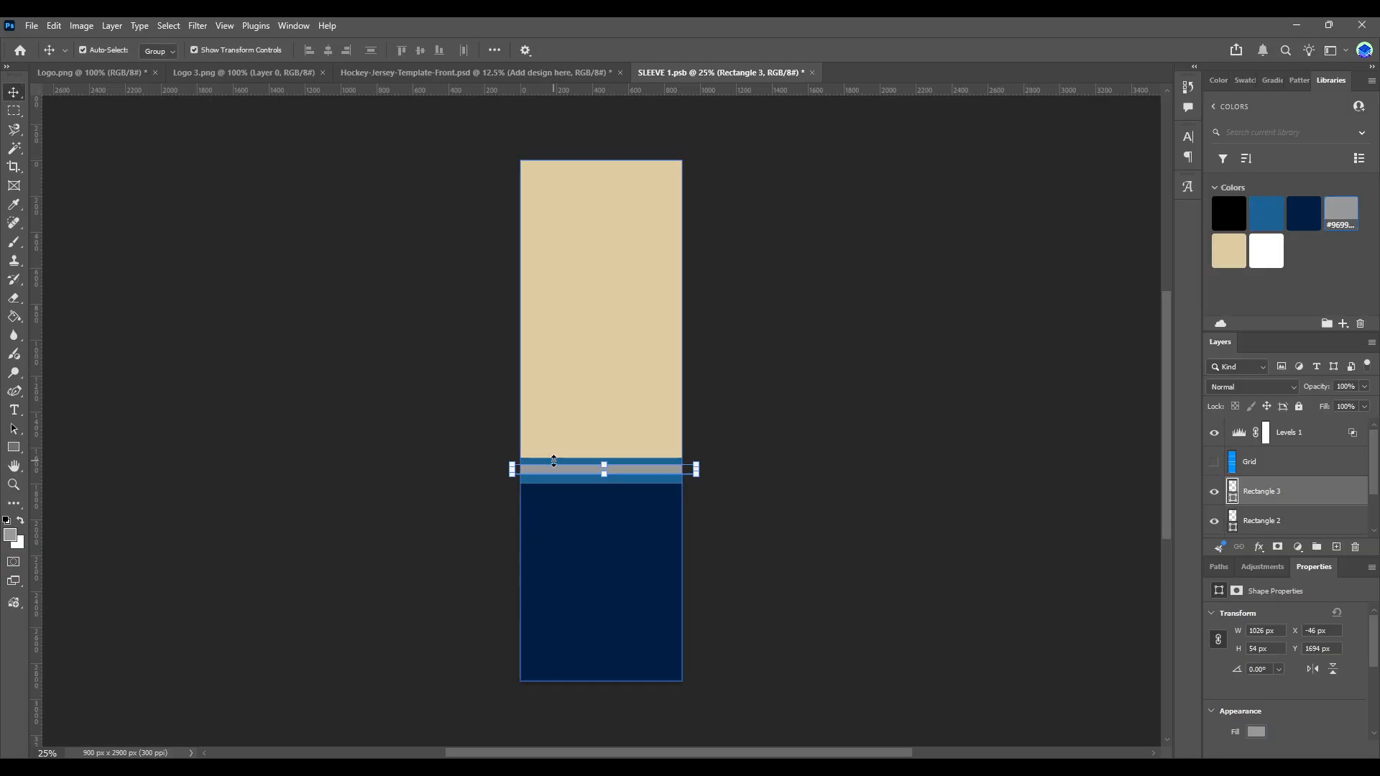
drag(555, 469, 560, 474)
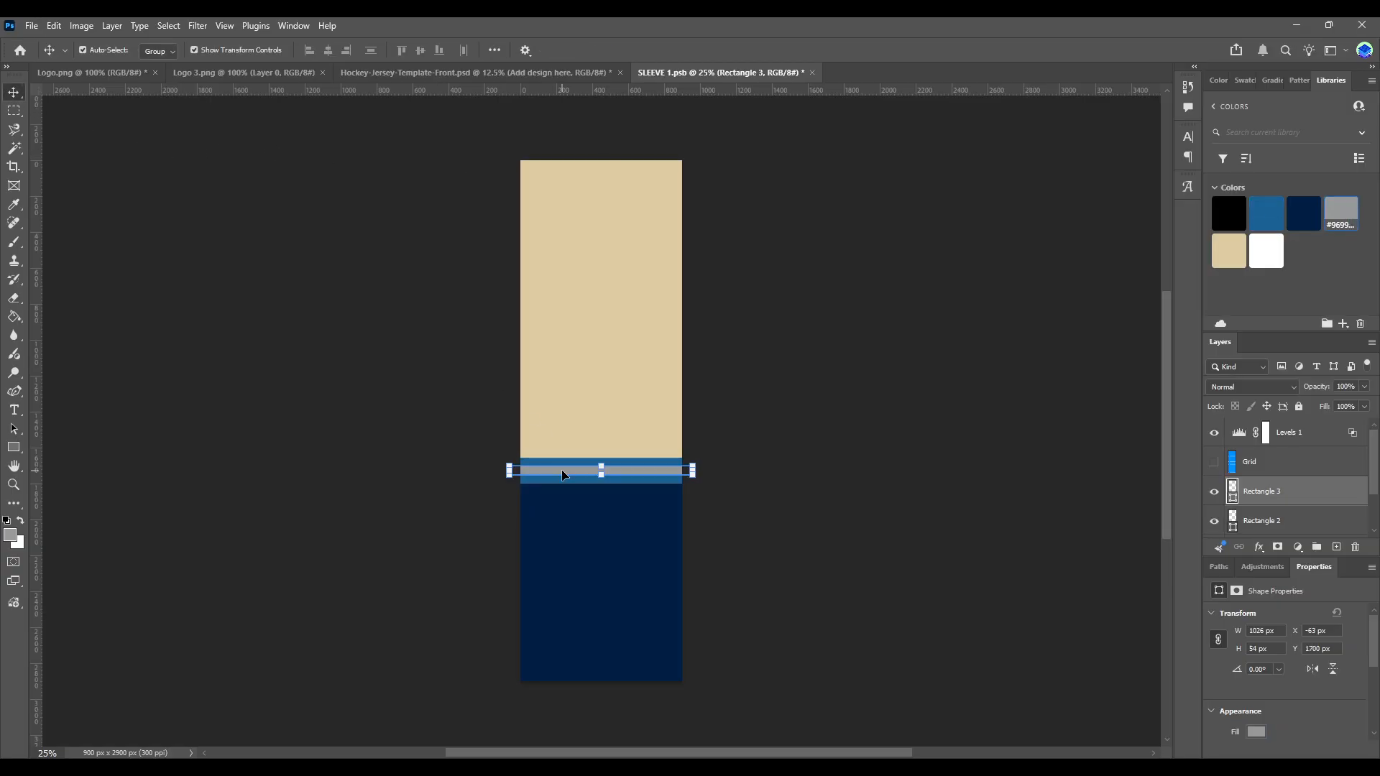
Step: Duplicate the blue and grey stripe pair just above the original, then save the sleeve and check it on the jersey template
shift+click(1327, 517)
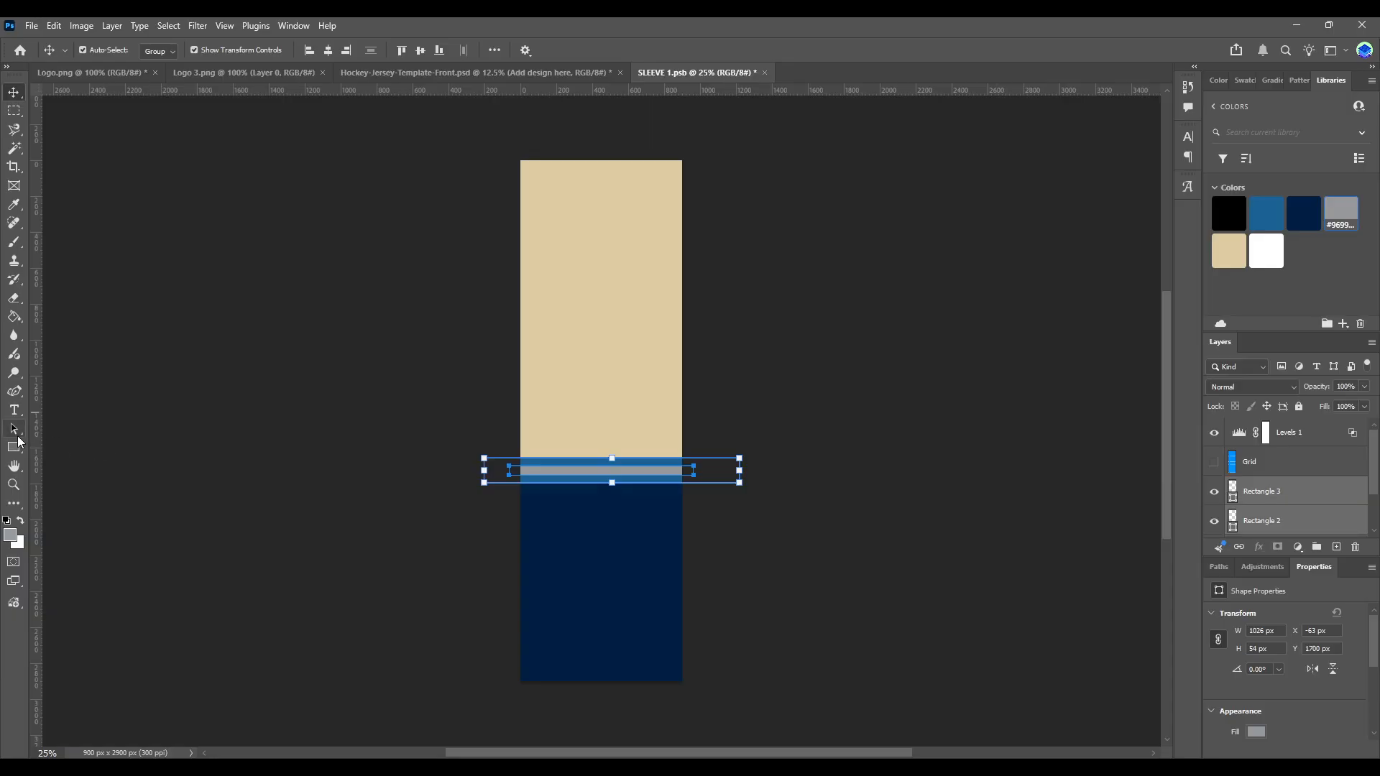
click(14, 447)
click(13, 92)
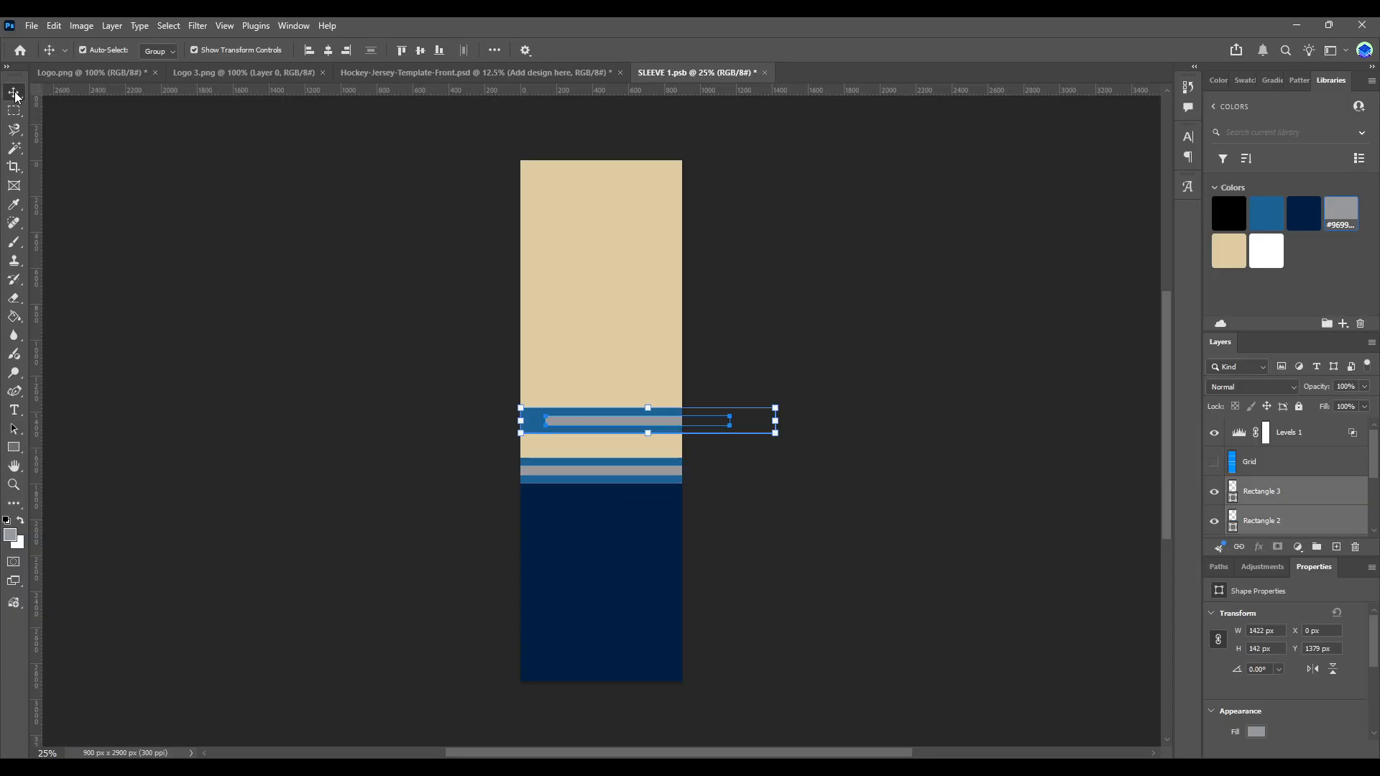
drag(533, 424, 504, 436)
key(ctrl+s)
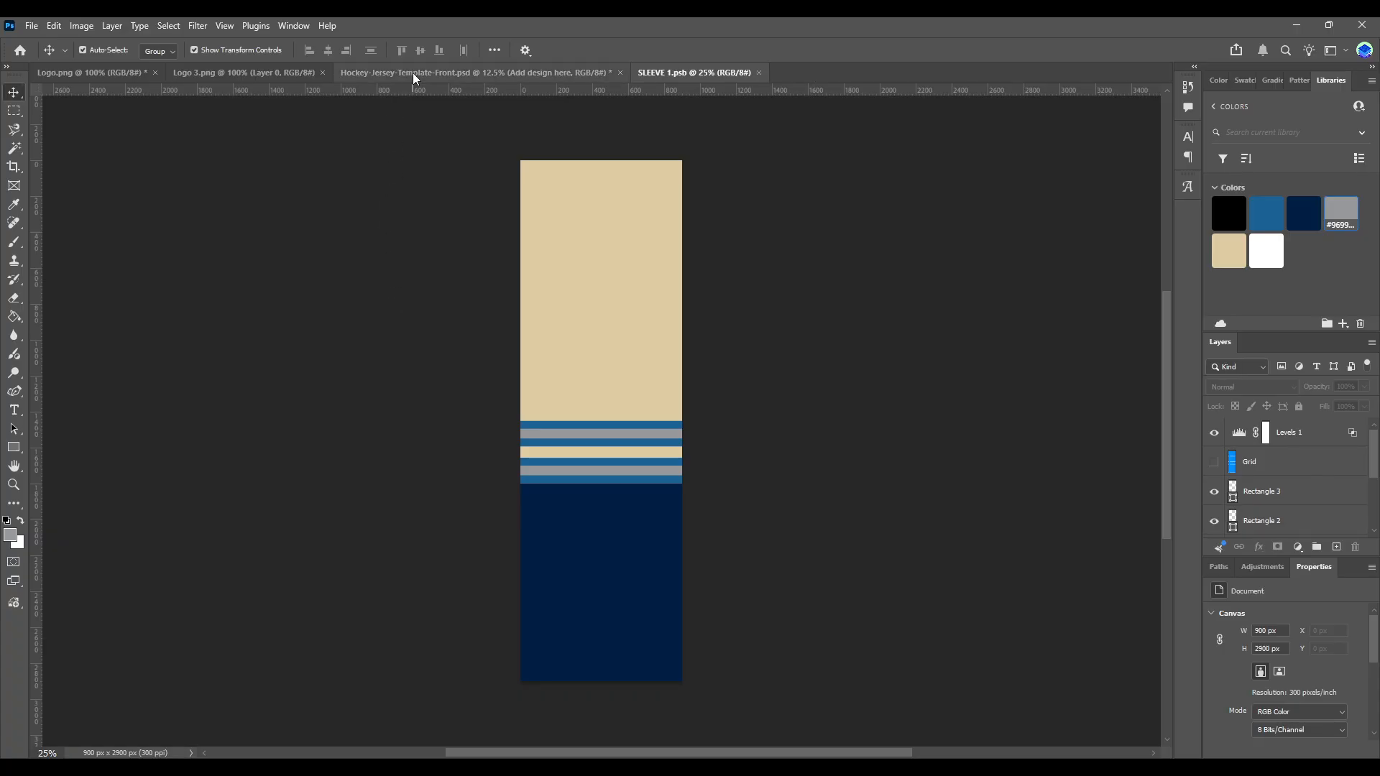
click(412, 72)
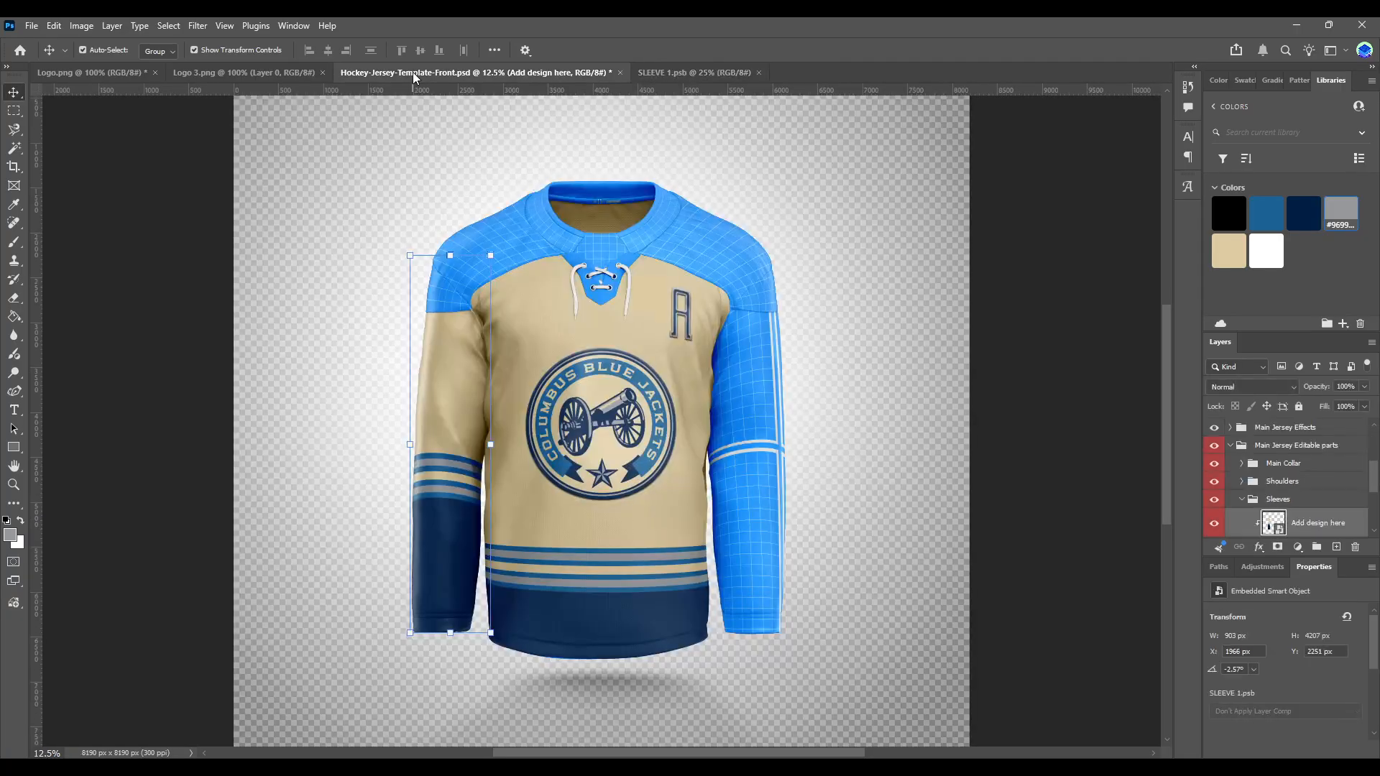
Step: Shorten the navy rectangle in SLEEVE 1.psb from its top edge to about 1038 px high
click(690, 71)
click(595, 575)
click(14, 447)
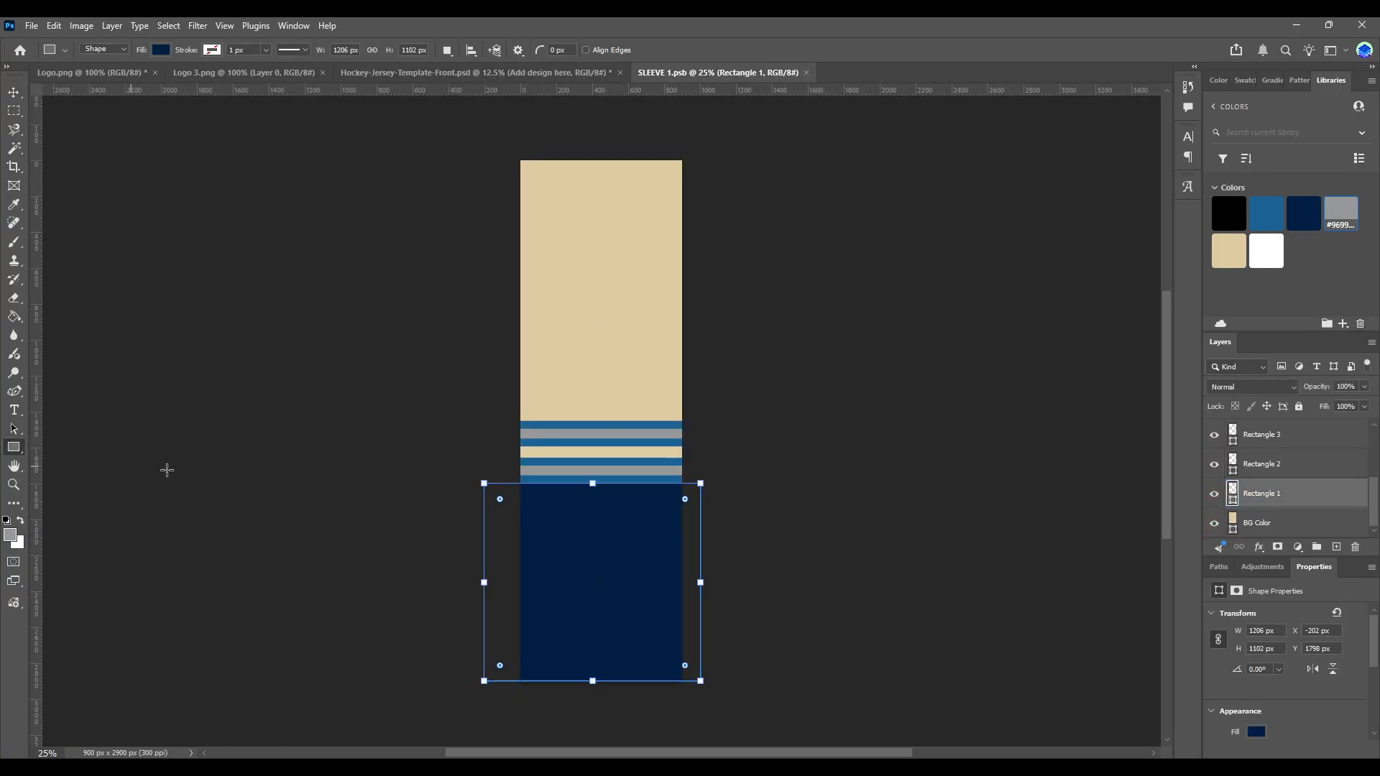
drag(592, 484, 593, 495)
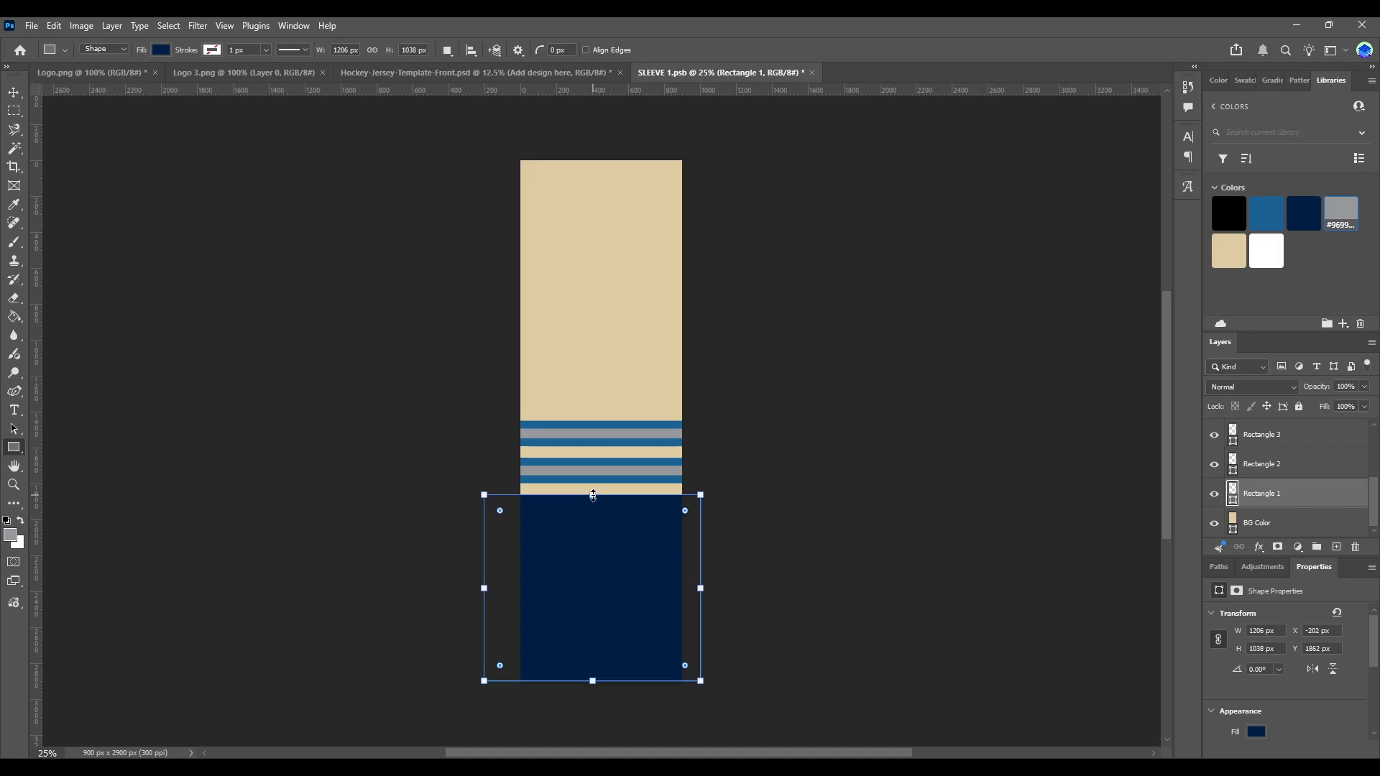
click(13, 93)
Step: Move both stripe pairs down against the navy rectangle, then save the sleeve and check it on the jersey template
click(1296, 470)
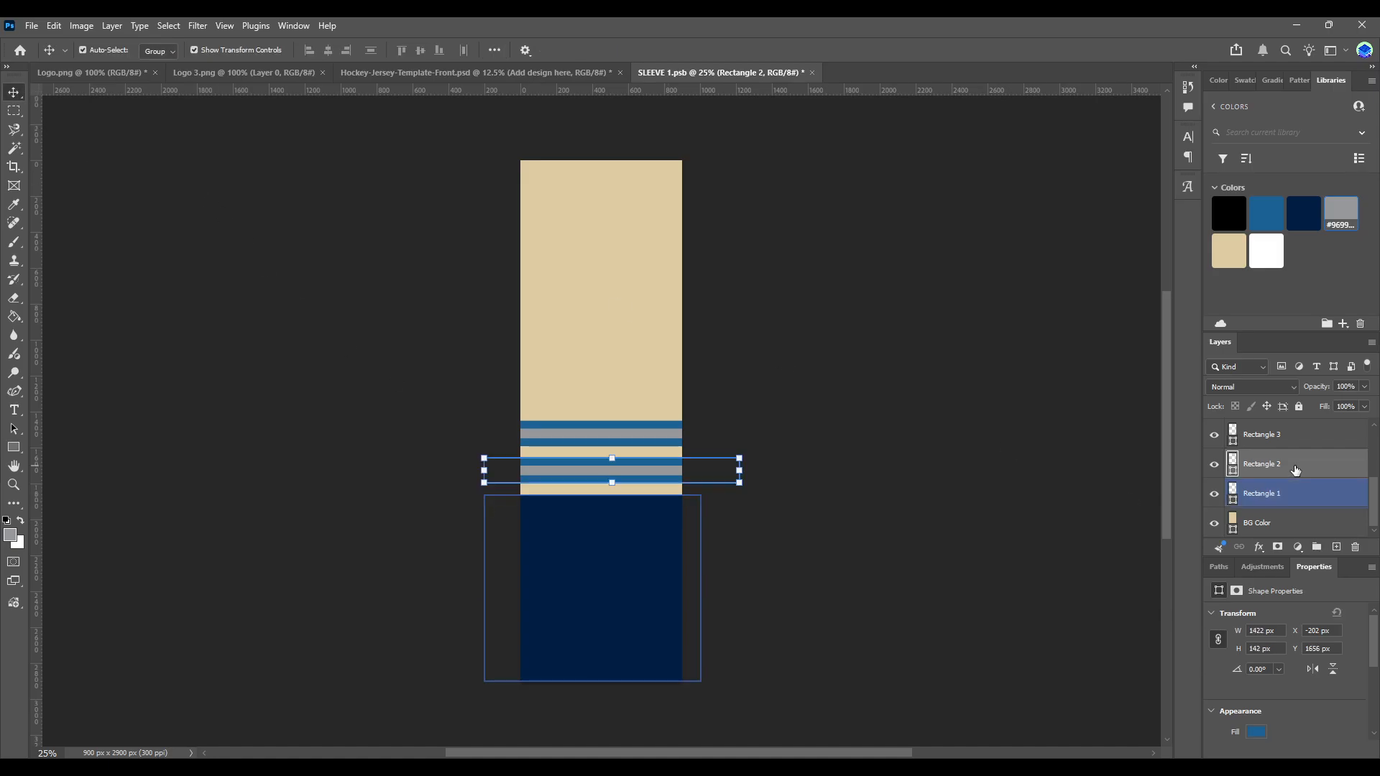
scroll(1296, 471, up, 3)
shift+click(1296, 471)
drag(576, 472, 577, 484)
click(501, 471)
key(ctrl+s)
click(448, 72)
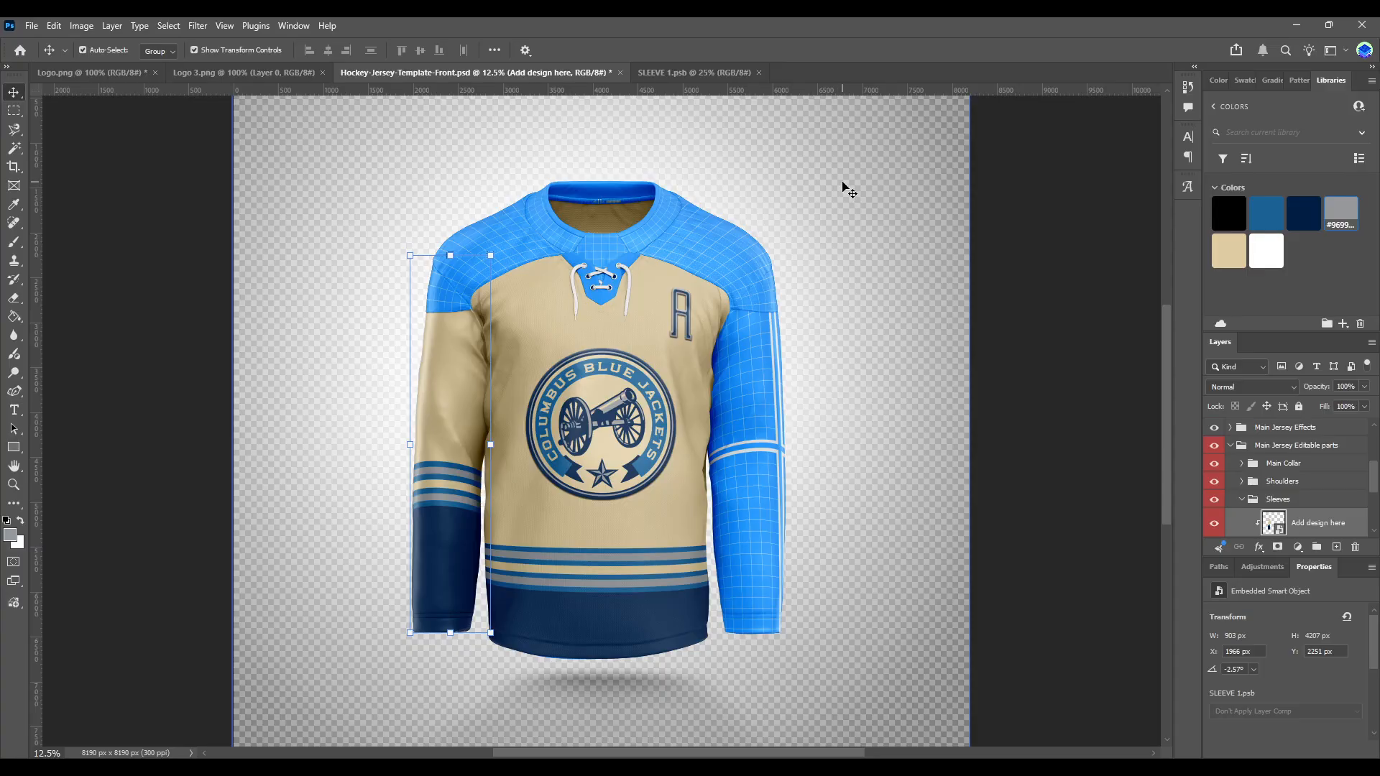
Step: Hide the Rounded Shoulders group in the jersey template and deselect the sleeve design
scroll(1280, 489, up, 5)
click(1214, 427)
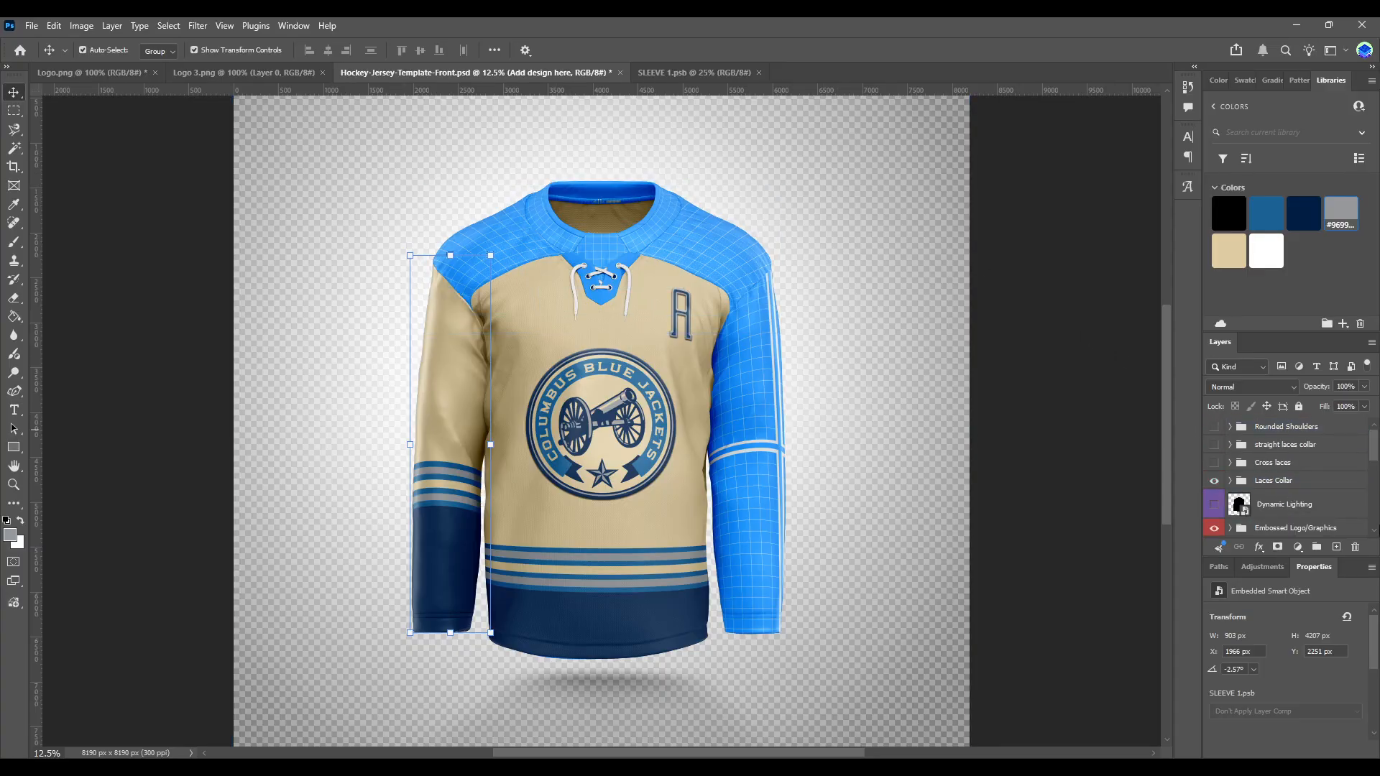
click(433, 174)
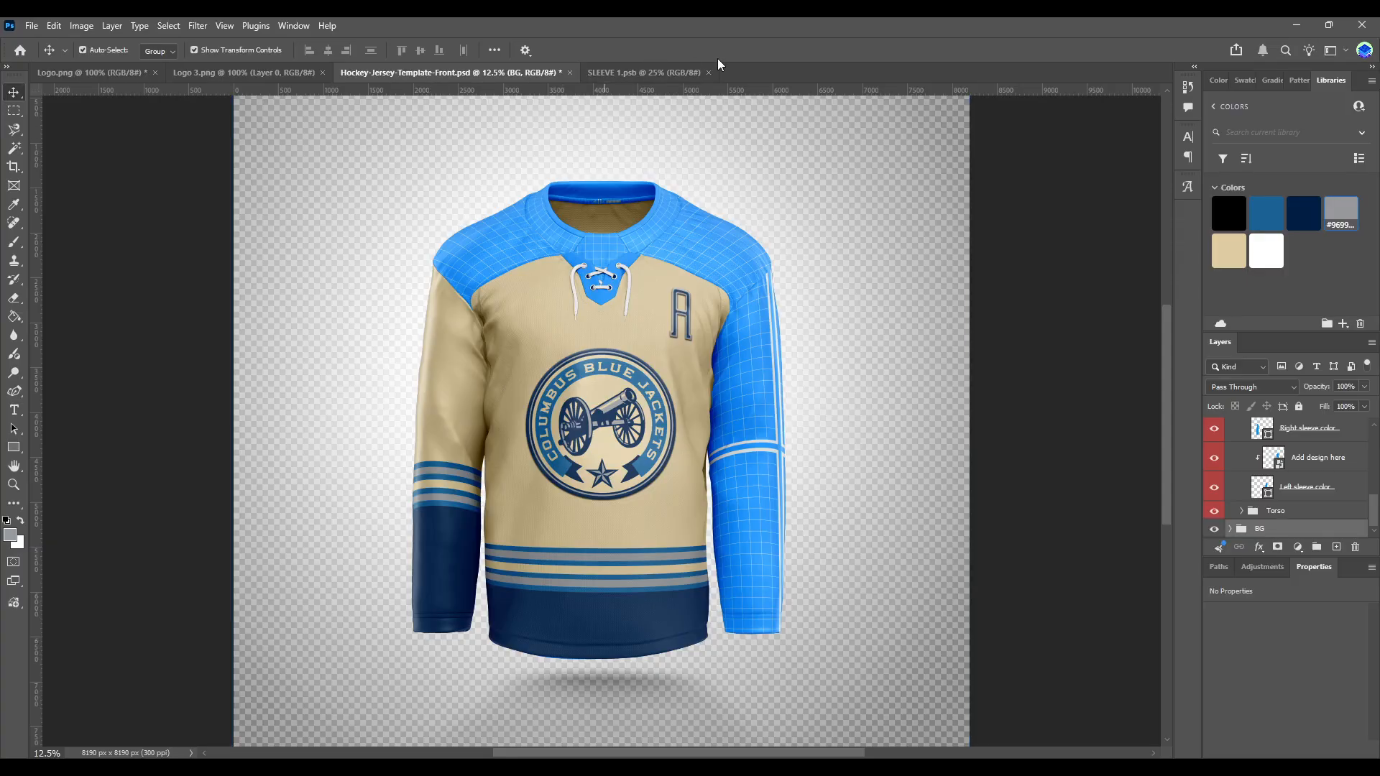
Step: Add a text box with the number 8 in the NHL Columbus font on the upper part of SLEEVE 1.psb
click(645, 72)
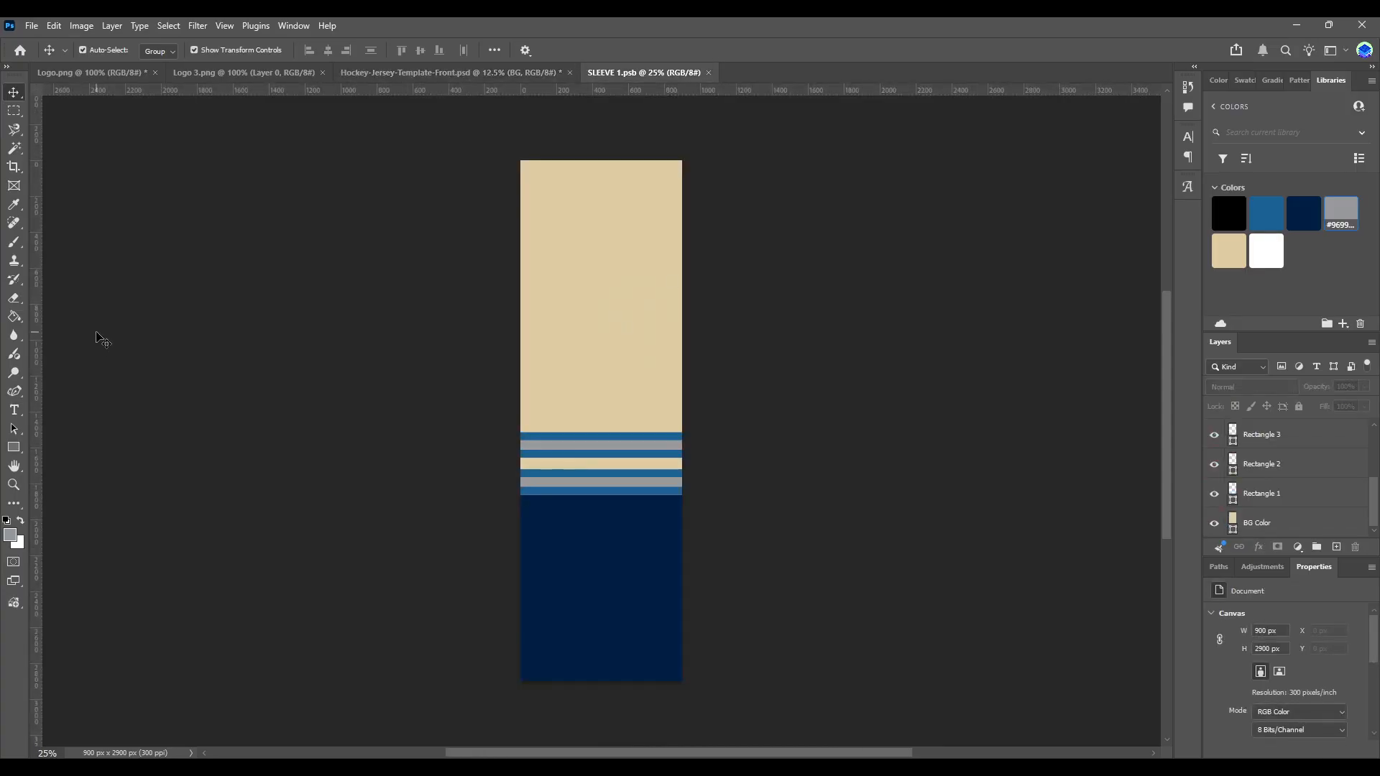
key(t)
drag(441, 187, 837, 379)
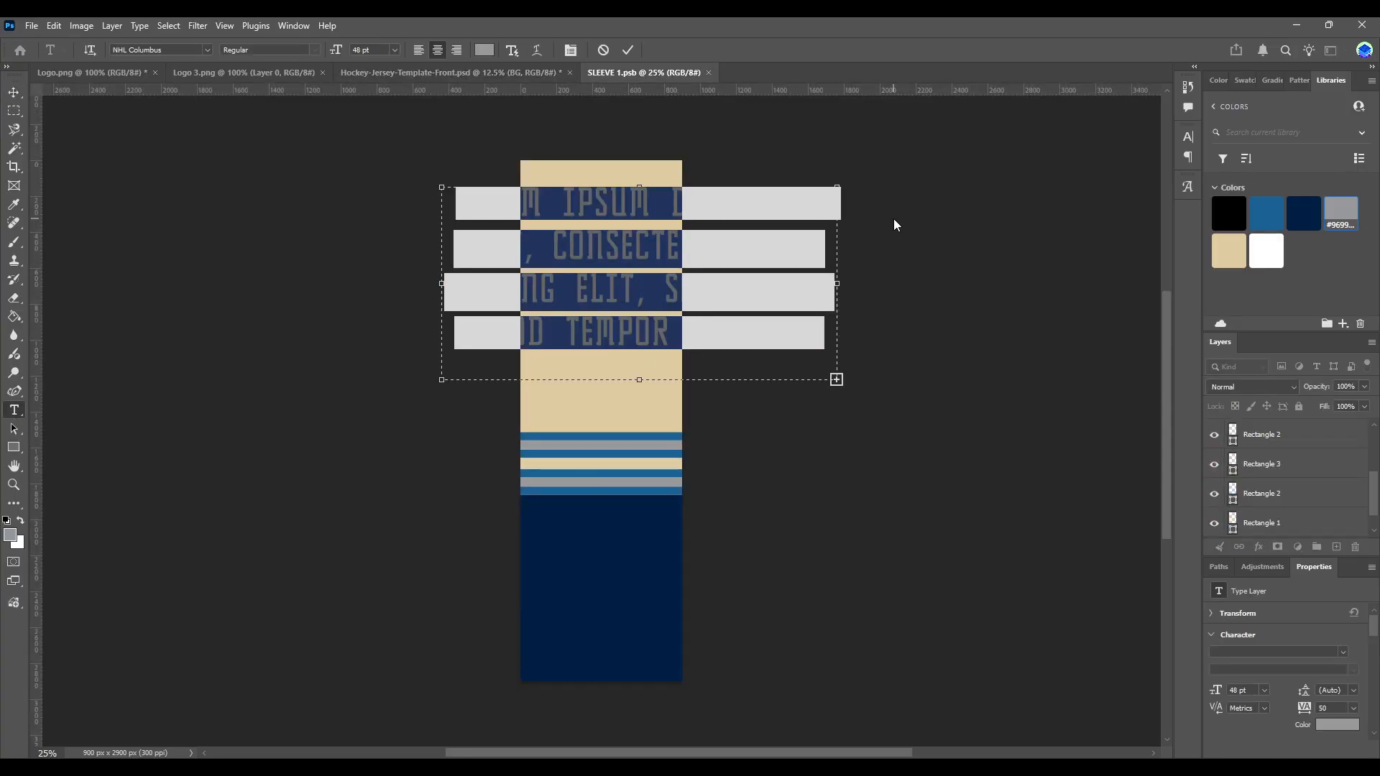
text(8)
key(ctrl+a)
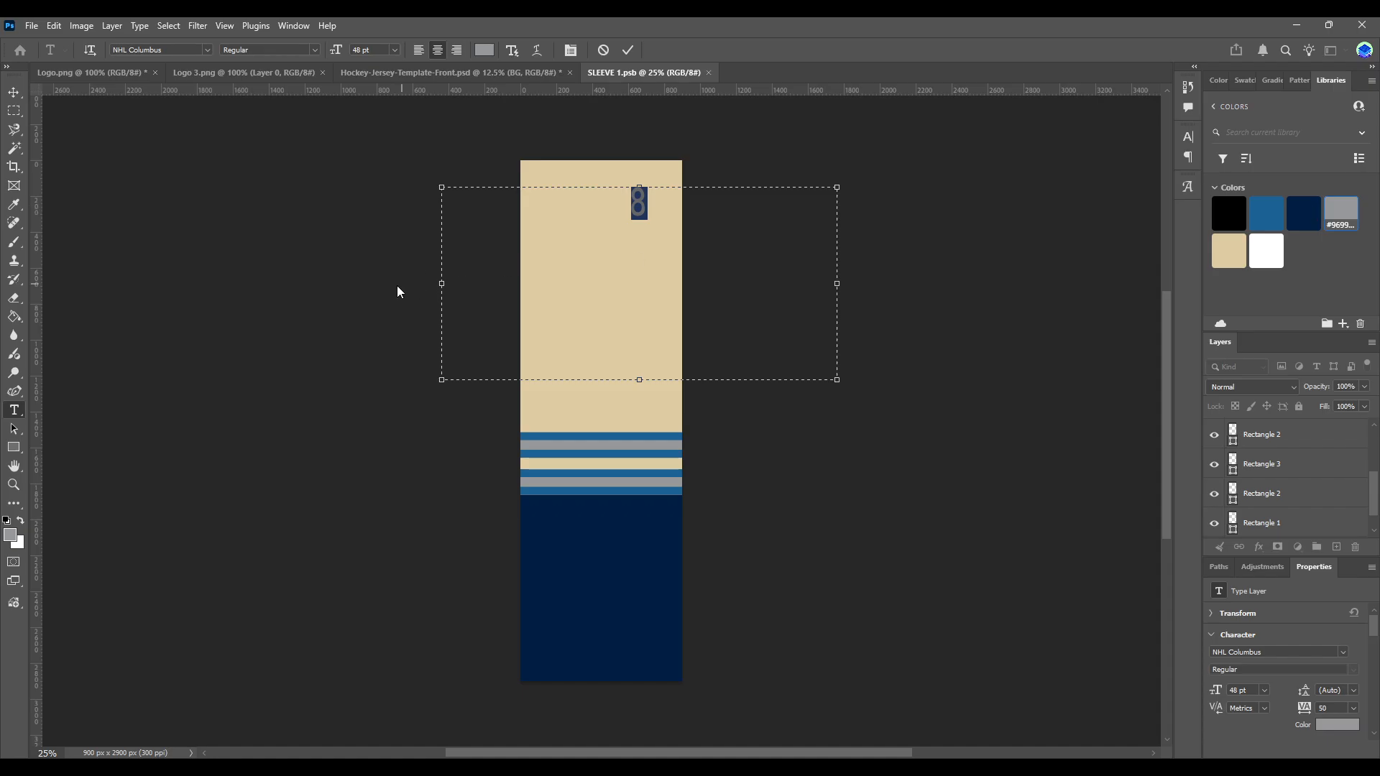
Step: Recolour the number 8 text layer navy and move it below the Grid layer
click(1304, 463)
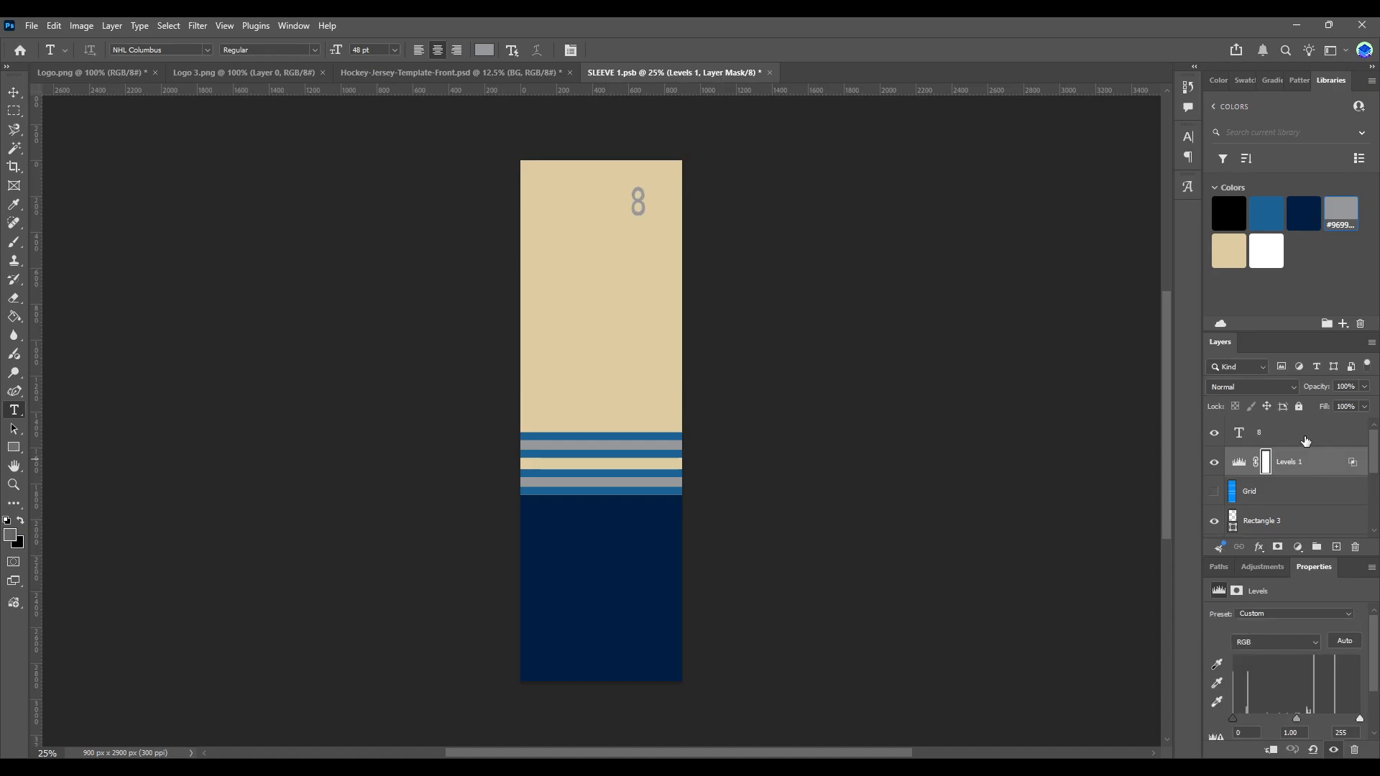
click(1305, 438)
click(1316, 218)
drag(1305, 432, 1294, 508)
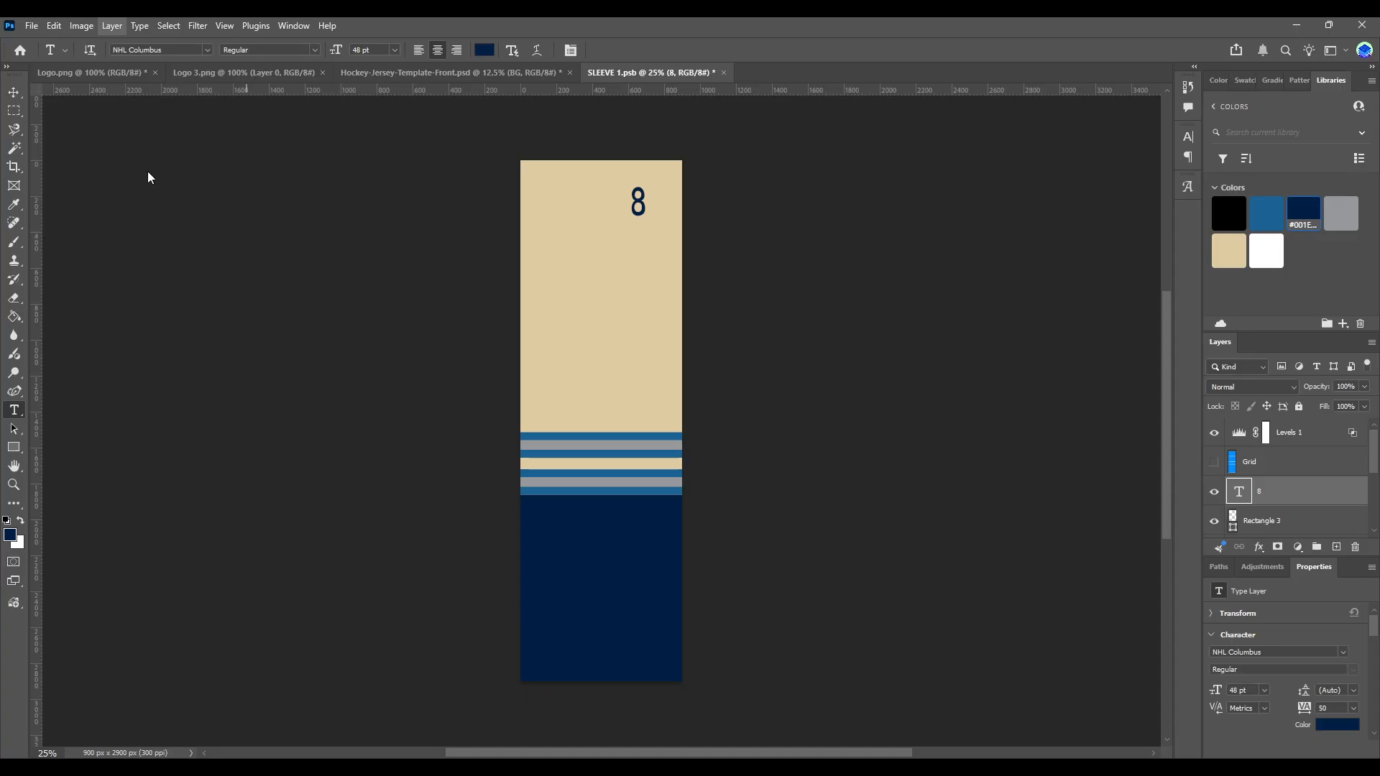
Step: Apply a grey stroke layer style to the number 8 and set its font size to 130 pt
click(355, 192)
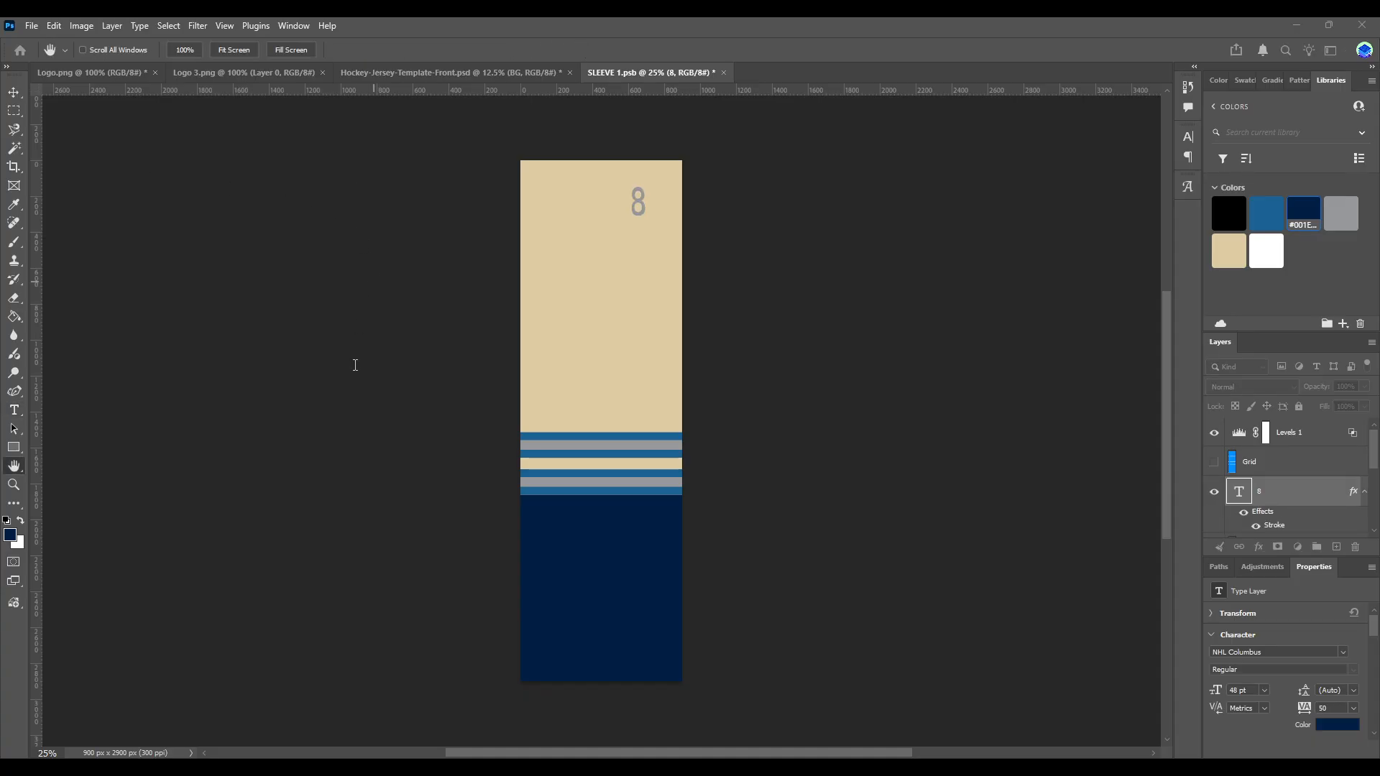
key(t)
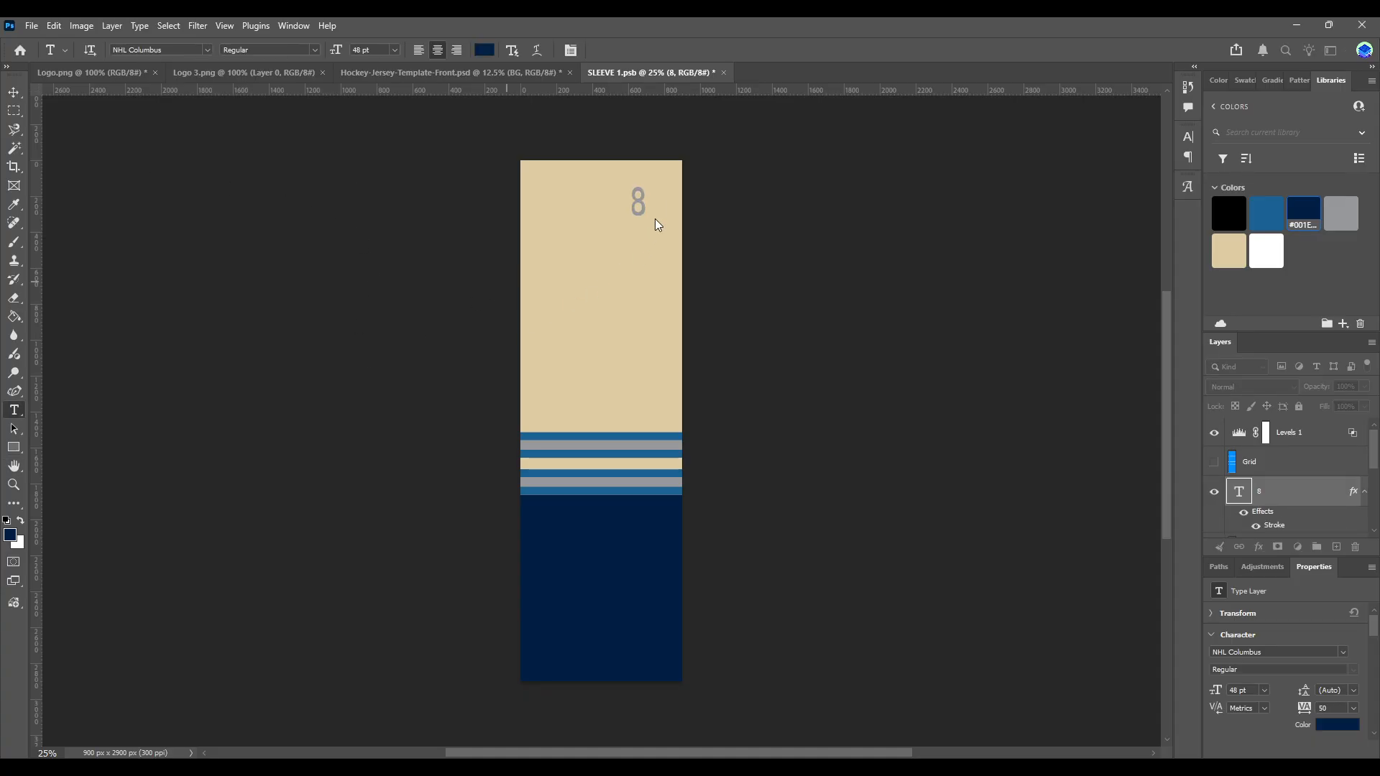
double_click(638, 201)
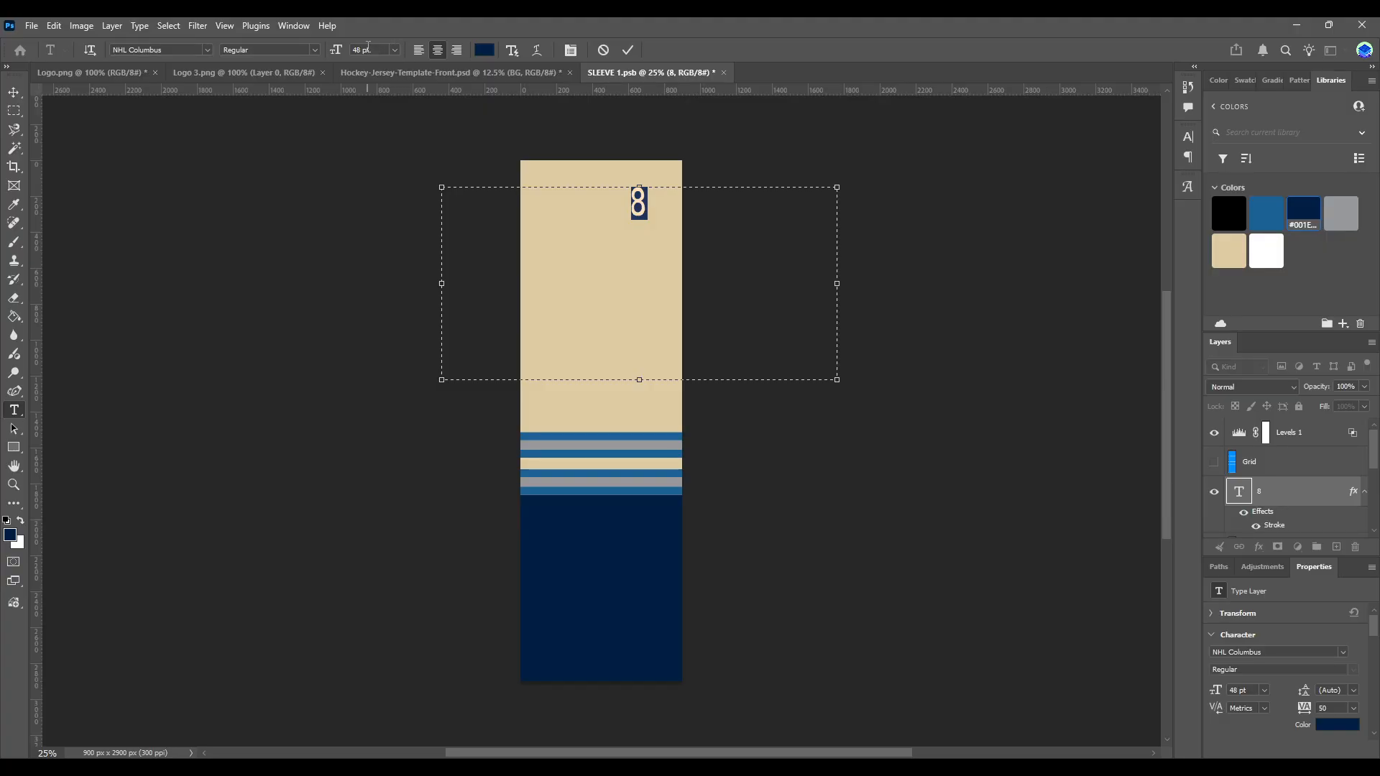
text(130)
key(Return)
Step: Move the number 8 to the left edge of the sleeve's upper part, save the design, and check it on the jersey
click(13, 92)
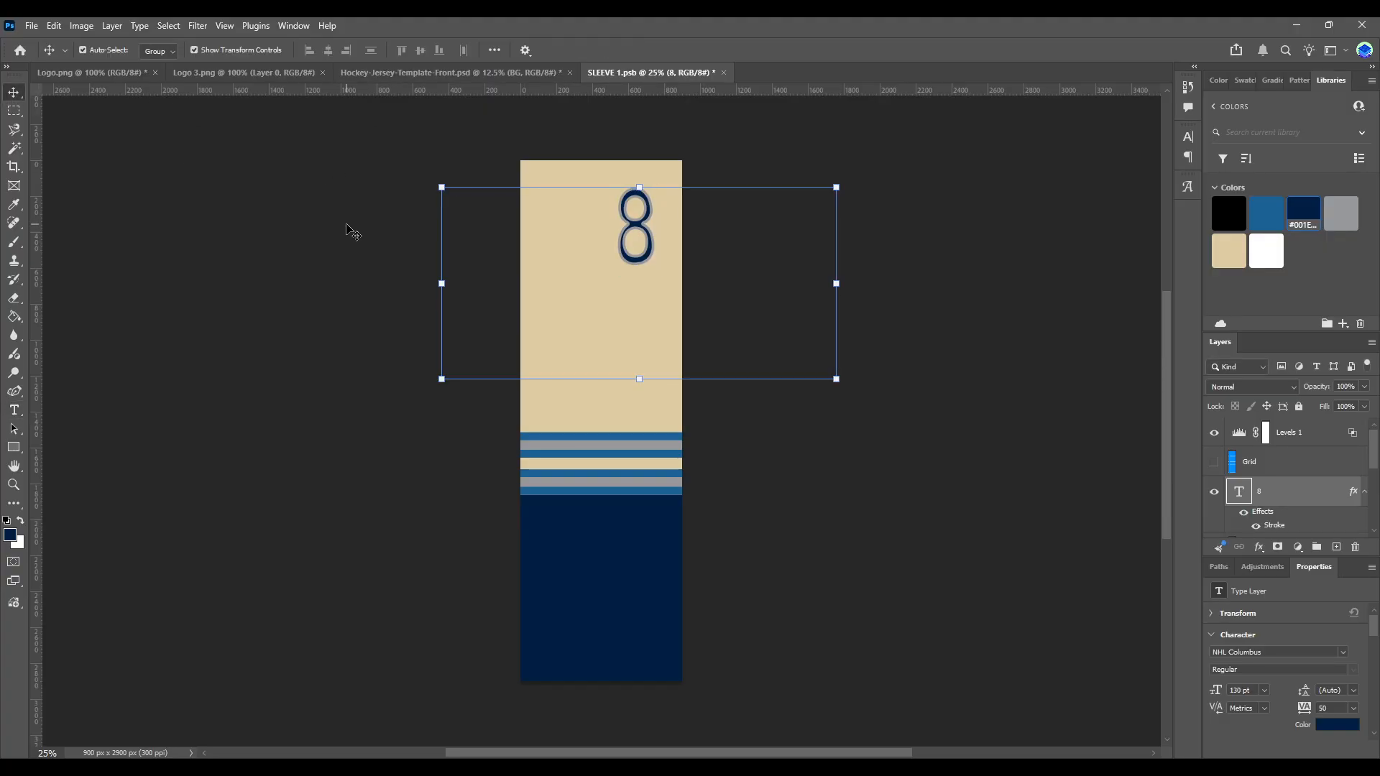
drag(632, 229, 523, 276)
click(332, 182)
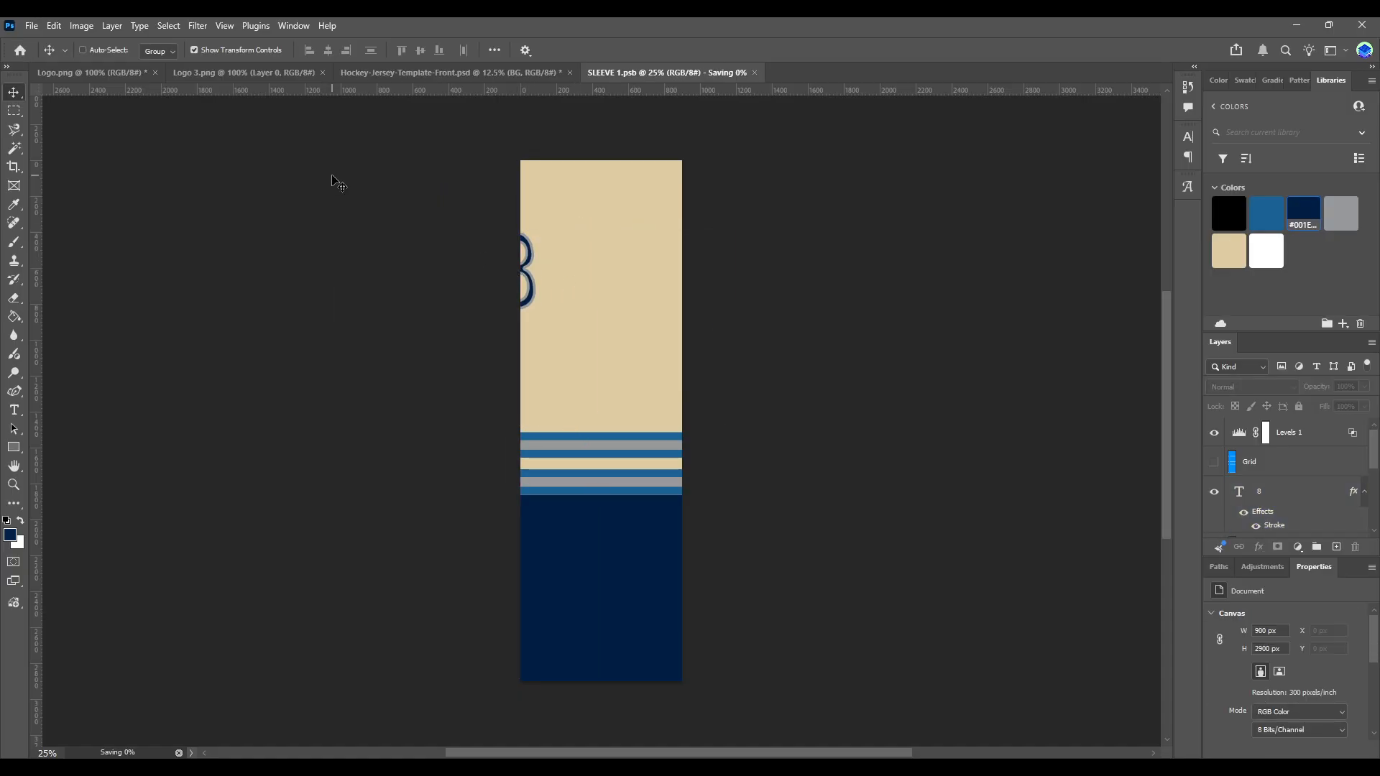
click(386, 72)
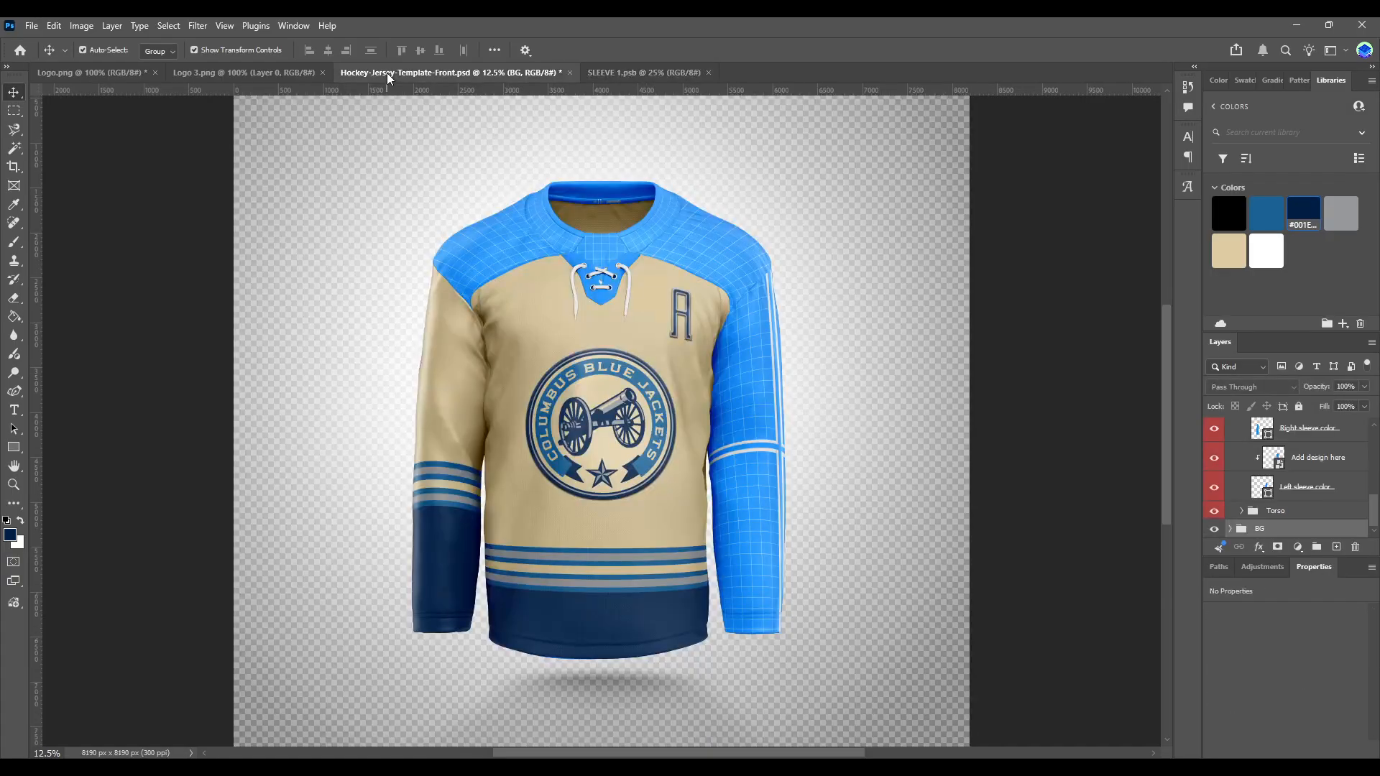
click(644, 73)
drag(531, 279, 538, 279)
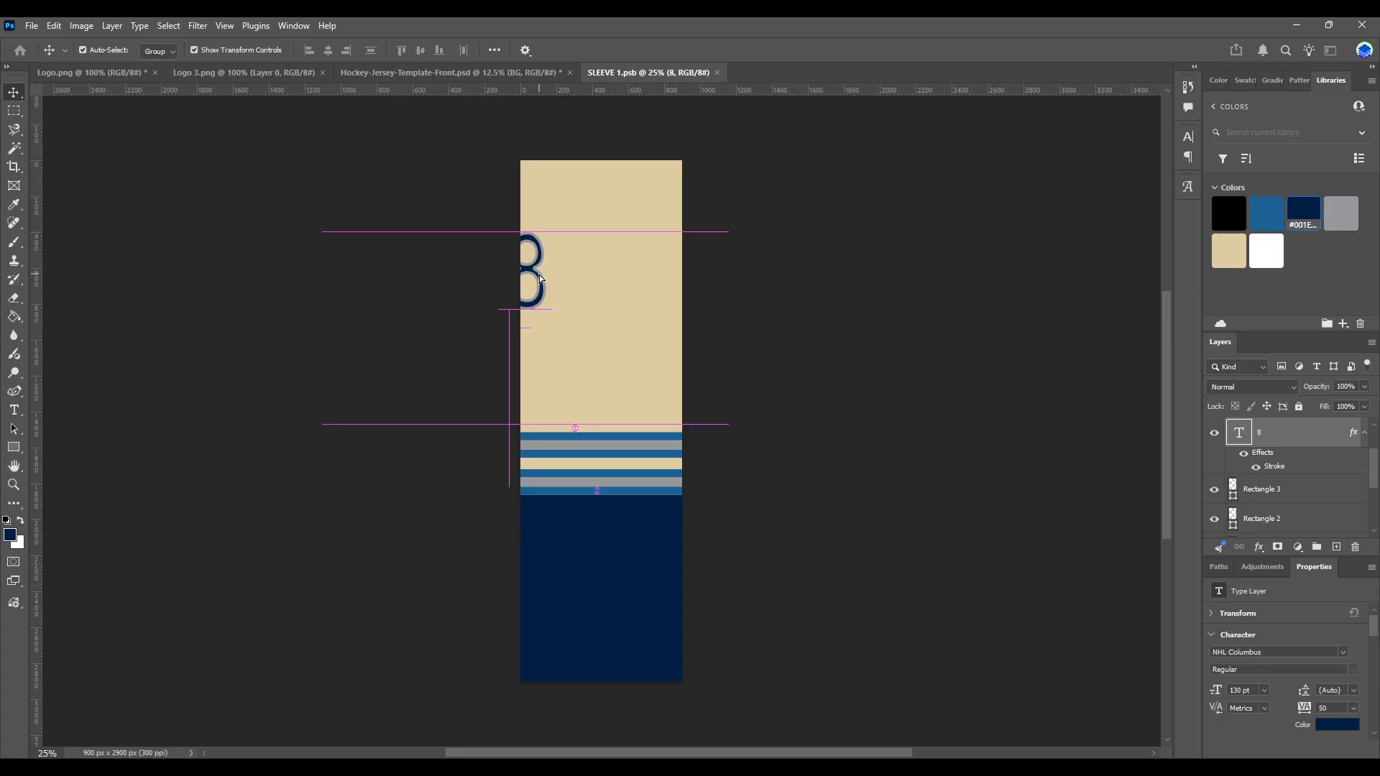
click(417, 72)
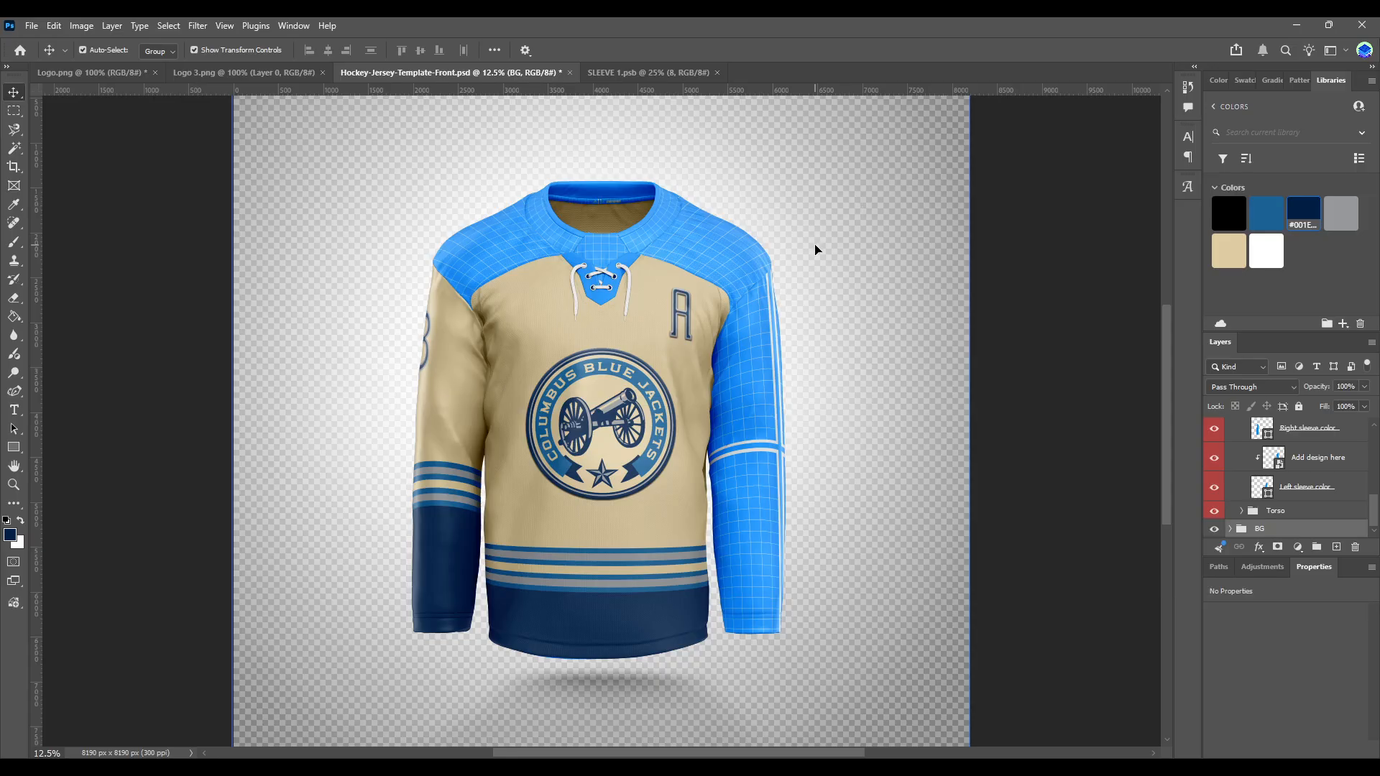
Step: Lower the top edge of the navy rectangle in SLEEVE 1.psb, reducing its height to 974 px
click(614, 68)
click(567, 583)
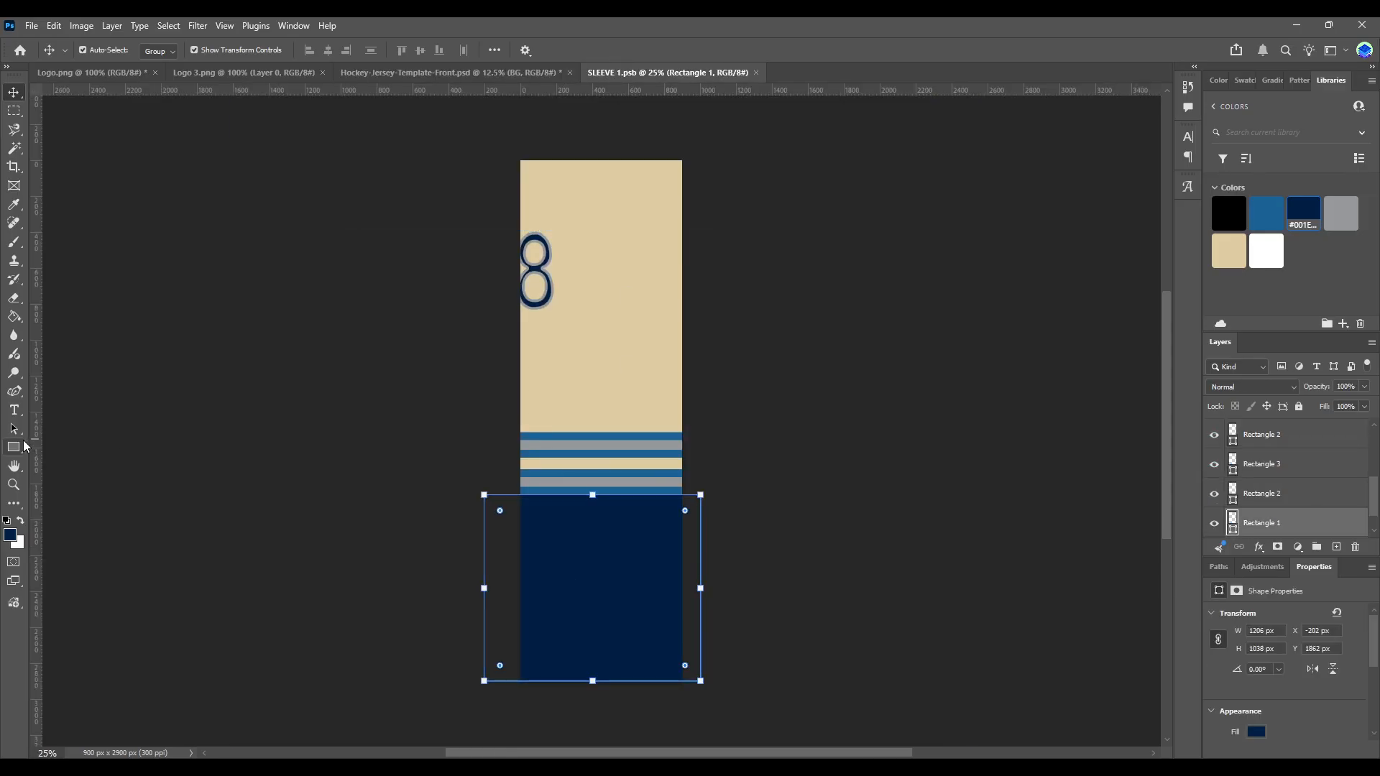
click(19, 446)
drag(595, 495, 594, 507)
click(14, 92)
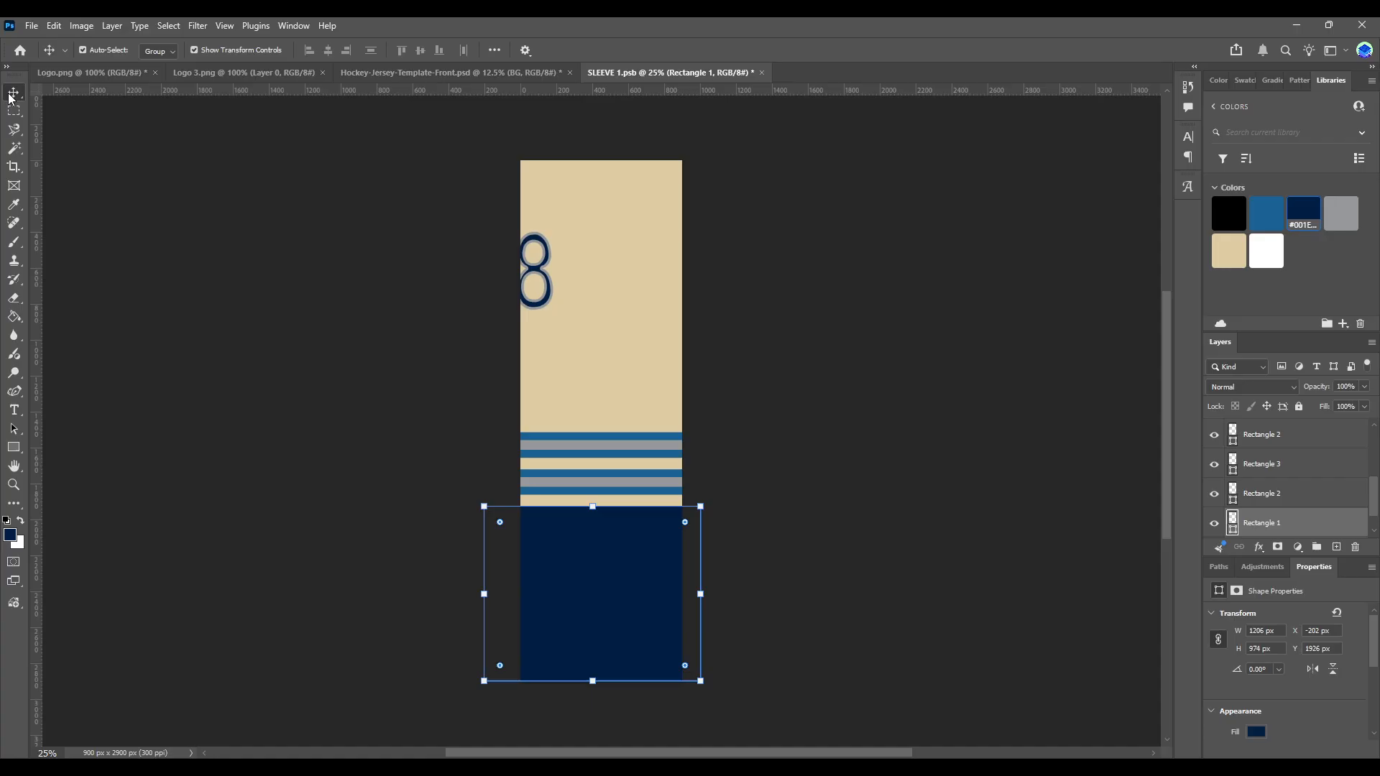
Step: Move the blue and grey stripes down against the navy rectangle, save the sleeve design, and check it on the jersey
scroll(1294, 489, up, 2)
click(1303, 473)
scroll(1304, 477, down, 1)
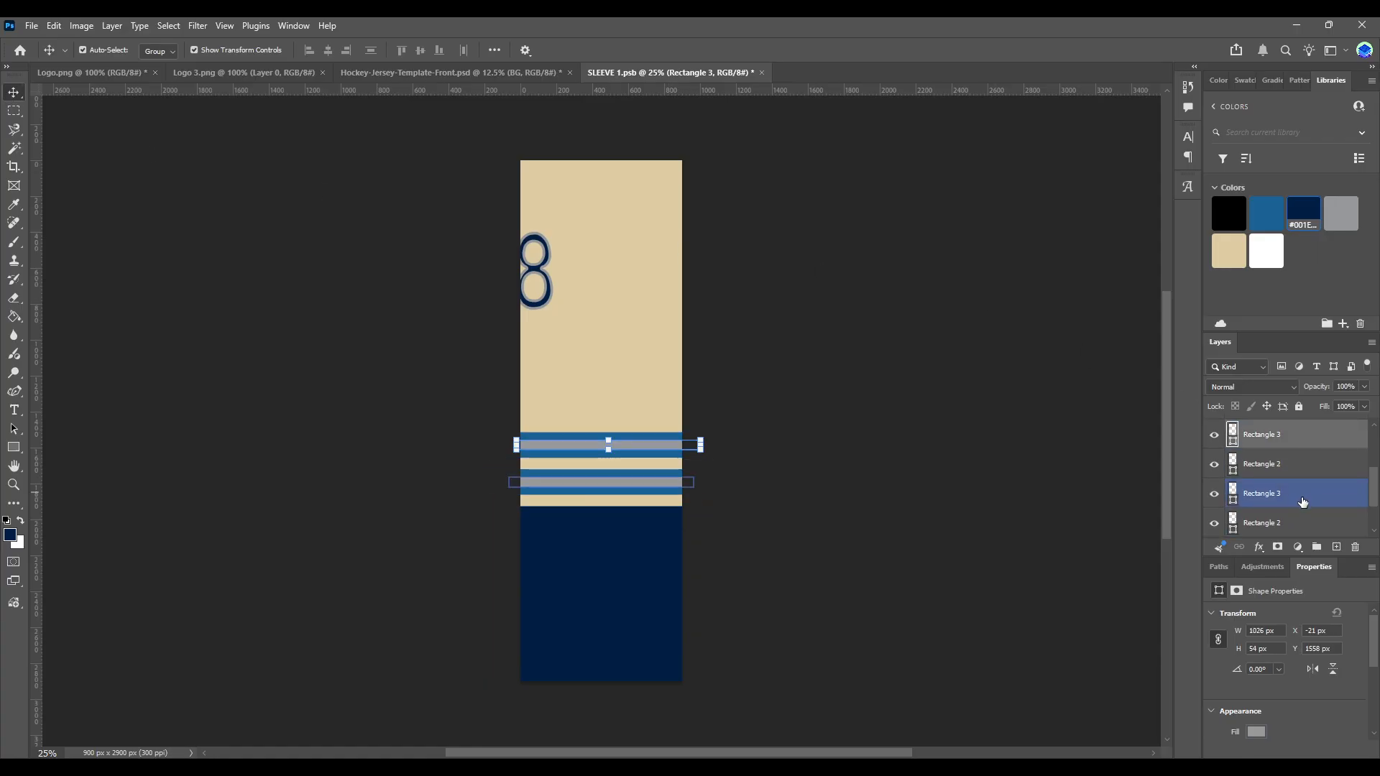
shift+click(1314, 532)
drag(657, 496, 654, 509)
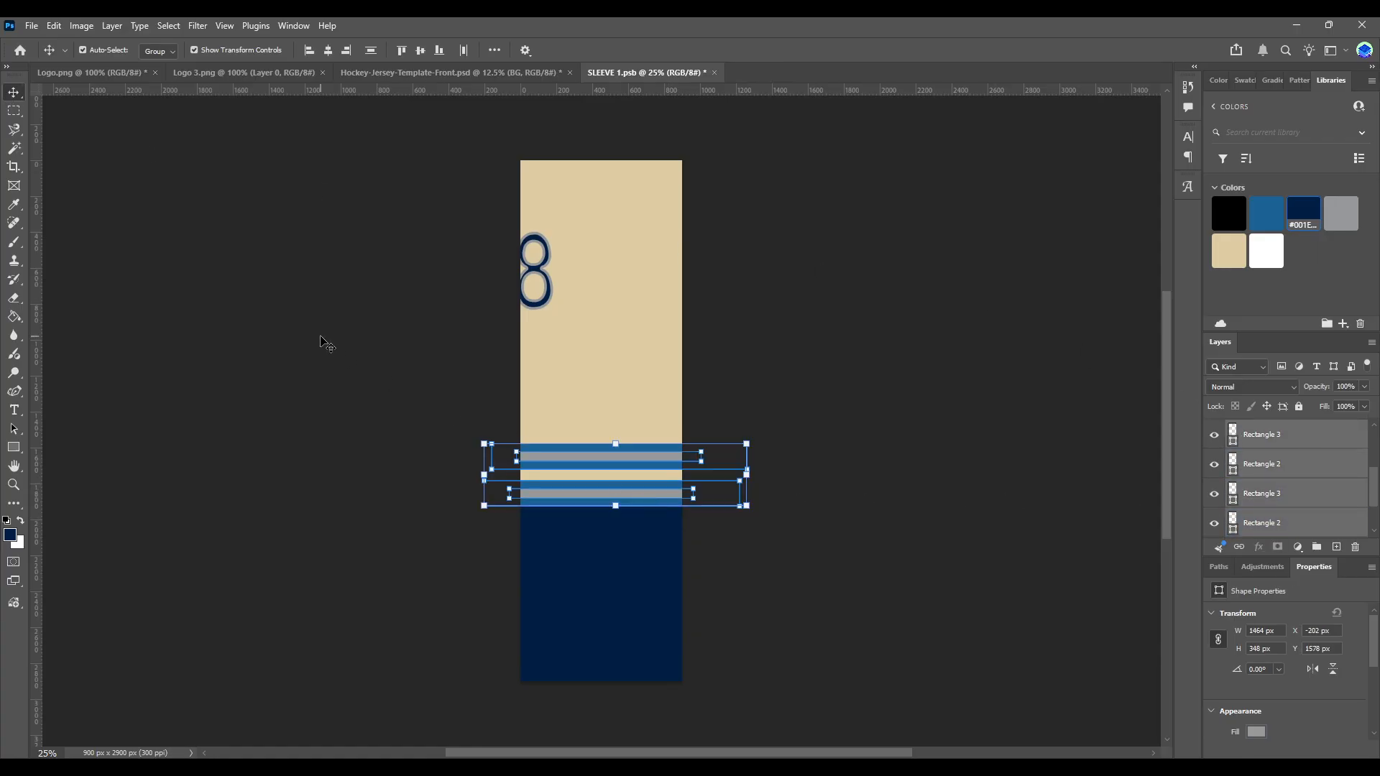
click(321, 342)
key(ctrl+s)
click(423, 72)
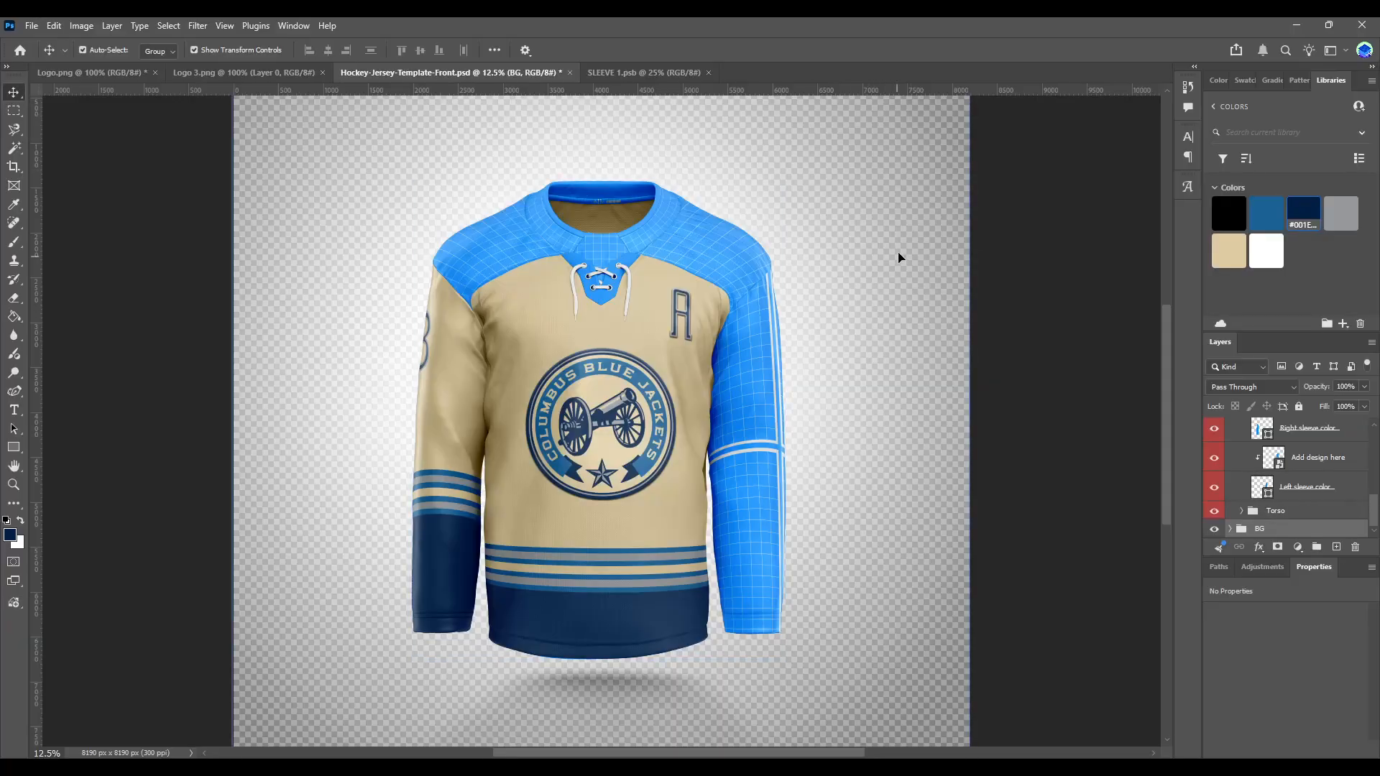
Step: Shift the number 8 slightly down in SLEEVE 1.psb, save it, and check it on the jersey
click(598, 69)
click(534, 274)
drag(534, 274, 534, 282)
click(311, 146)
key(ctrl+s)
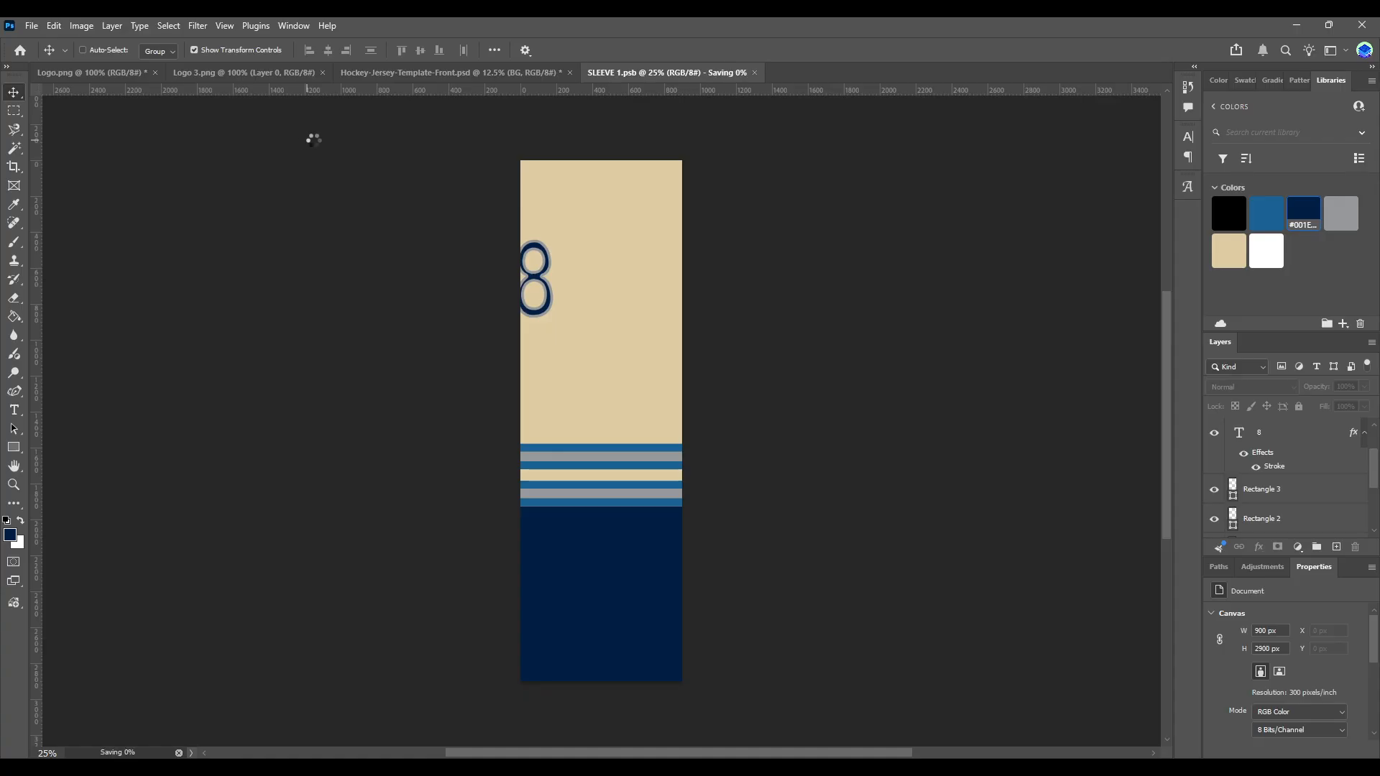
click(377, 74)
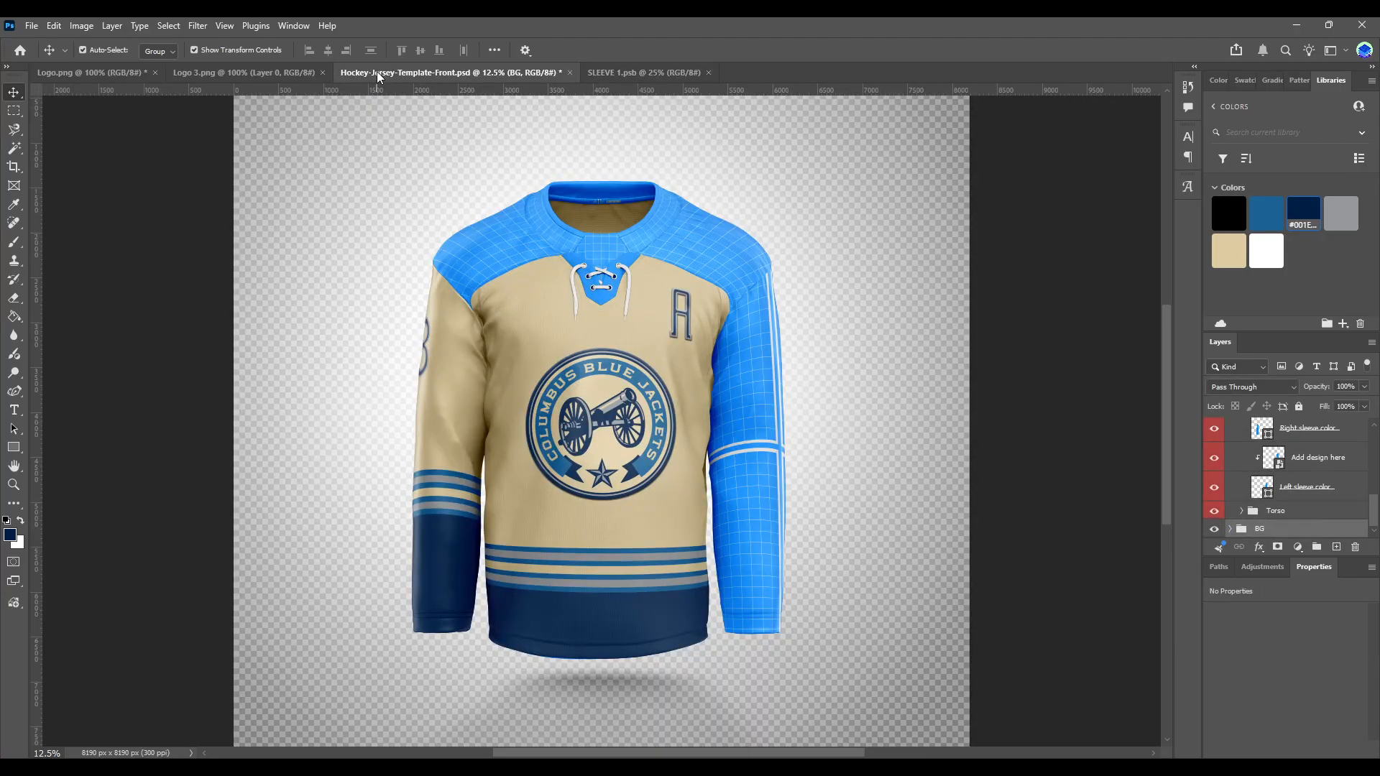
Step: Copy the number 8, all stripe layers and the navy rectangle from SLEEVE 1.psb, and return to the jersey template
click(615, 75)
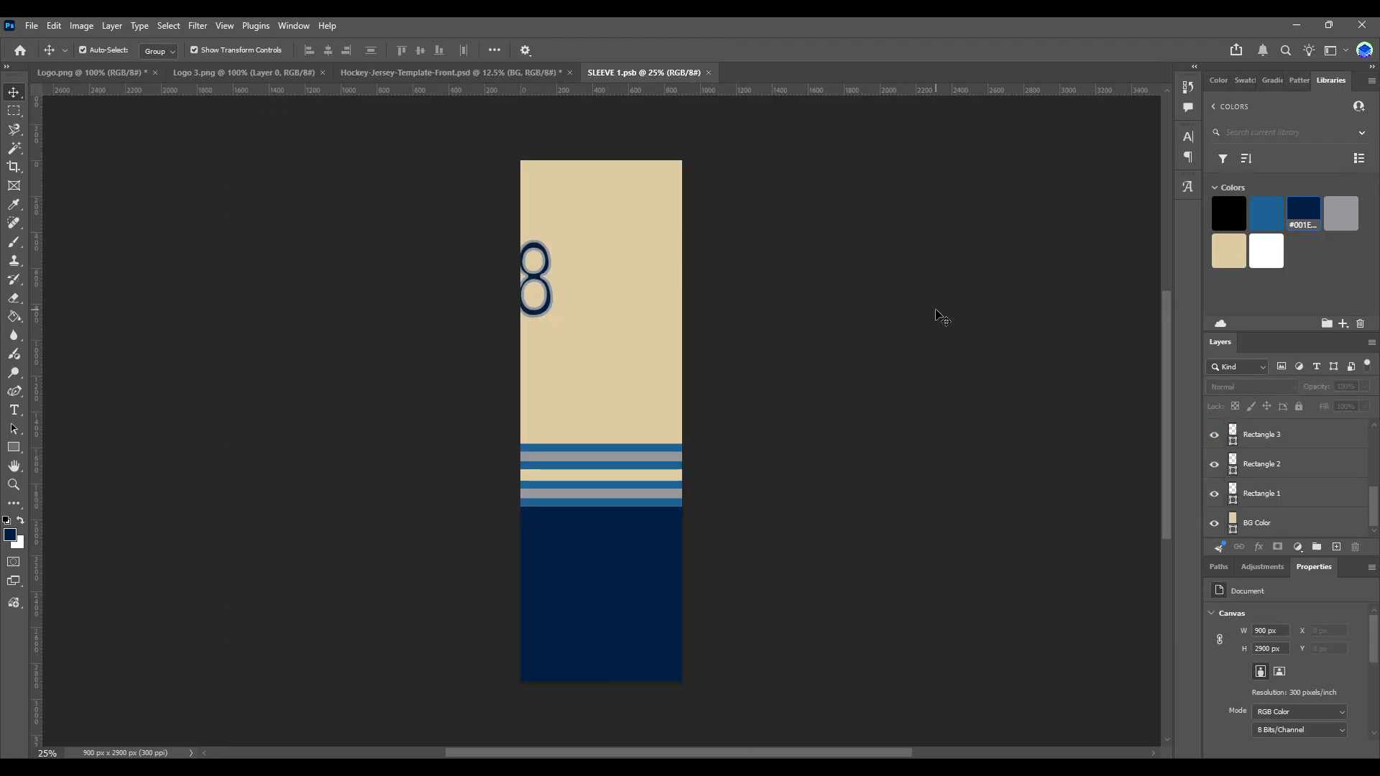
click(1287, 493)
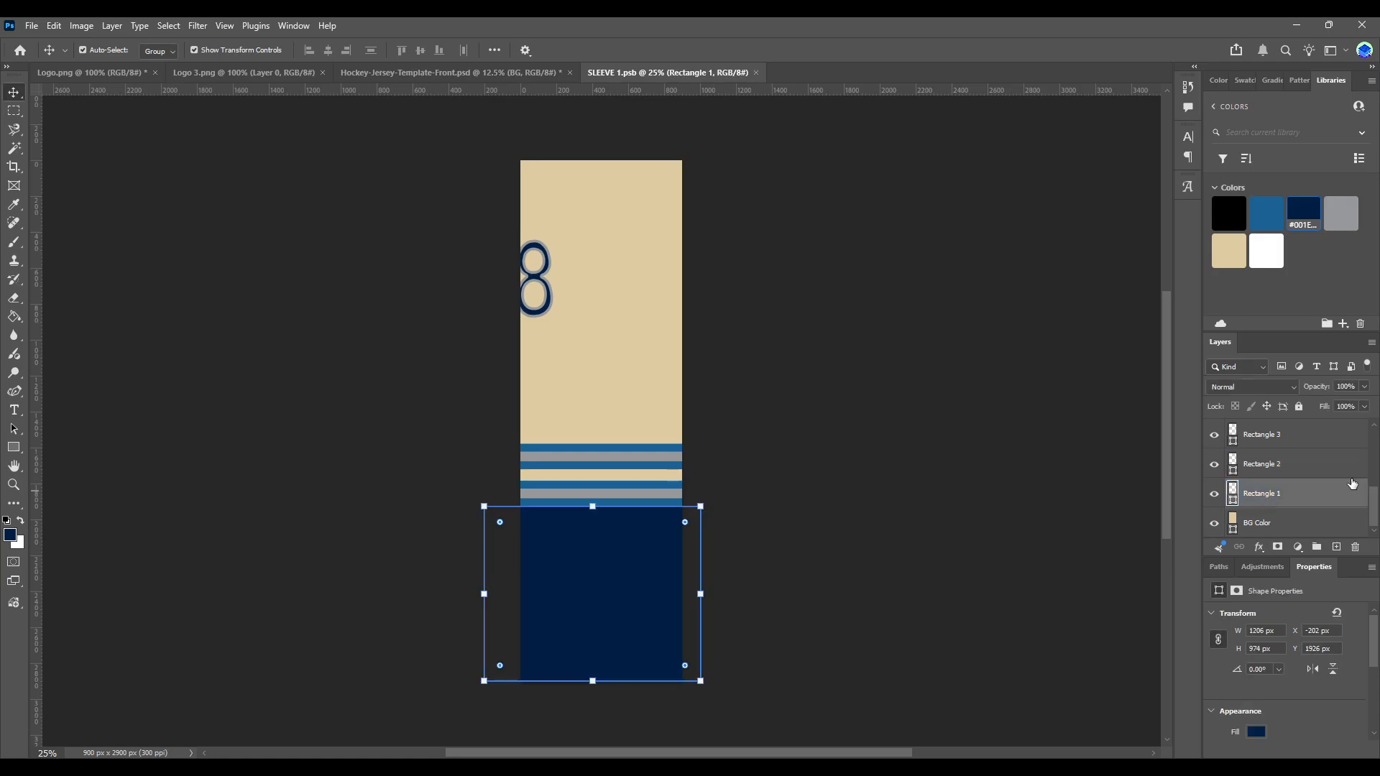
scroll(1325, 486, up, 1)
shift+click(1313, 448)
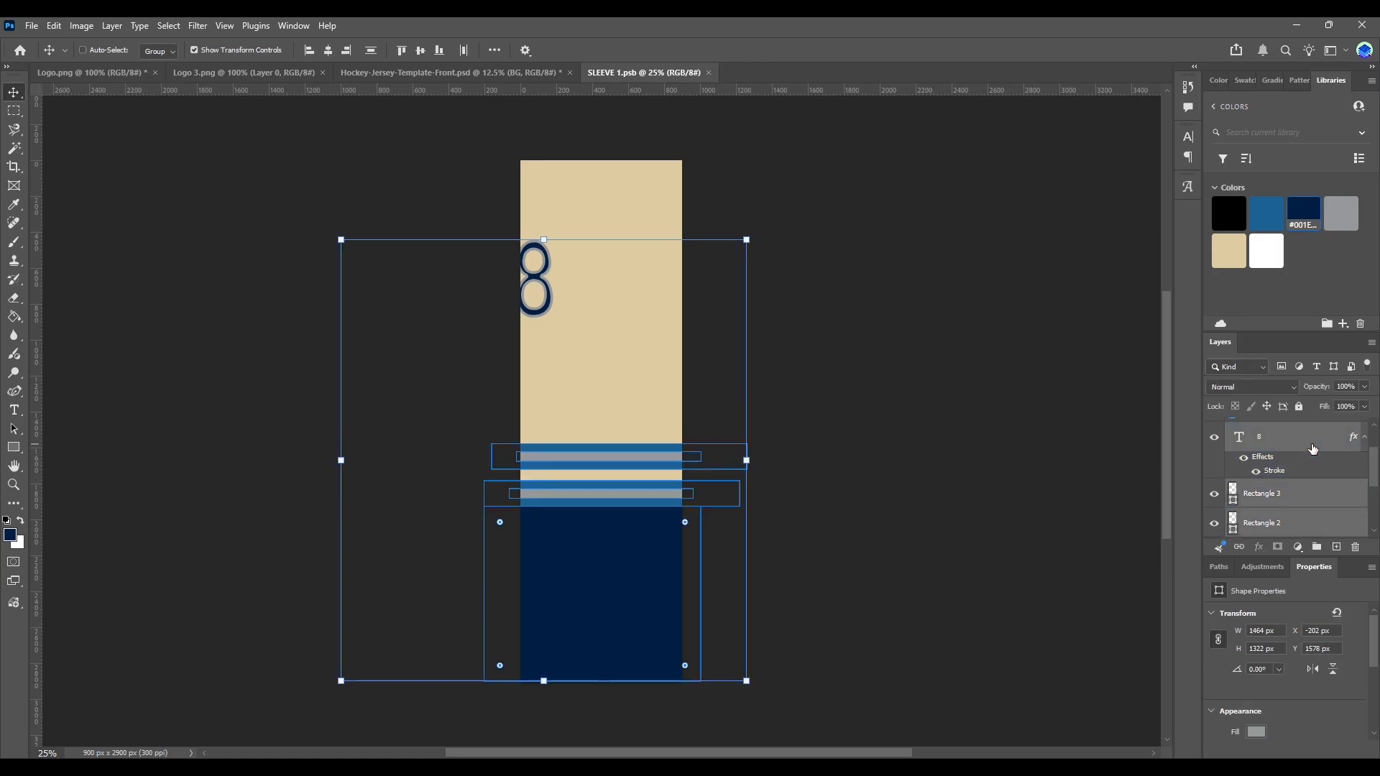
click(535, 74)
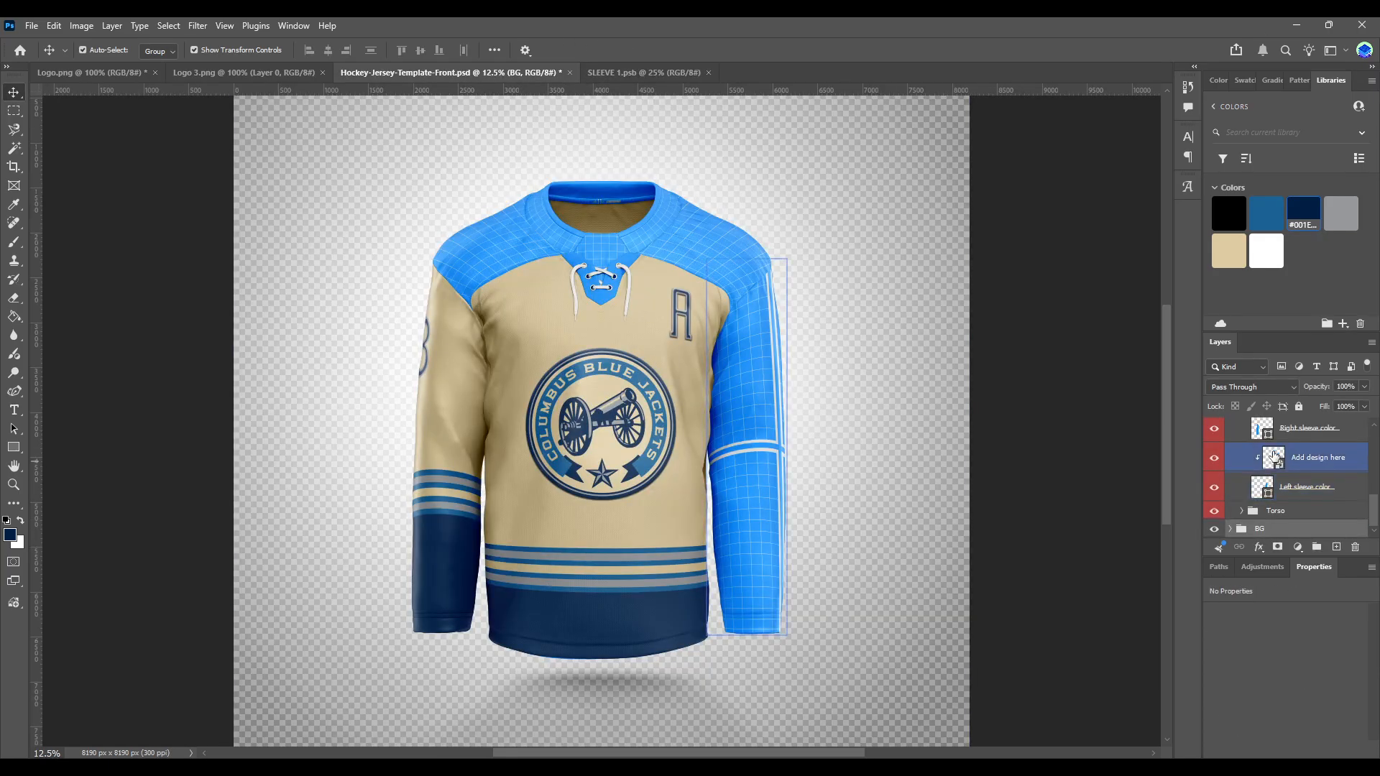
Step: Open the other sleeve's design, SLEEVE 2.psb, hide its Grid layer, and recolour the BG Color layer beige
double_click(1277, 463)
click(1214, 462)
click(1265, 492)
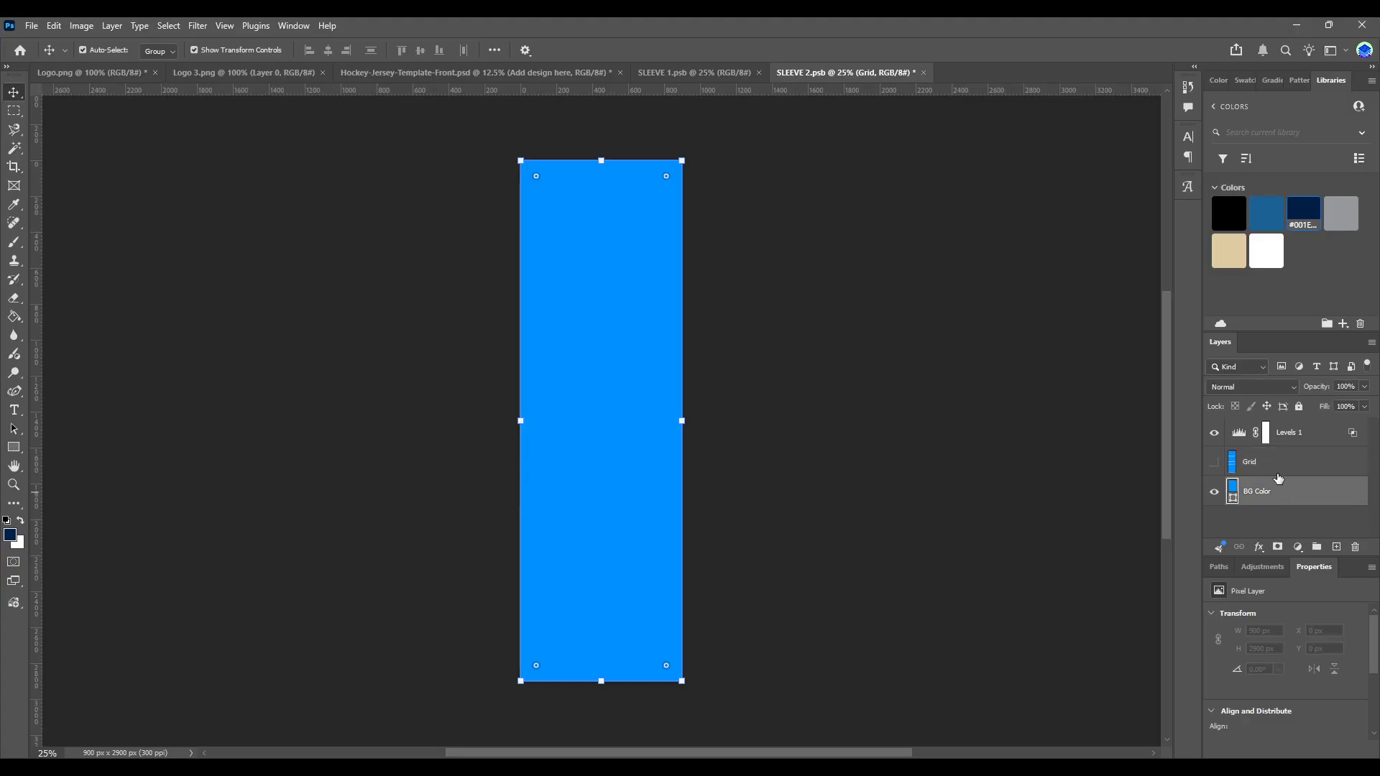
click(1227, 252)
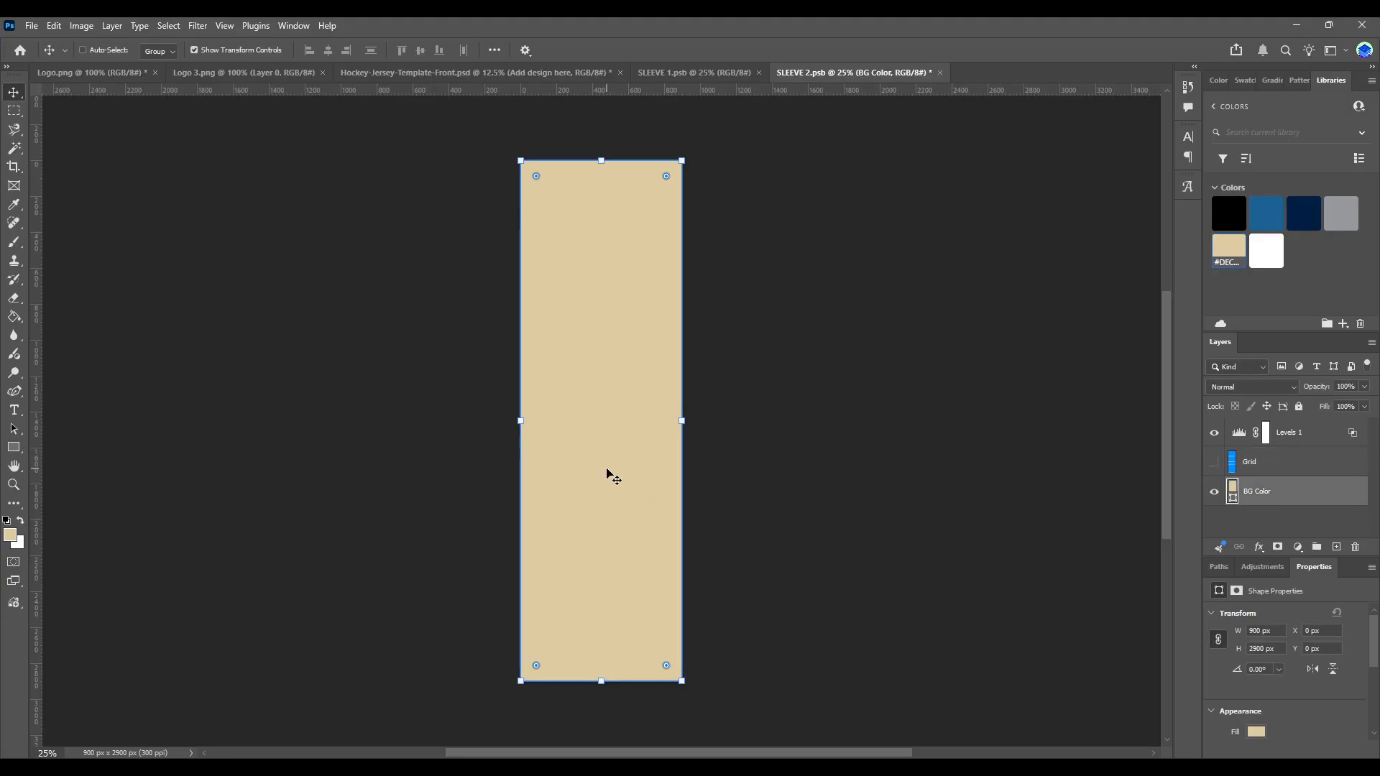
Step: Paste the copied number, stripes and navy rectangle into SLEEVE 2.psb, with the navy block aligned to the sleeve's bottom
key(ctrl+v)
drag(612, 472, 585, 559)
click(352, 128)
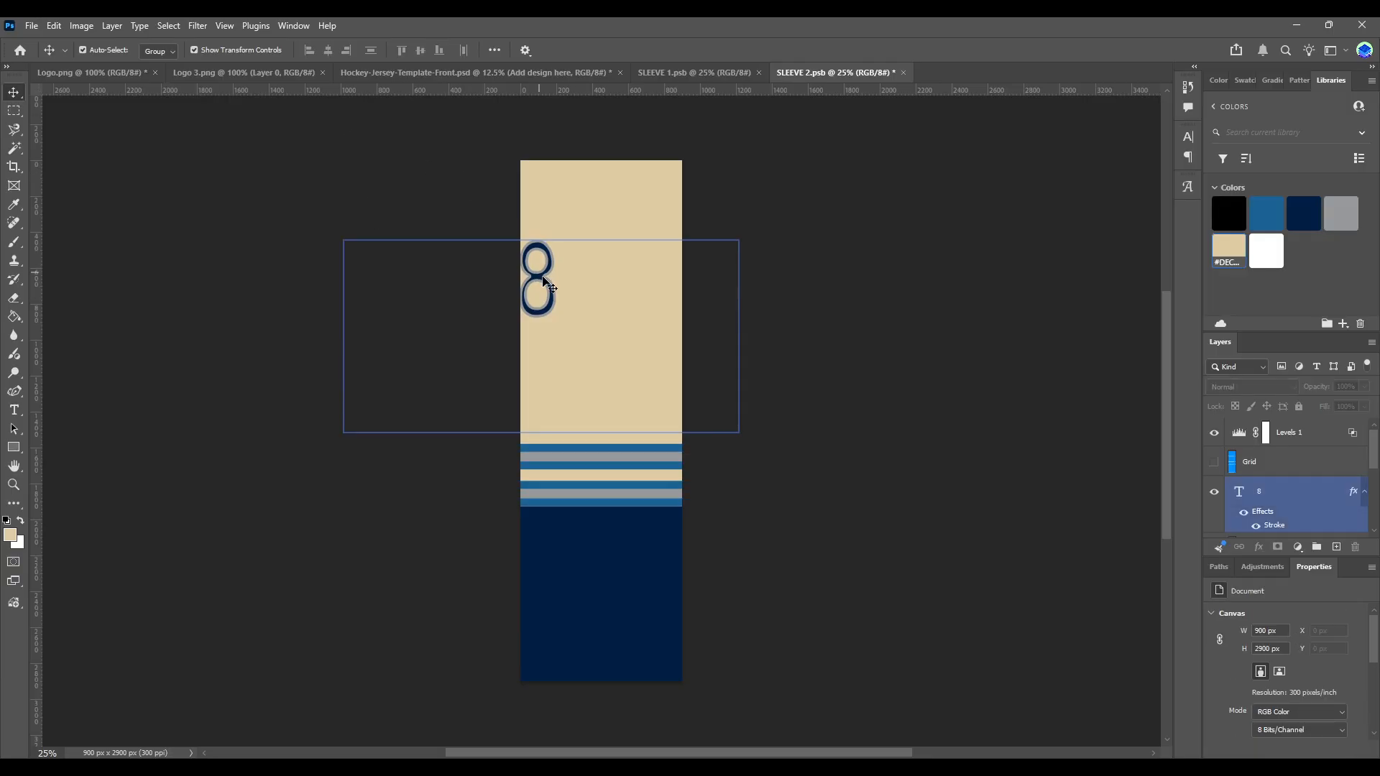
Step: Move the number 8 to the right edge of SLEEVE 2.psb and save the design
click(541, 275)
drag(541, 279, 675, 289)
click(383, 200)
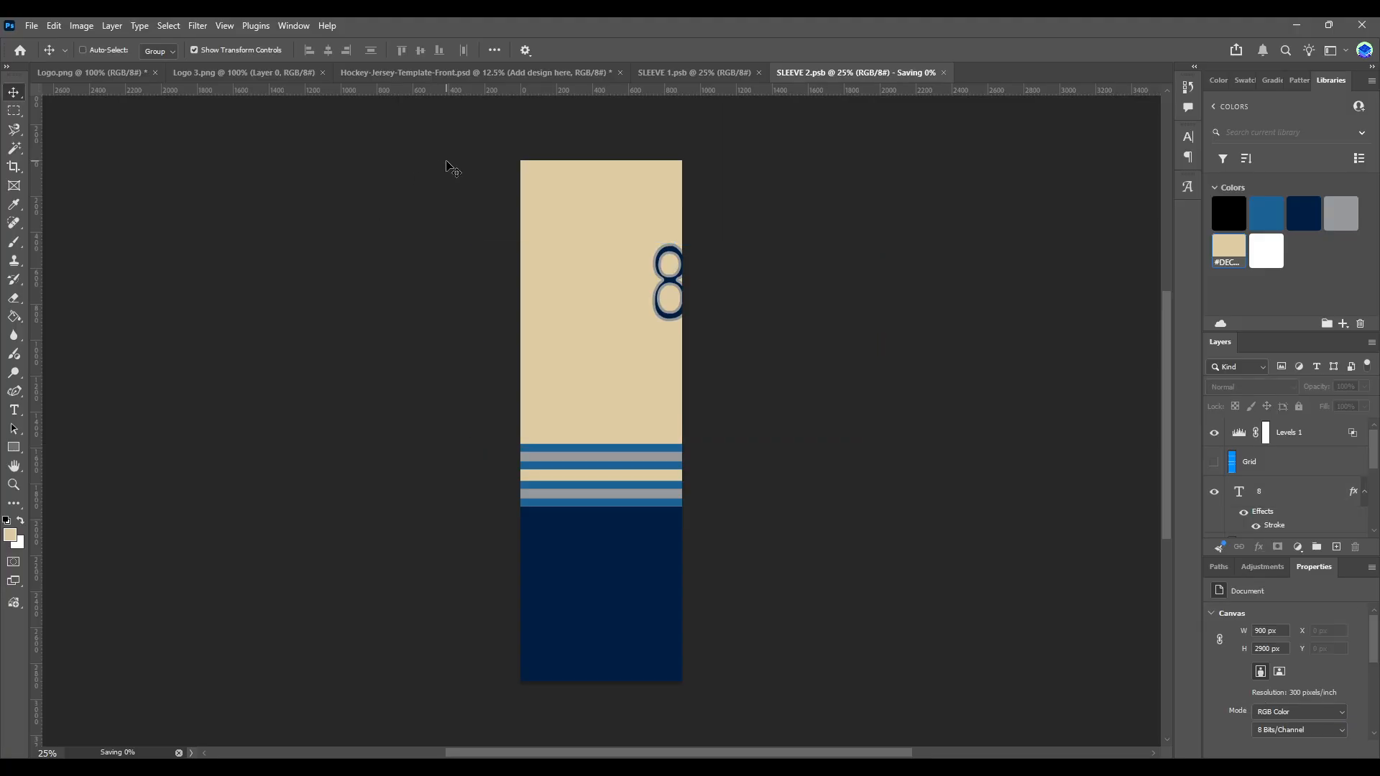
key(ctrl+s)
Step: Lower the number 8 in SLEEVE 1.psb to match its height in SLEEVE 2.psb, save it, and check both sleeves on the jersey
click(701, 72)
click(815, 79)
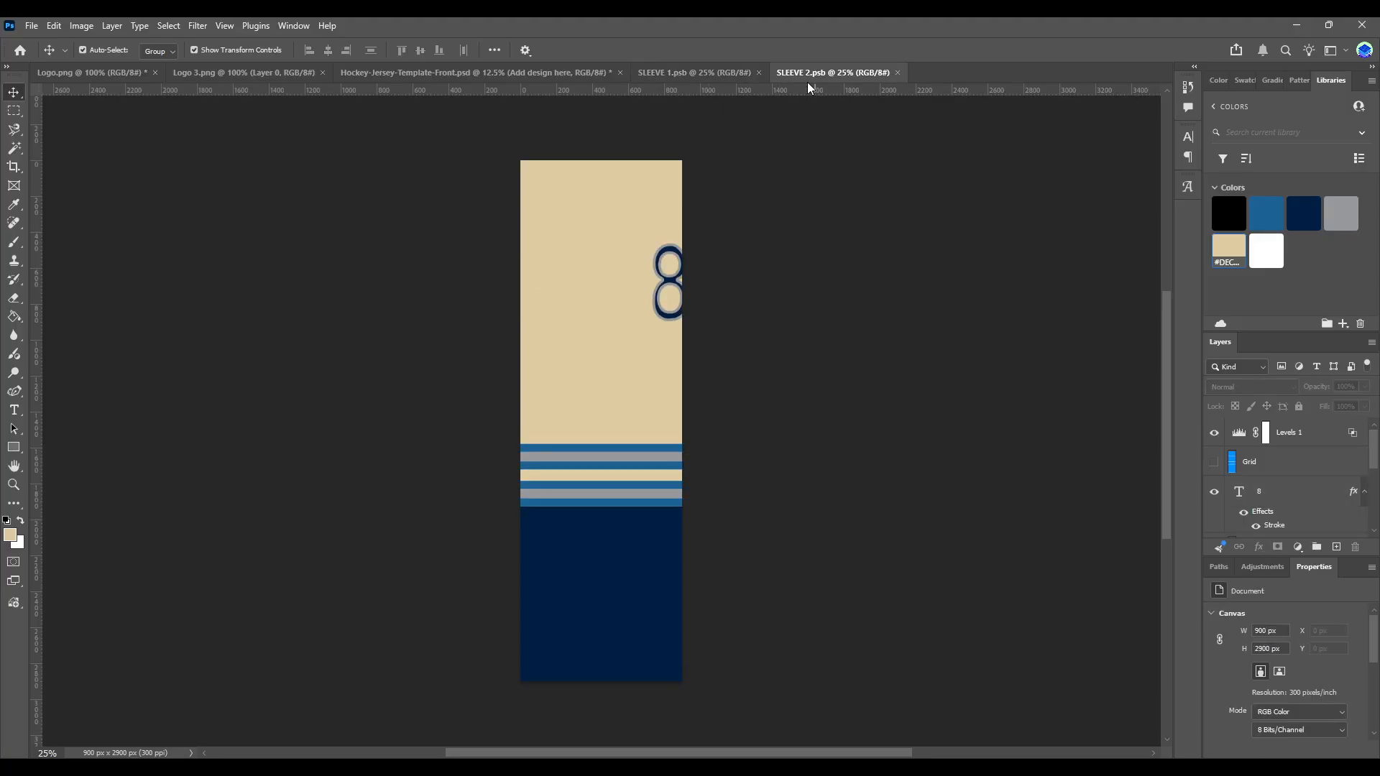
click(702, 72)
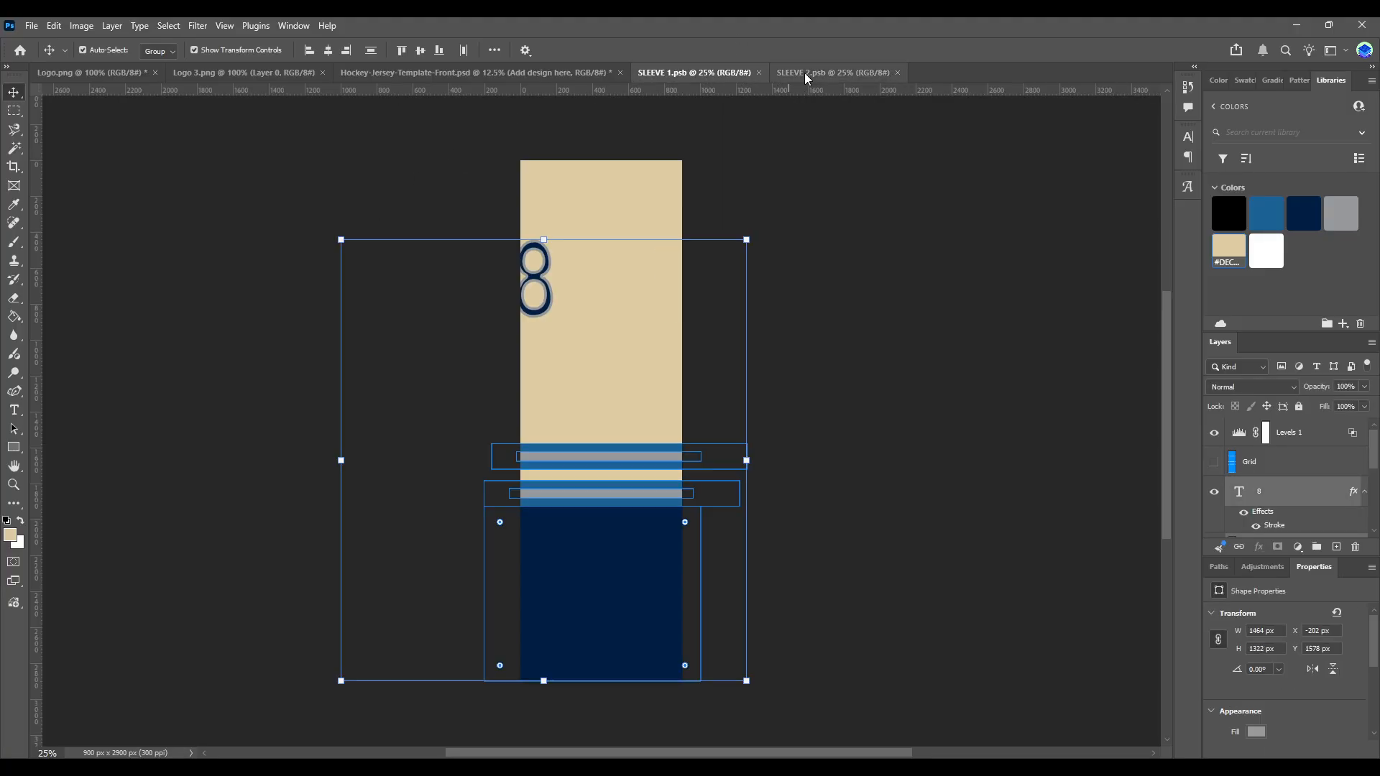
click(464, 70)
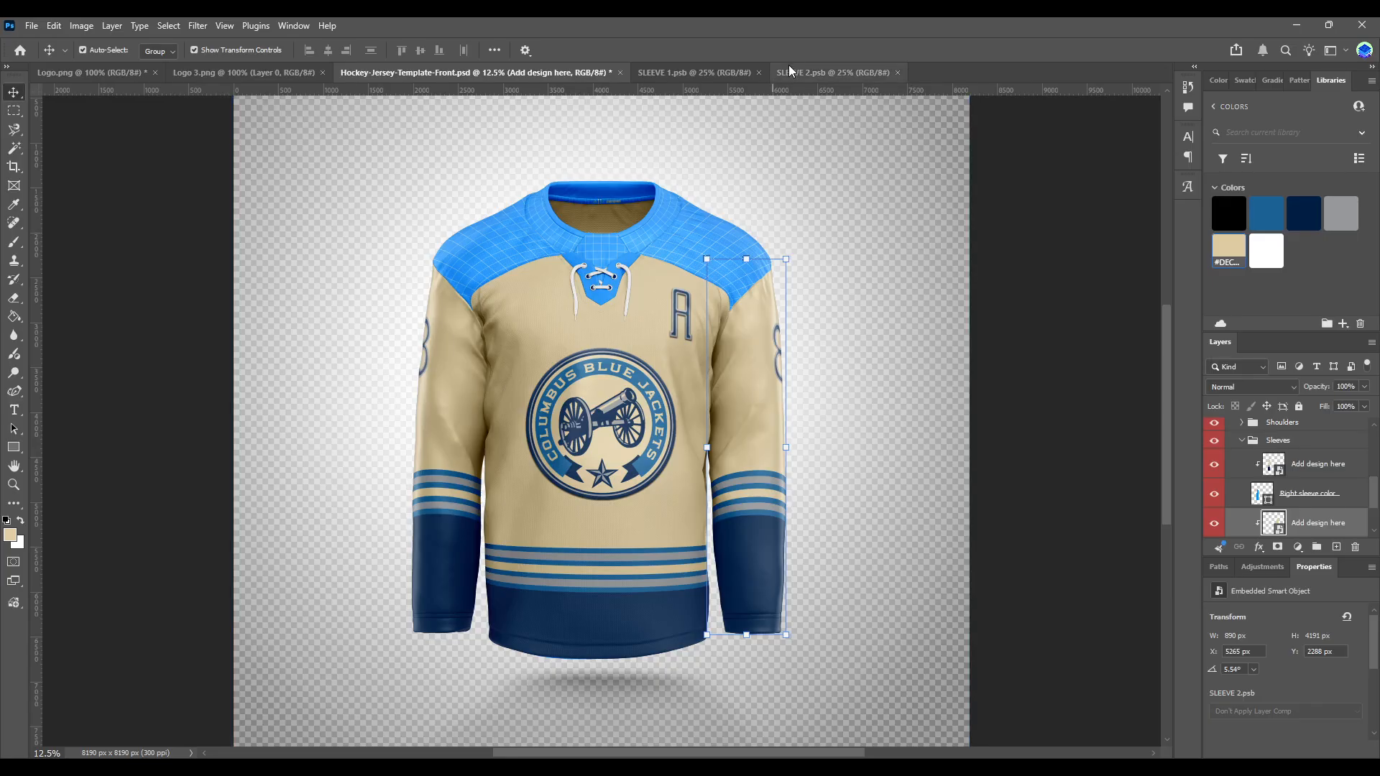
click(692, 70)
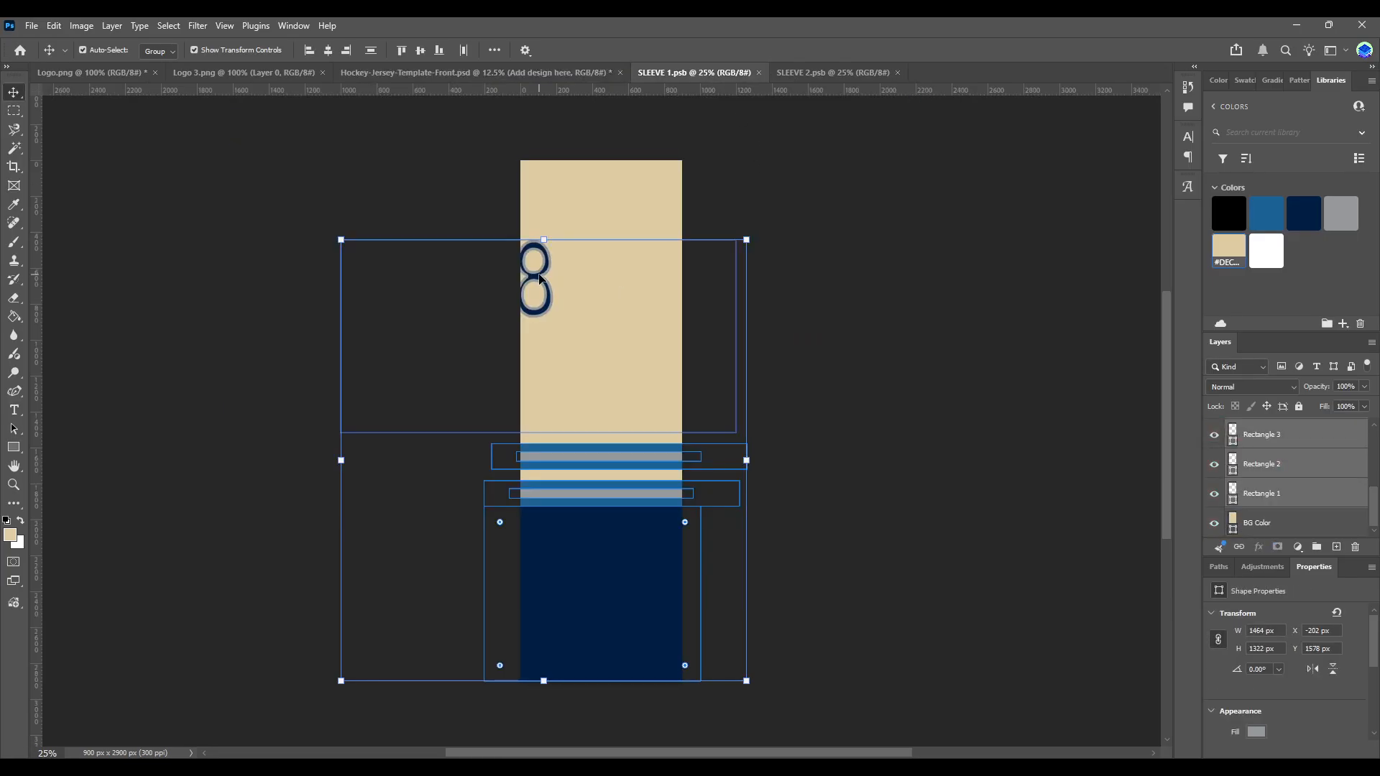
click(531, 285)
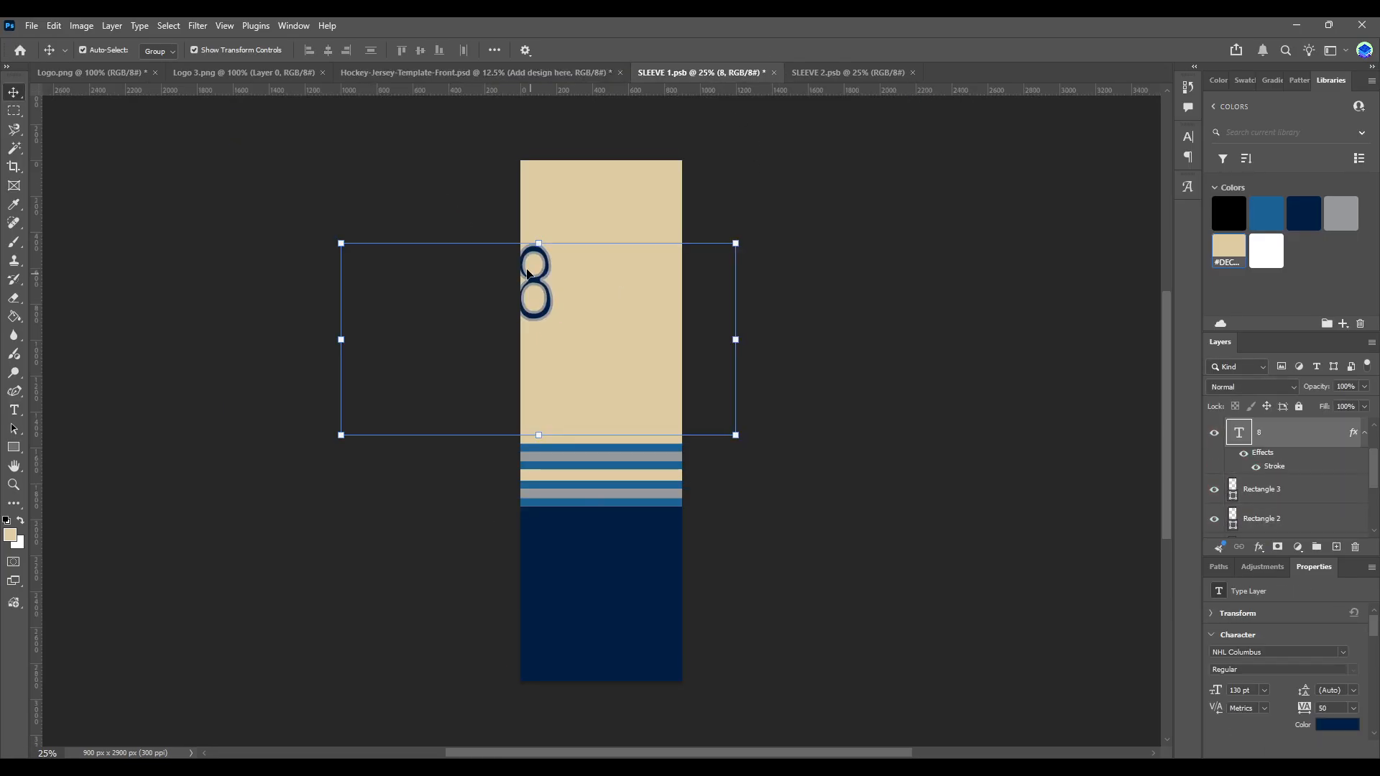
click(453, 180)
click(446, 70)
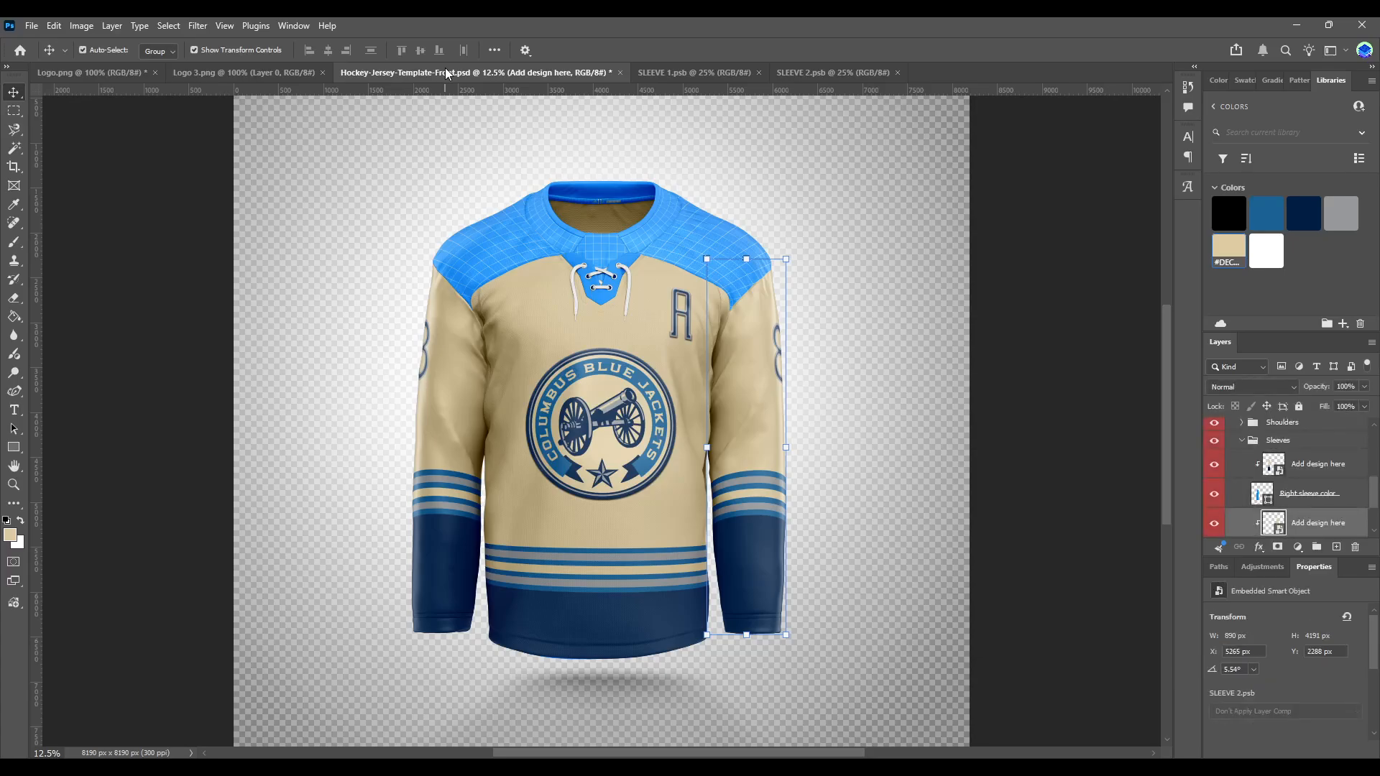
ctrl+click(903, 227)
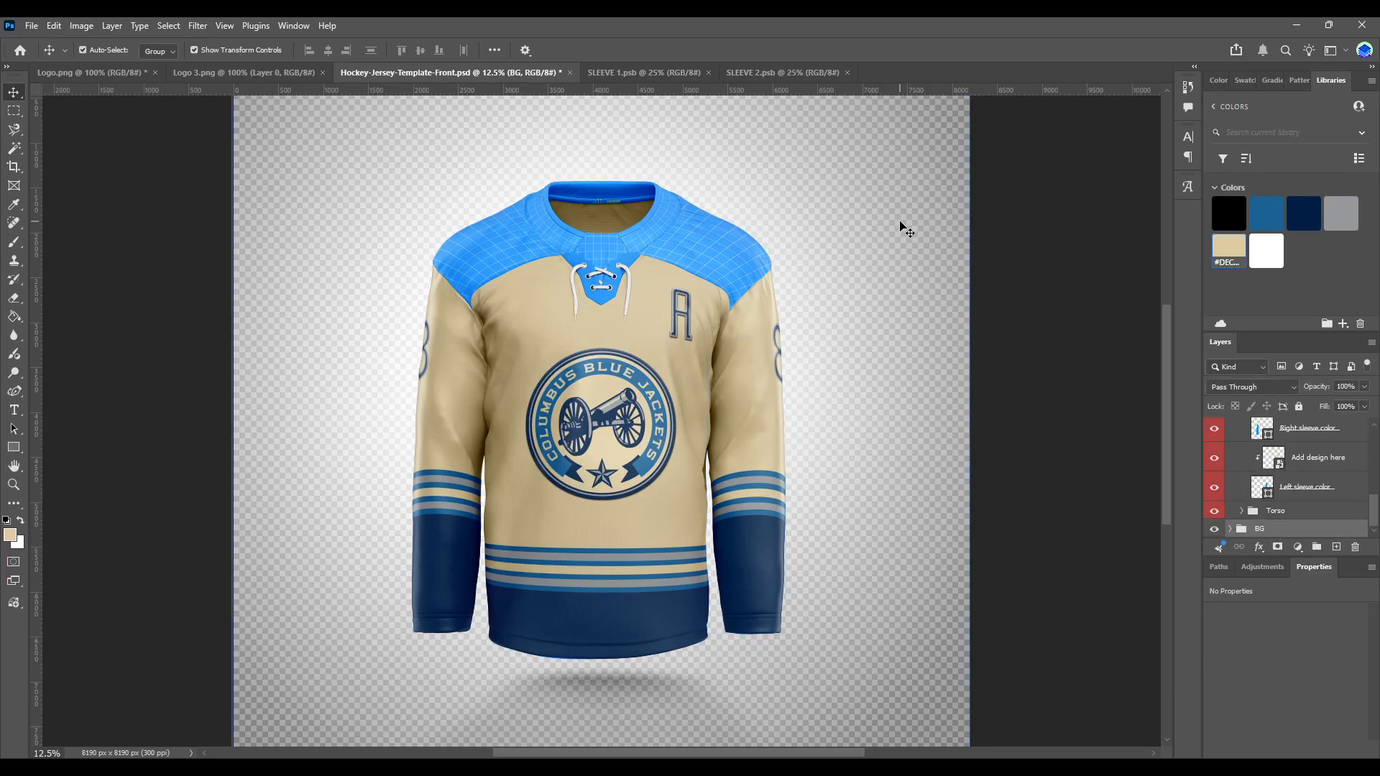
Step: Collapse the Sleeves group and expand the Shoulders group in the jersey template
scroll(1287, 475, up, 3)
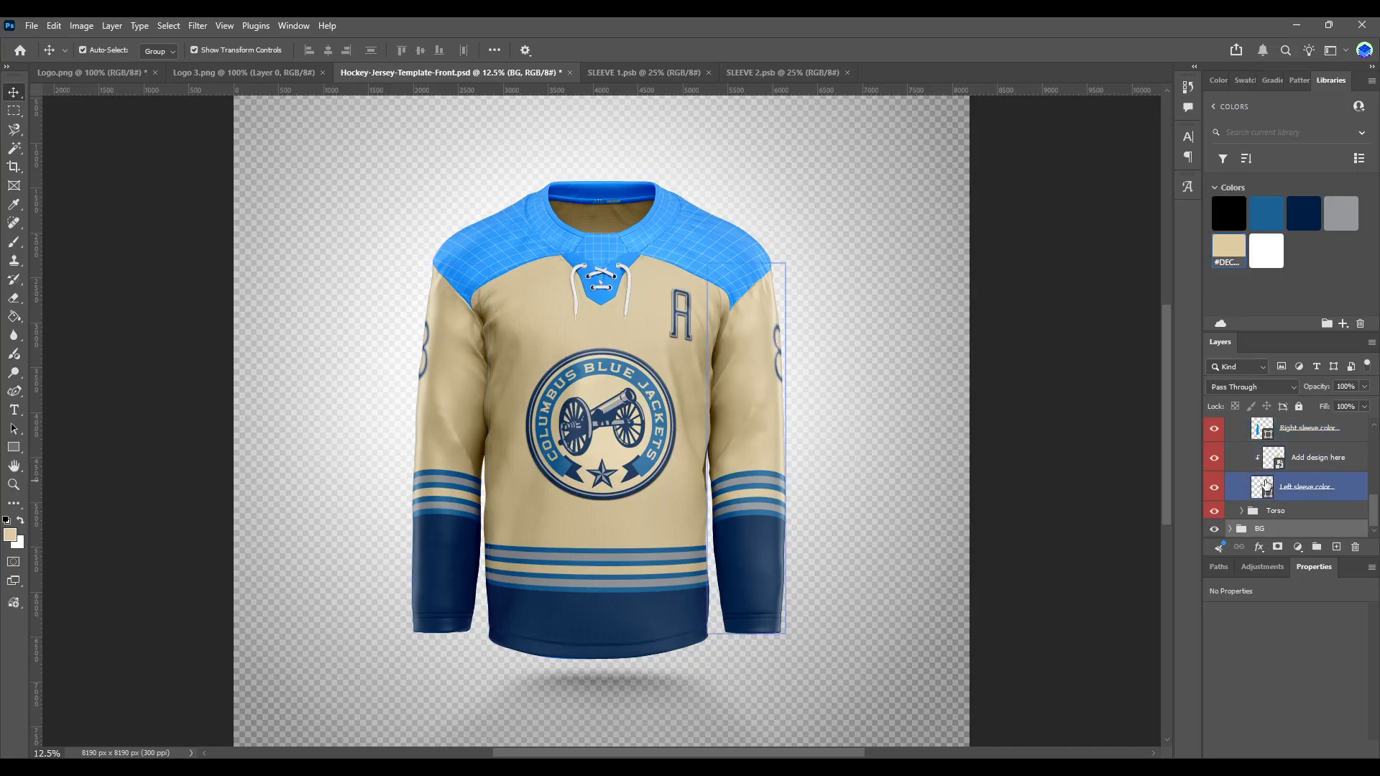
click(1245, 467)
click(1243, 466)
click(1243, 472)
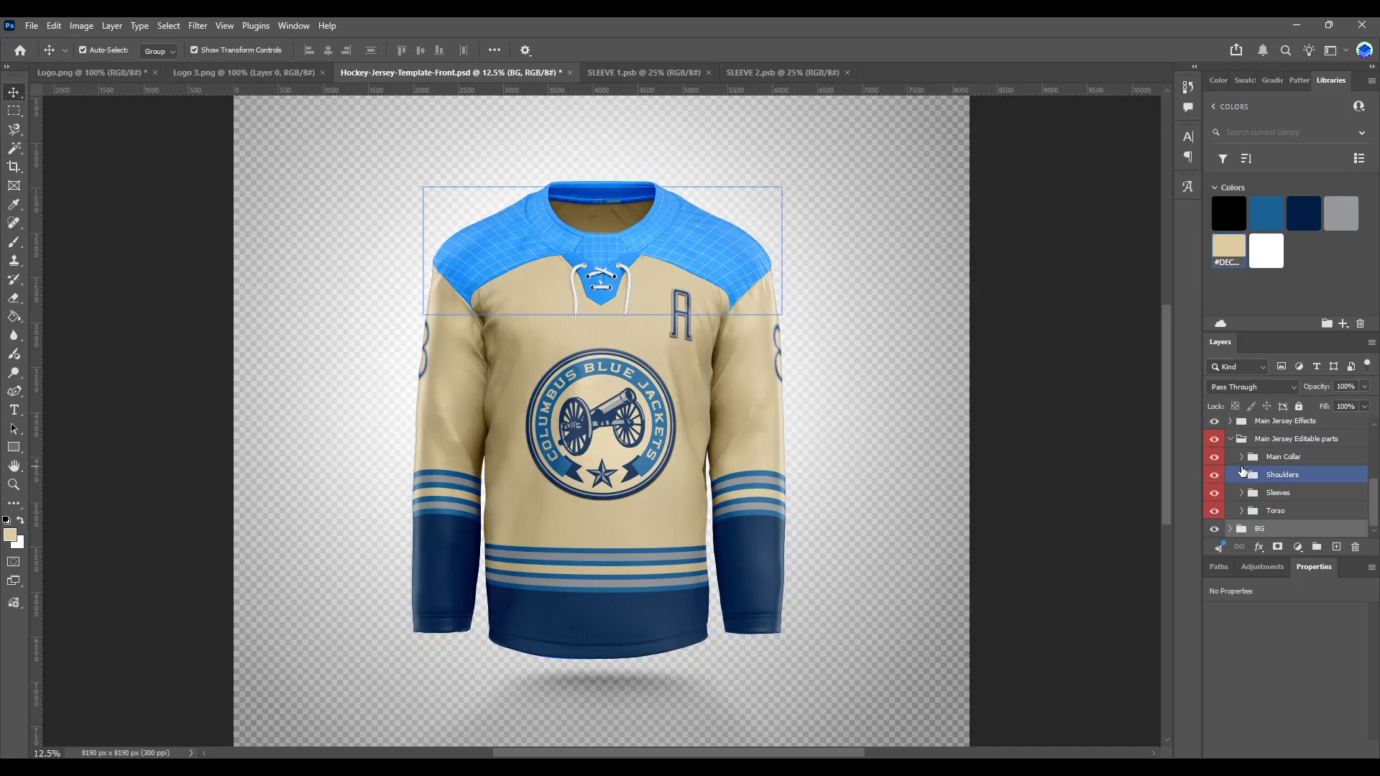
click(1304, 439)
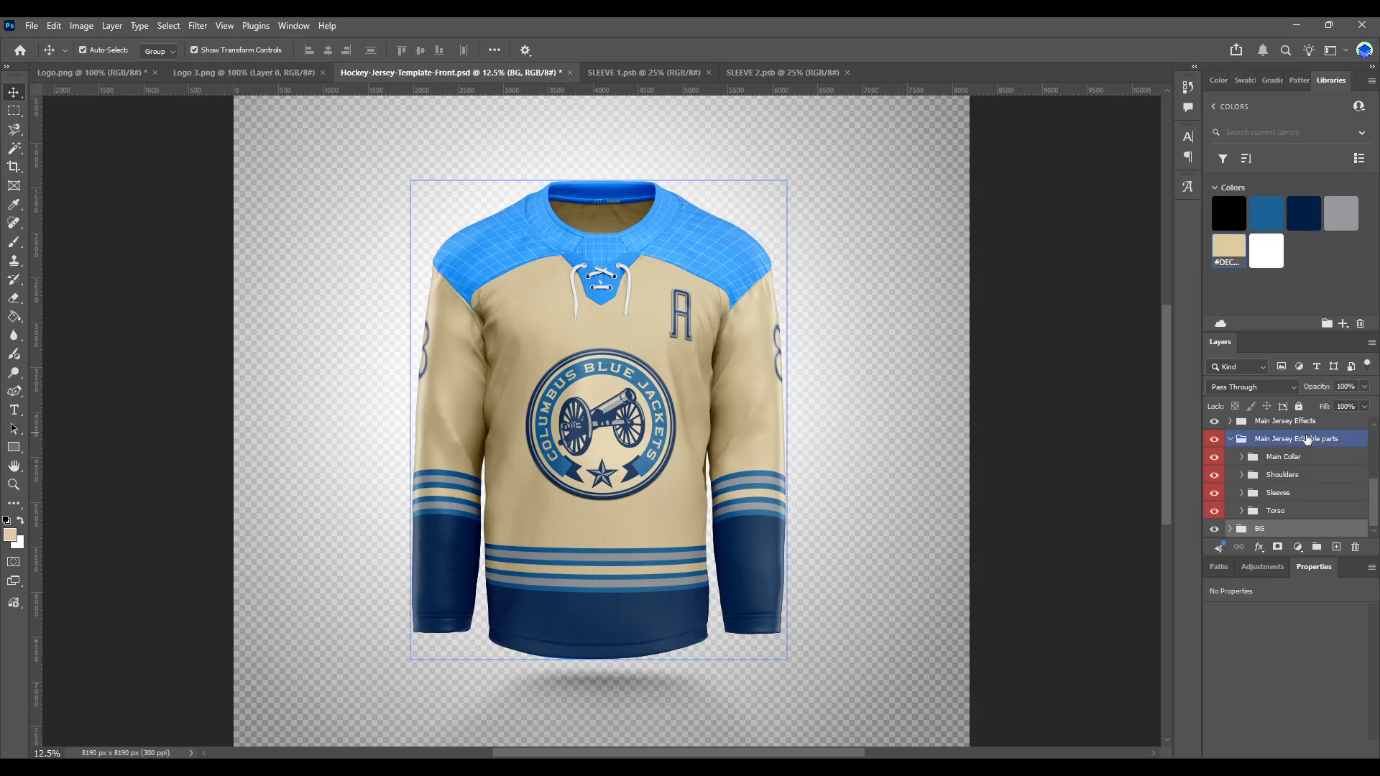
click(1252, 457)
click(1247, 474)
click(1249, 458)
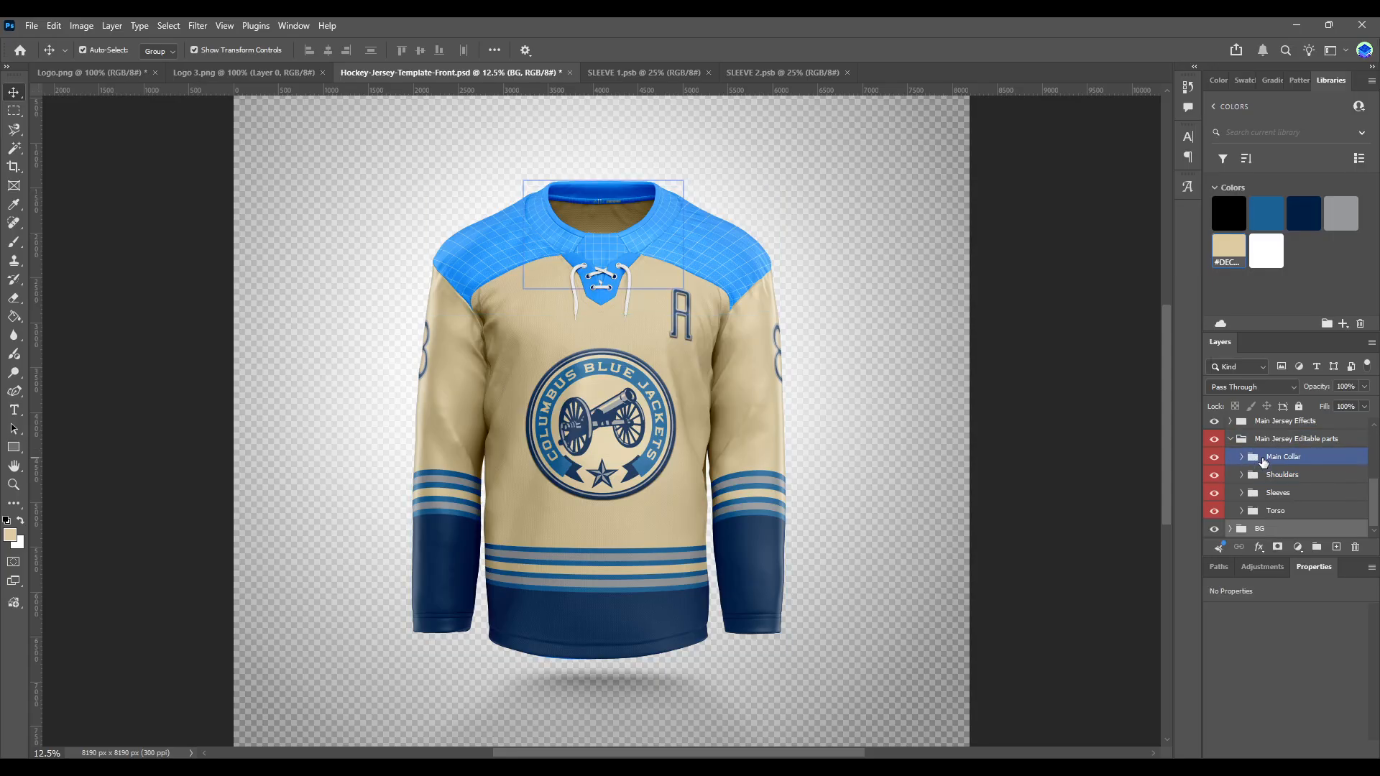
click(1240, 478)
click(1242, 475)
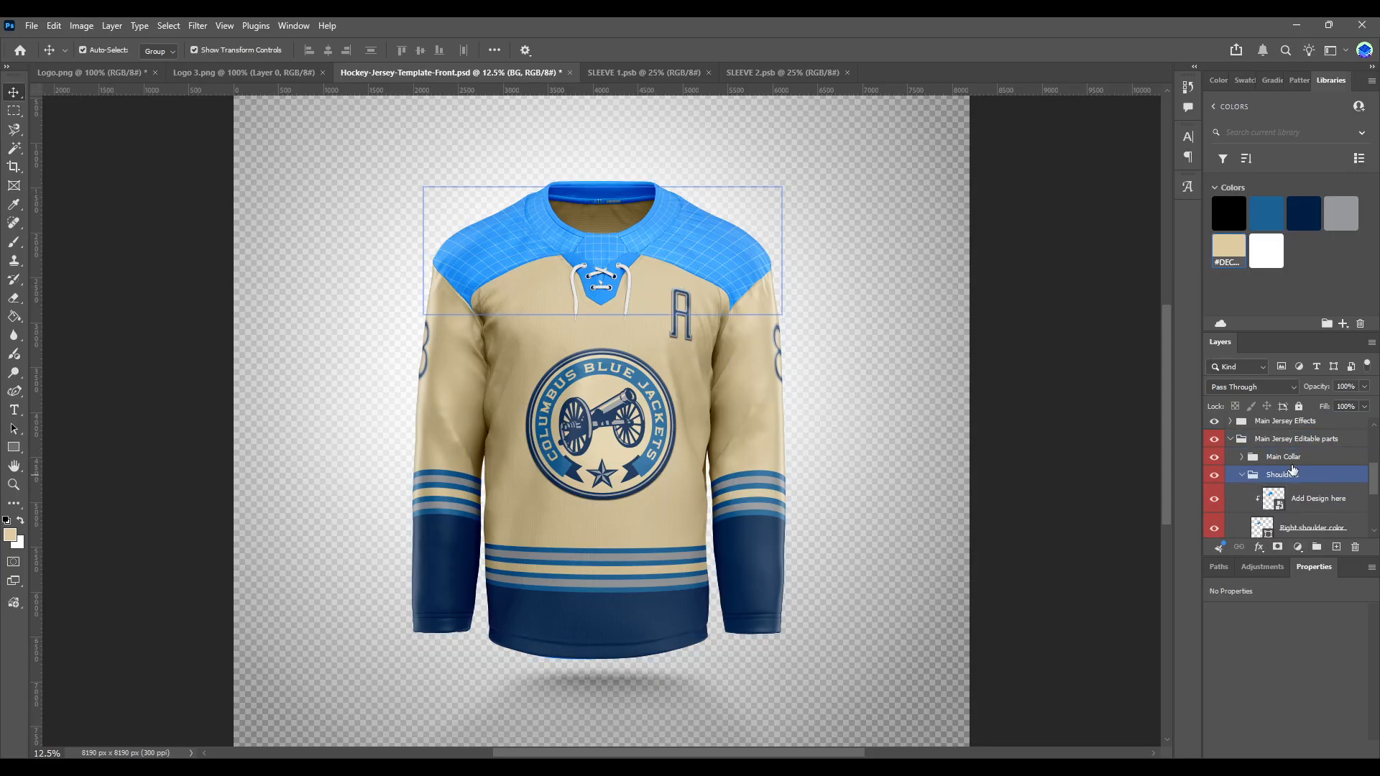
click(1294, 458)
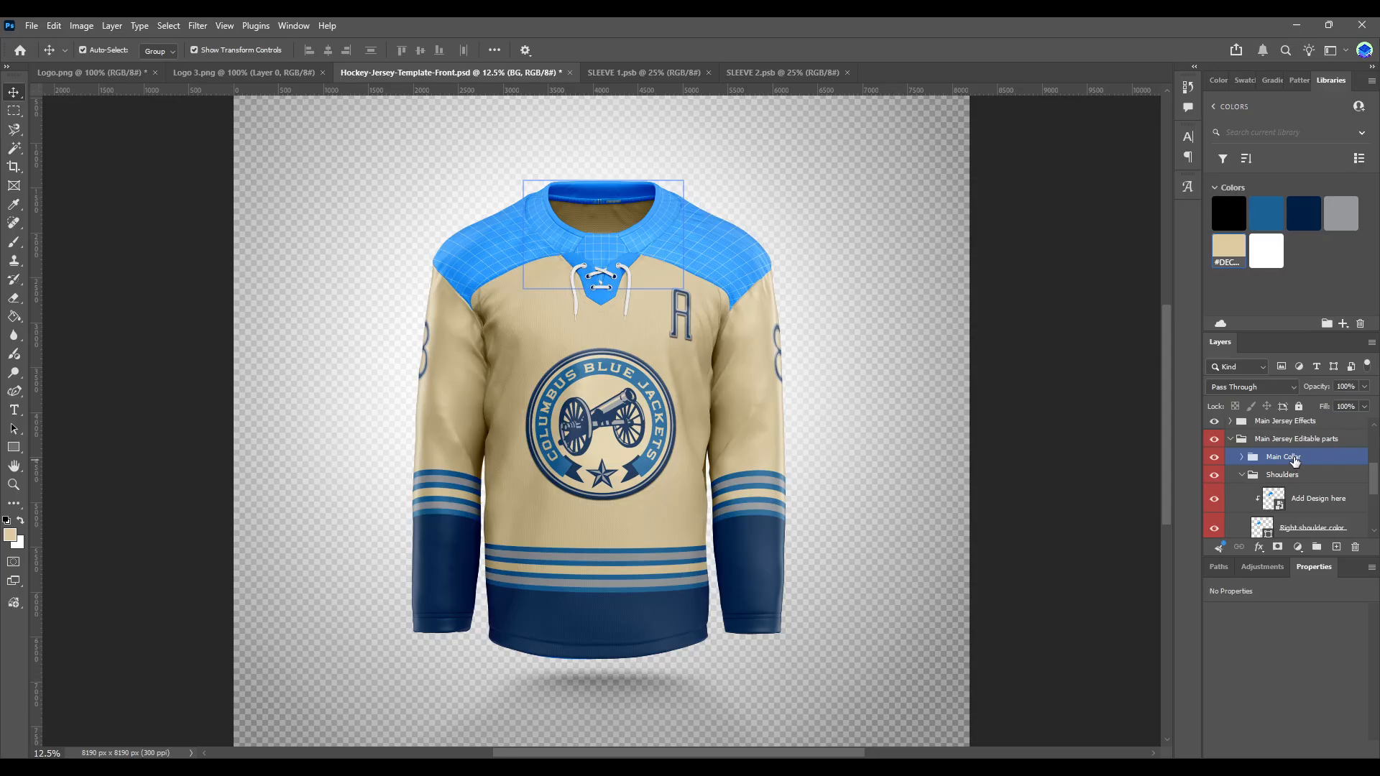
Step: Open the right shoulder's design, hide its grid, fill the BG Color shape with the library beige, and save it
double_click(1274, 498)
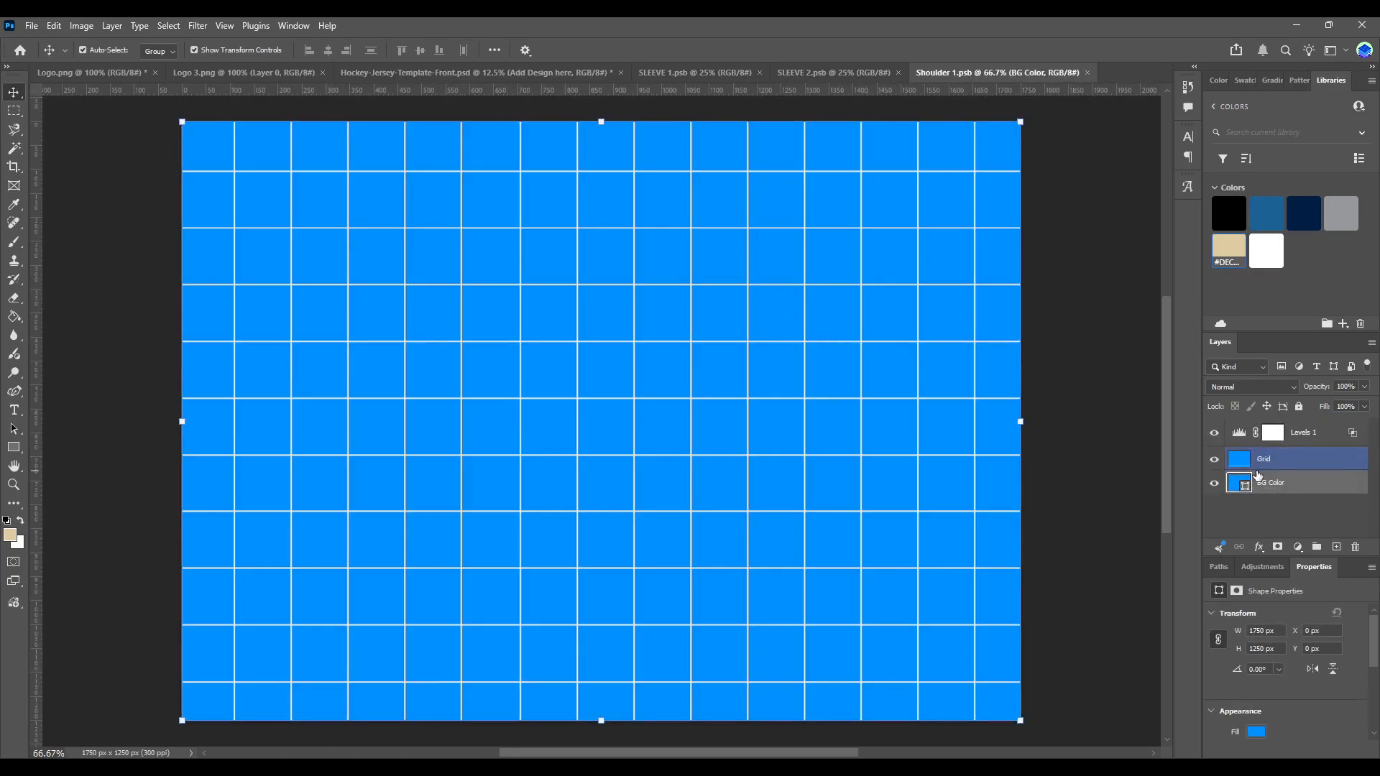
click(1213, 459)
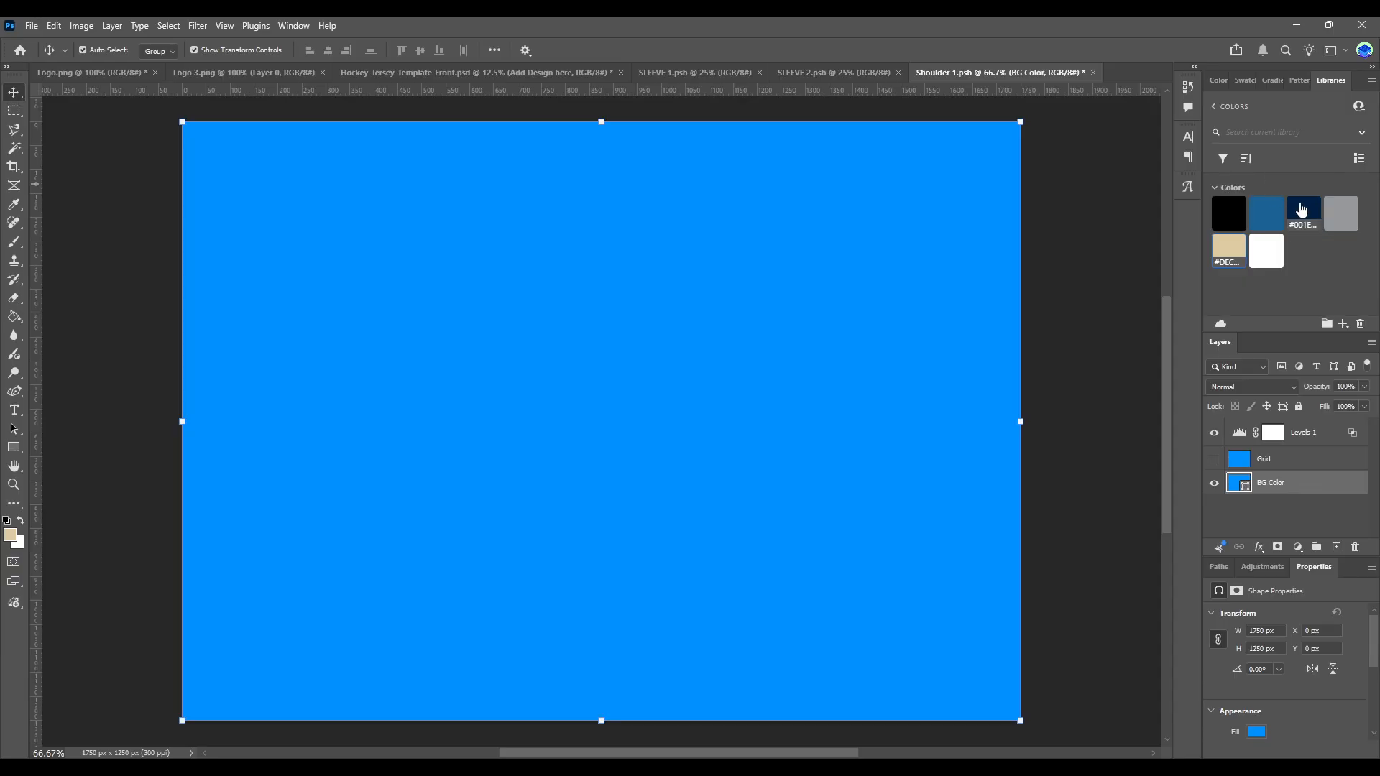
click(1230, 250)
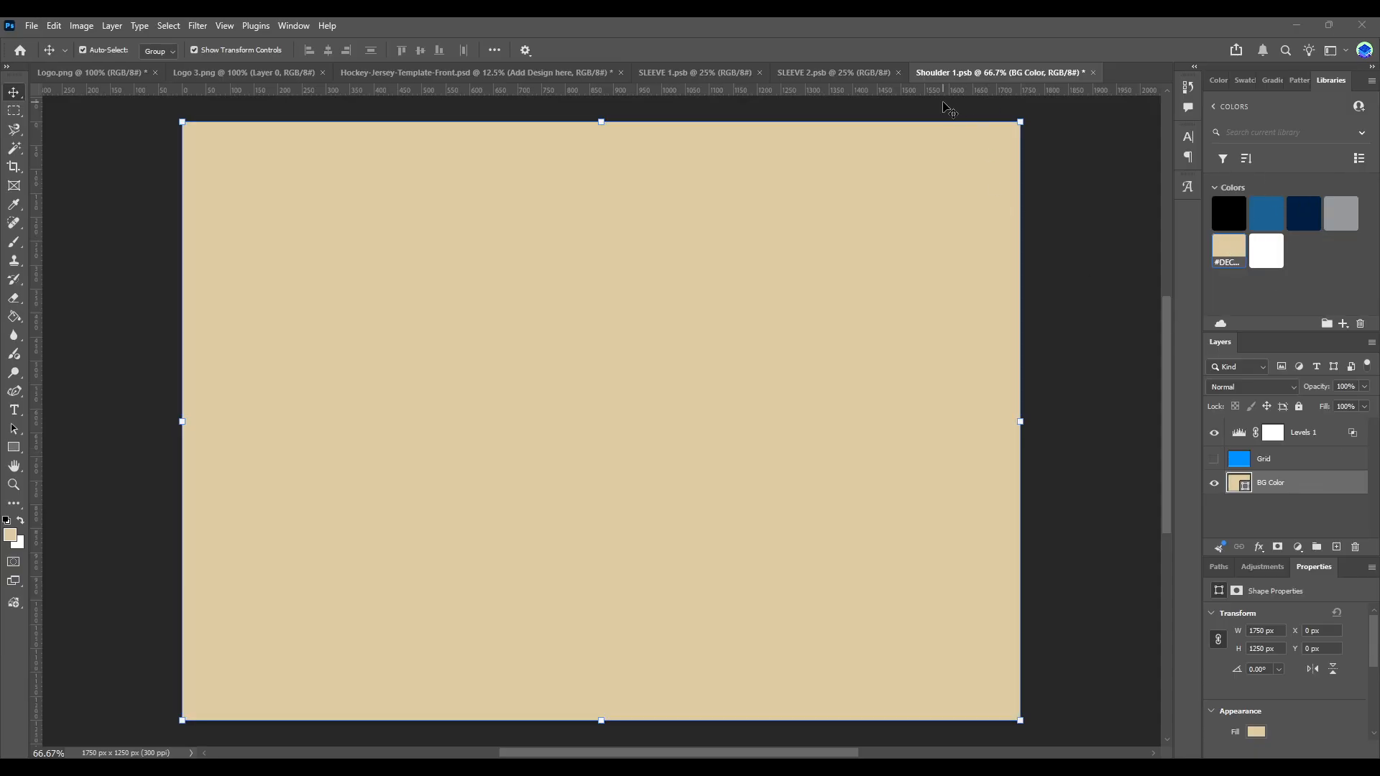
key(ctrl+s)
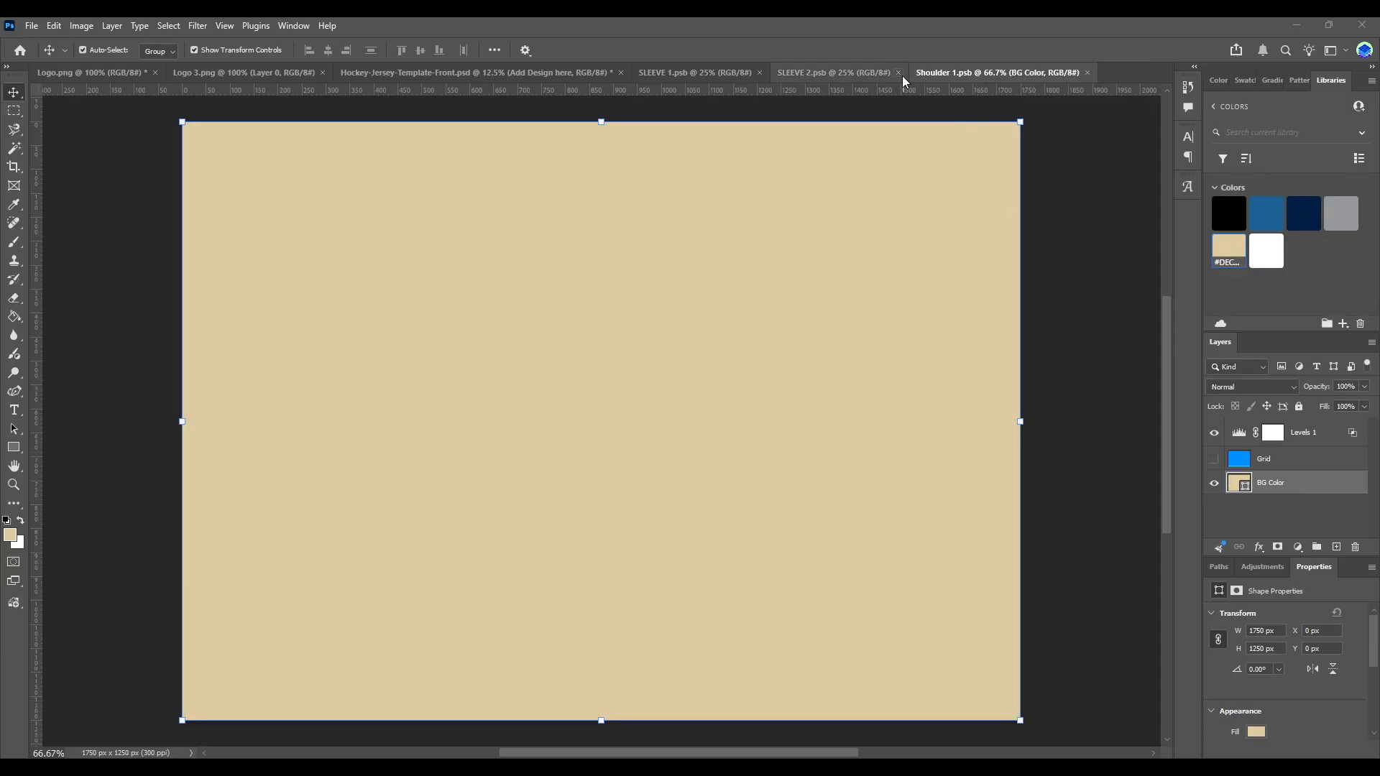
Step: Close SLEEVE 2.psb and SLEEVE 1.psb and return to the jersey template
click(899, 73)
click(760, 73)
click(578, 74)
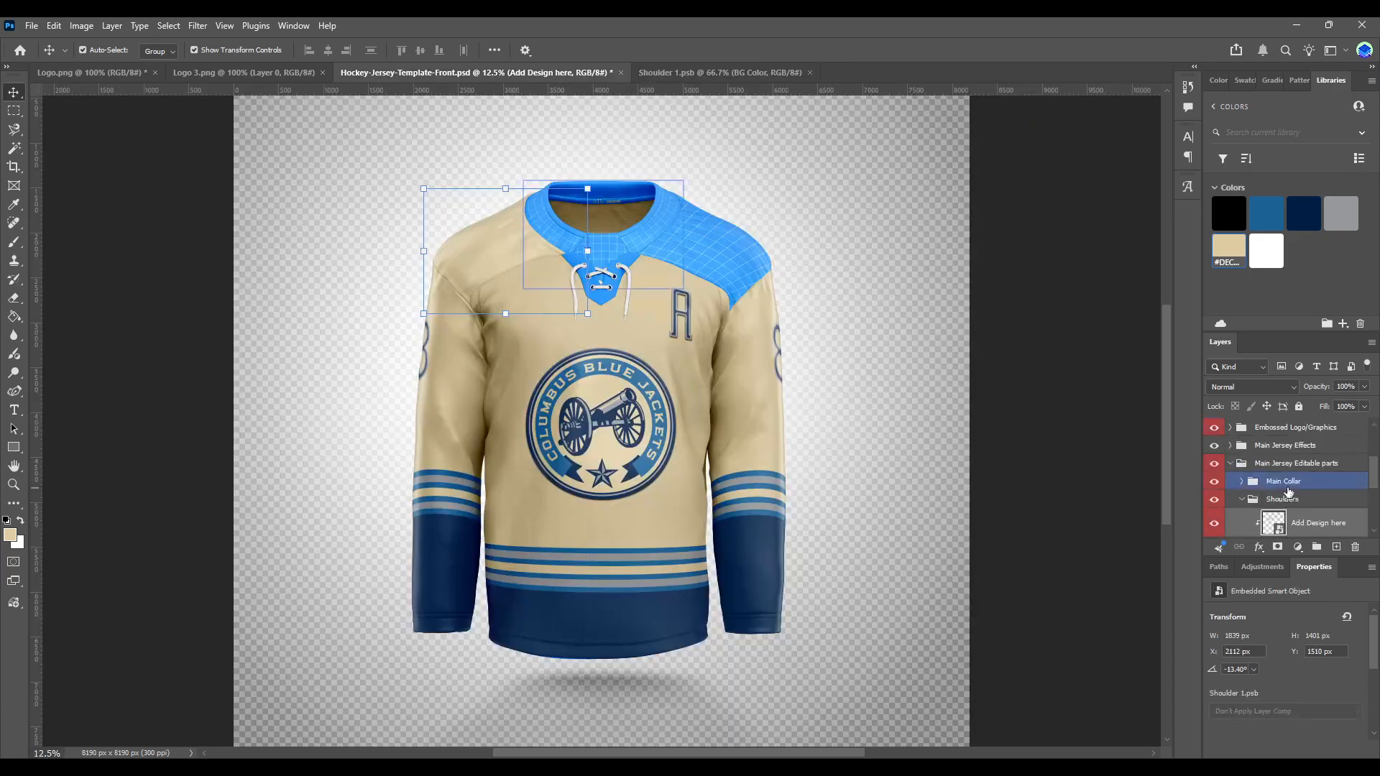
Step: Open Shoulder 2.psb, hide its grid, fill the BG Color shape beige, save it, and close both shoulder documents
click(1273, 522)
double_click(1273, 527)
click(1265, 459)
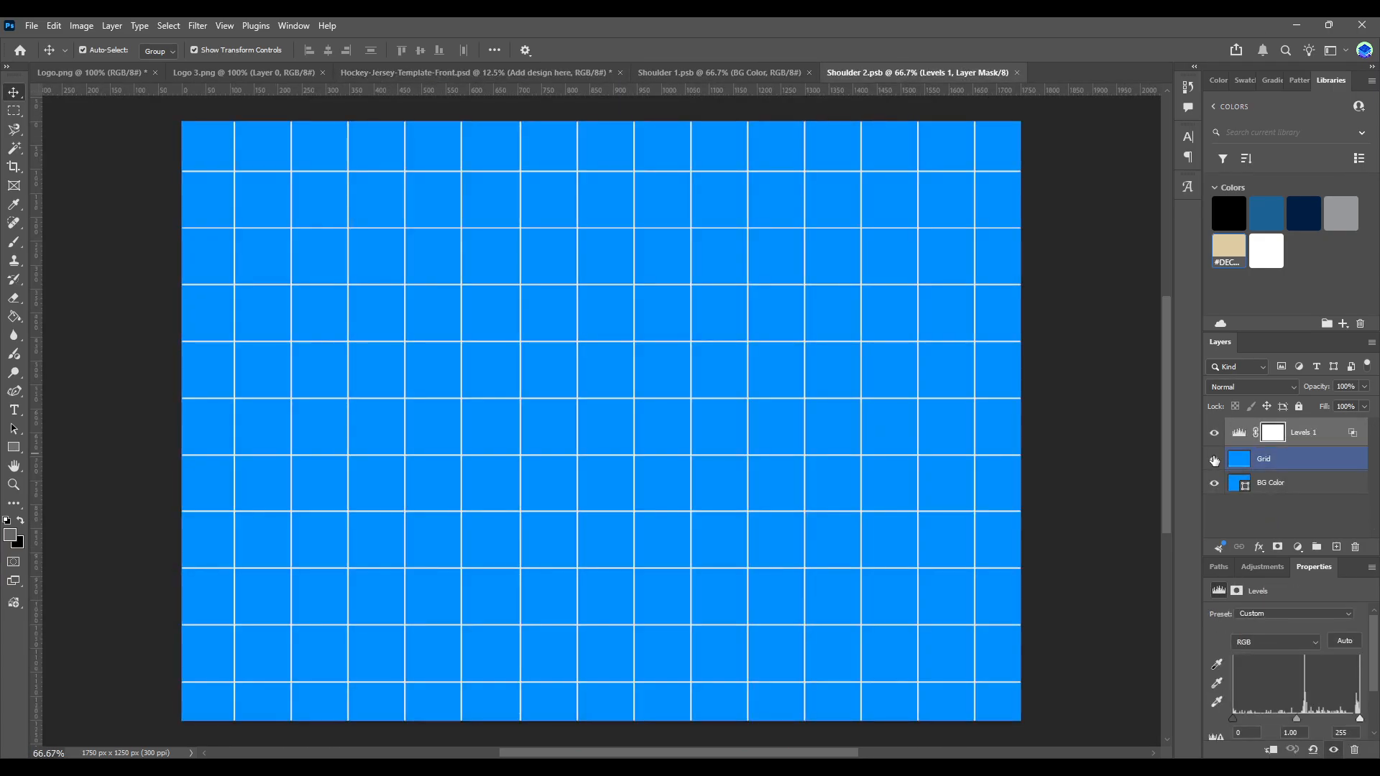
click(1214, 459)
click(1271, 482)
click(1227, 248)
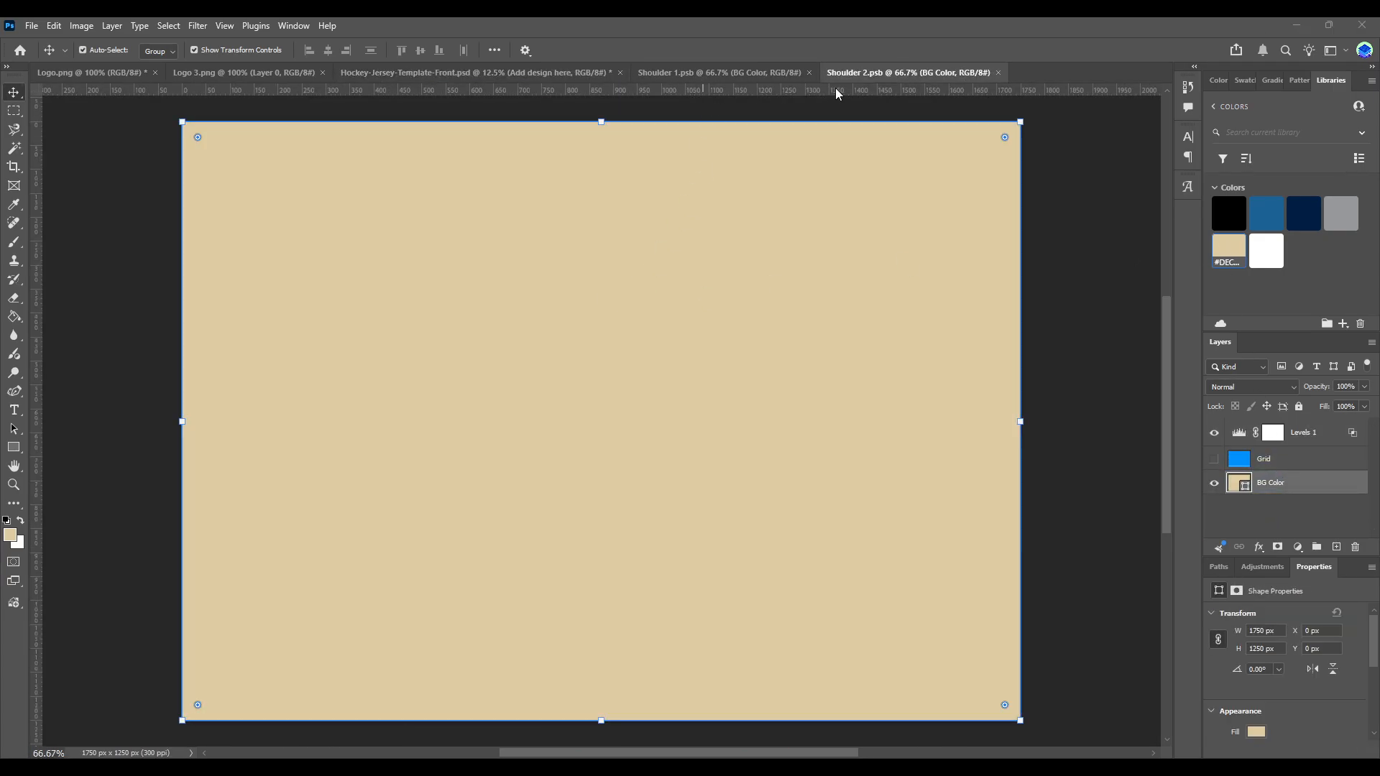
click(809, 71)
click(809, 72)
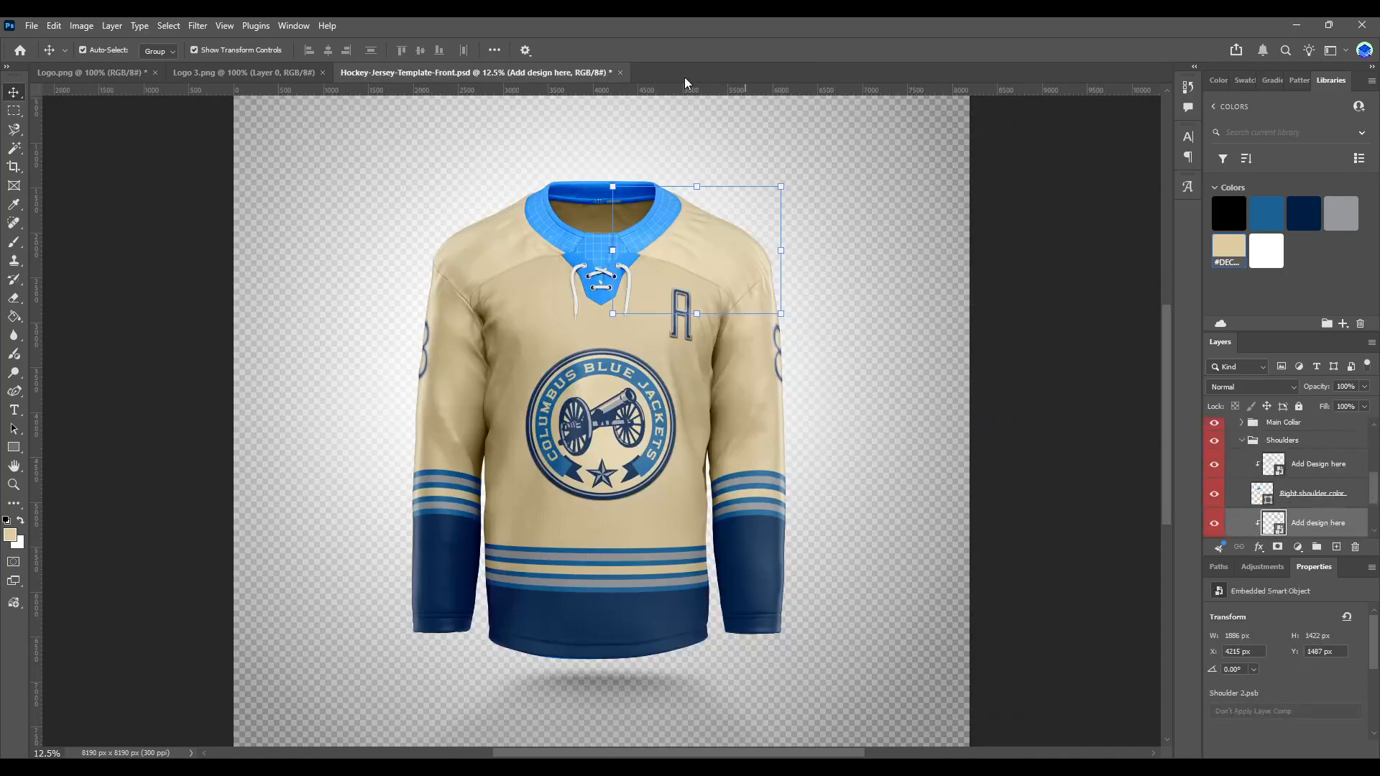
Step: Reopen Shoulder 1.psb, recolour its BG Color shape with the library navy, save it, and return to the jersey template
click(877, 264)
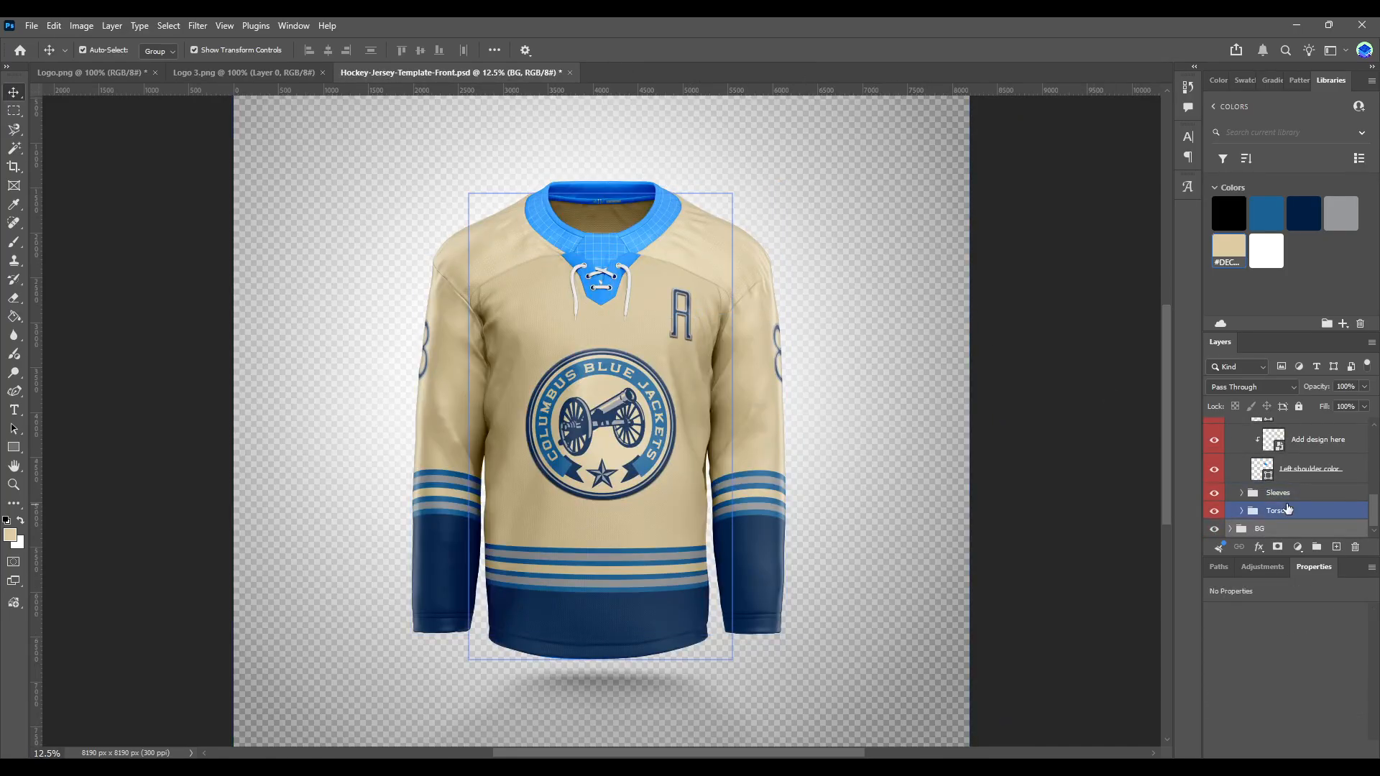
scroll(1287, 510, up, 2)
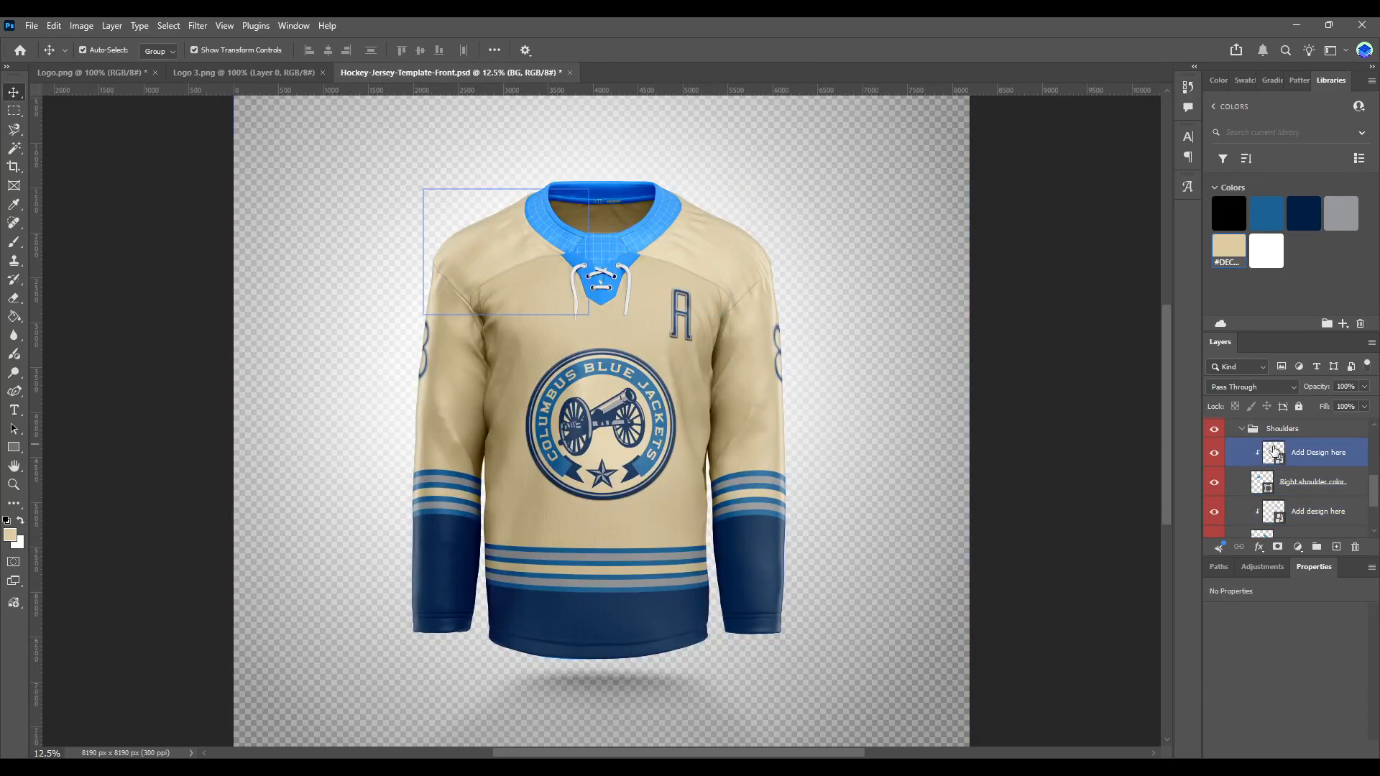
double_click(1273, 452)
click(1271, 482)
click(1303, 214)
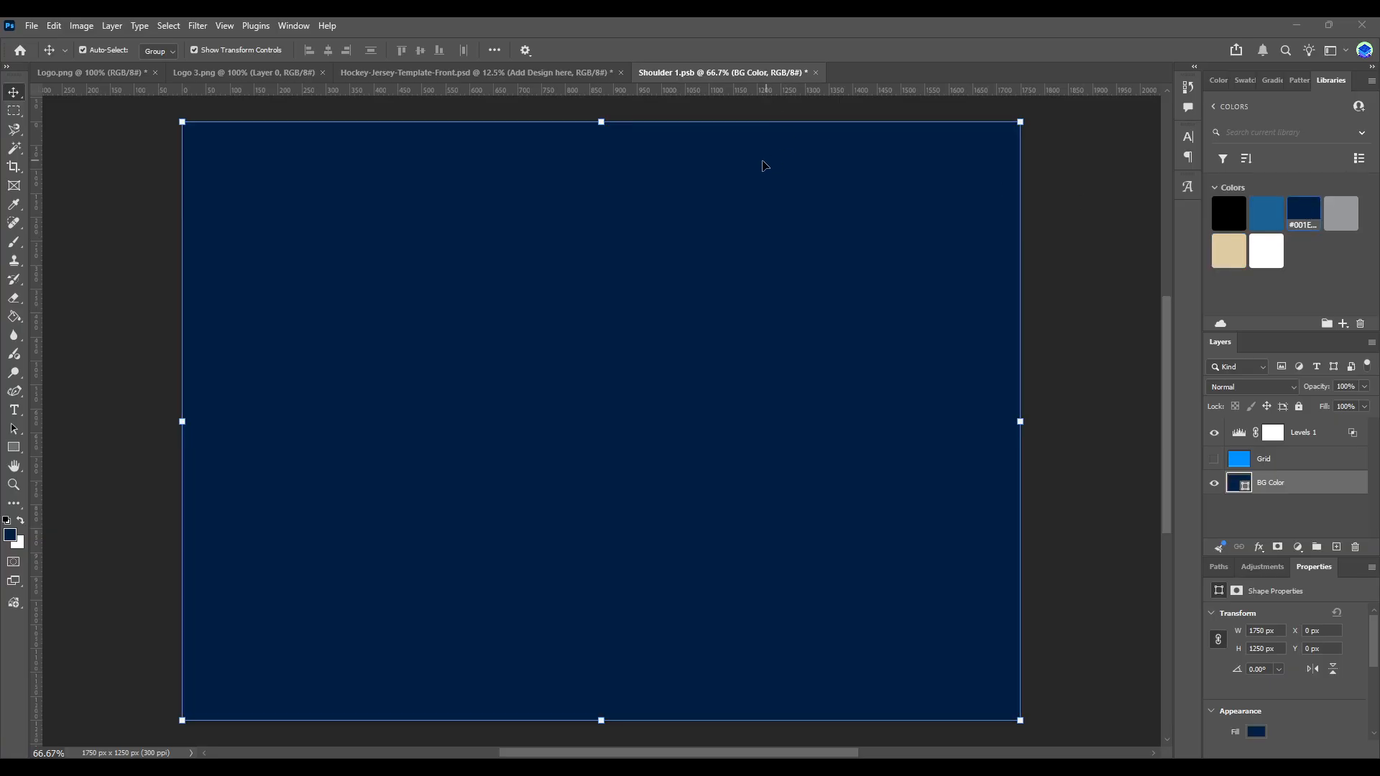
key(ctrl+s)
click(606, 73)
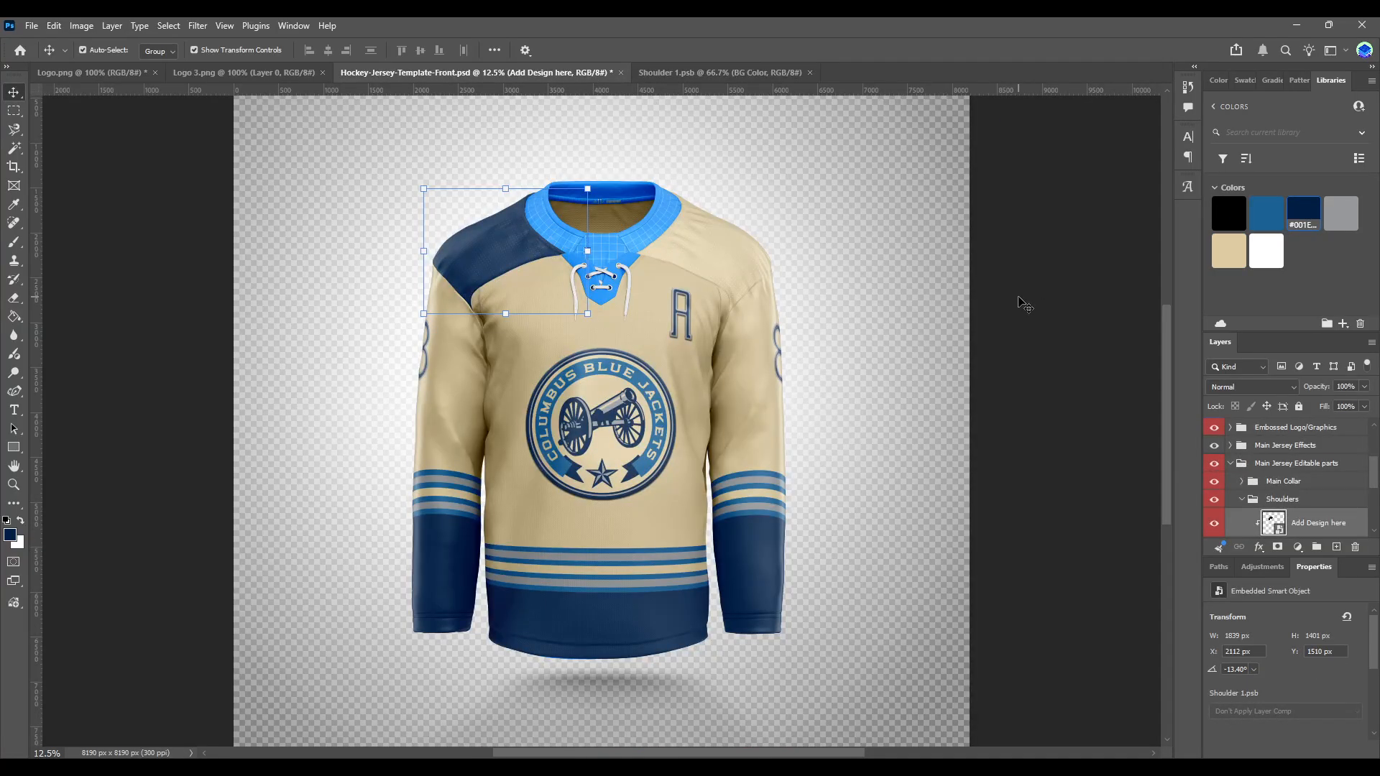
Step: Open Shoulder 2.psb from the Shoulders group, recolour its BG Color shape navy, and save it
scroll(1294, 503, down, 2)
click(1272, 529)
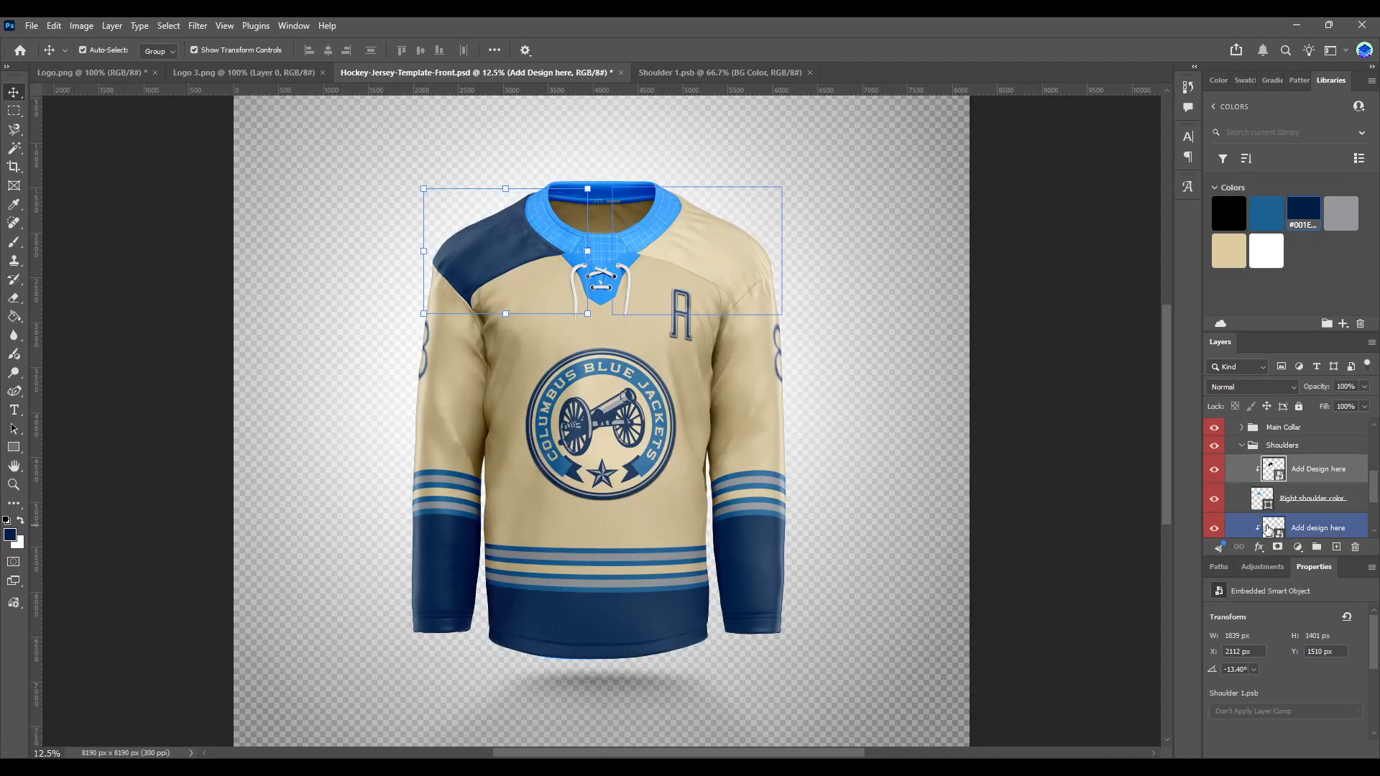
double_click(1268, 529)
click(1304, 213)
key(ctrl+s)
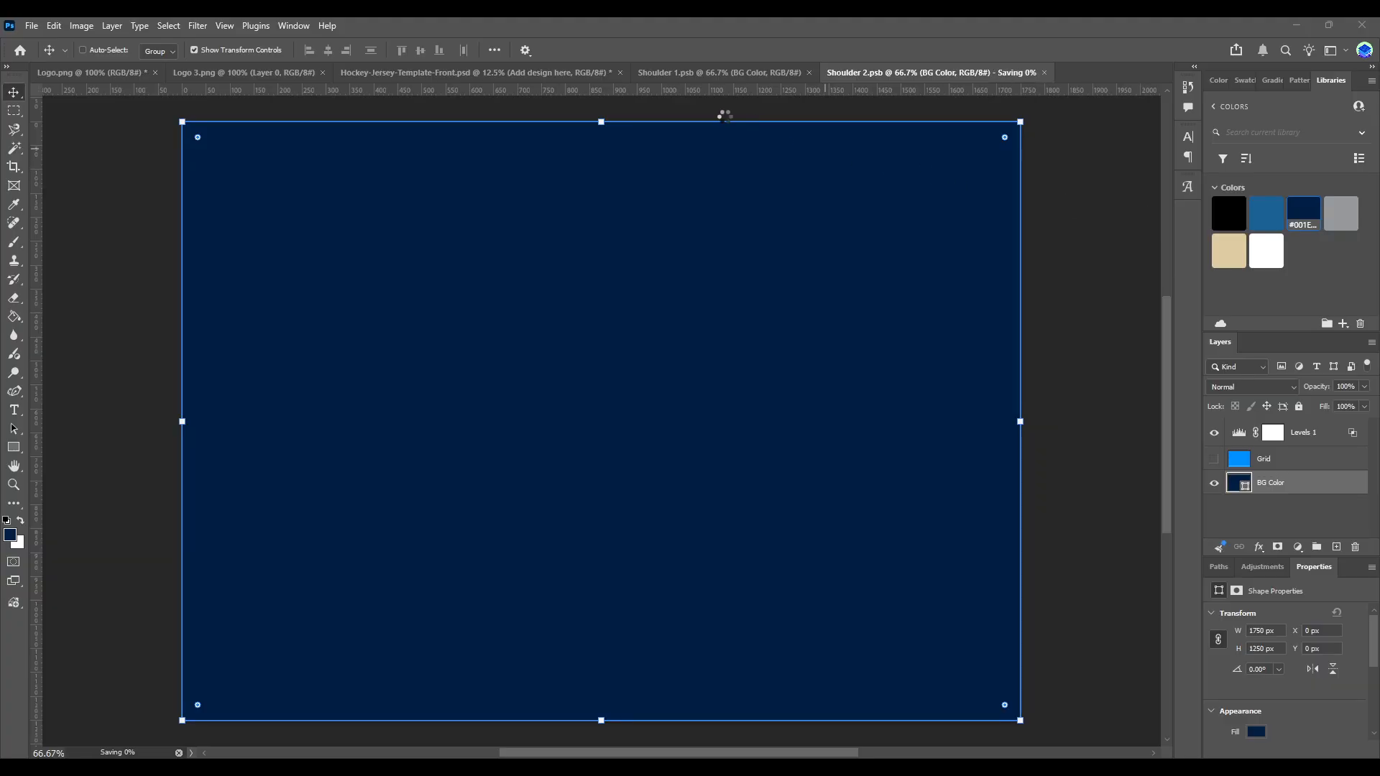
Step: Copy the star-and-flag logo from Logo.png into Shoulder 1.psb and centre it on the navy background
click(77, 70)
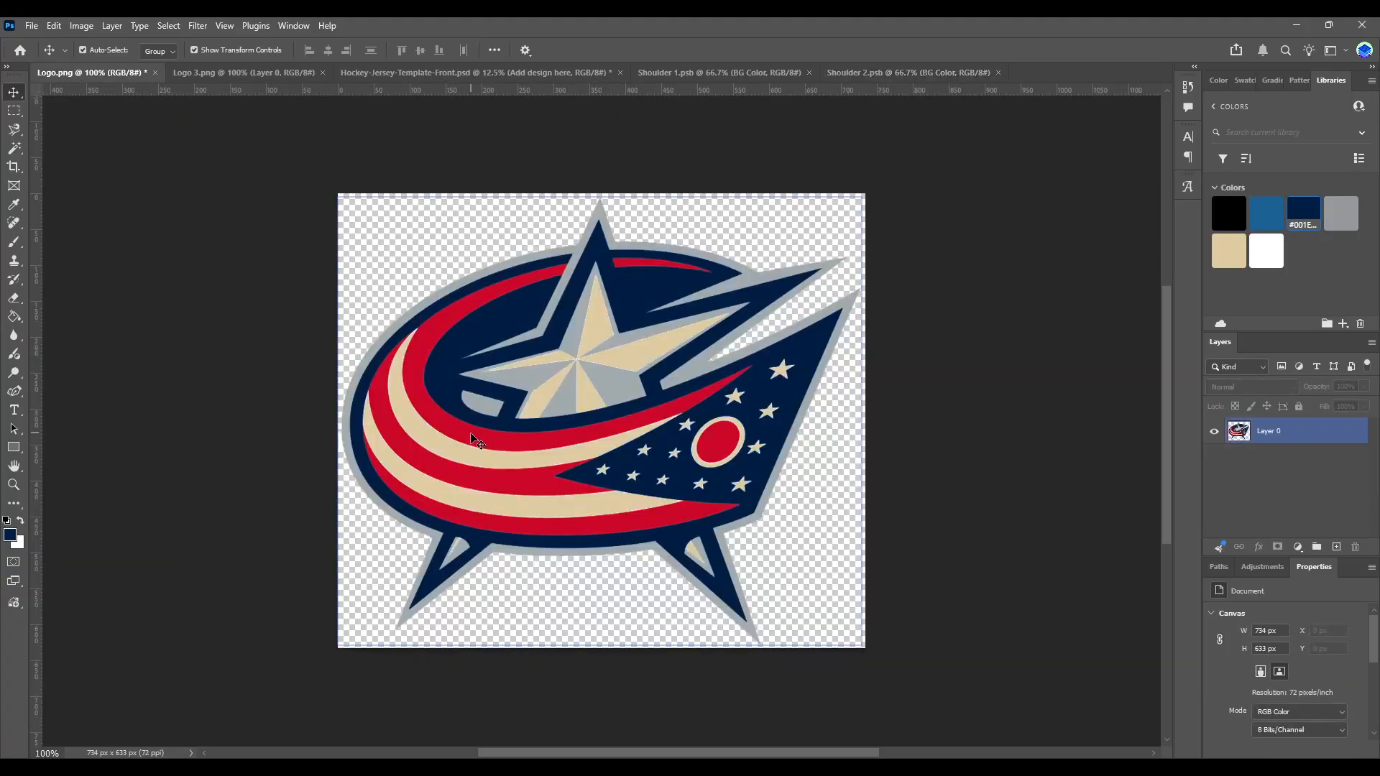
click(302, 248)
drag(529, 443, 790, 494)
drag(675, 416, 601, 413)
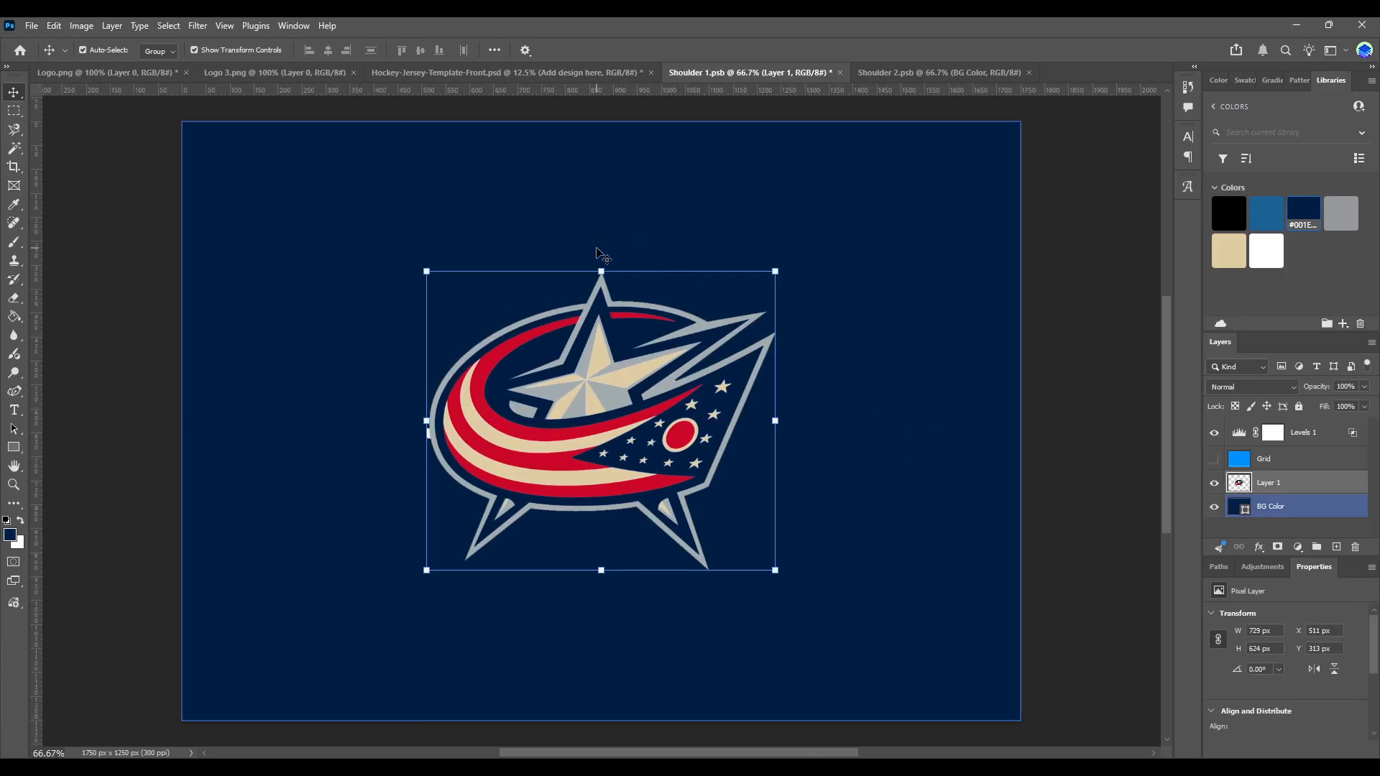
Step: Rotate the shoulder logo 90° clockwise, scale it to about 66%, and keep it centred on the canvas
key(ctrl)
key(ctrl+t)
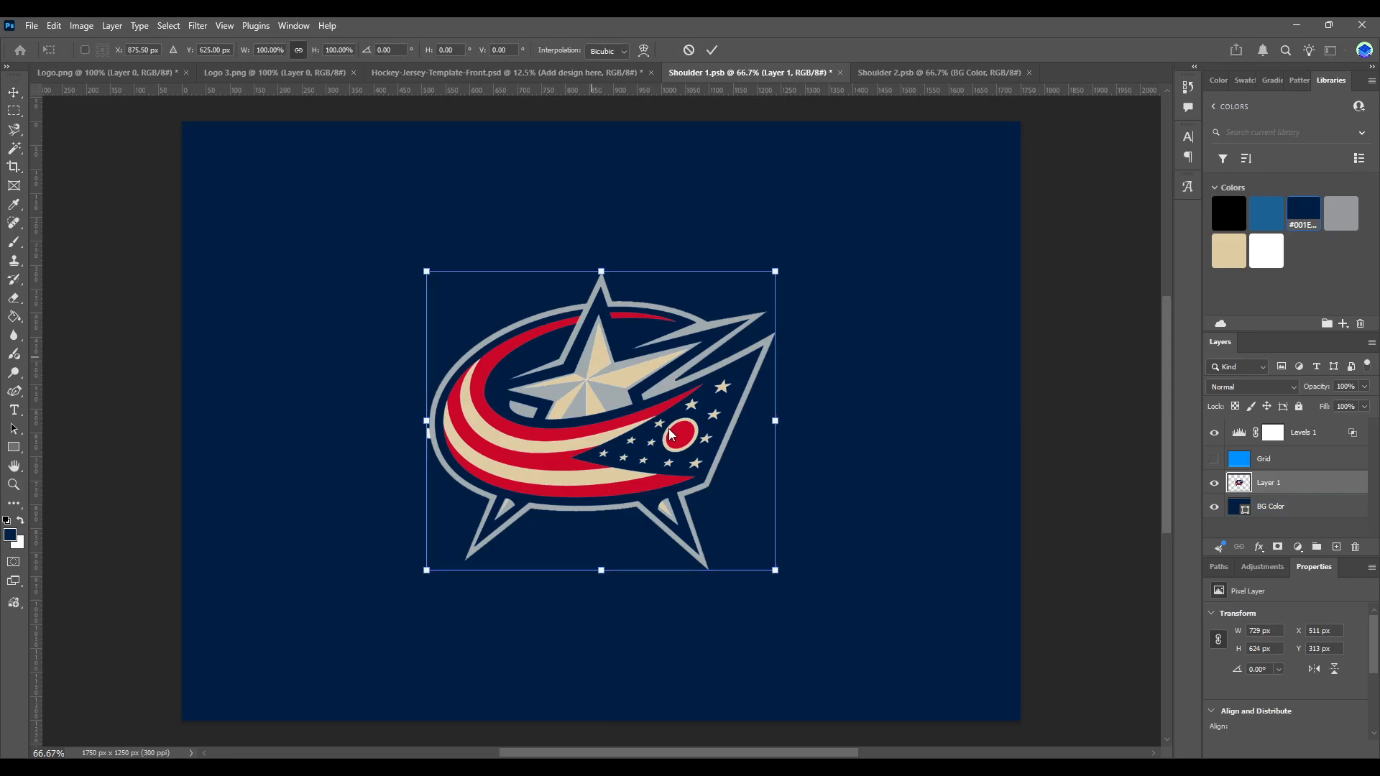
click(671, 623)
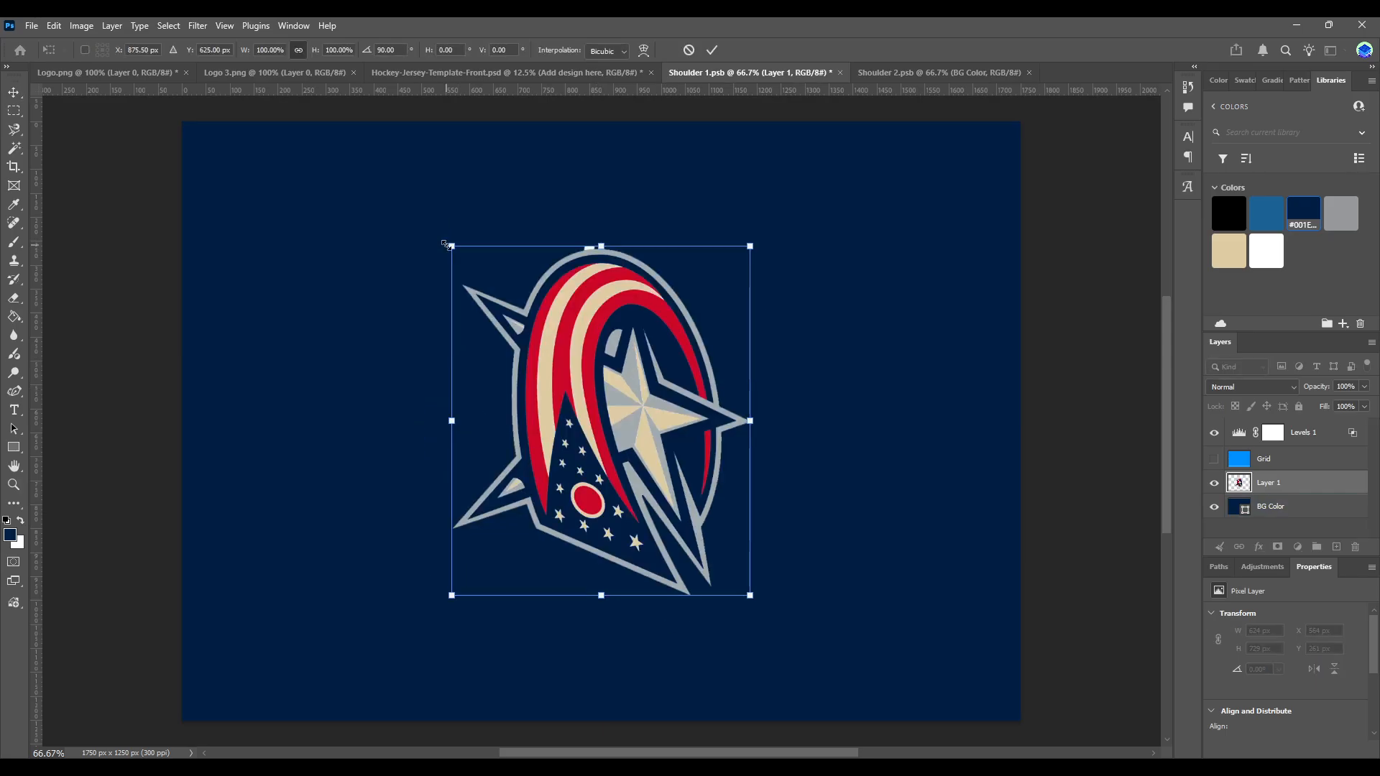
drag(460, 223, 563, 343)
mouse_move(644, 405)
mouse_down()
mouse_move(634, 392)
mouse_move(625, 402)
mouse_up()
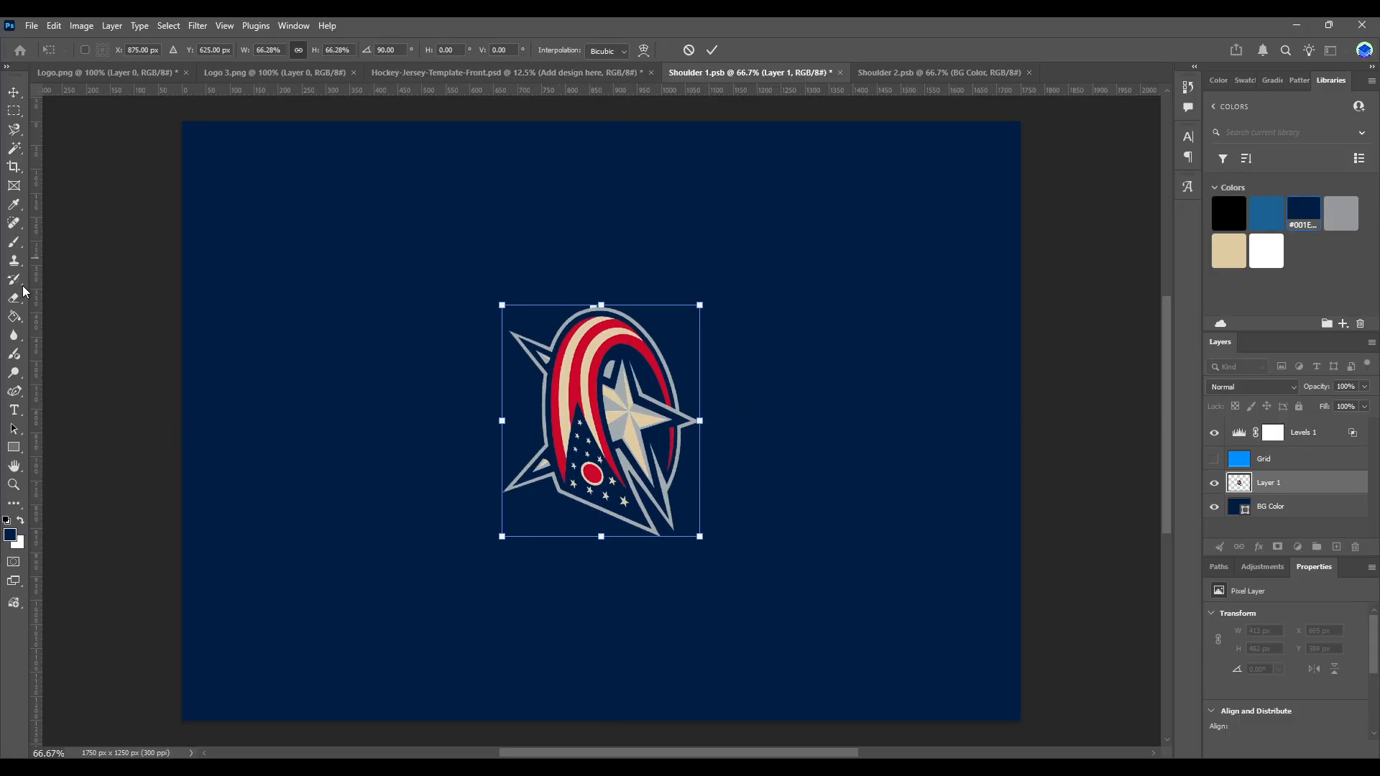
Step: Draw a rectangle about 1812 by 140 px, fill it with the library blue, and align it to the canvas's bottom edge
click(14, 447)
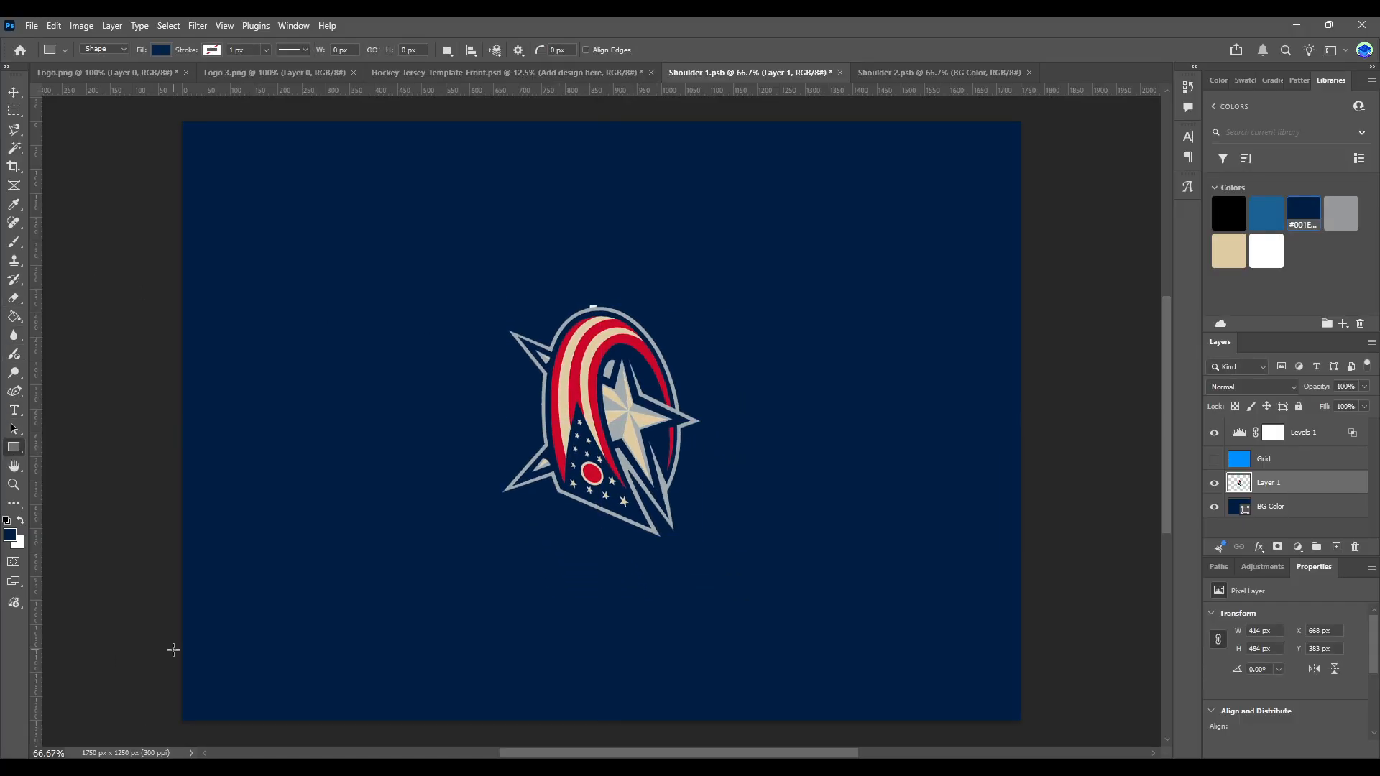
mouse_move(171, 645)
mouse_down()
mouse_move(829, 659)
mouse_move(1040, 711)
mouse_up()
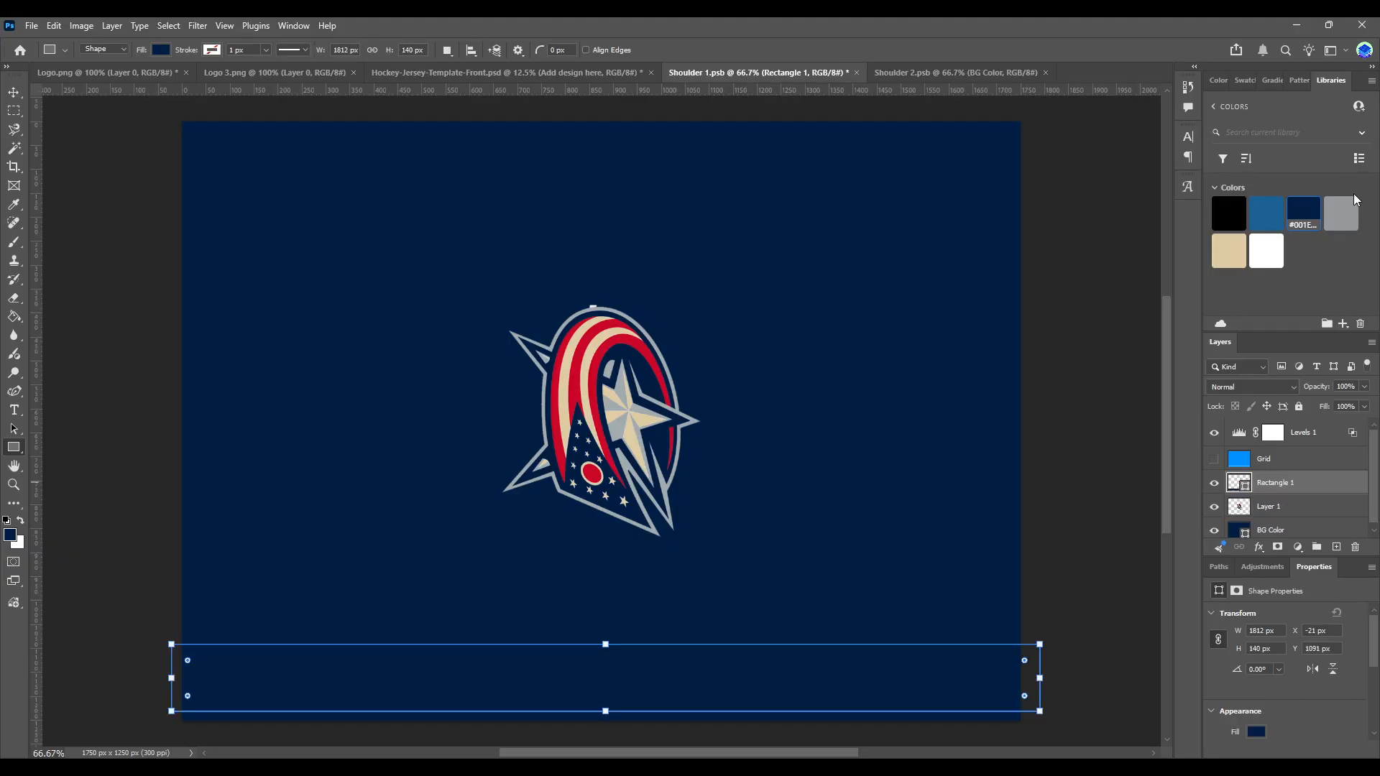
click(1266, 213)
key(v)
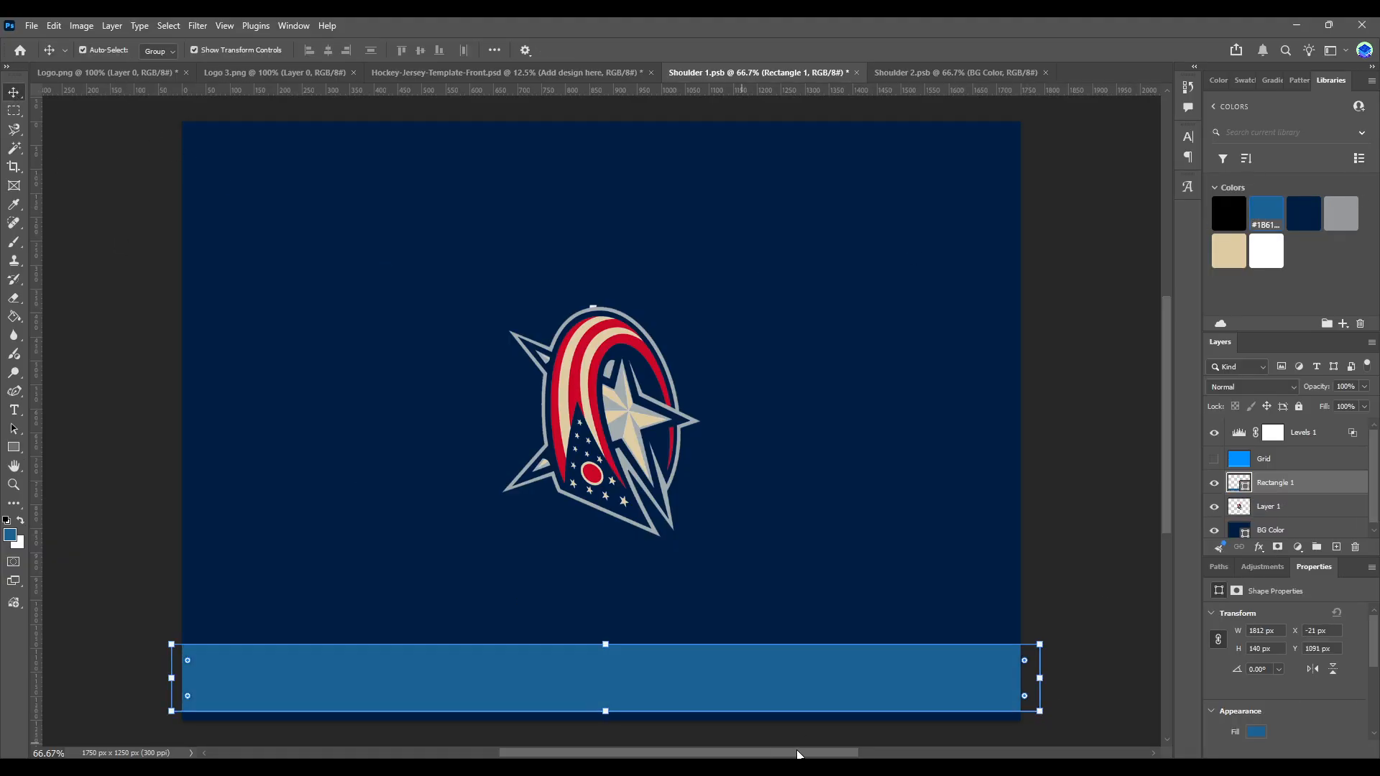
drag(756, 679, 752, 688)
Step: Add a grey stripe about 1808 by 62 px inside the blue band, save, and check the shoulder on the jersey
key(u)
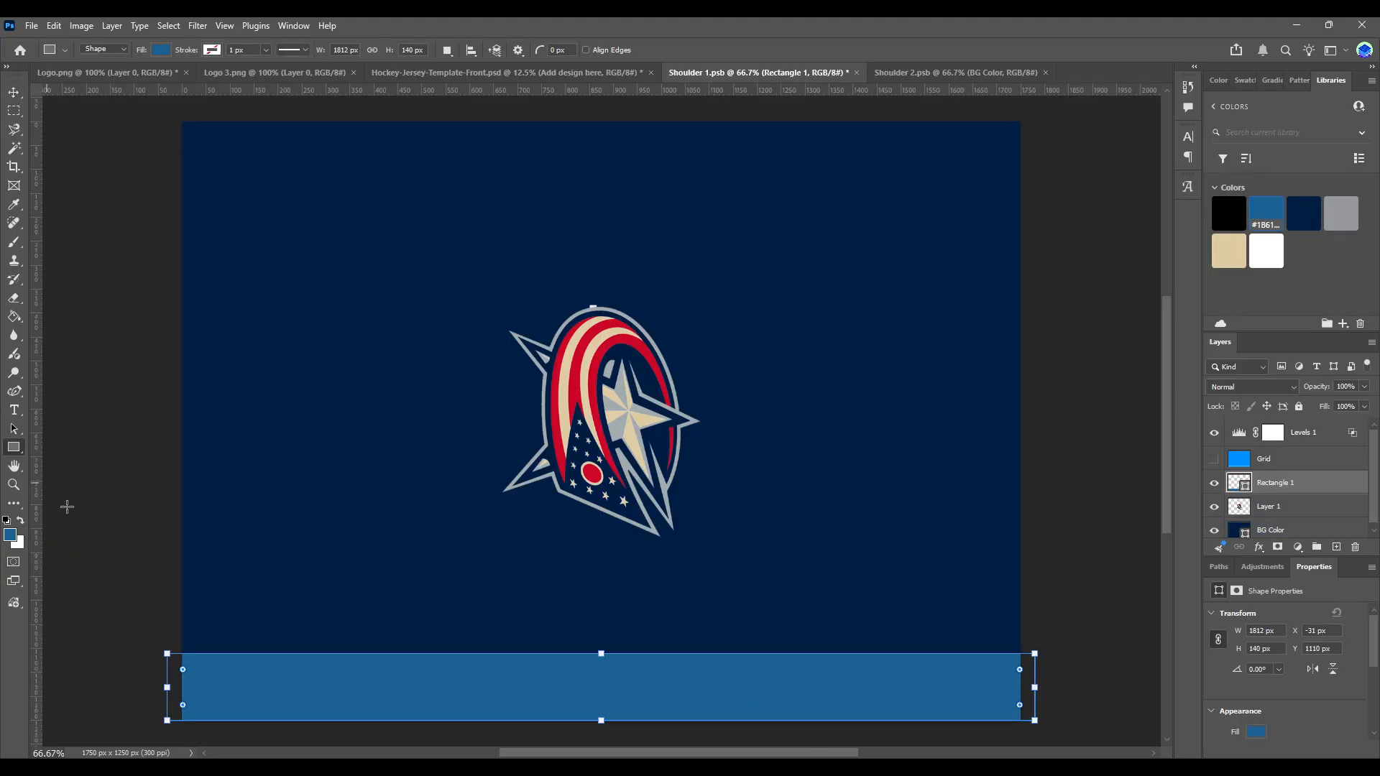
drag(200, 674, 1067, 702)
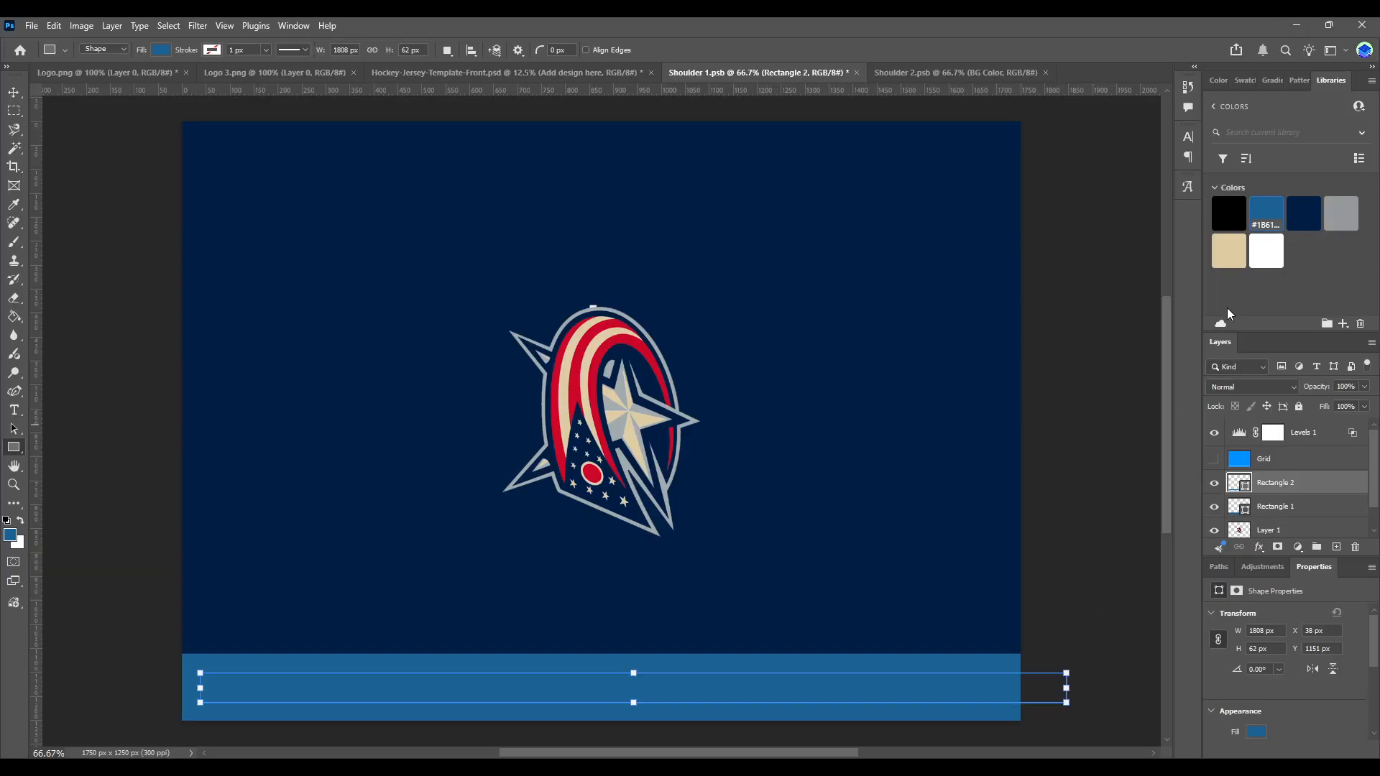
click(1341, 214)
key(v)
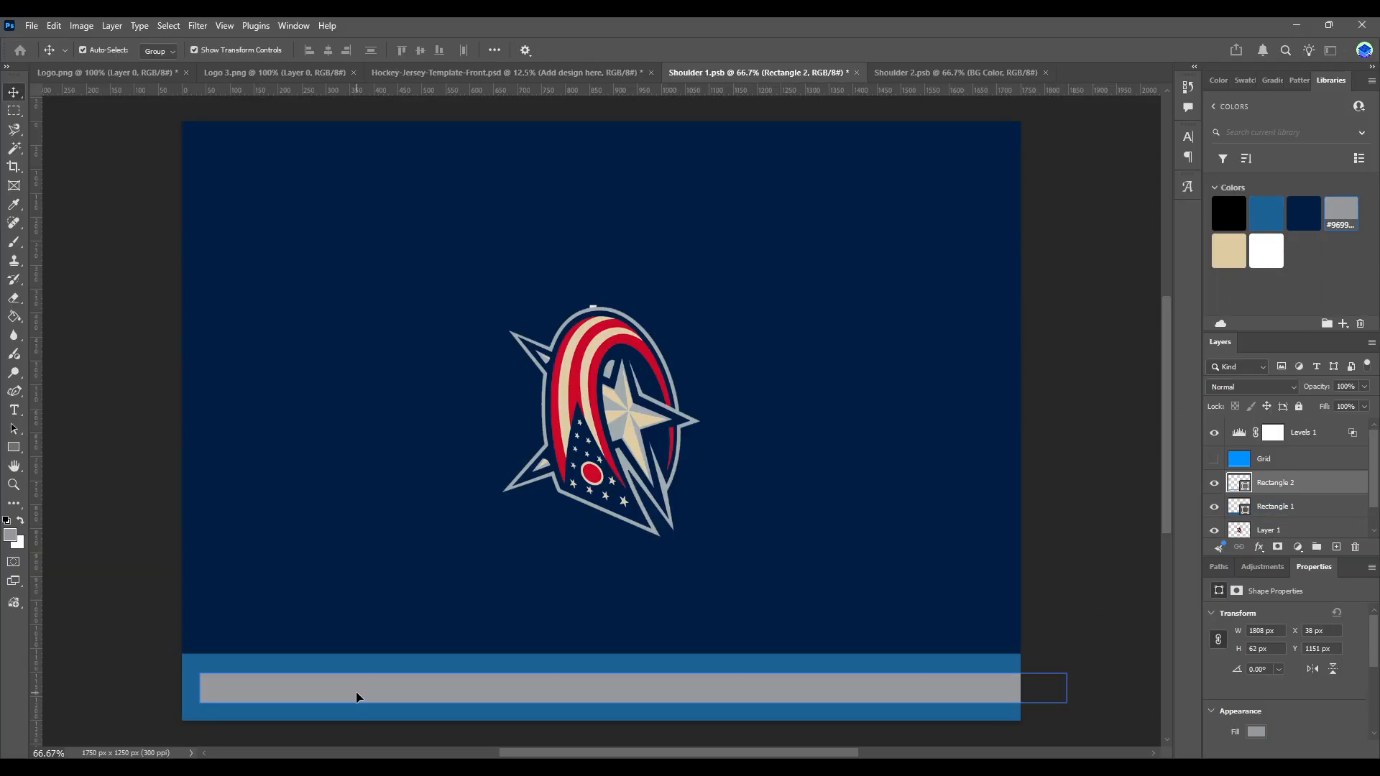
drag(357, 697, 280, 699)
key(ctrl+s)
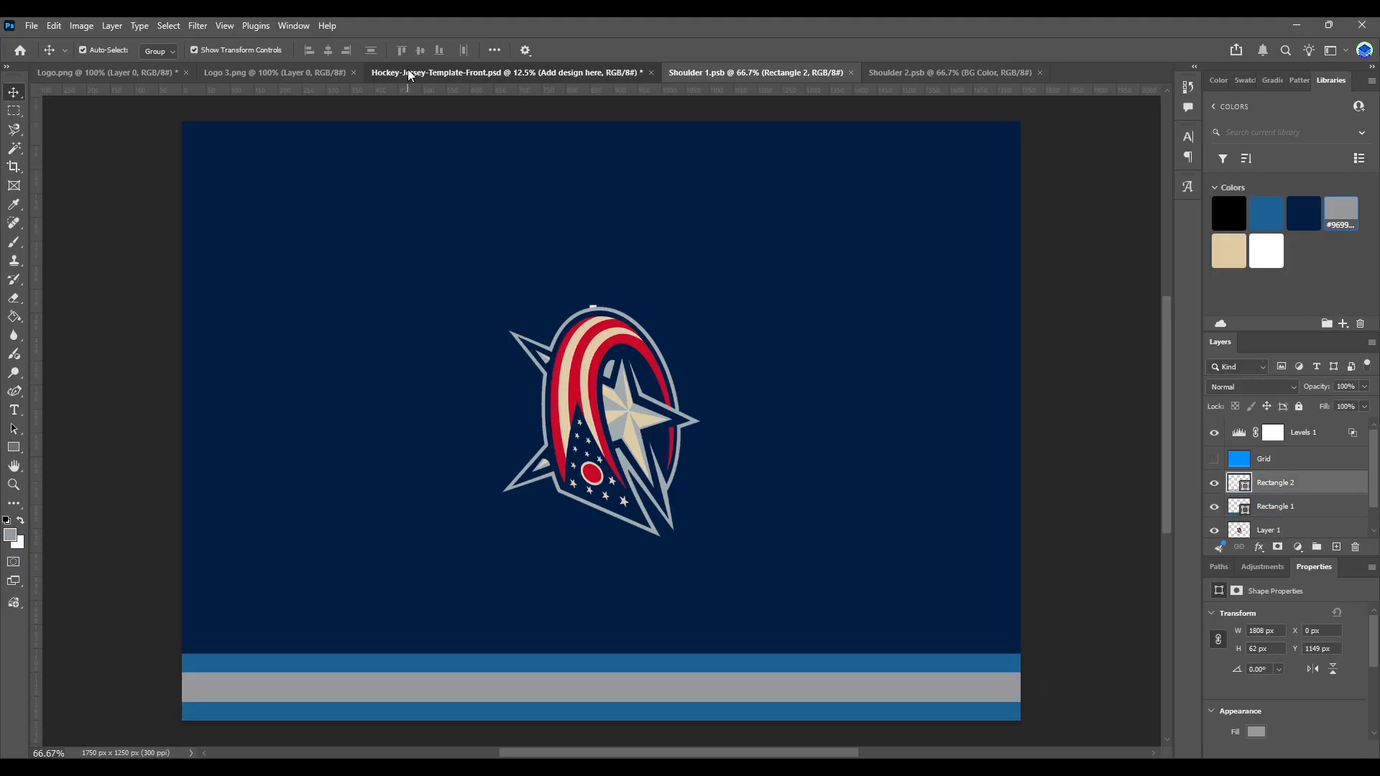
click(408, 69)
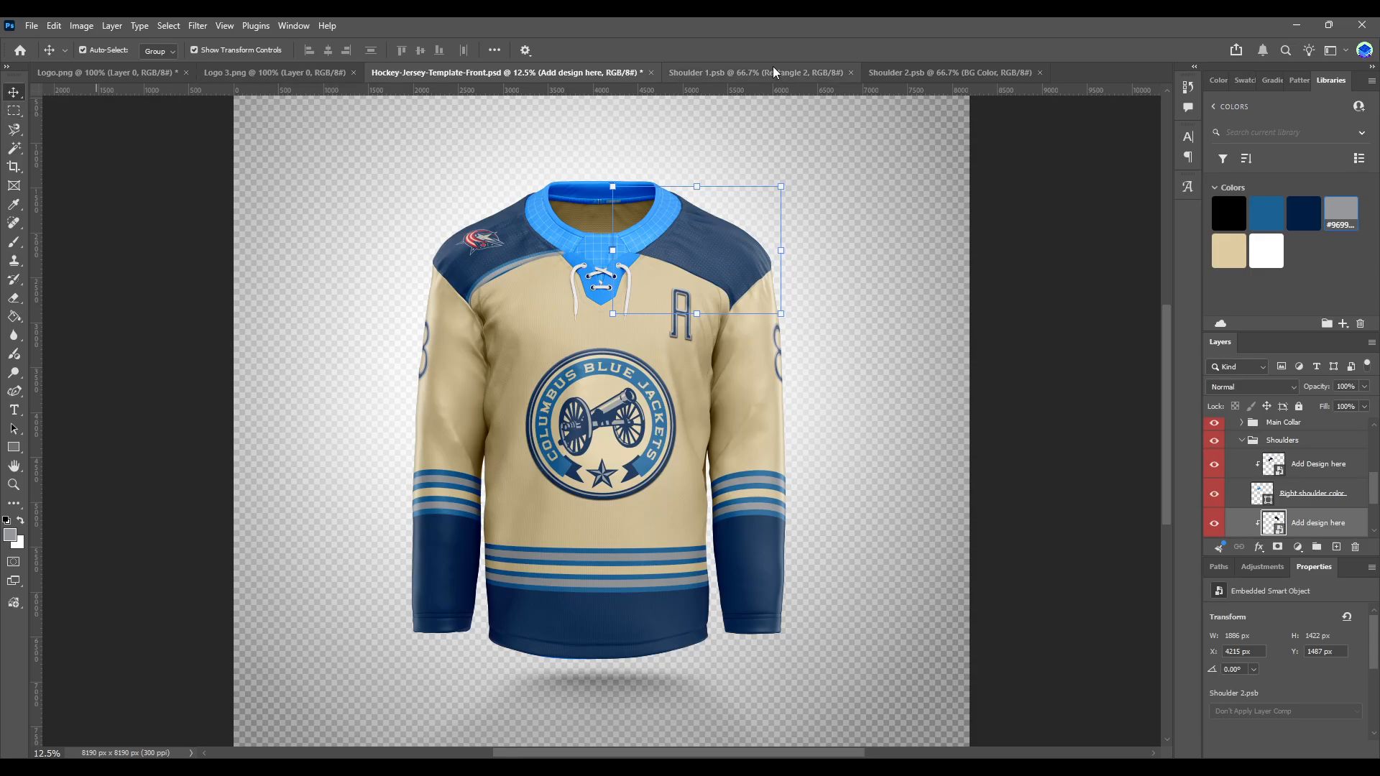
click(742, 69)
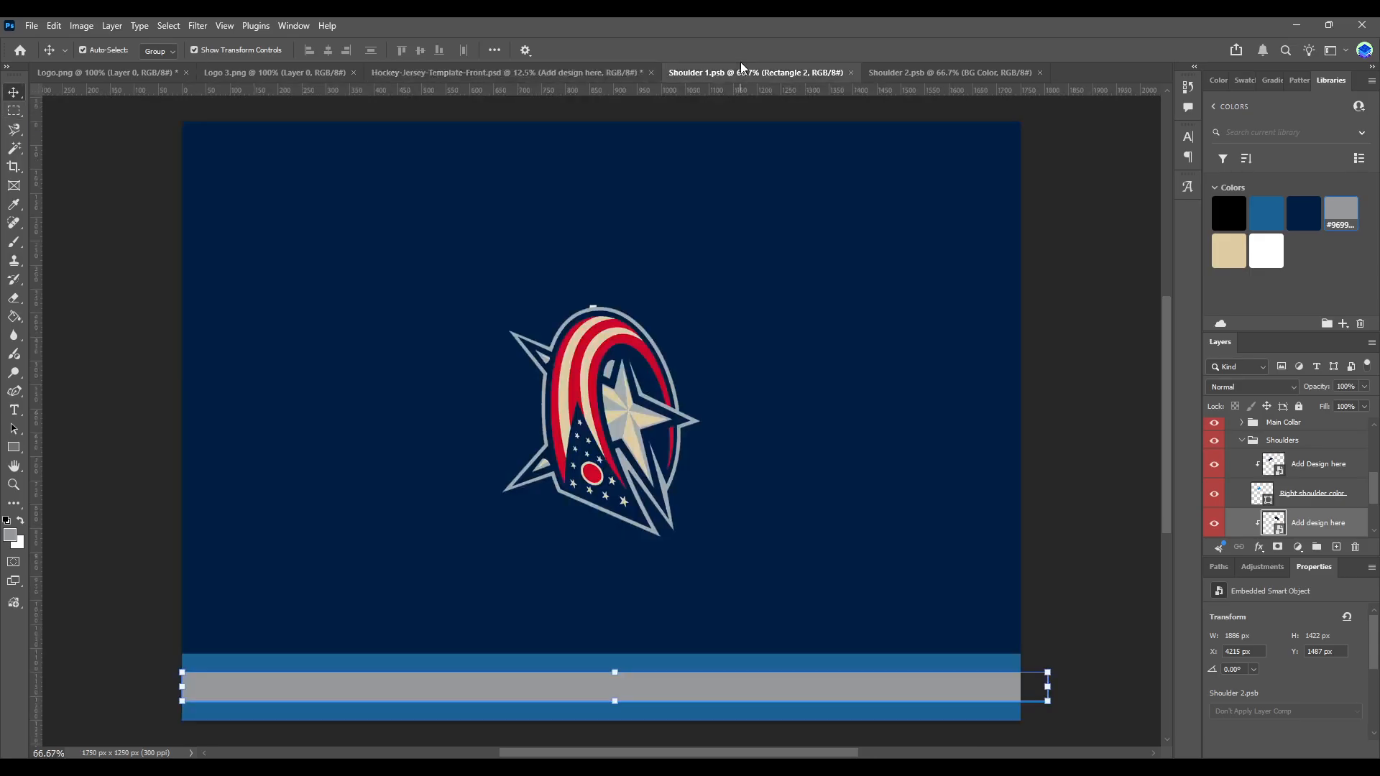
Step: Extend the blue band upward to a height of about 196 px, save, and check the shoulder on the jersey
click(145, 317)
click(253, 662)
key(u)
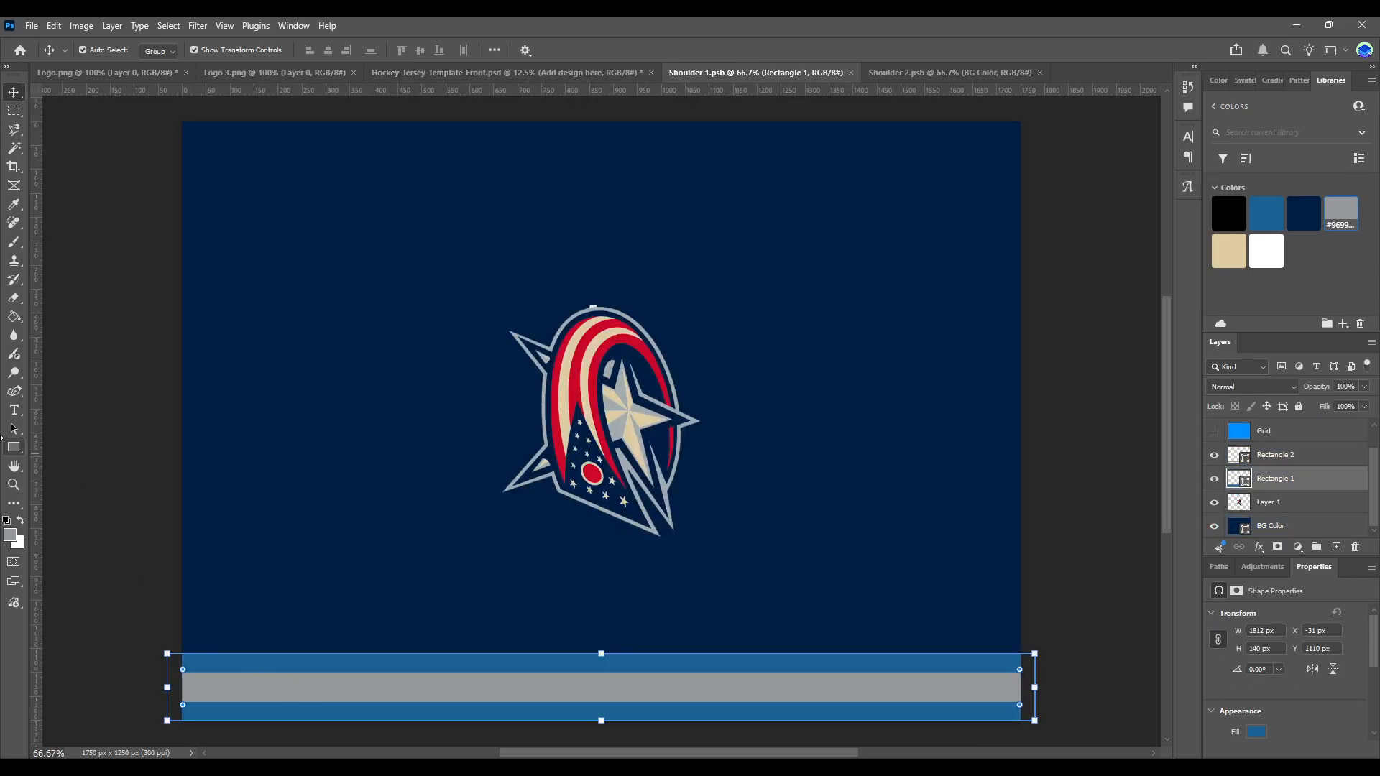
drag(612, 656, 612, 639)
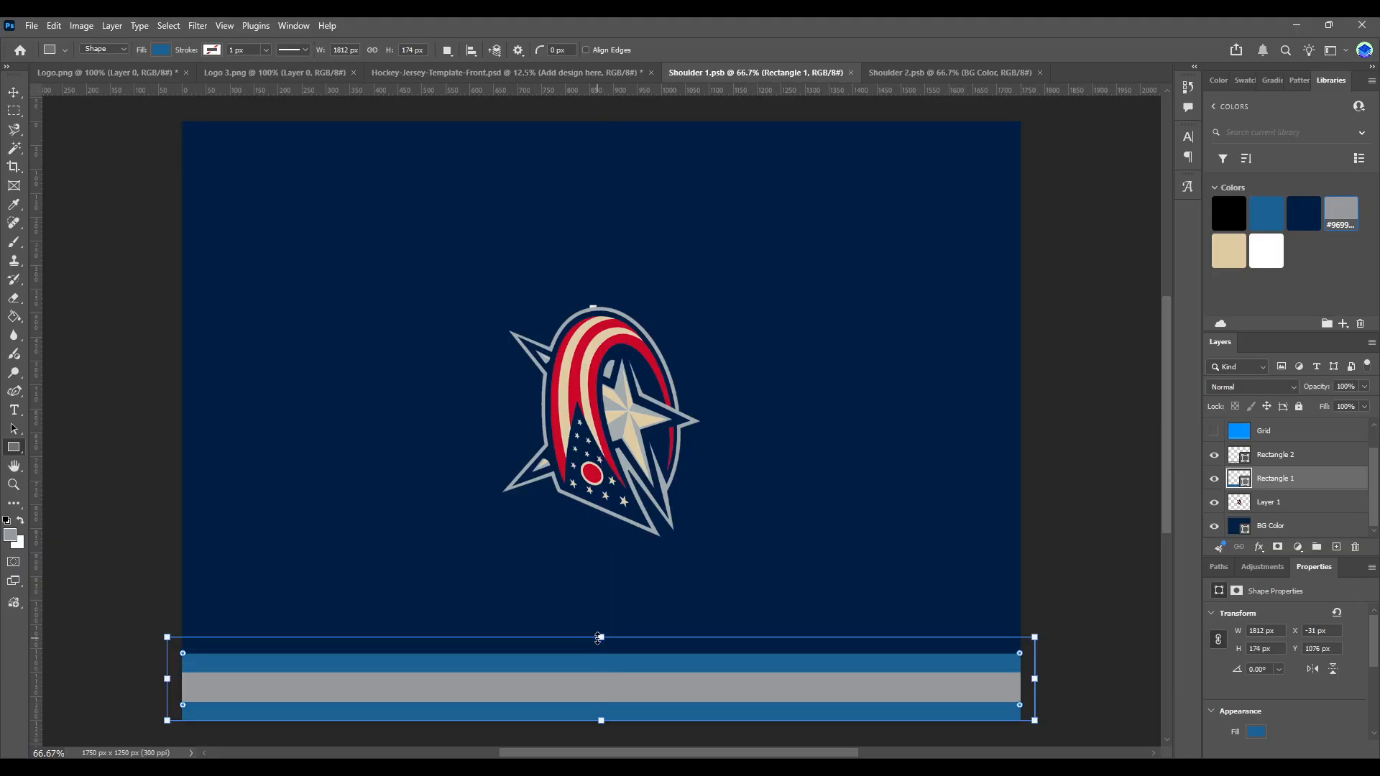
key(ctrl+s)
click(519, 72)
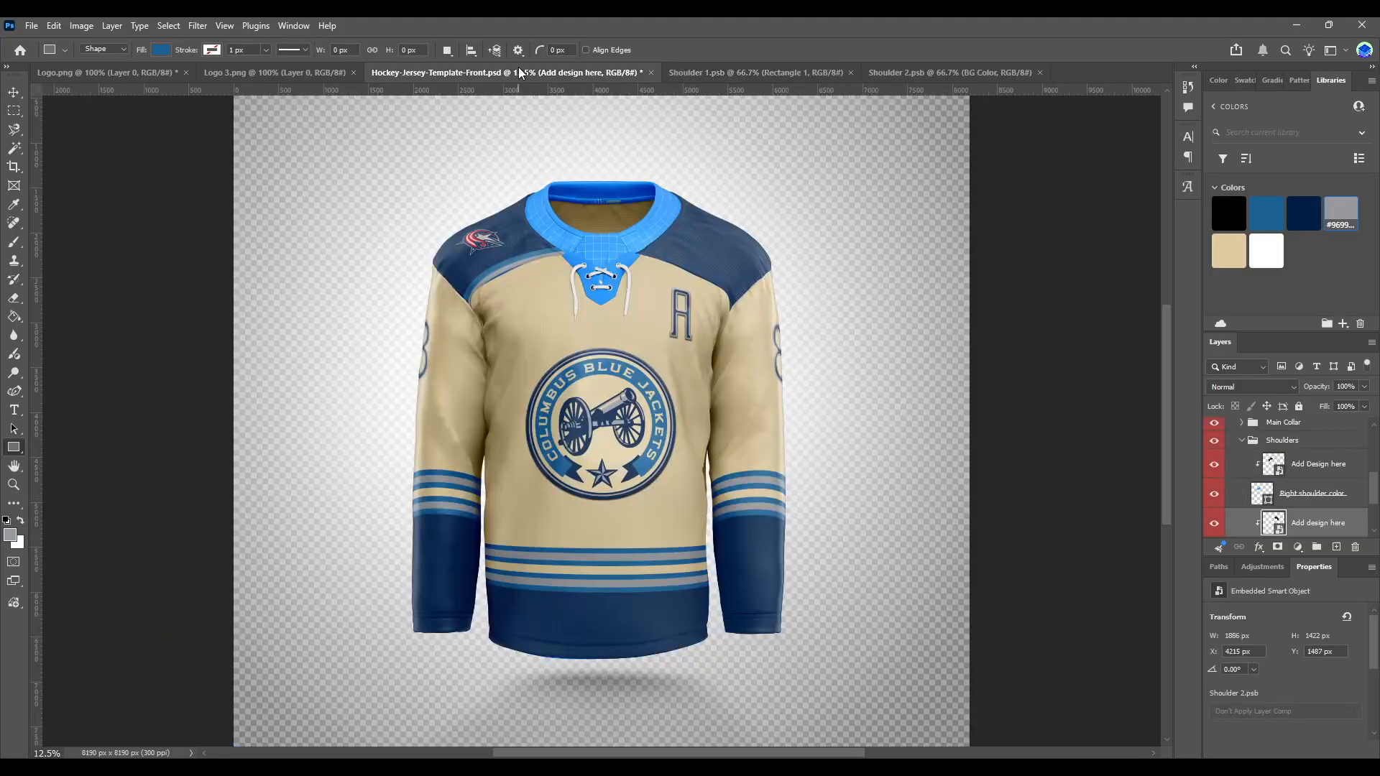
click(693, 72)
drag(598, 636, 599, 626)
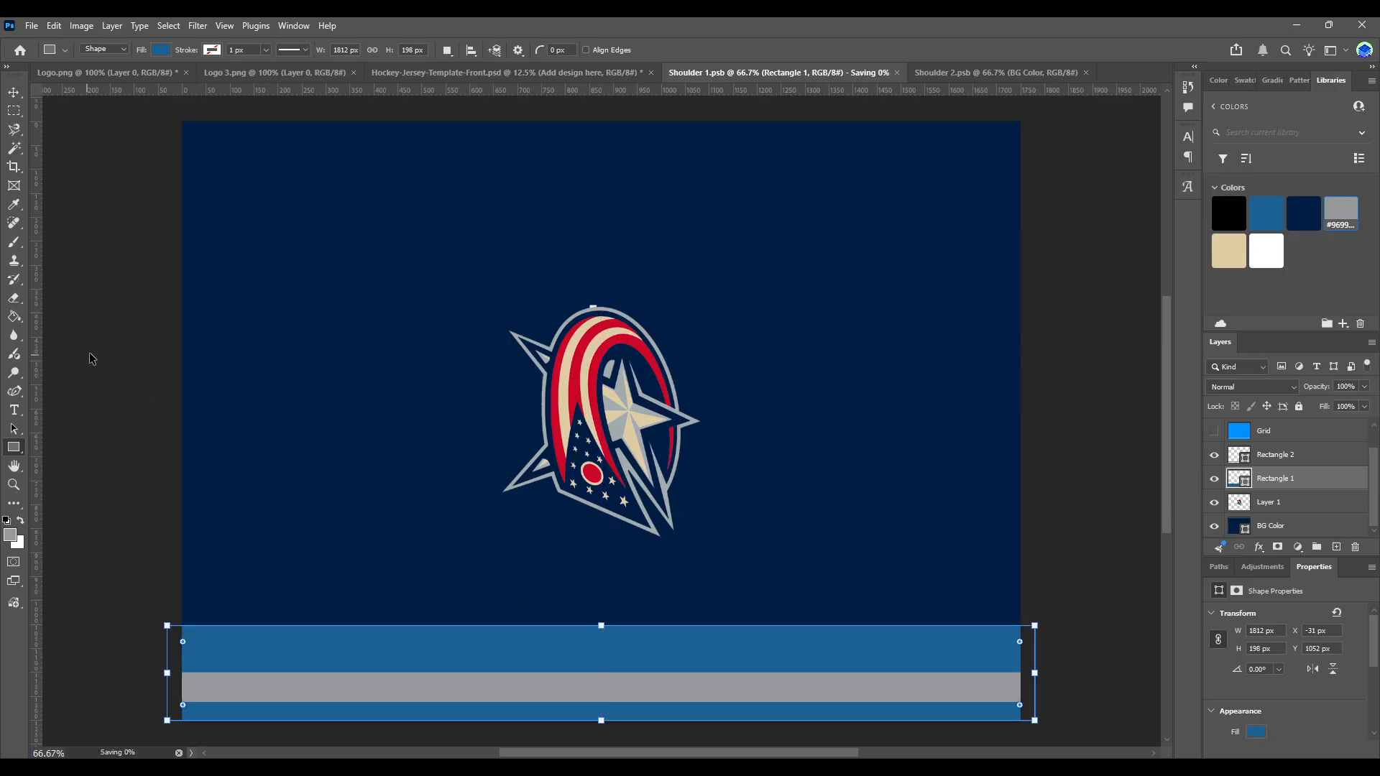
click(410, 66)
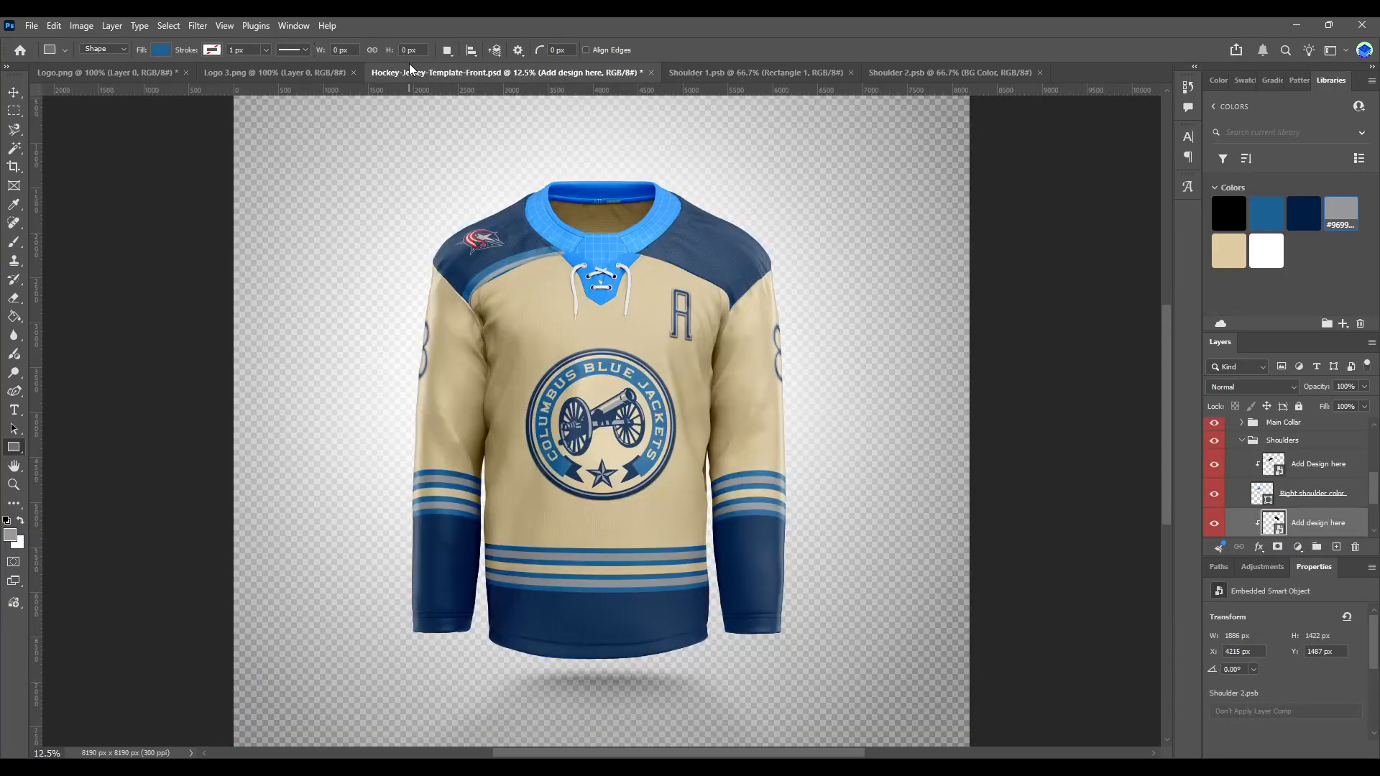
Step: Move the grey stripe in Shoulder 1.psb up to the middle of the blue band
click(669, 72)
key(v)
click(445, 679)
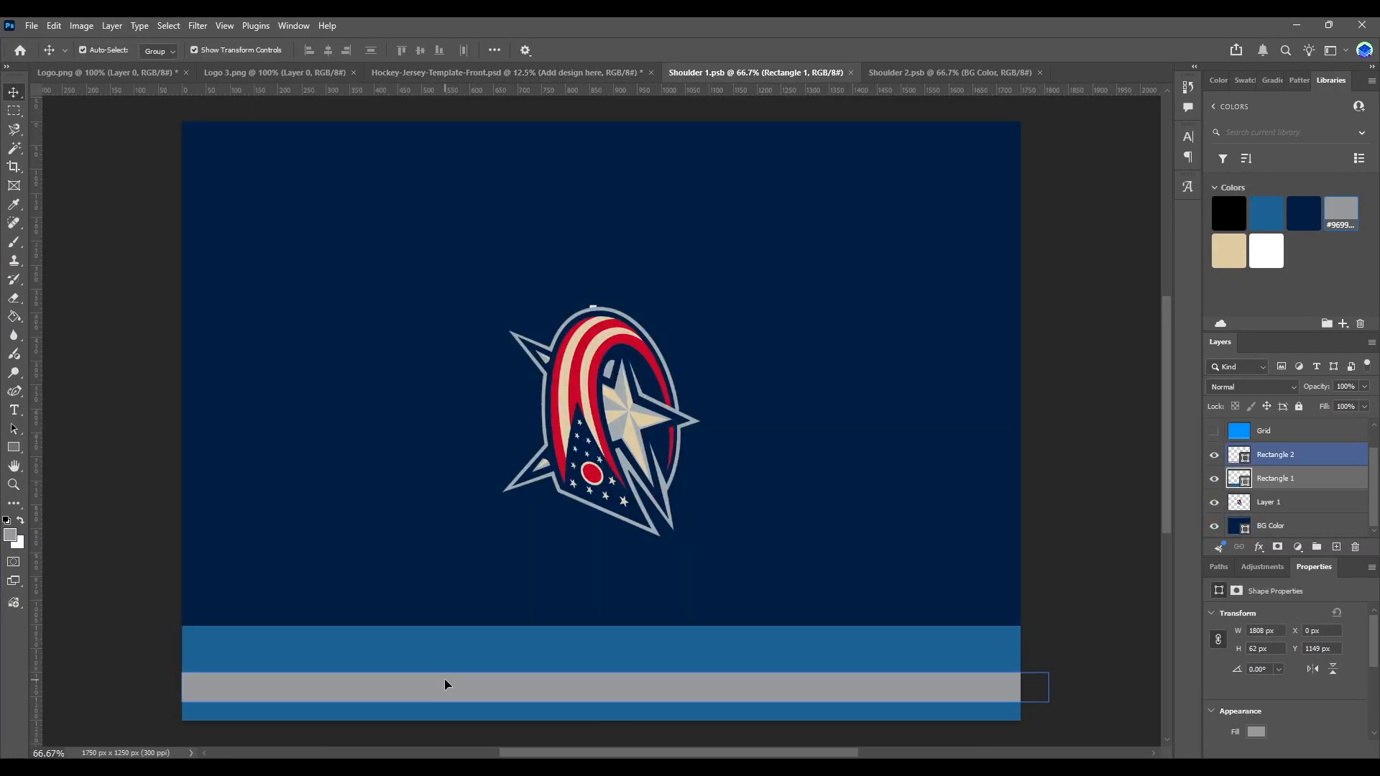
mouse_move(444, 679)
mouse_down()
mouse_move(425, 684)
mouse_move(424, 666)
mouse_up()
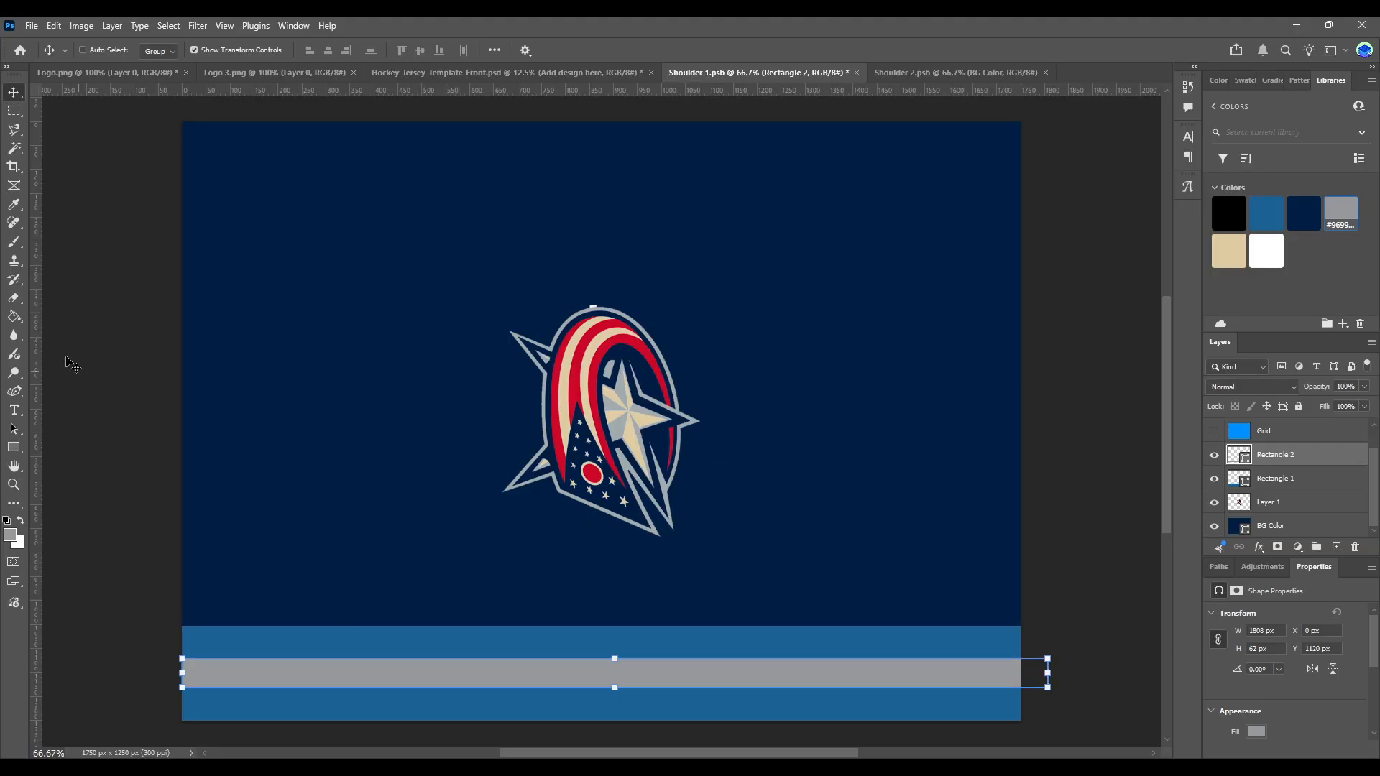
Step: Save the shoulder, move its grey stripe up to about Y 1101 px, save again, and check the jersey
key(ctrl+s)
click(460, 72)
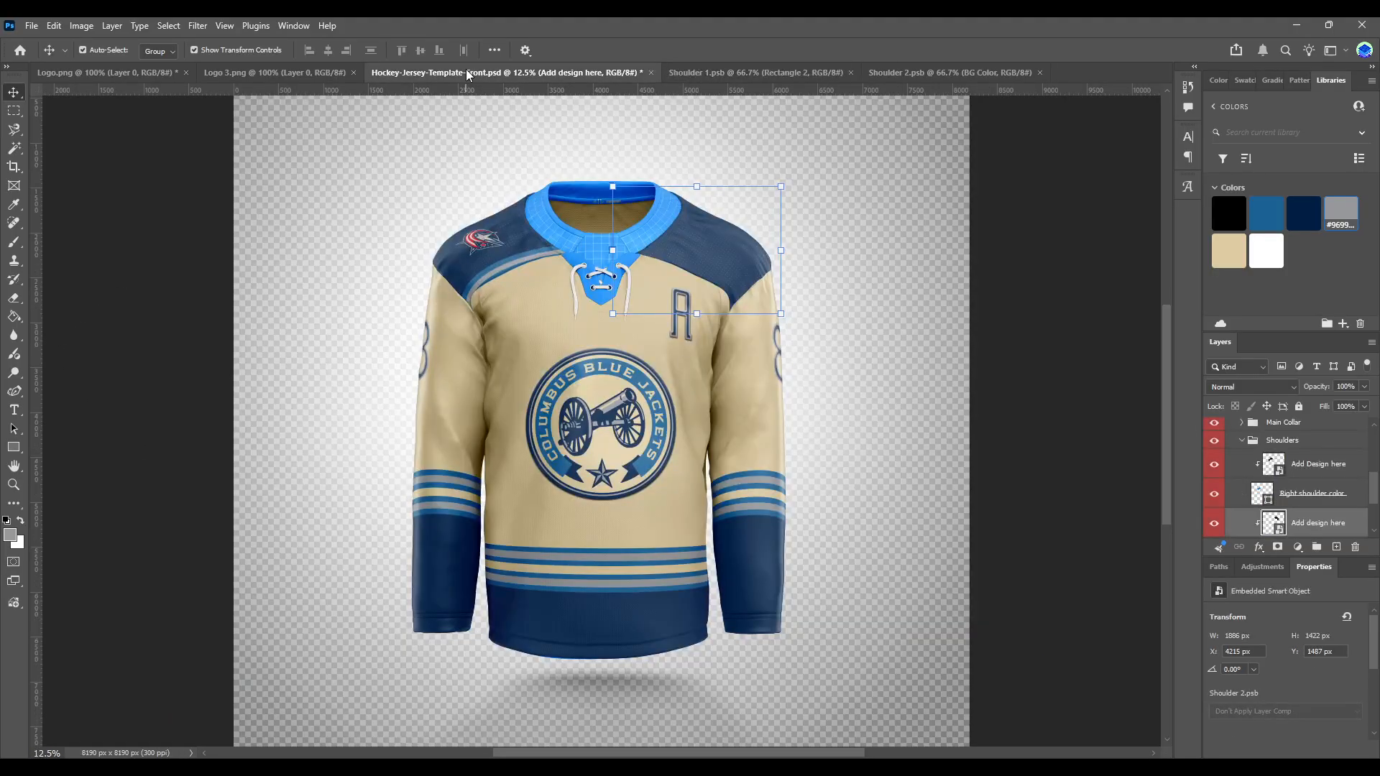
click(691, 72)
drag(502, 684, 498, 670)
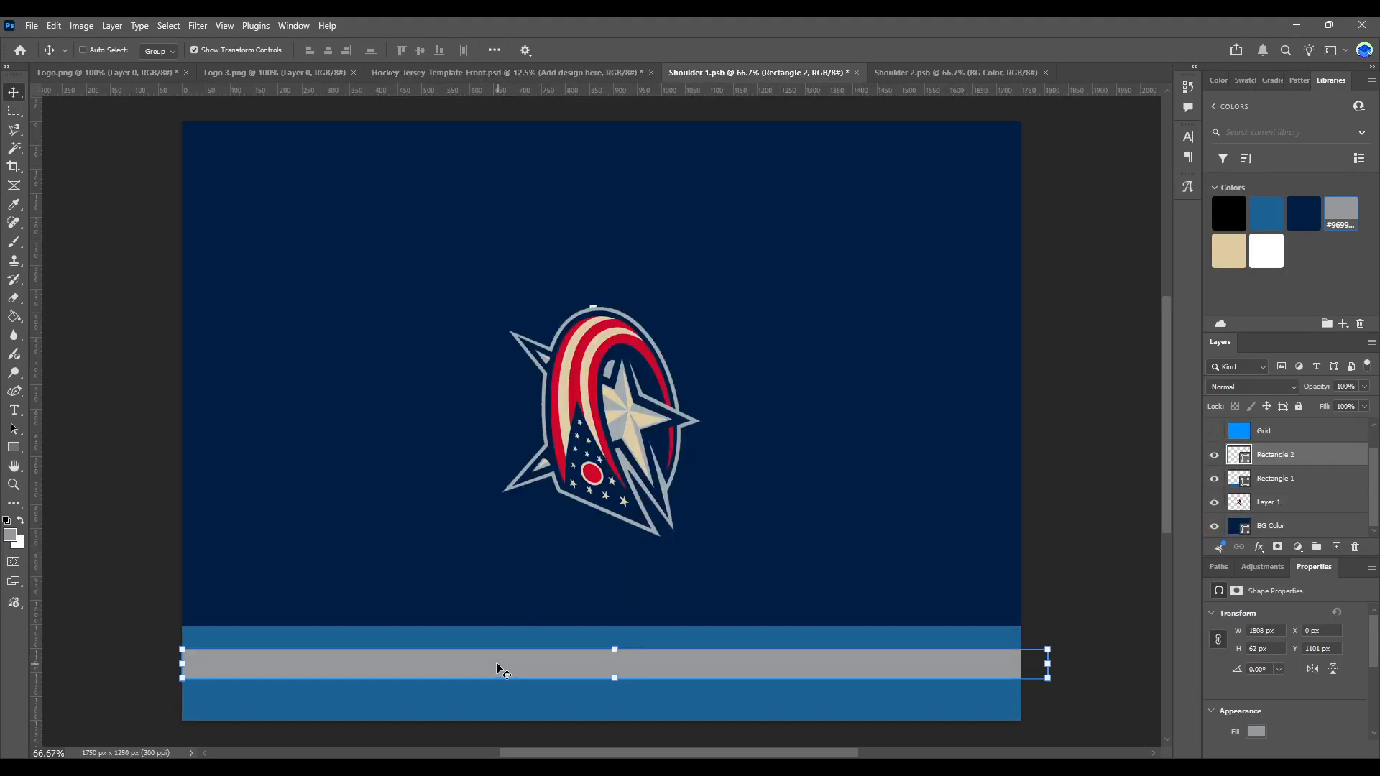
key(ctrl+s)
click(538, 74)
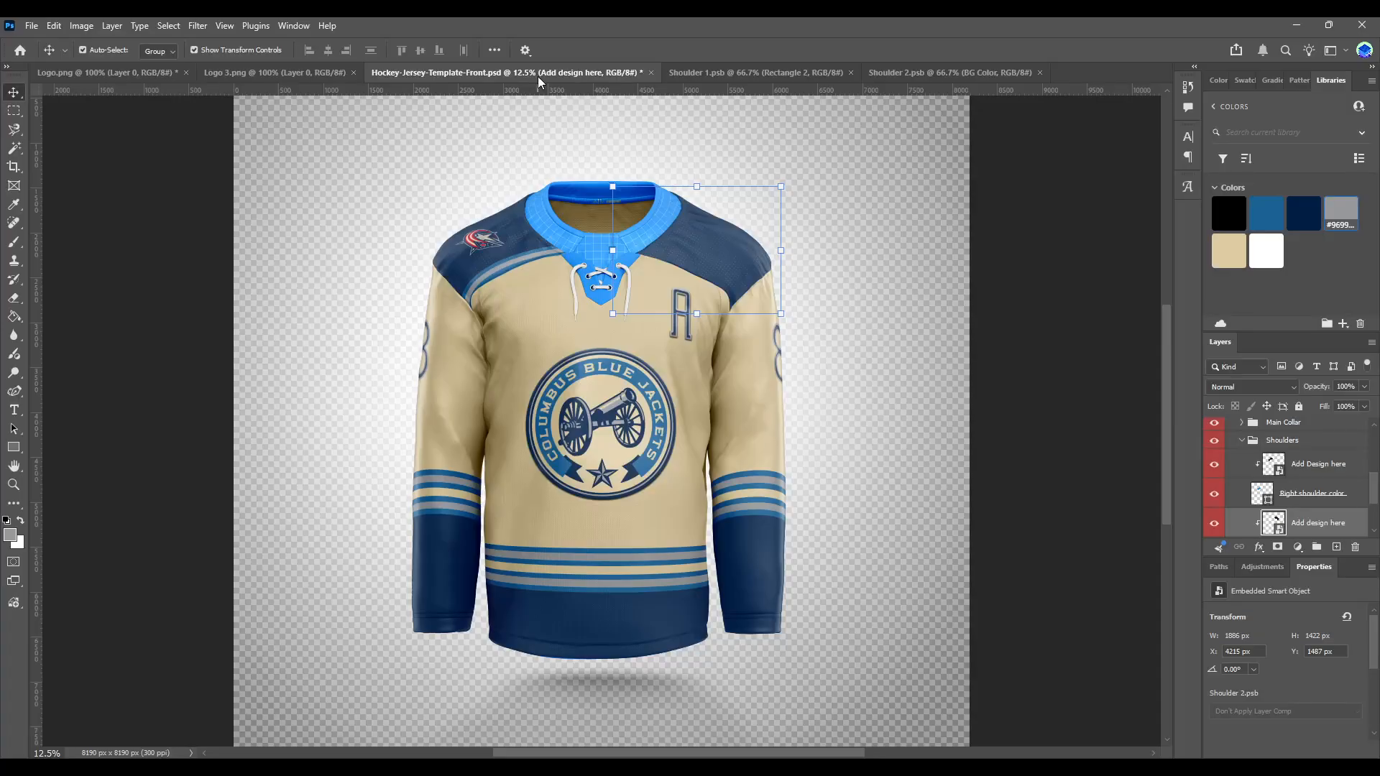
click(909, 201)
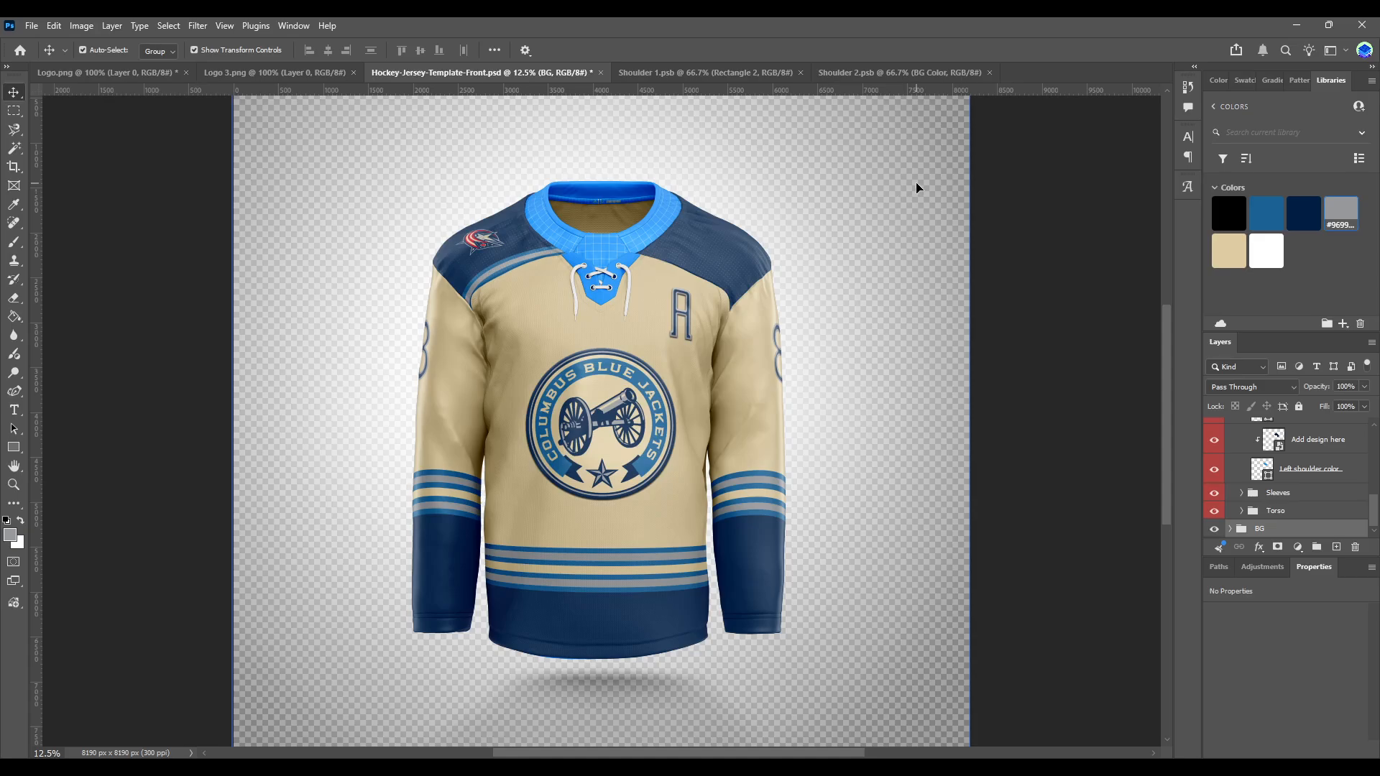
Step: Extend Shoulder 1.psb's blue band upward to 250 px high, move the grey stripe to about Y 1063 px, save, and check the jersey
click(684, 72)
click(363, 638)
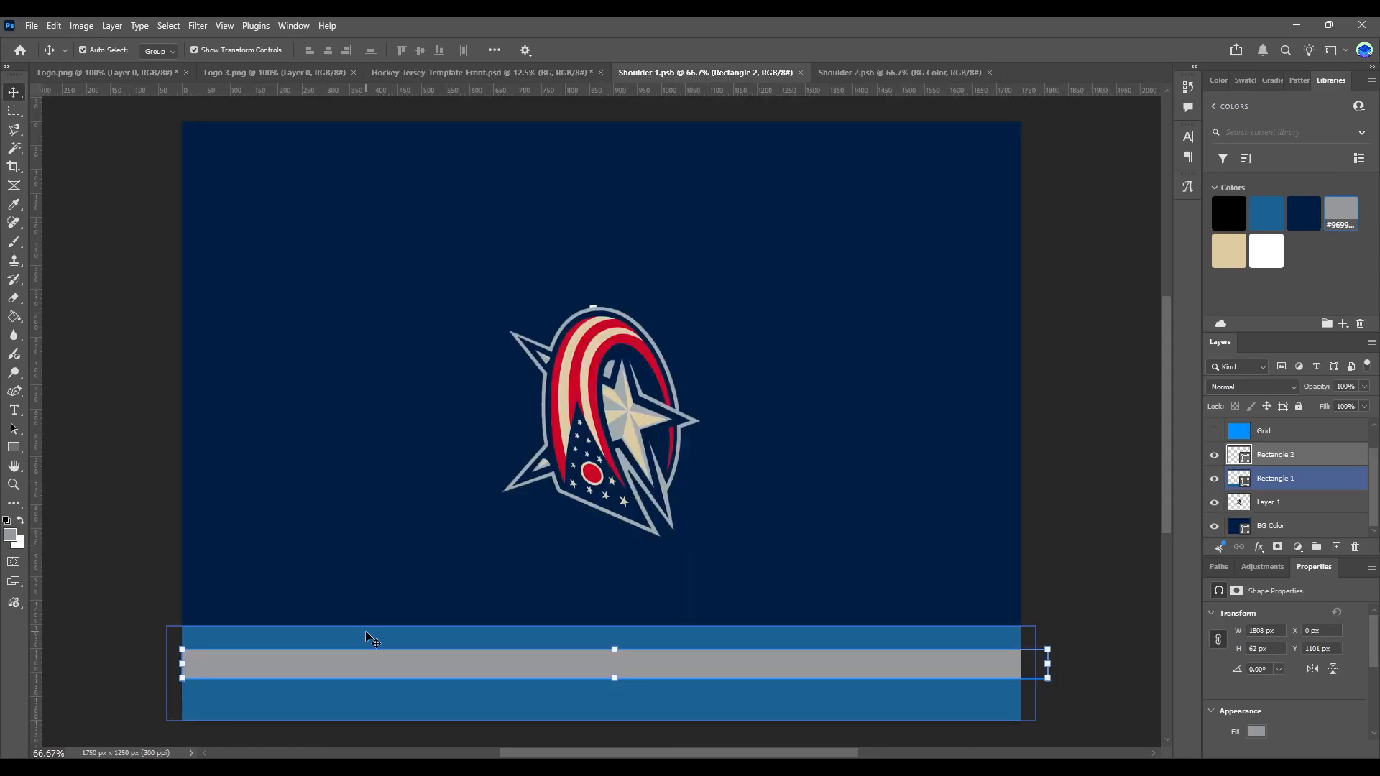
click(16, 450)
drag(607, 626, 607, 601)
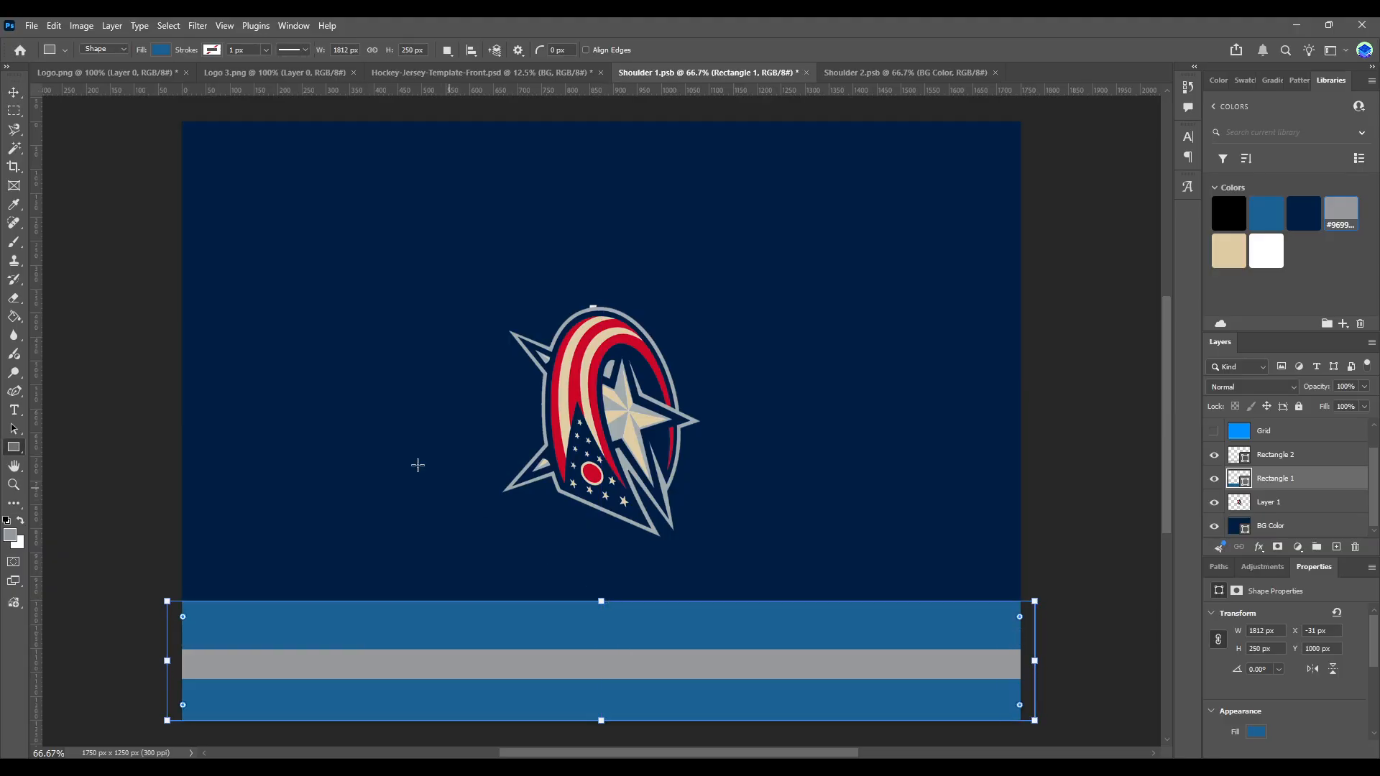
click(14, 92)
drag(607, 662, 615, 644)
click(467, 72)
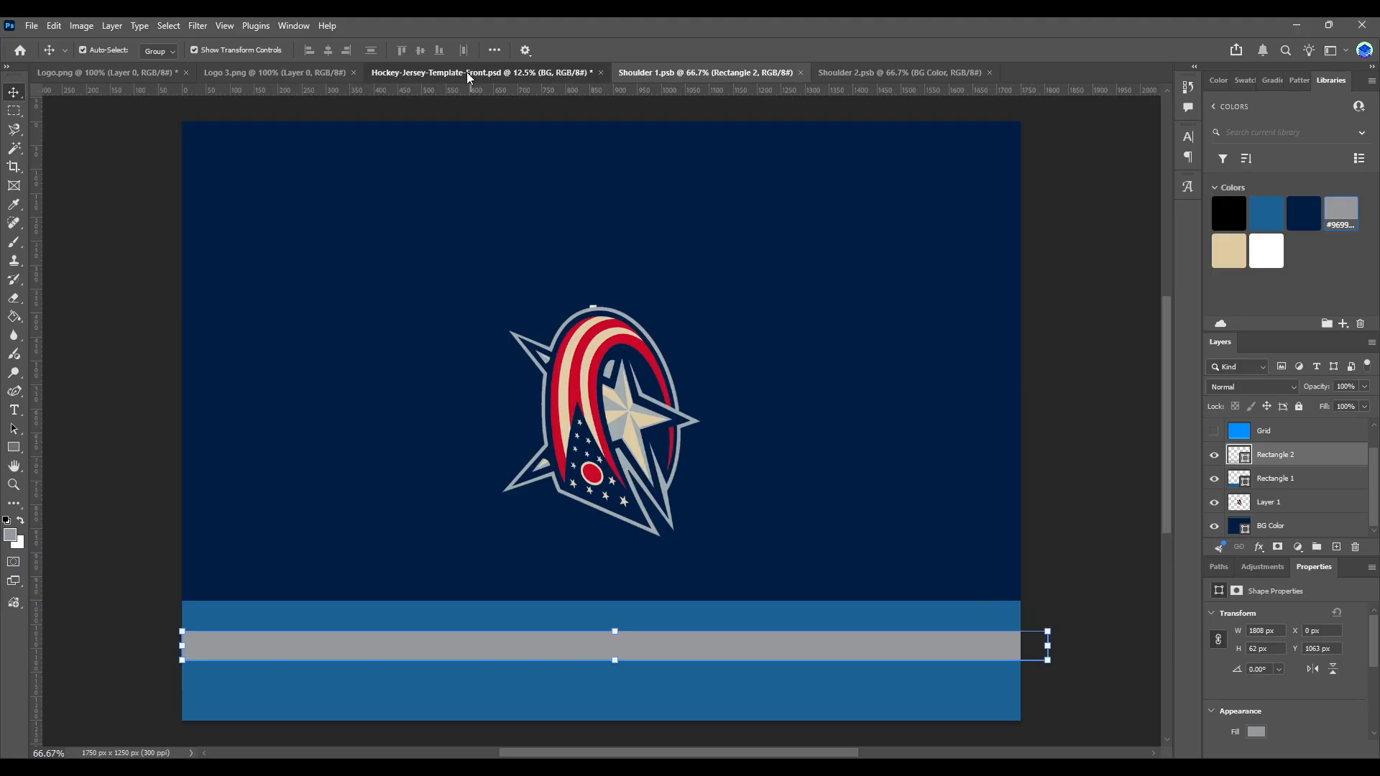
Step: Fill the beige areas of the logo in Shoulder 1.psb with the white library colour
click(679, 74)
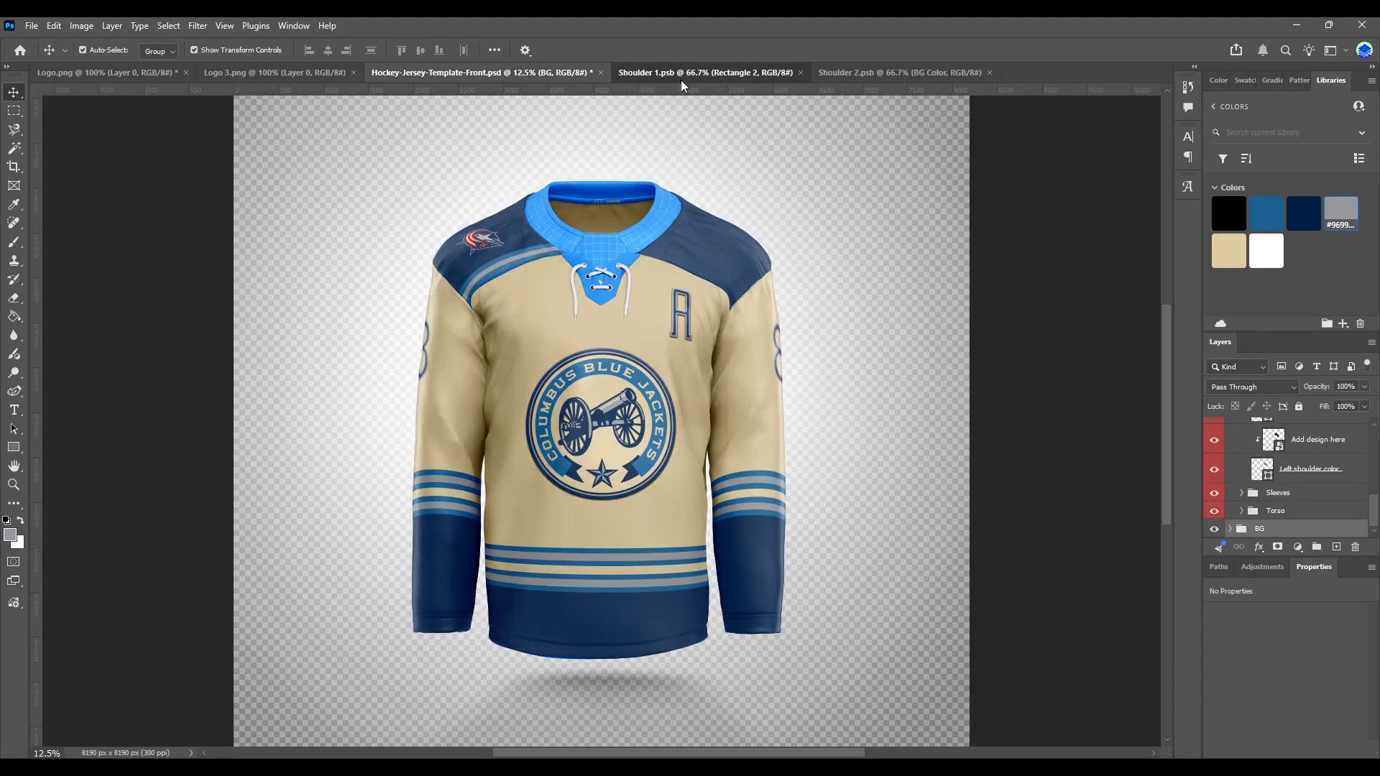
click(1270, 258)
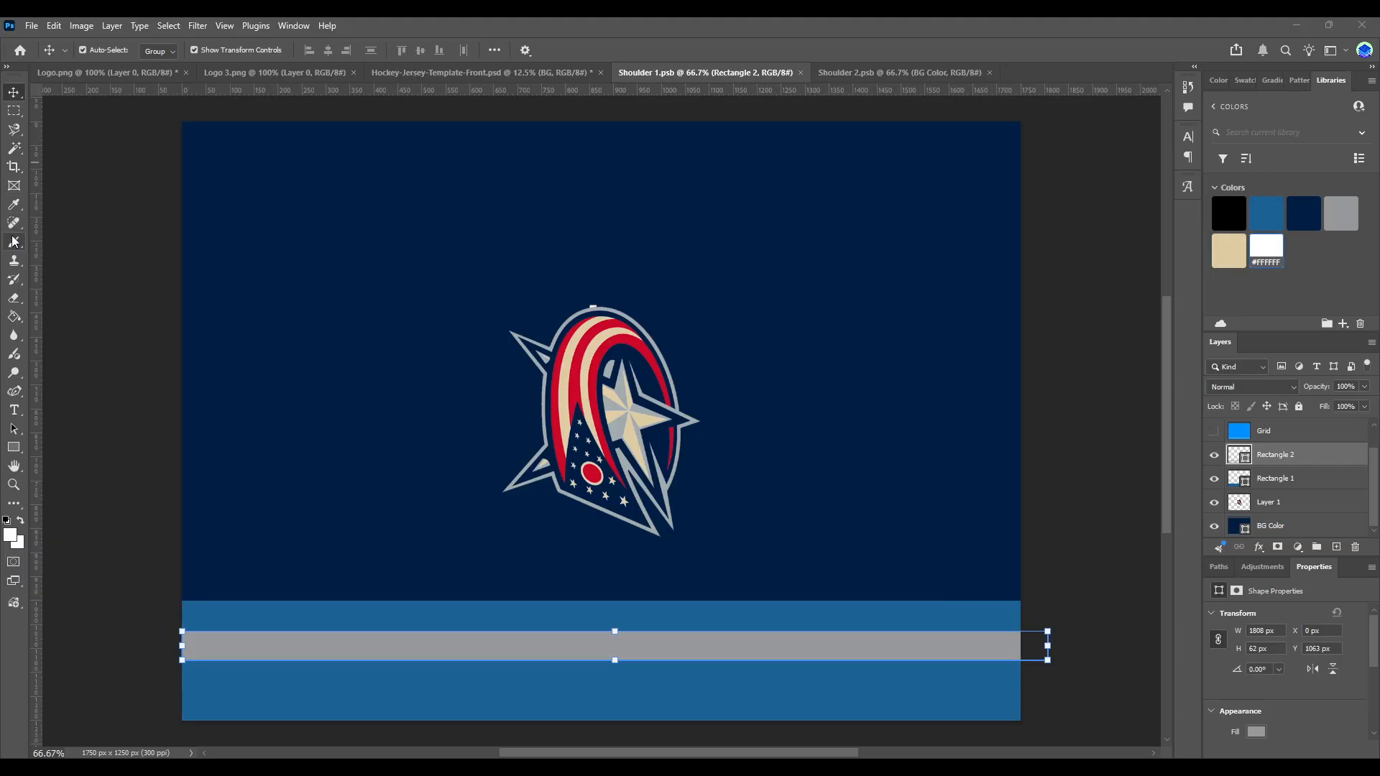
click(14, 316)
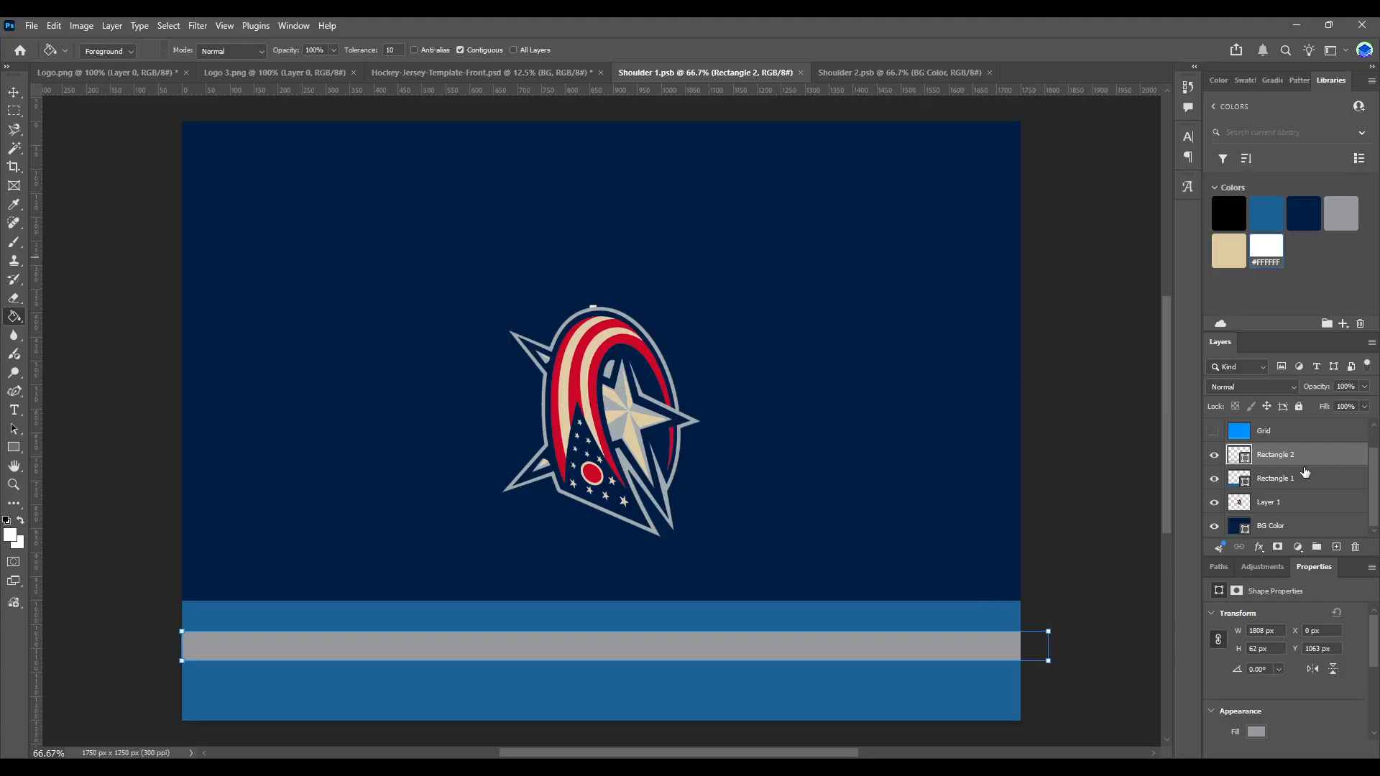
click(1294, 529)
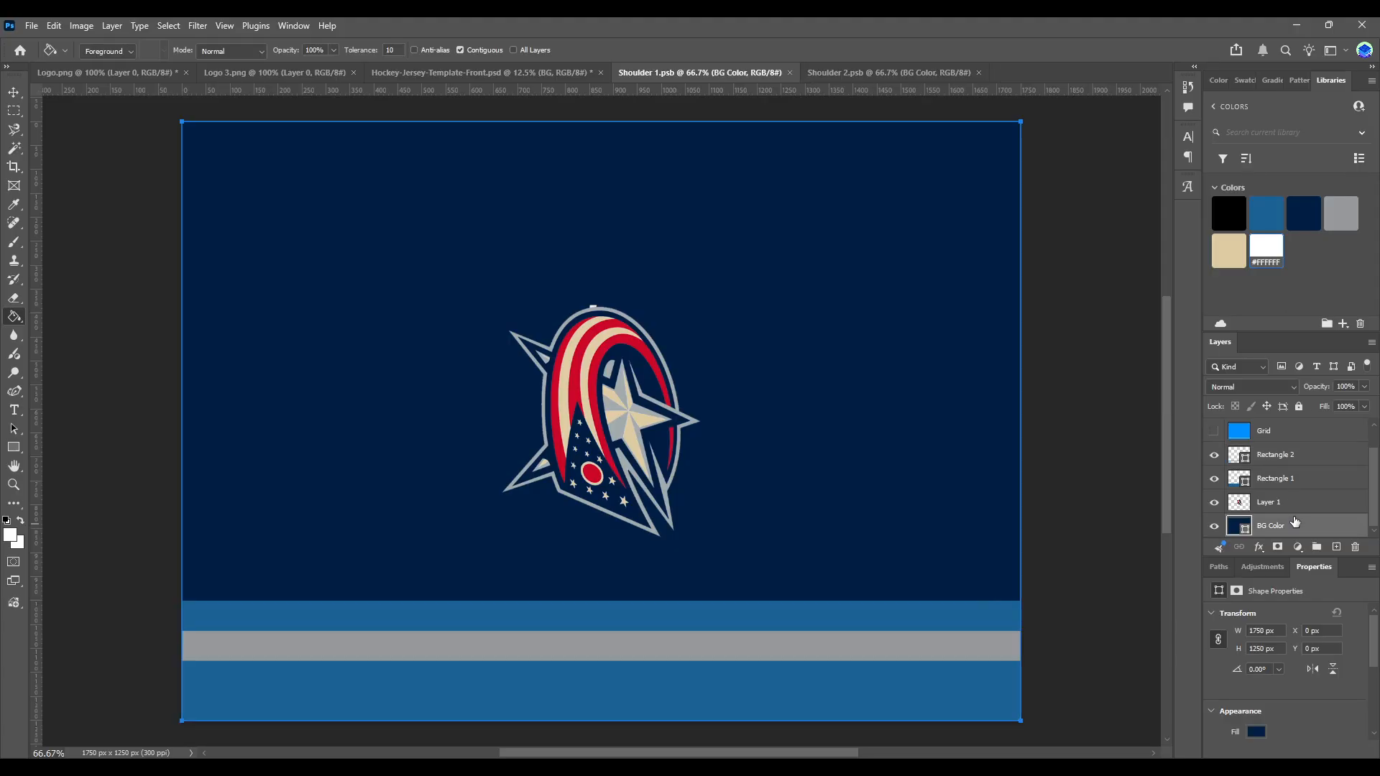
click(1305, 503)
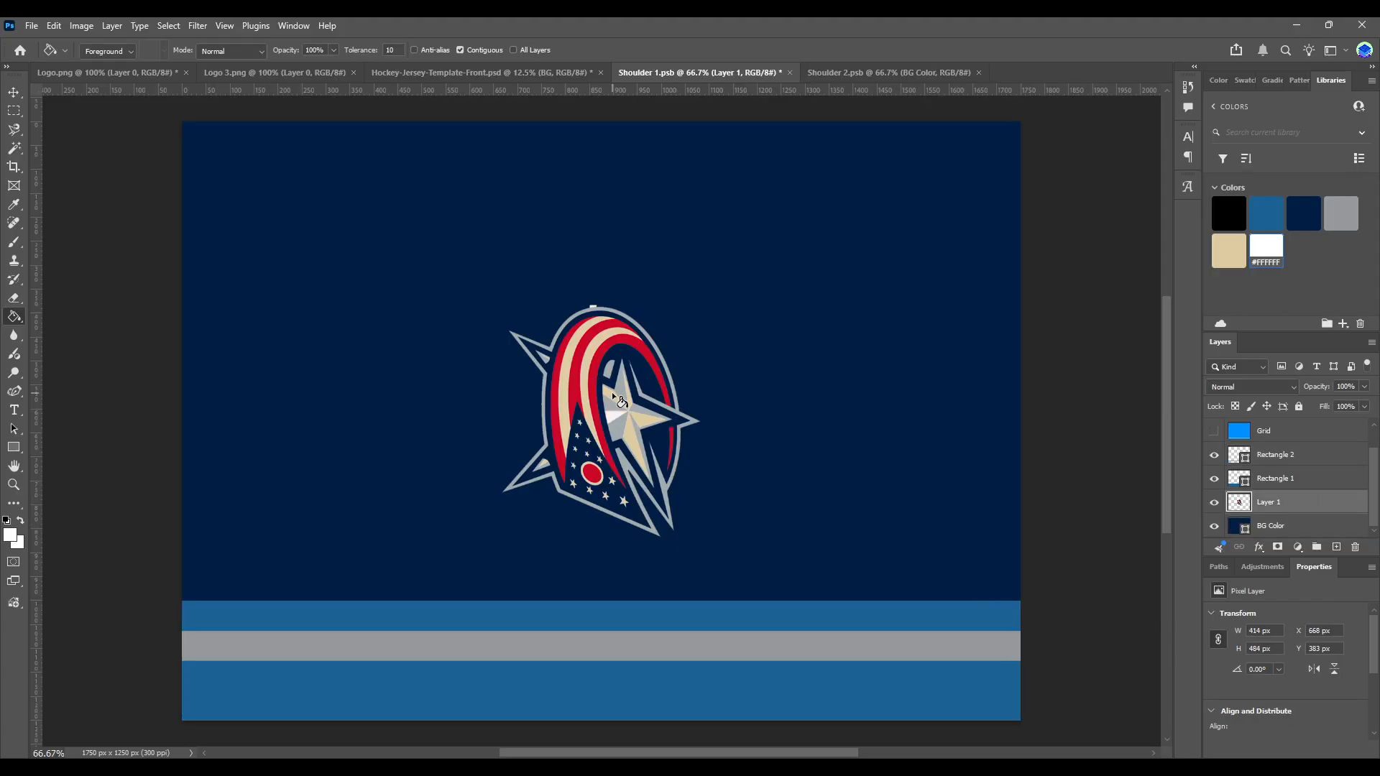
click(630, 395)
click(588, 416)
click(578, 423)
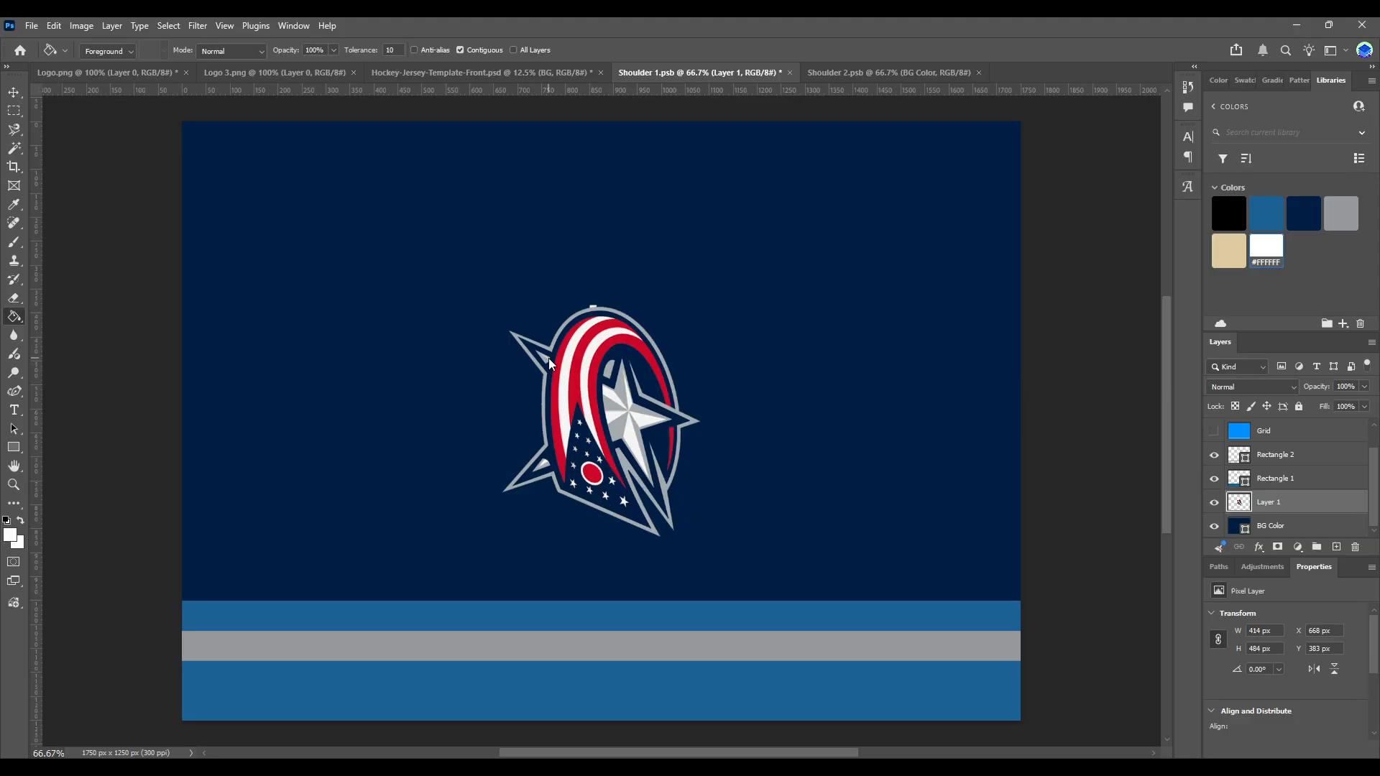
Step: Remove the stray speck at the top of the shoulder logo, save, and check the jersey
click(14, 148)
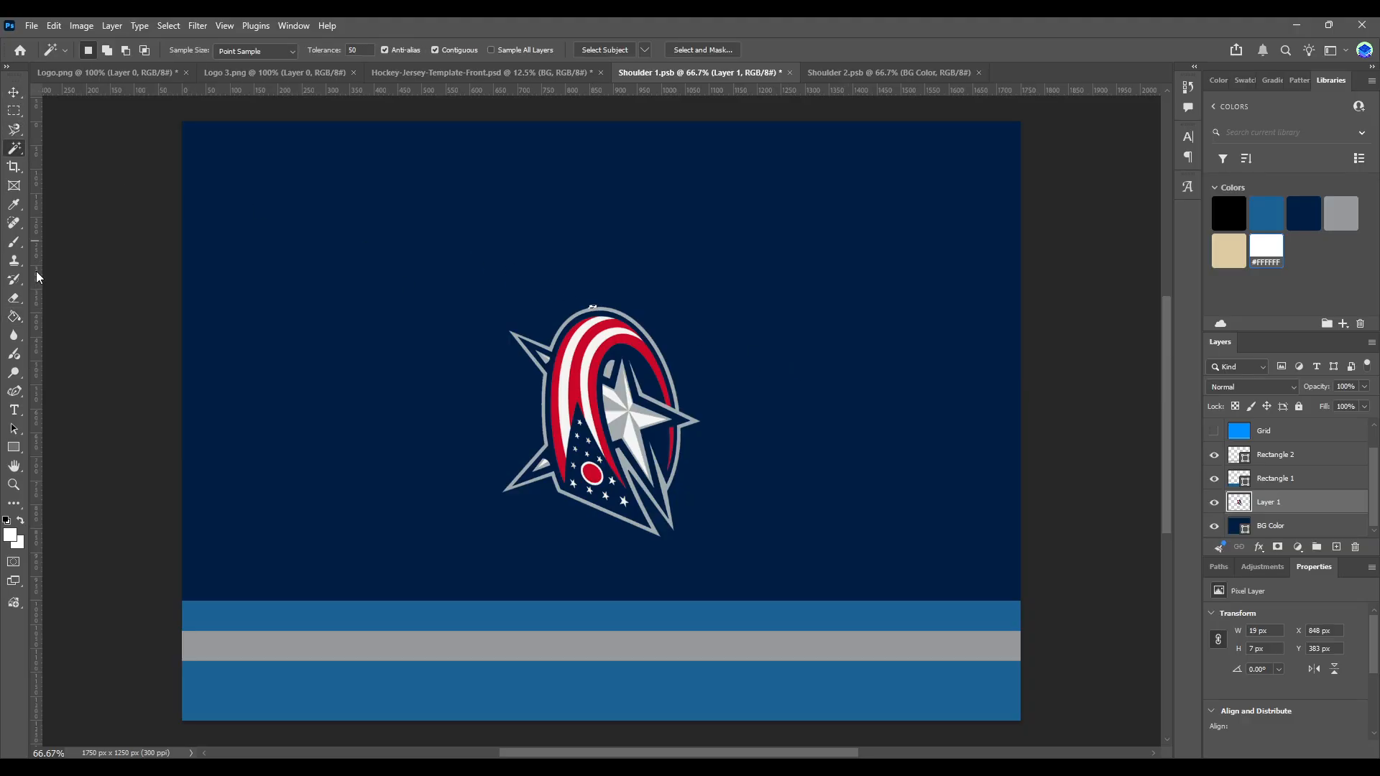
click(14, 299)
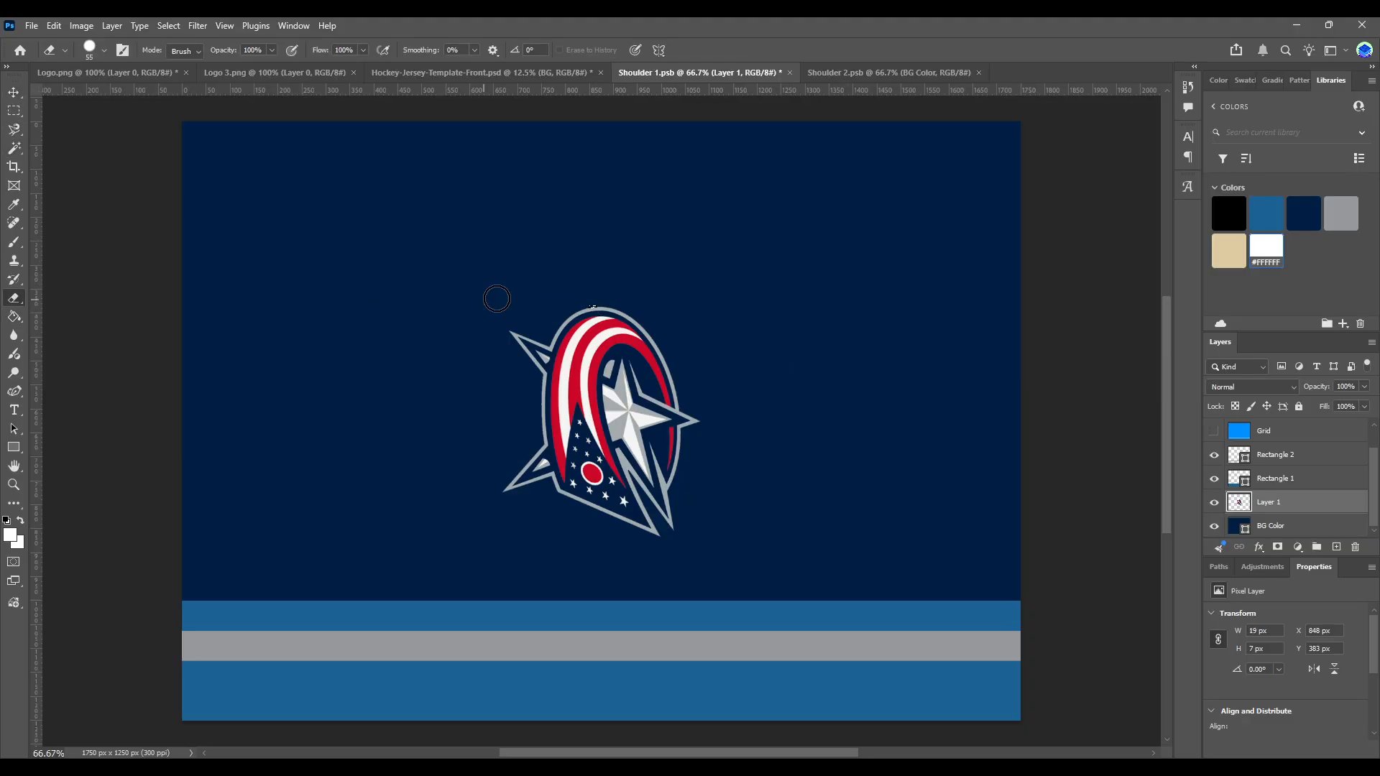
click(14, 92)
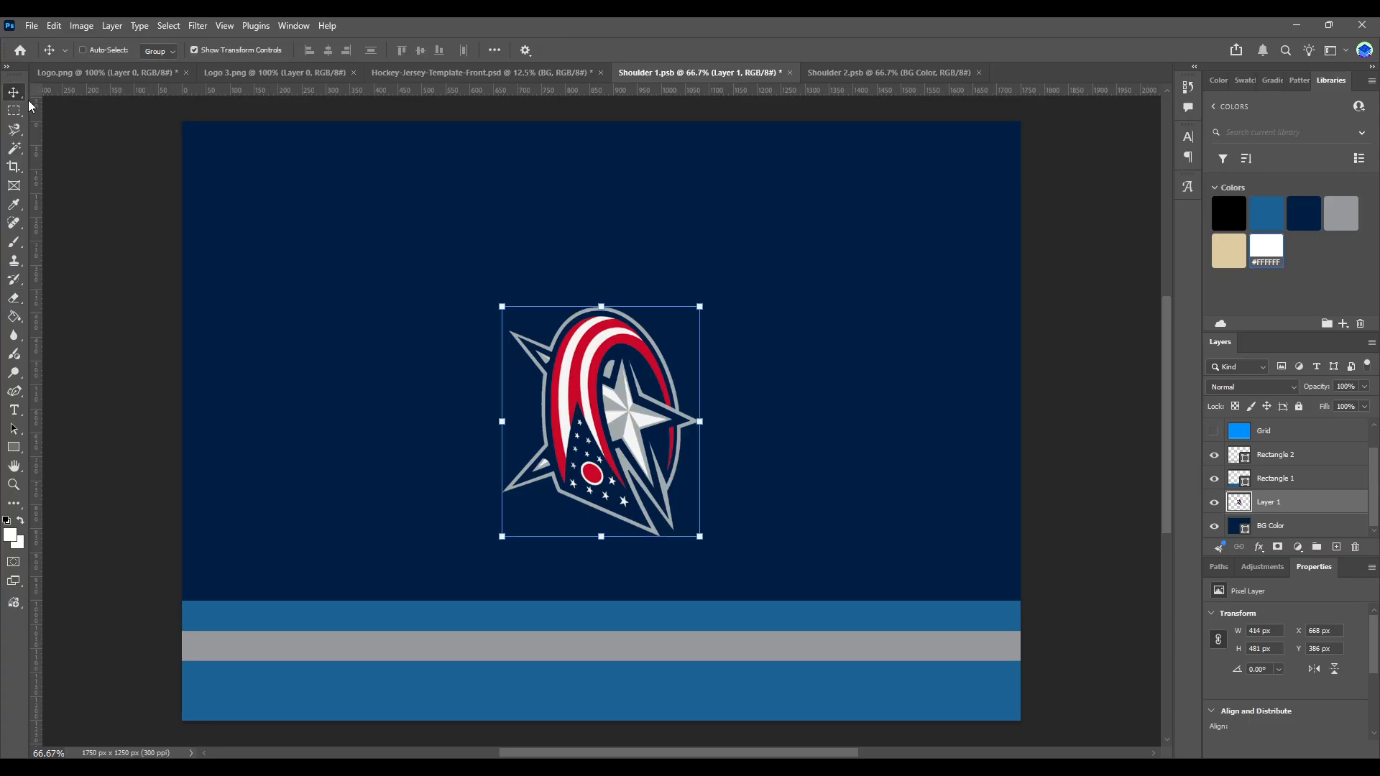
key(ctrl+s)
click(401, 72)
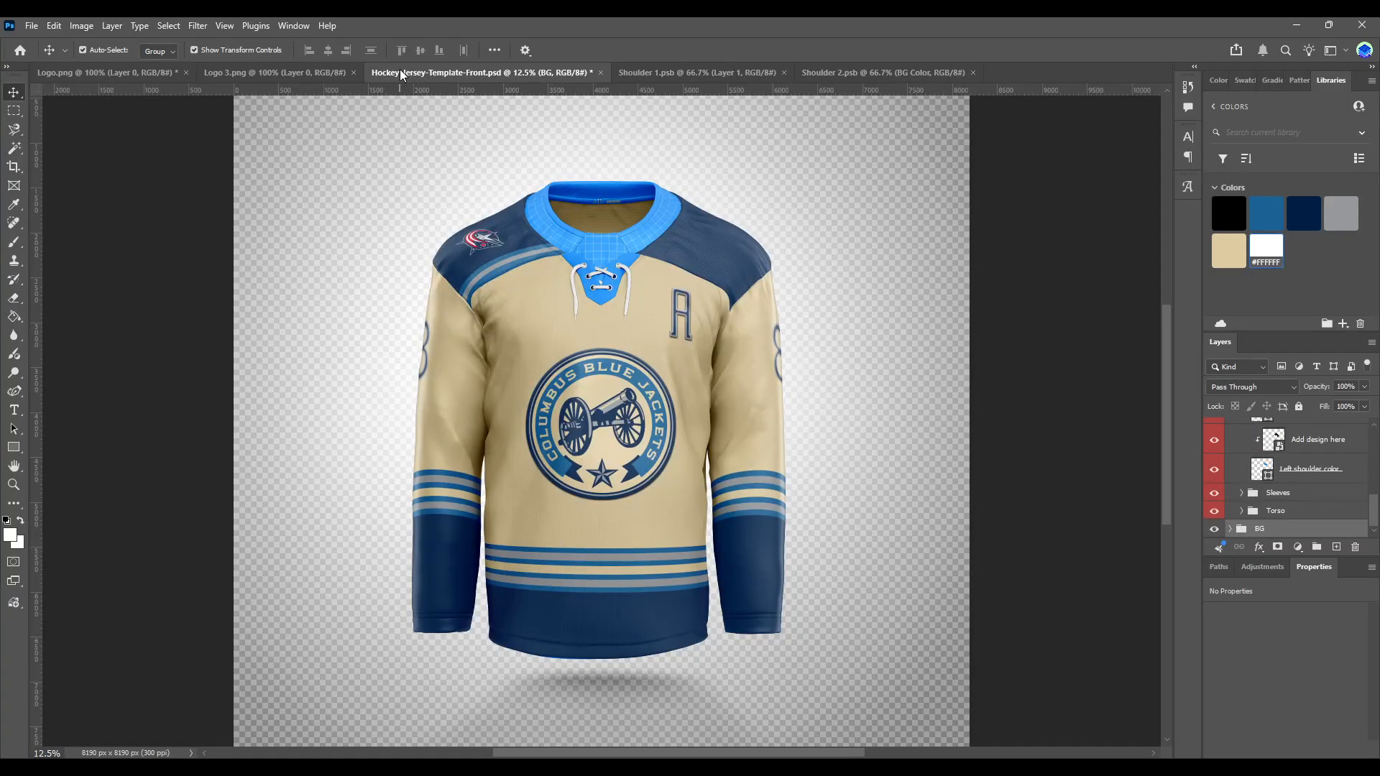
Step: Enlarge the Shoulder 1.psb logo to about 462 by 536 px, move it up to about Y 279 px, save, and check the jersey
click(723, 72)
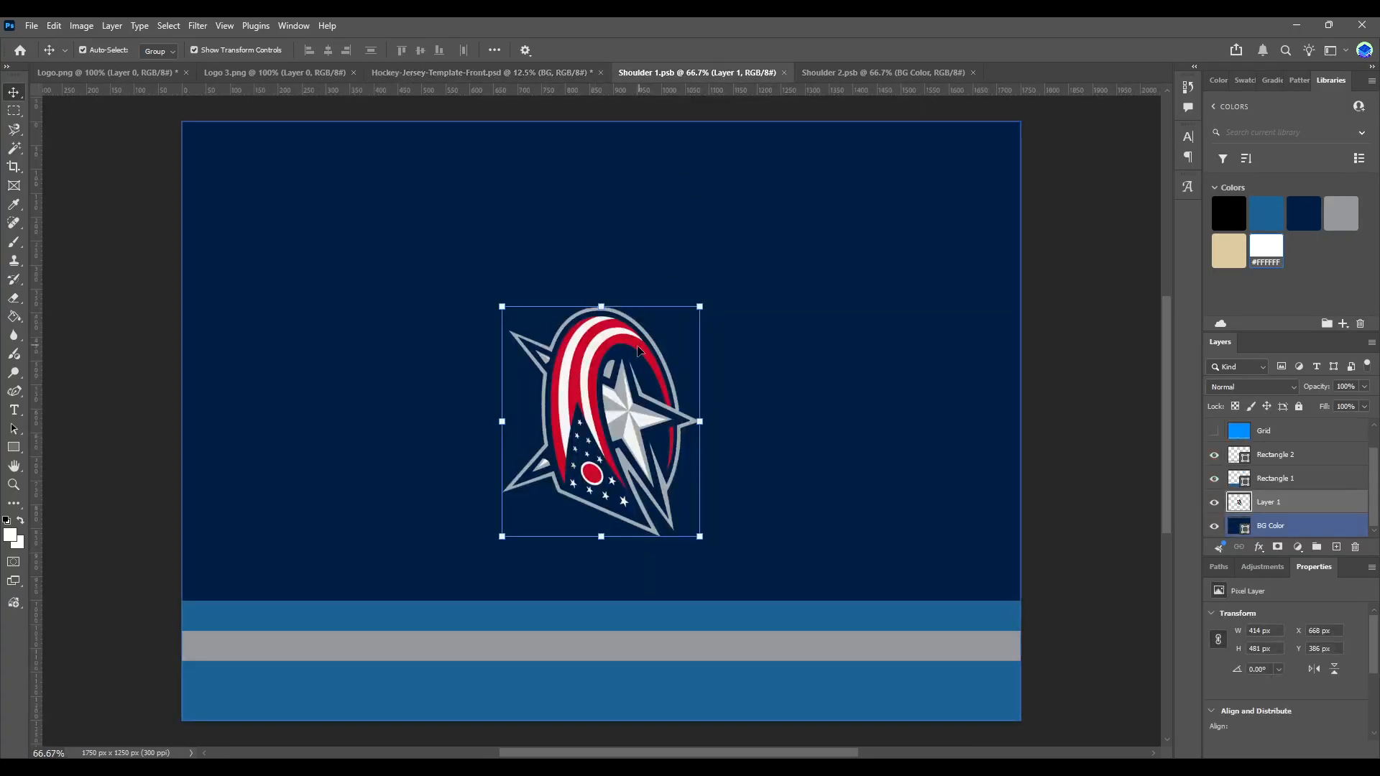
drag(502, 306, 479, 280)
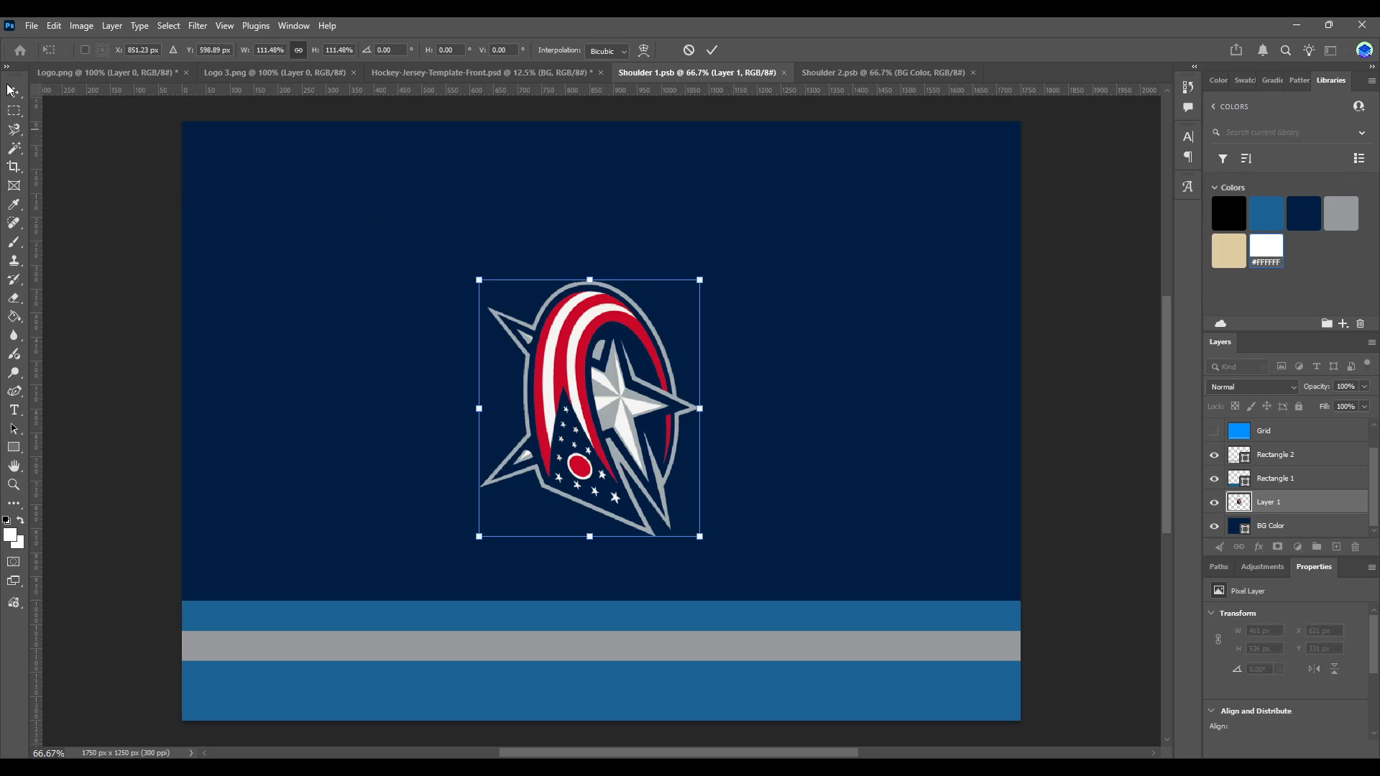
key(Return)
drag(602, 374, 602, 340)
key(ctrl+s)
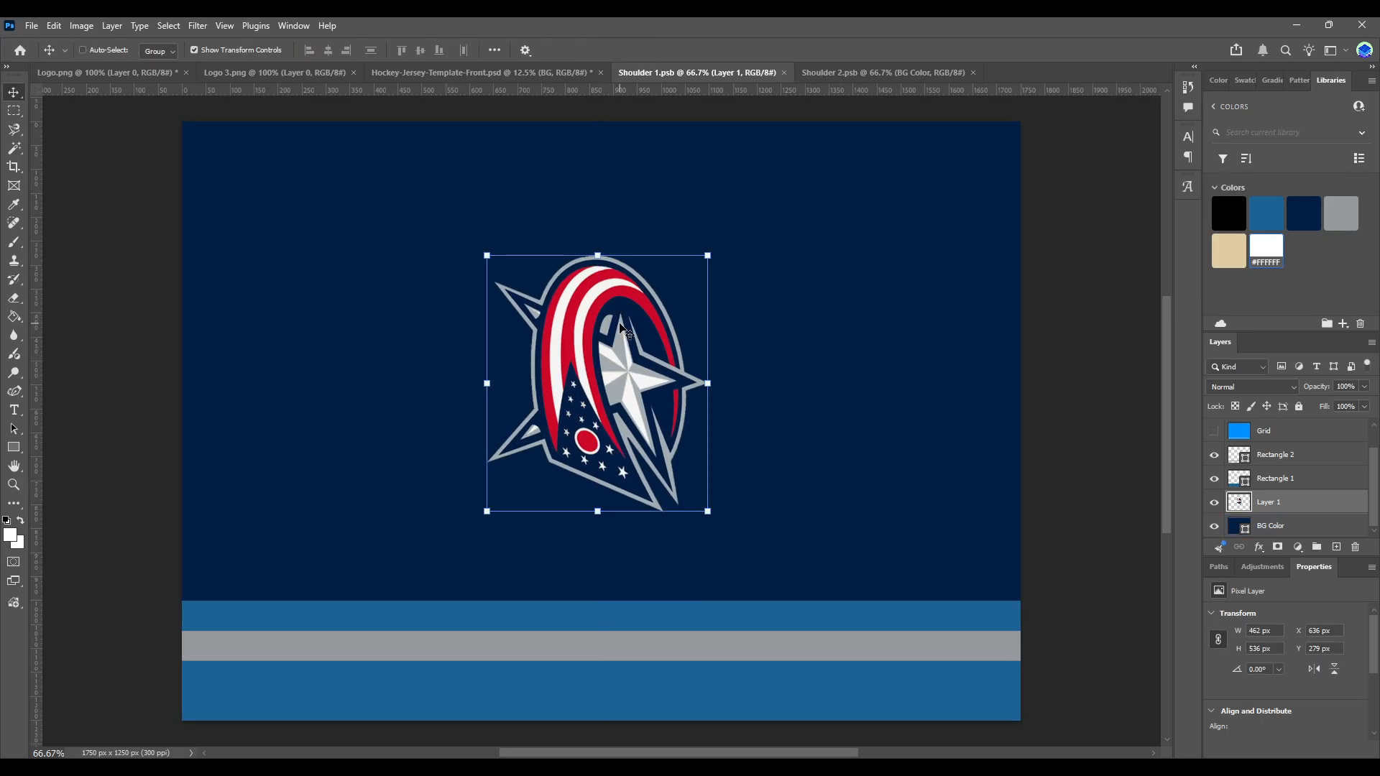
click(417, 74)
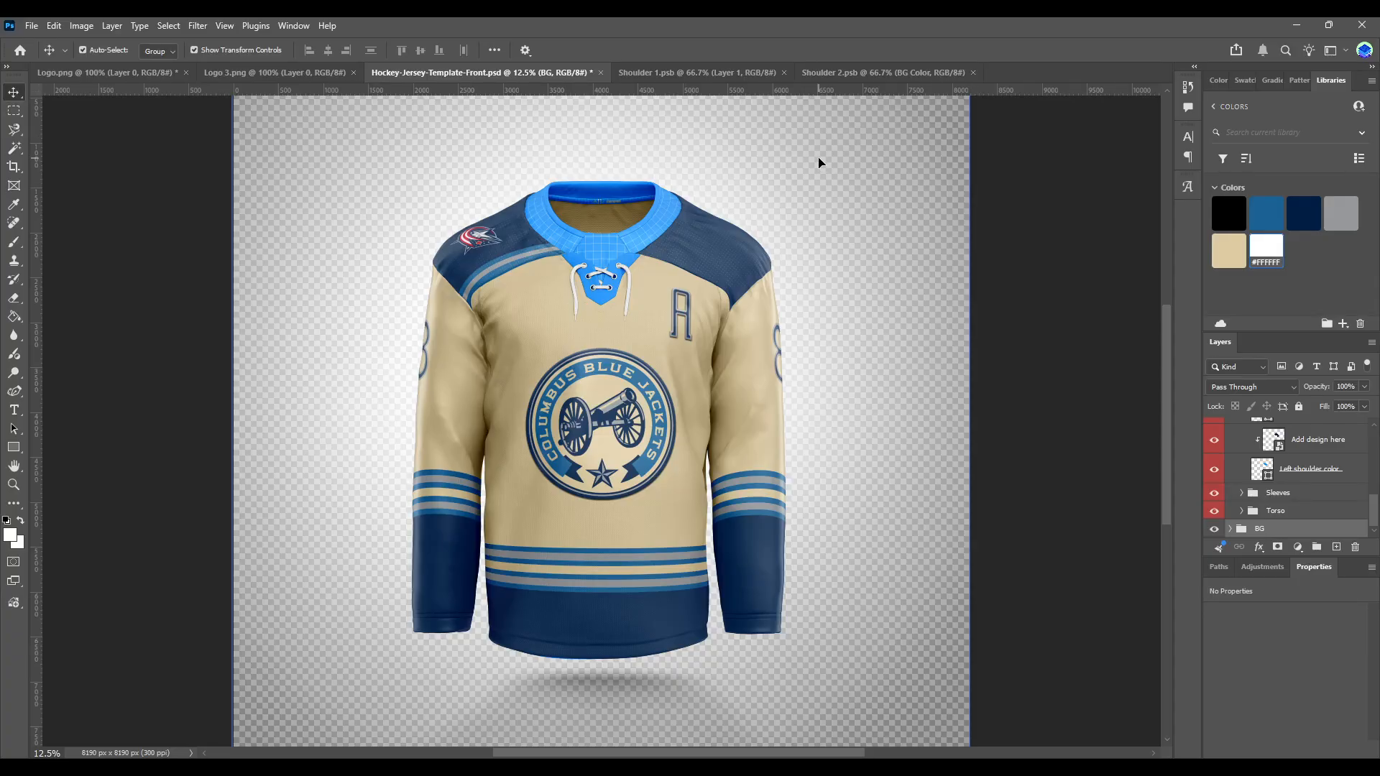
click(715, 72)
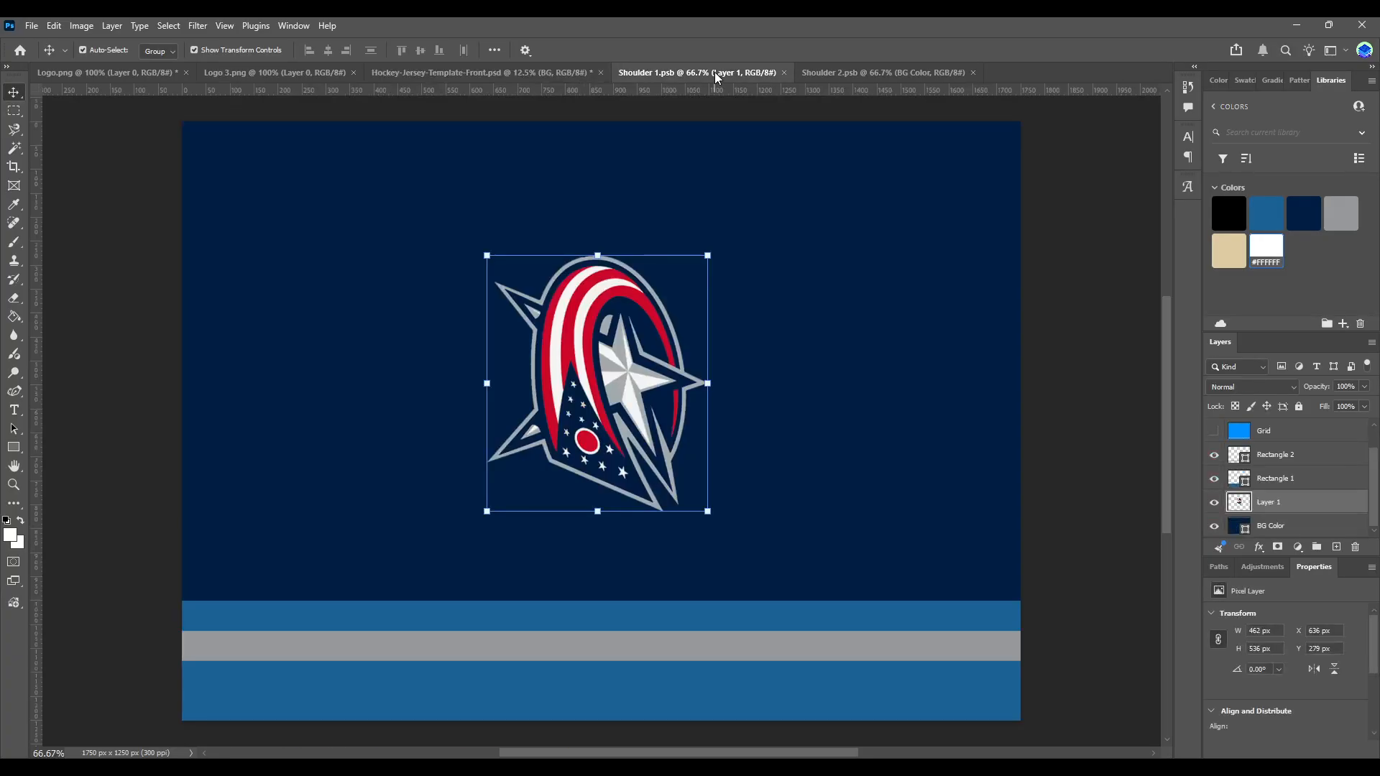
click(148, 147)
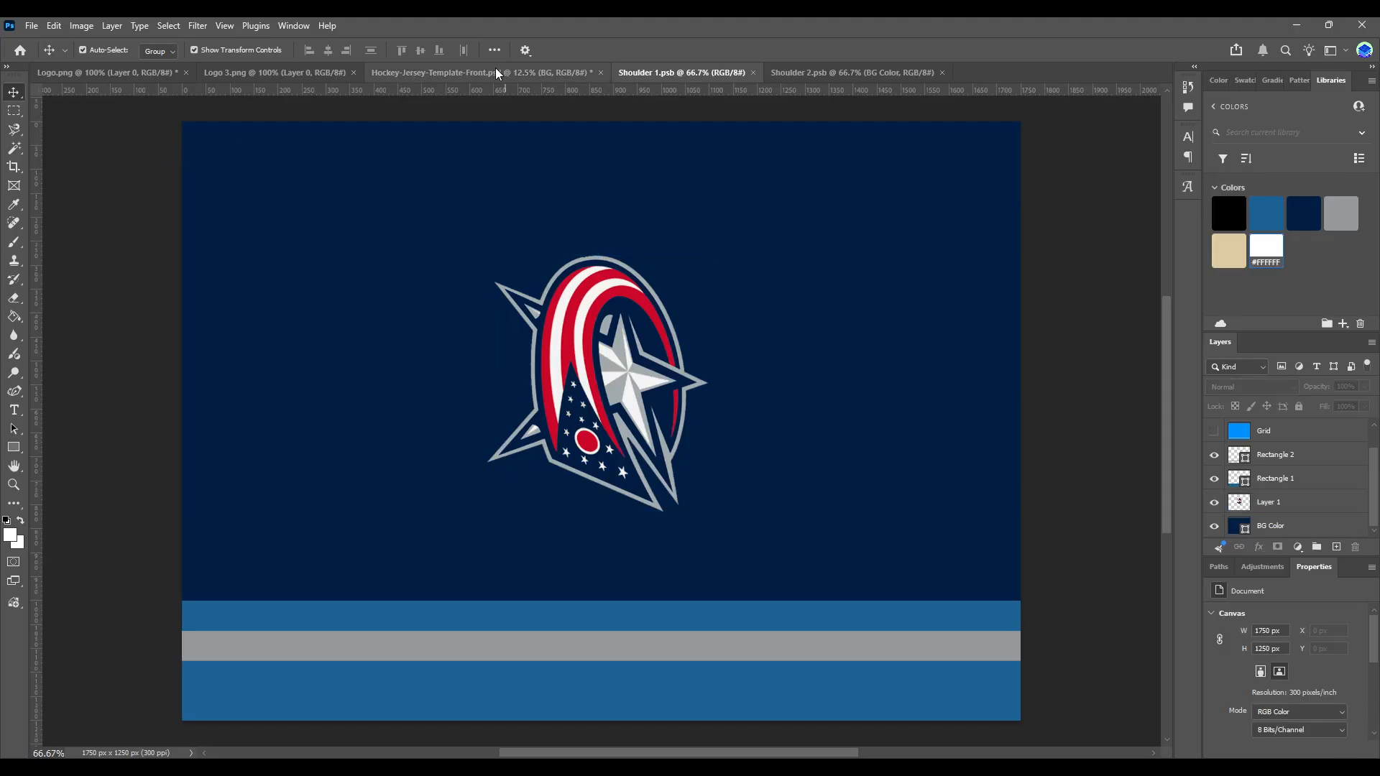
click(496, 72)
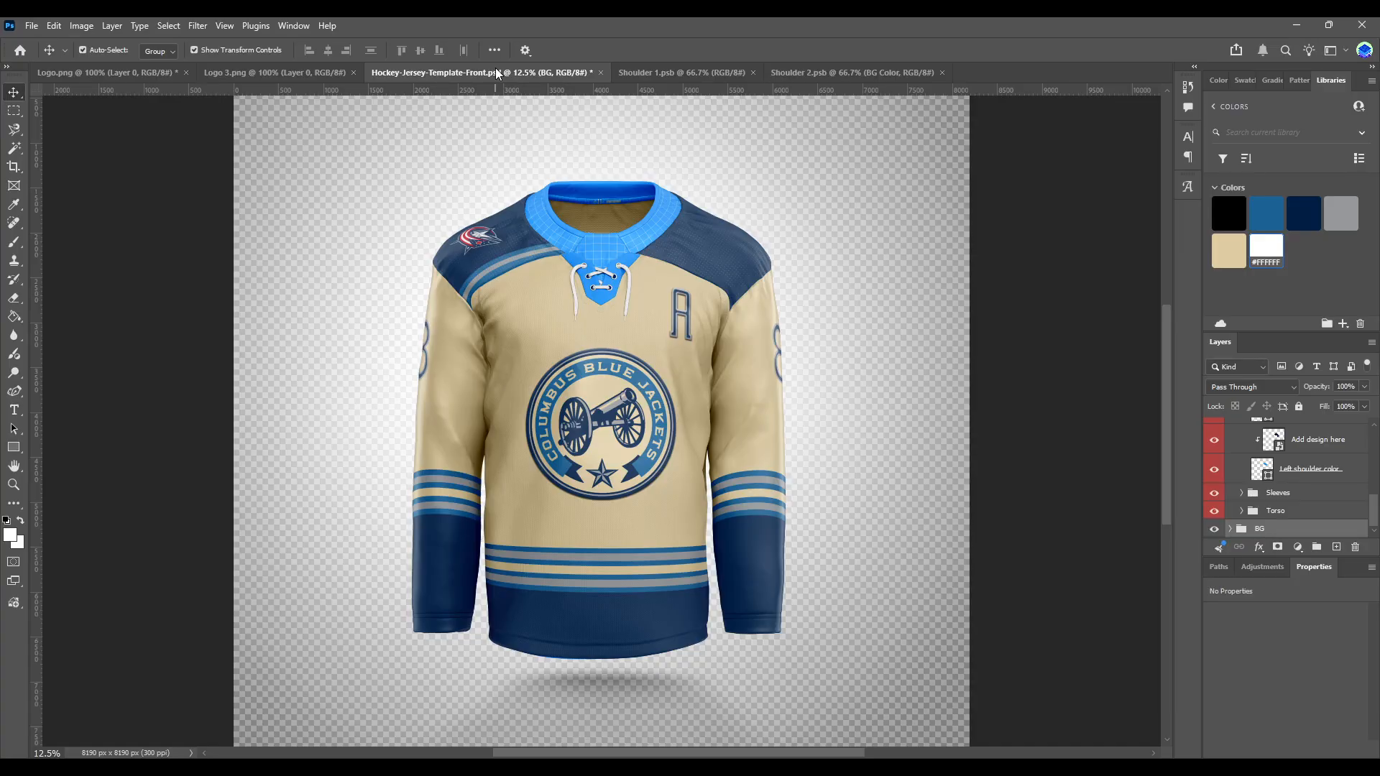
Step: Copy the logo, blue band and grey stripe from Shoulder 1.psb into Shoulder 2.psb, and extend the stripe's coverage to the canvas's left edge
click(719, 72)
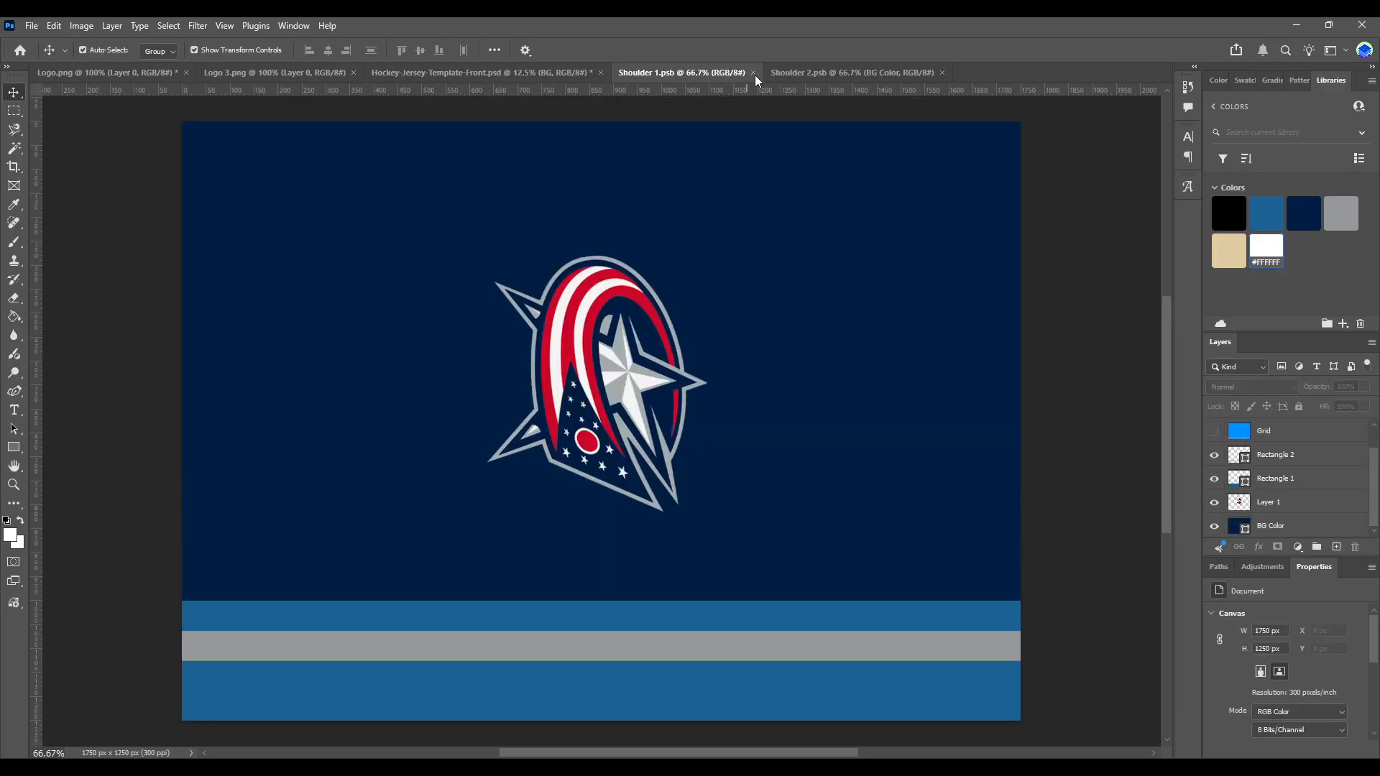
click(863, 72)
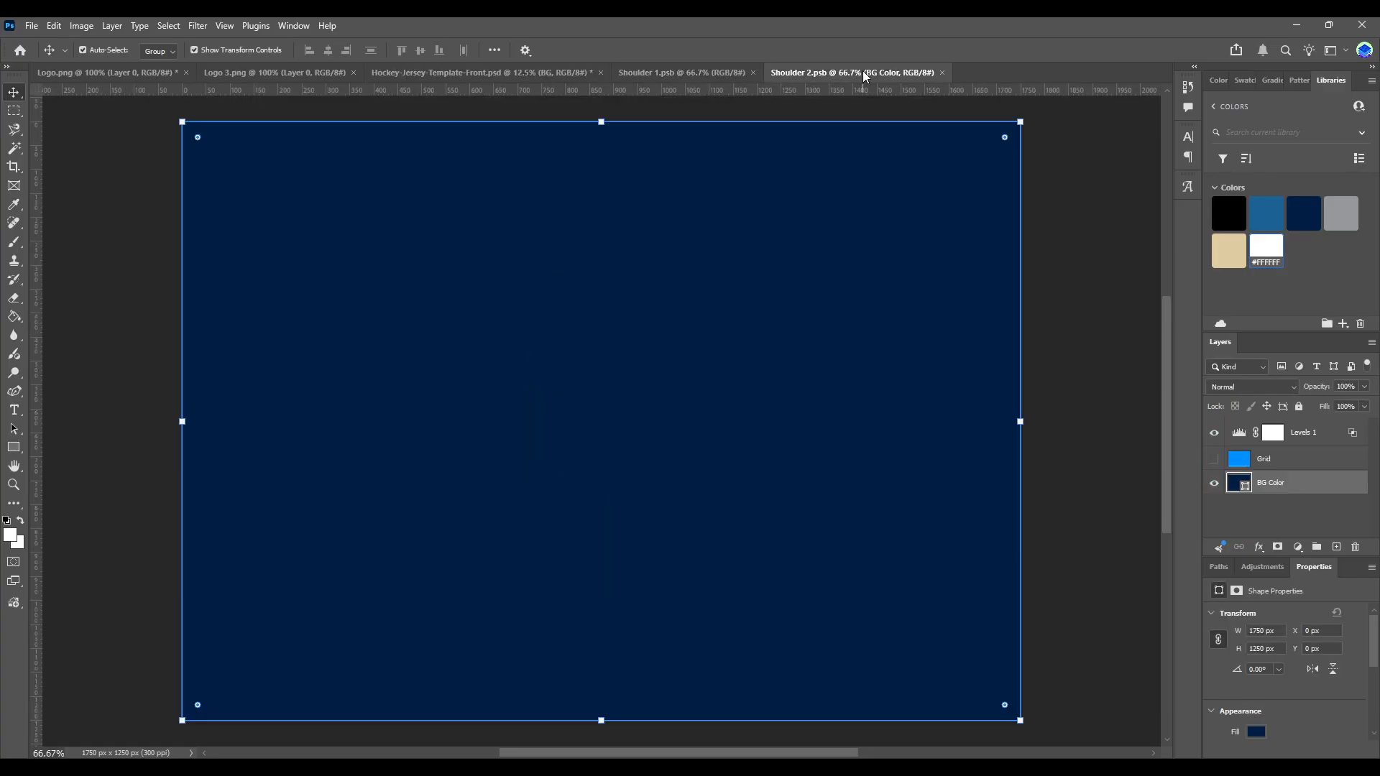
click(682, 71)
click(1338, 491)
scroll(1338, 491, down, 1)
shift+click(1319, 502)
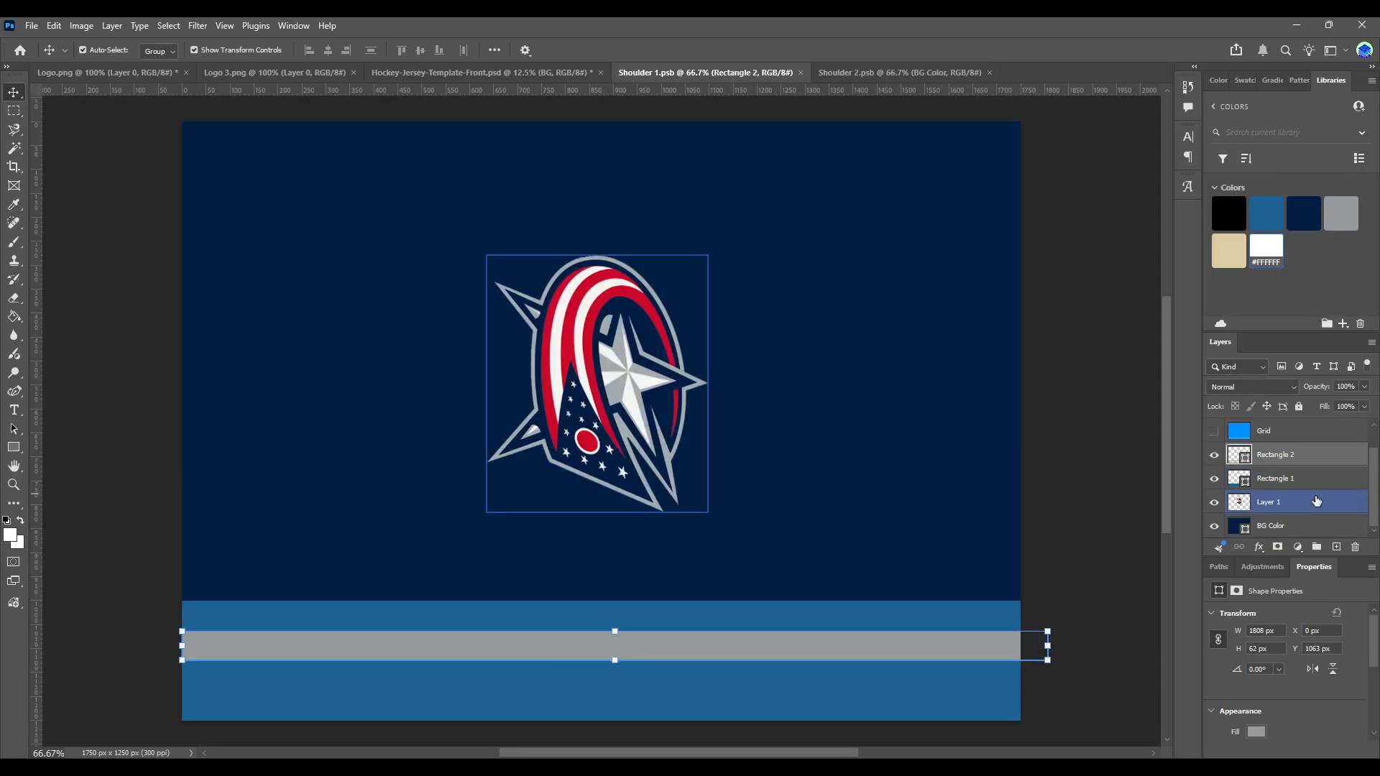
drag(855, 352, 612, 696)
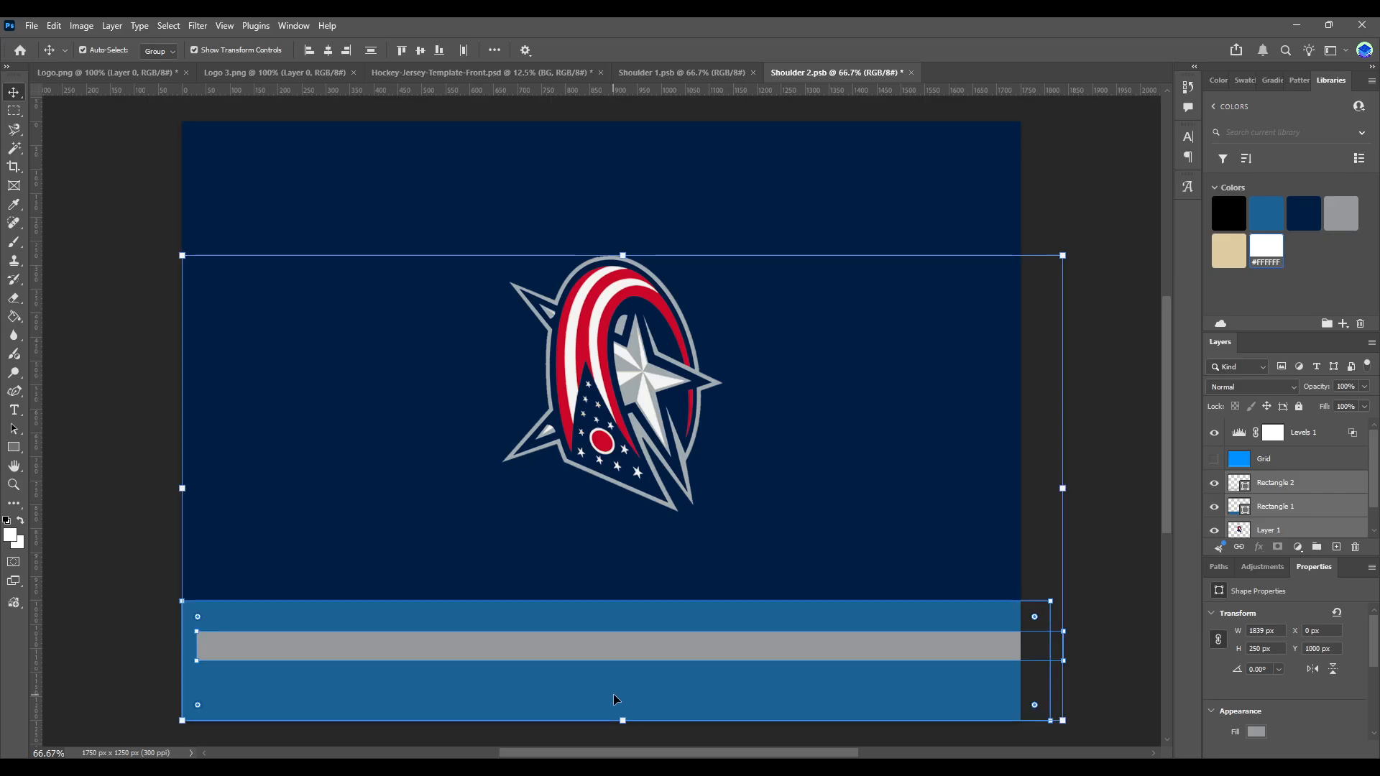
click(1142, 460)
drag(904, 648, 876, 649)
Step: Rotate the Shoulder 2.psb logo 180°, move it up to about Y 230 px, save, and check the jersey
click(645, 385)
key(ctrl+t)
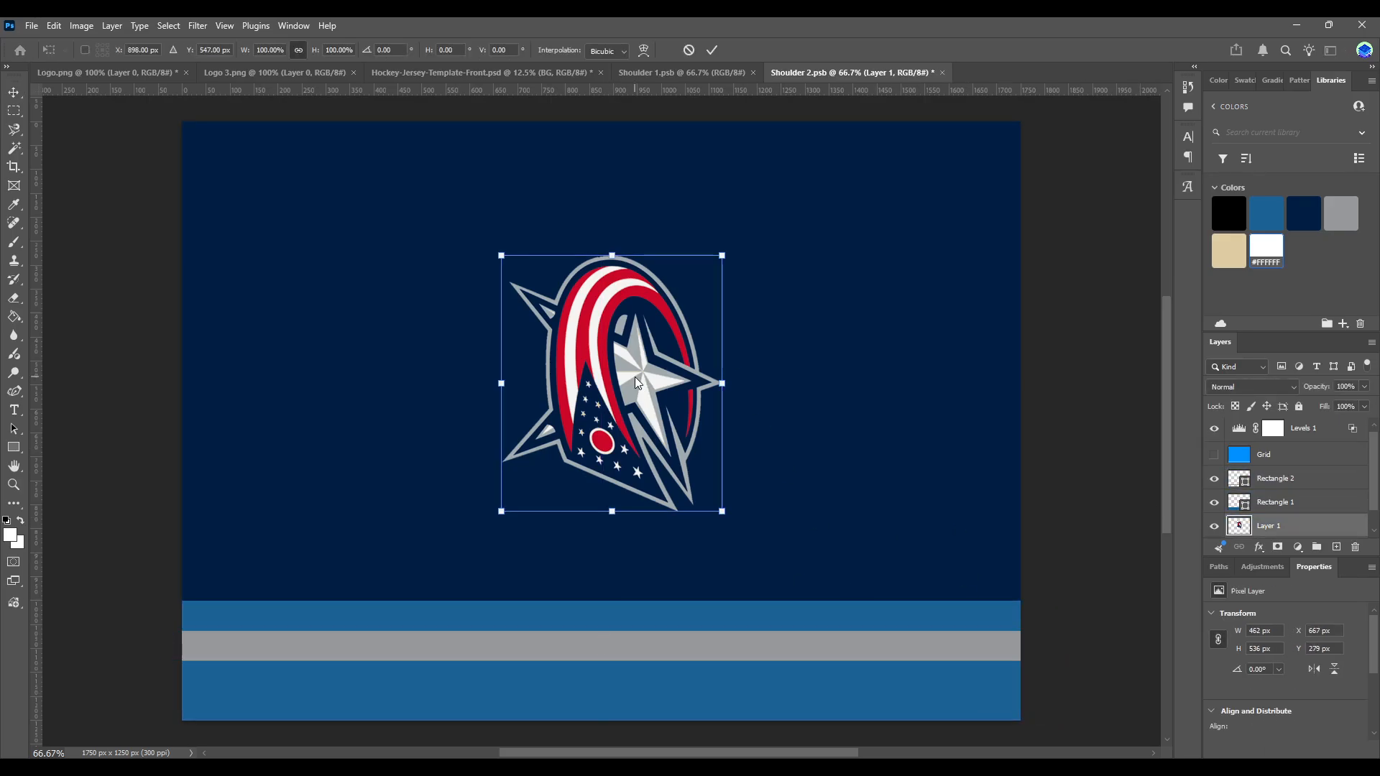
click(696, 633)
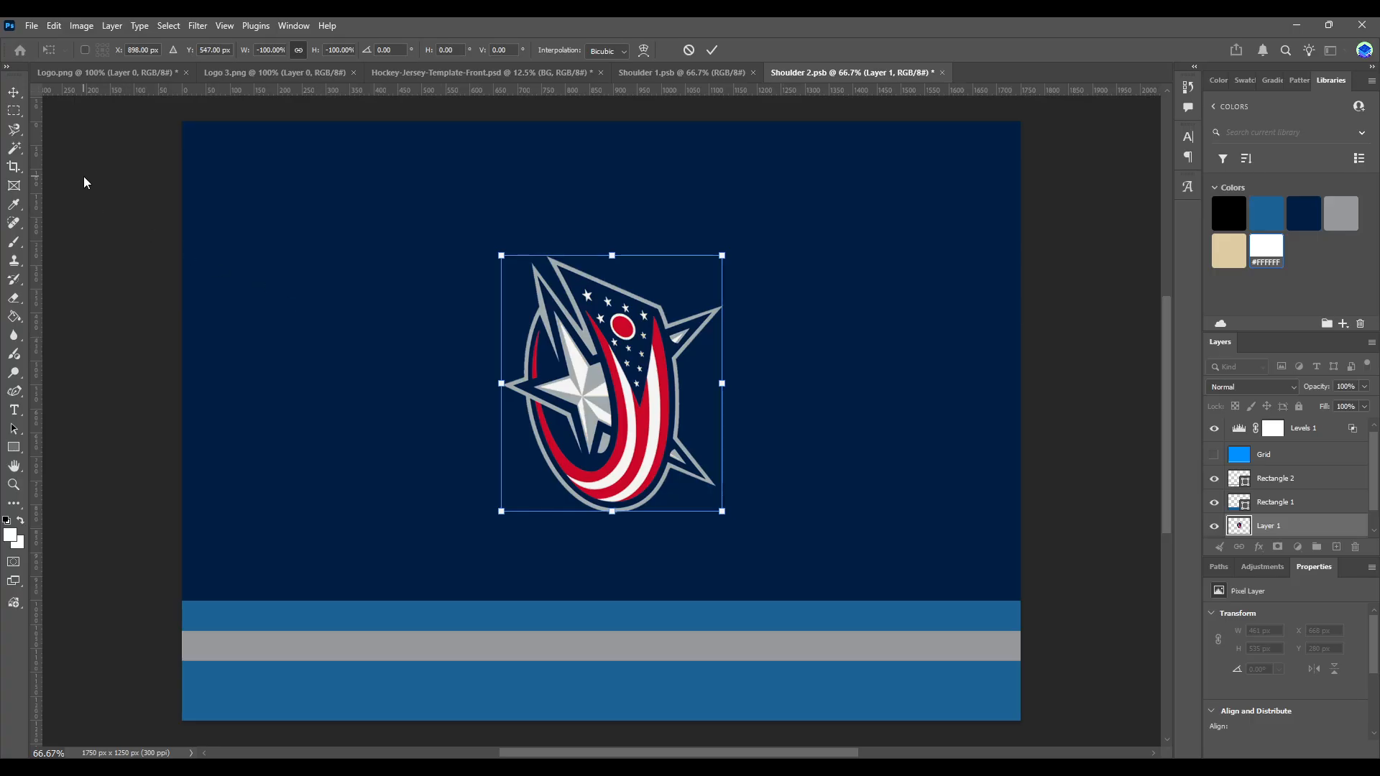
click(9, 95)
drag(608, 415, 610, 377)
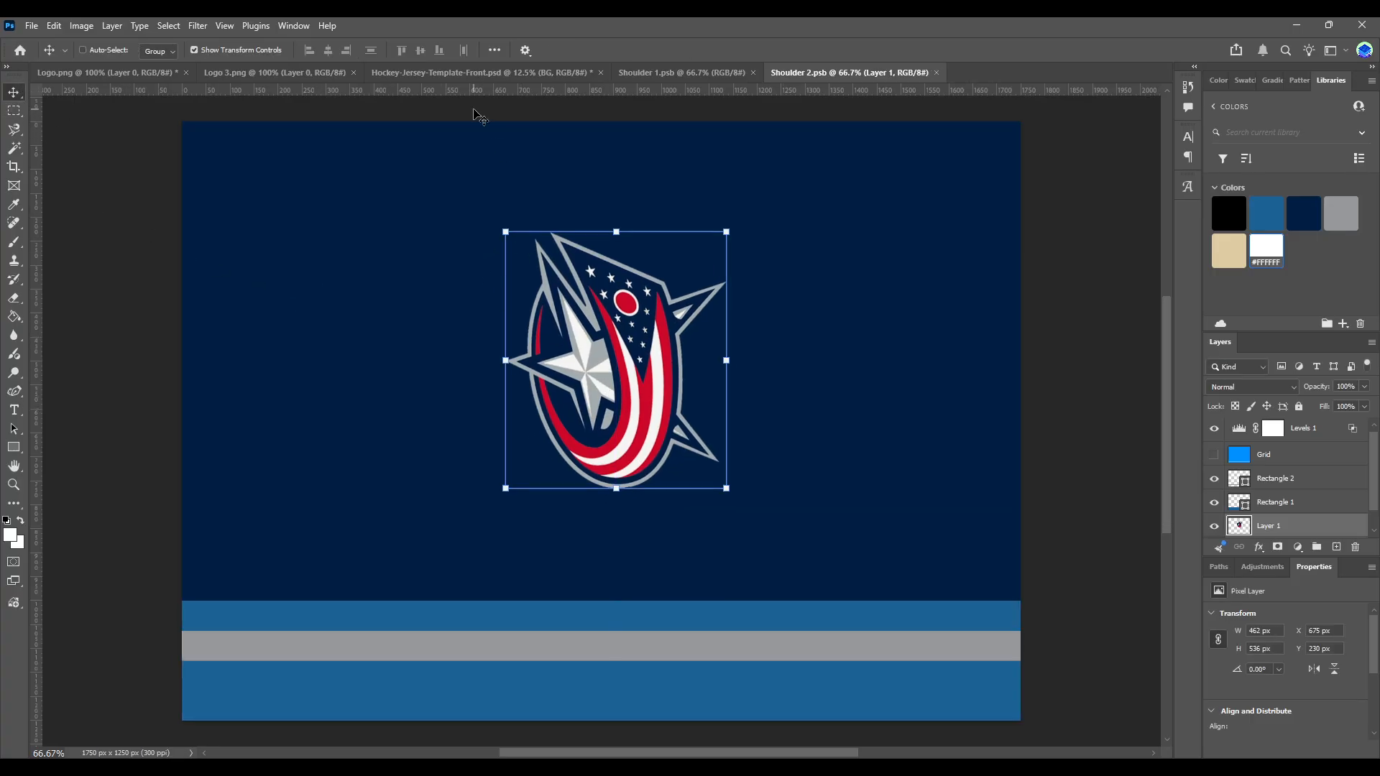
click(398, 72)
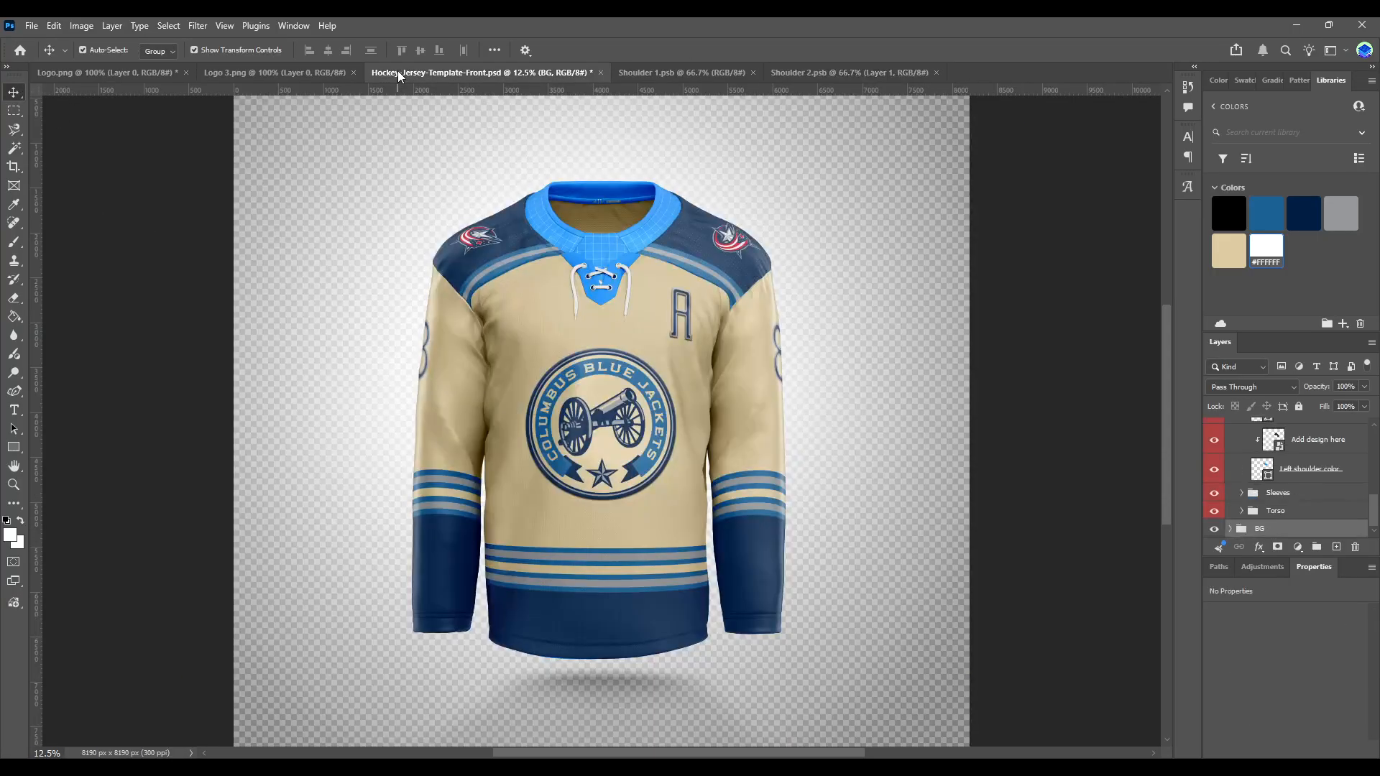
Step: Scale the Shoulder 2.psb logo down to about 90%, shift it left, save, and check it on the jersey
click(859, 72)
key(ctrl+t)
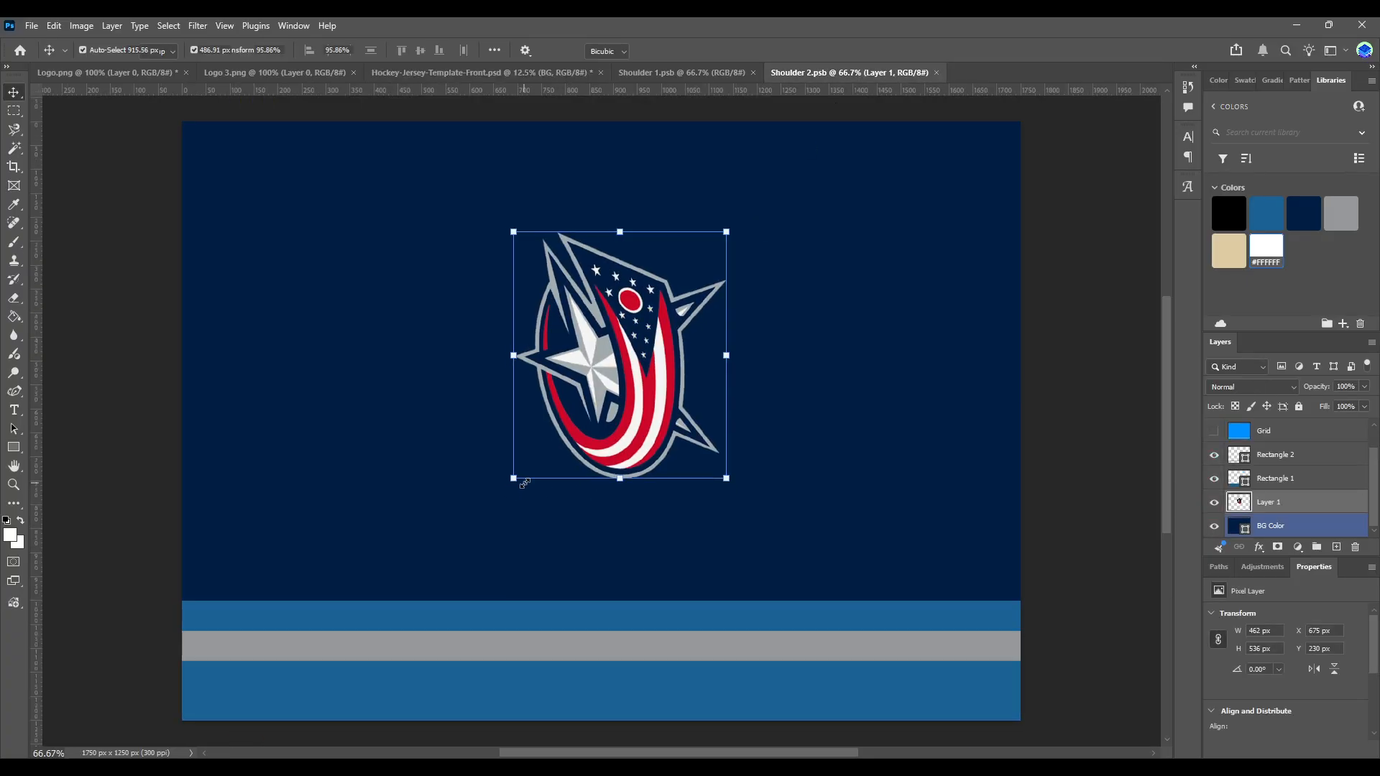
drag(654, 401, 634, 394)
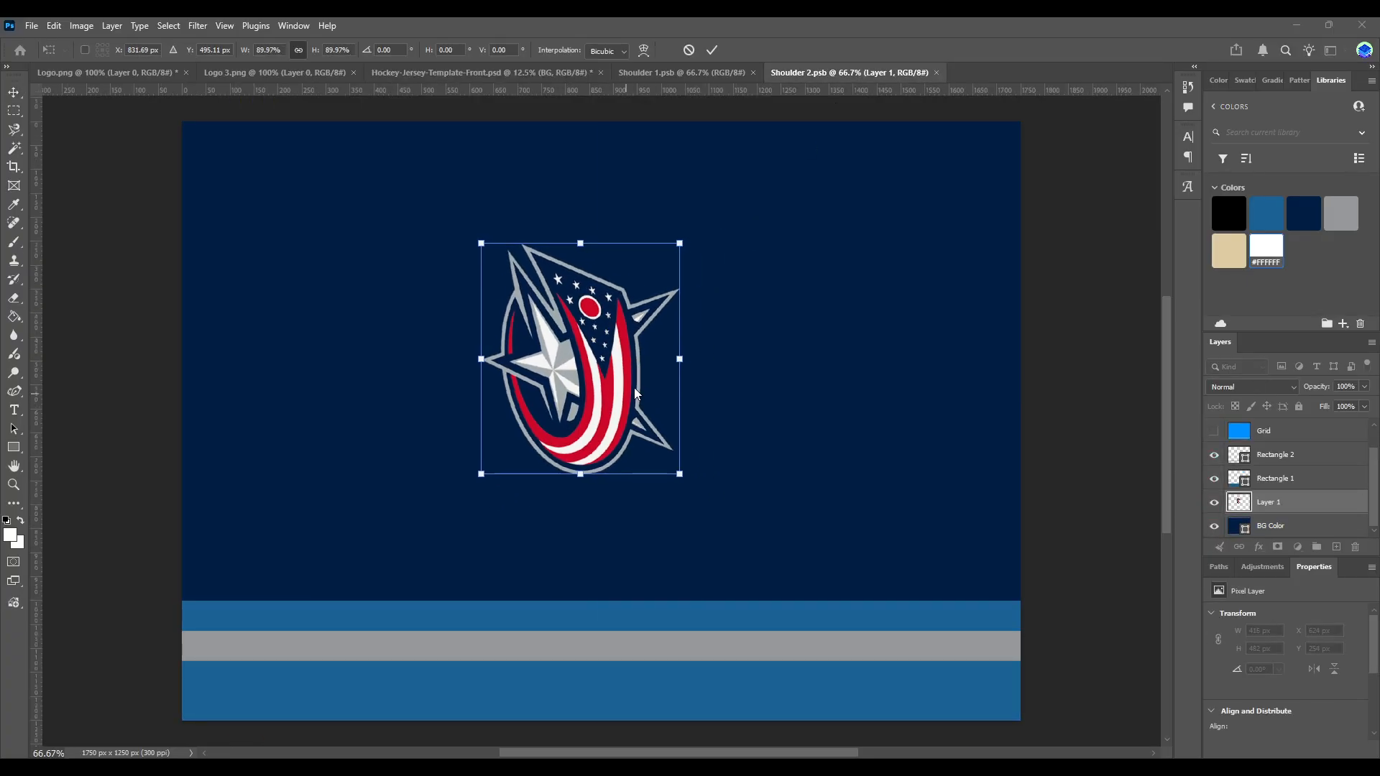
key(Return)
click(453, 72)
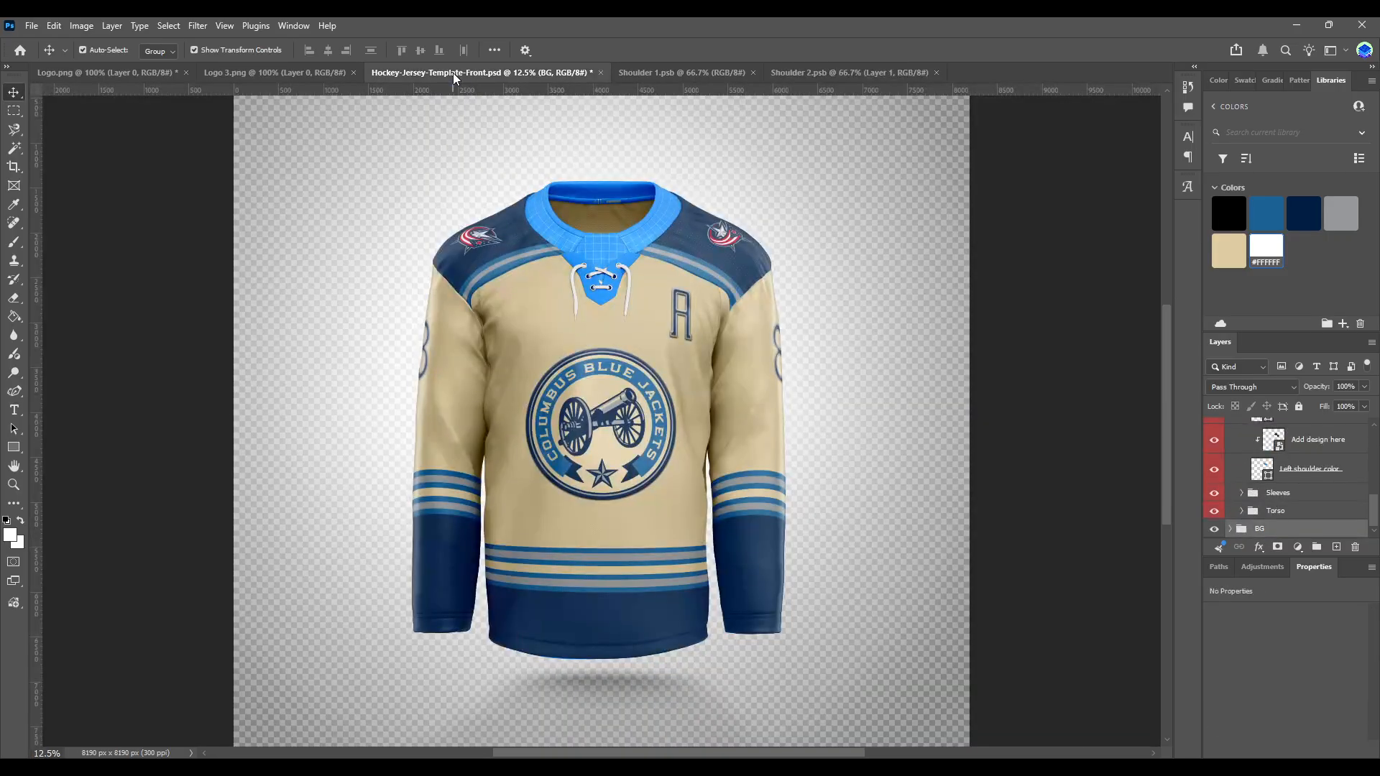
Step: Move the Shoulder 2.psb logo slightly down, save, check the jersey, and close both shoulder documents
click(815, 73)
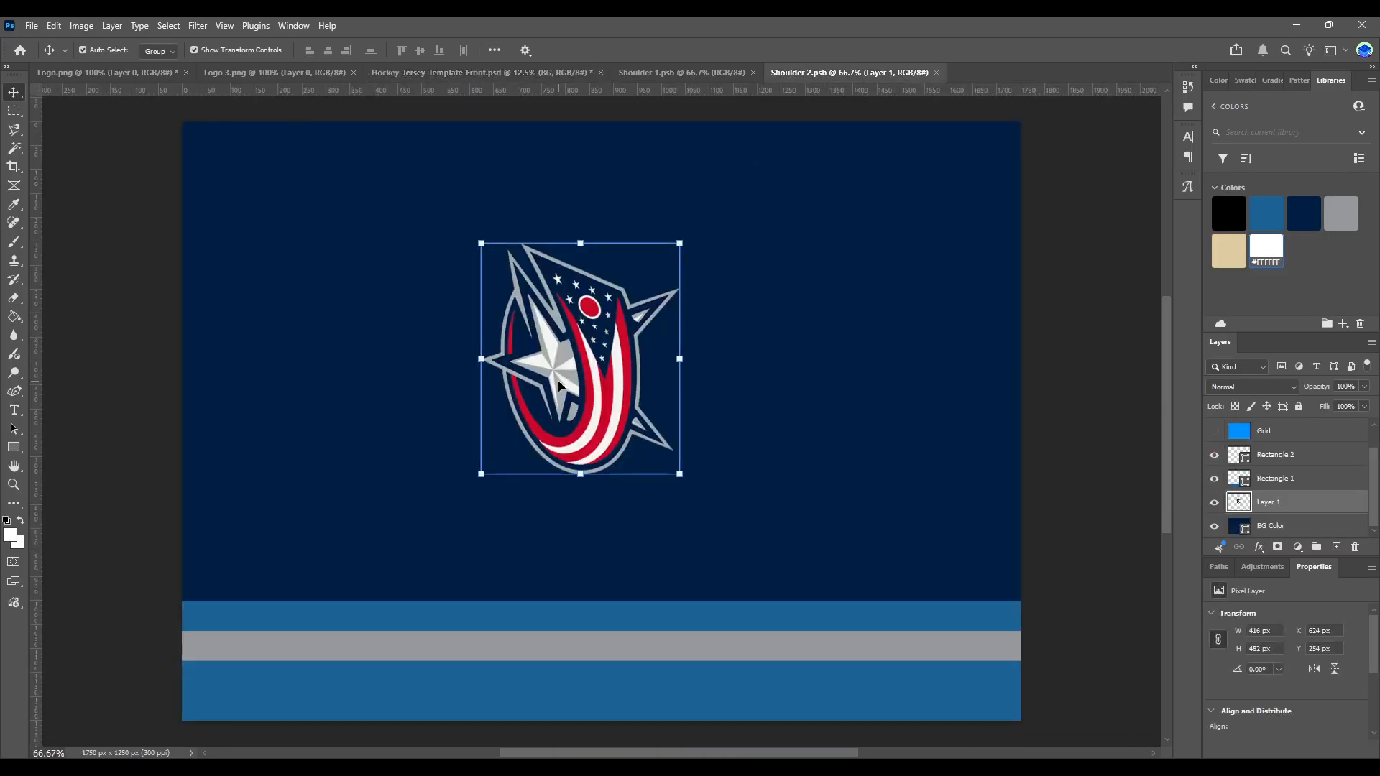
drag(570, 373, 555, 411)
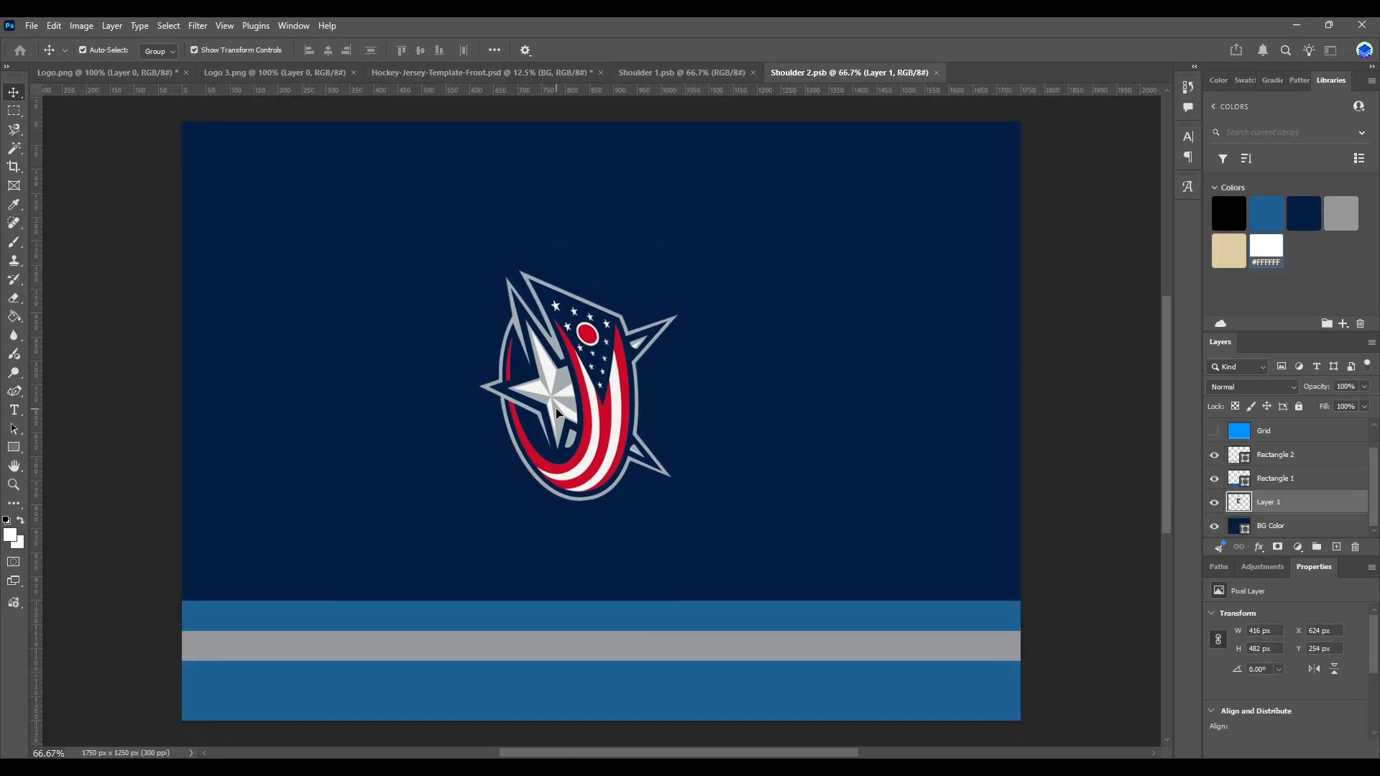
key(ctrl)
click(399, 72)
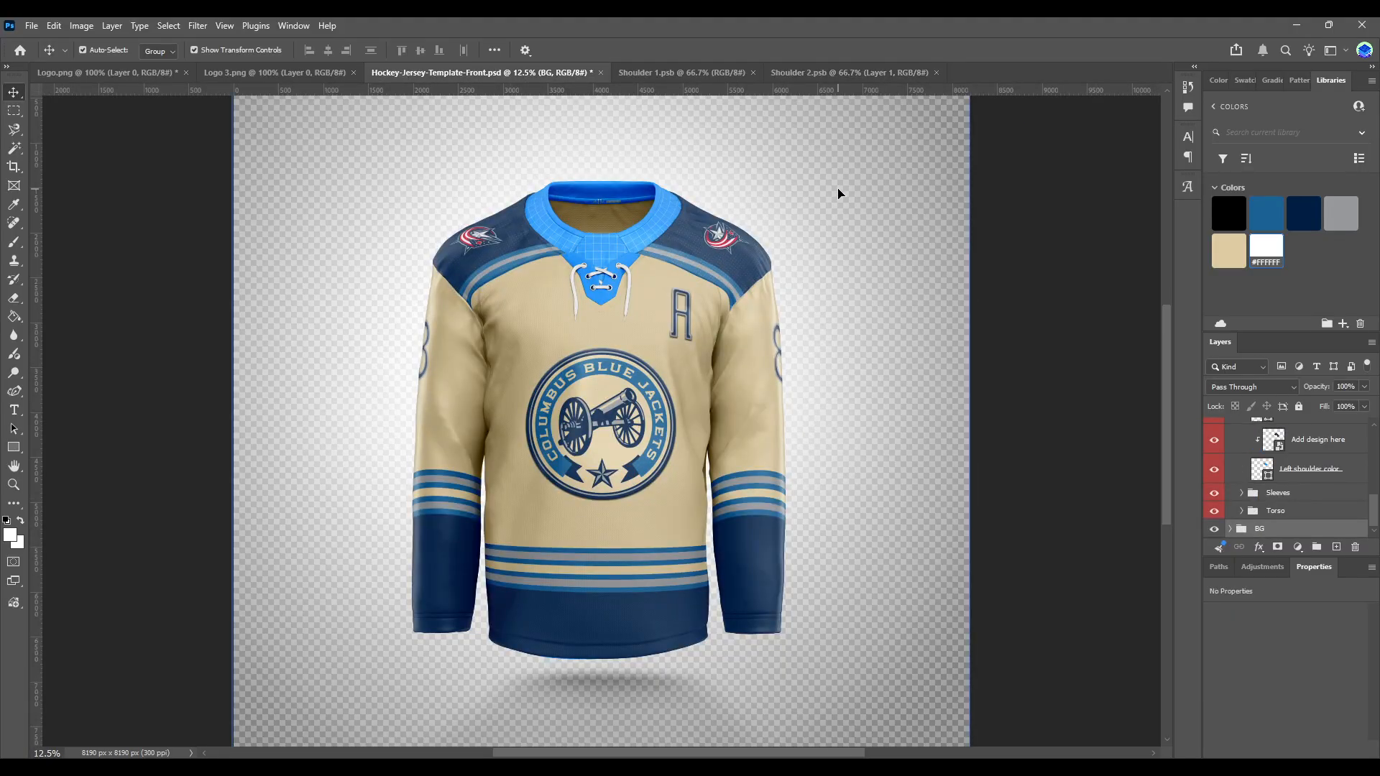
click(752, 73)
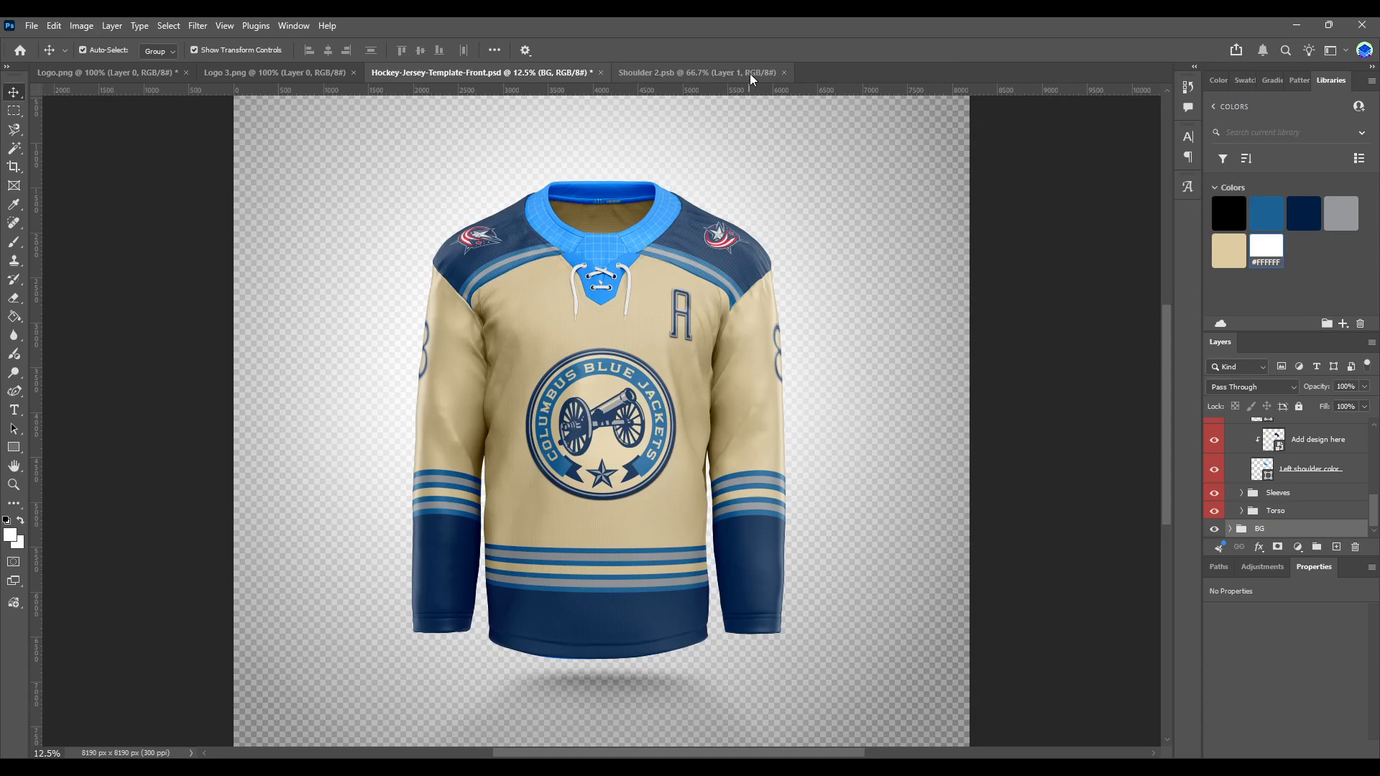
click(783, 72)
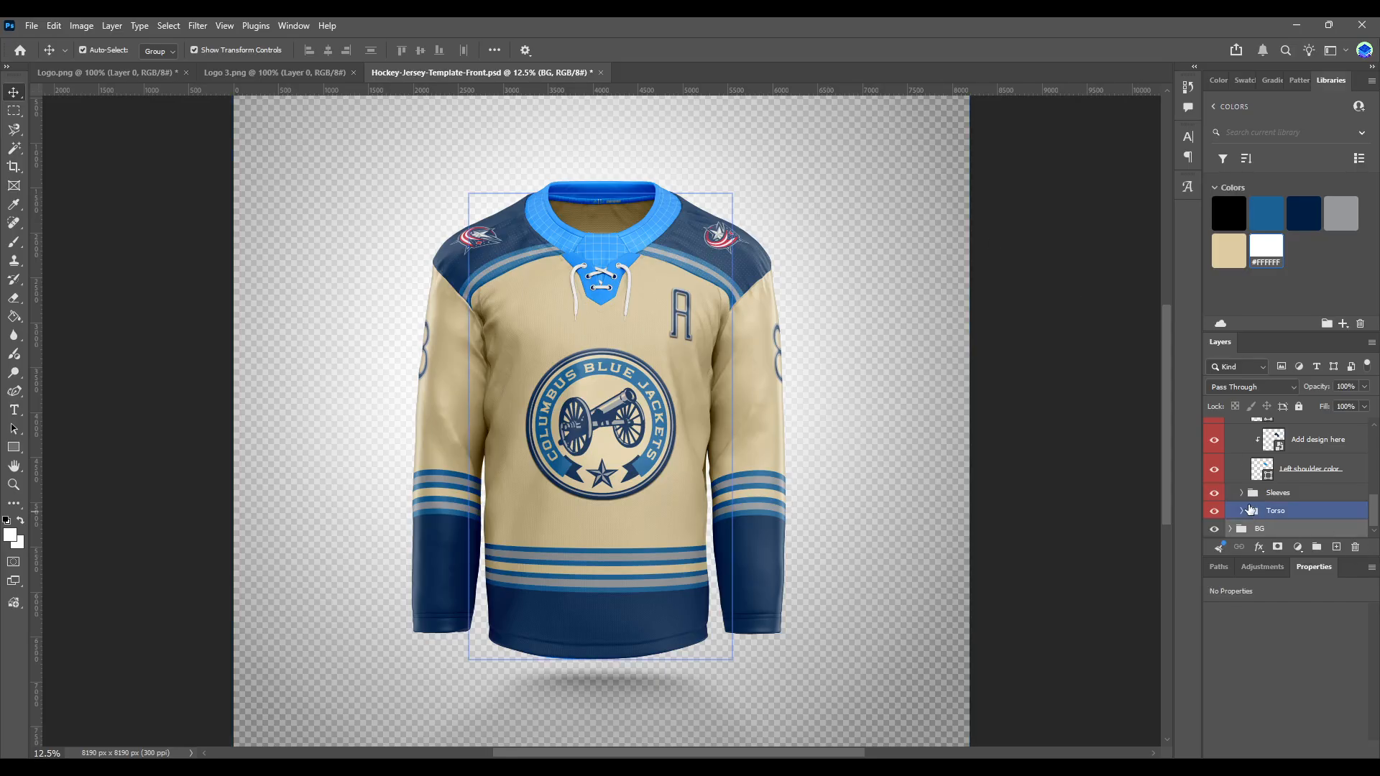
Step: In the Laces Collar group's editable parts, colour the metal rivets navy and the V-neck base tan using the library colours
scroll(1246, 497, up, 3)
click(1241, 466)
scroll(1245, 474, up, 3)
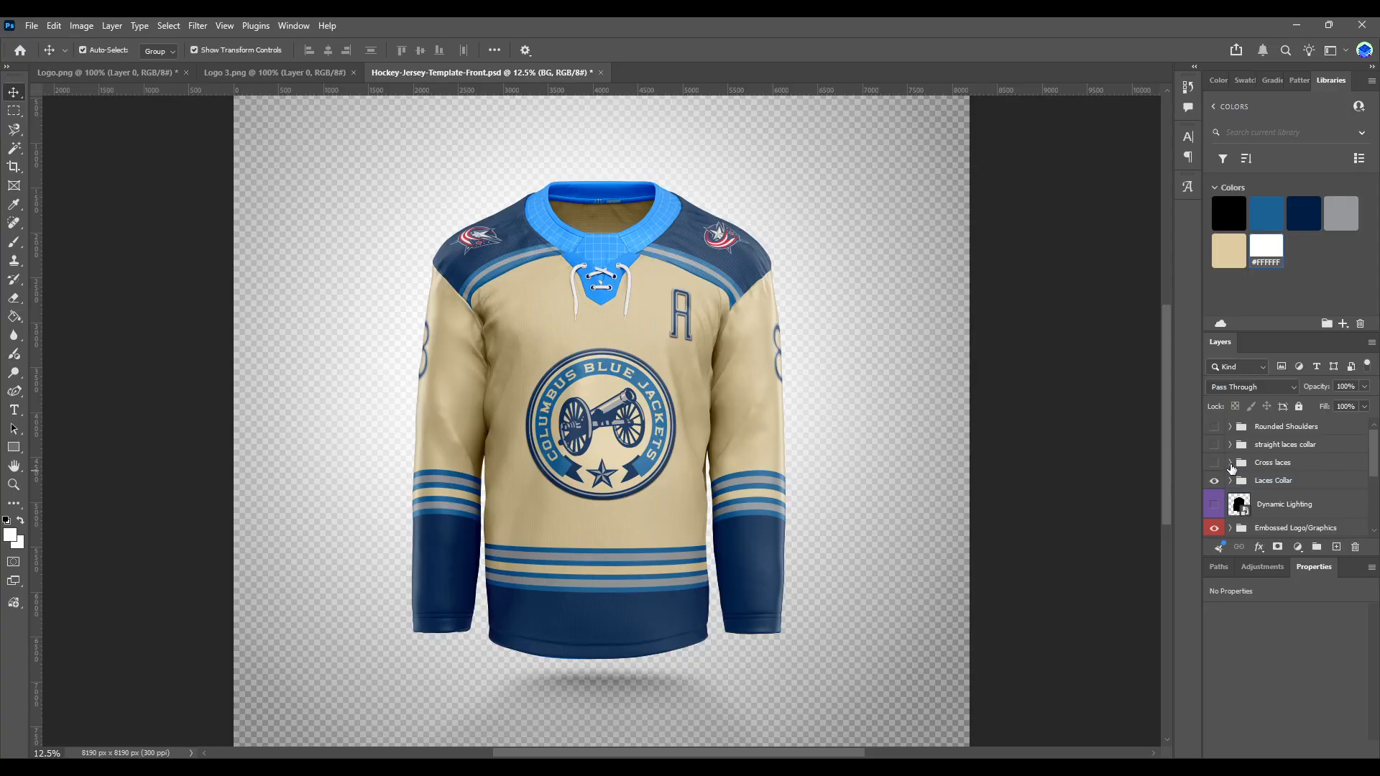
click(1235, 481)
click(1230, 481)
scroll(1234, 480, down, 3)
click(1241, 463)
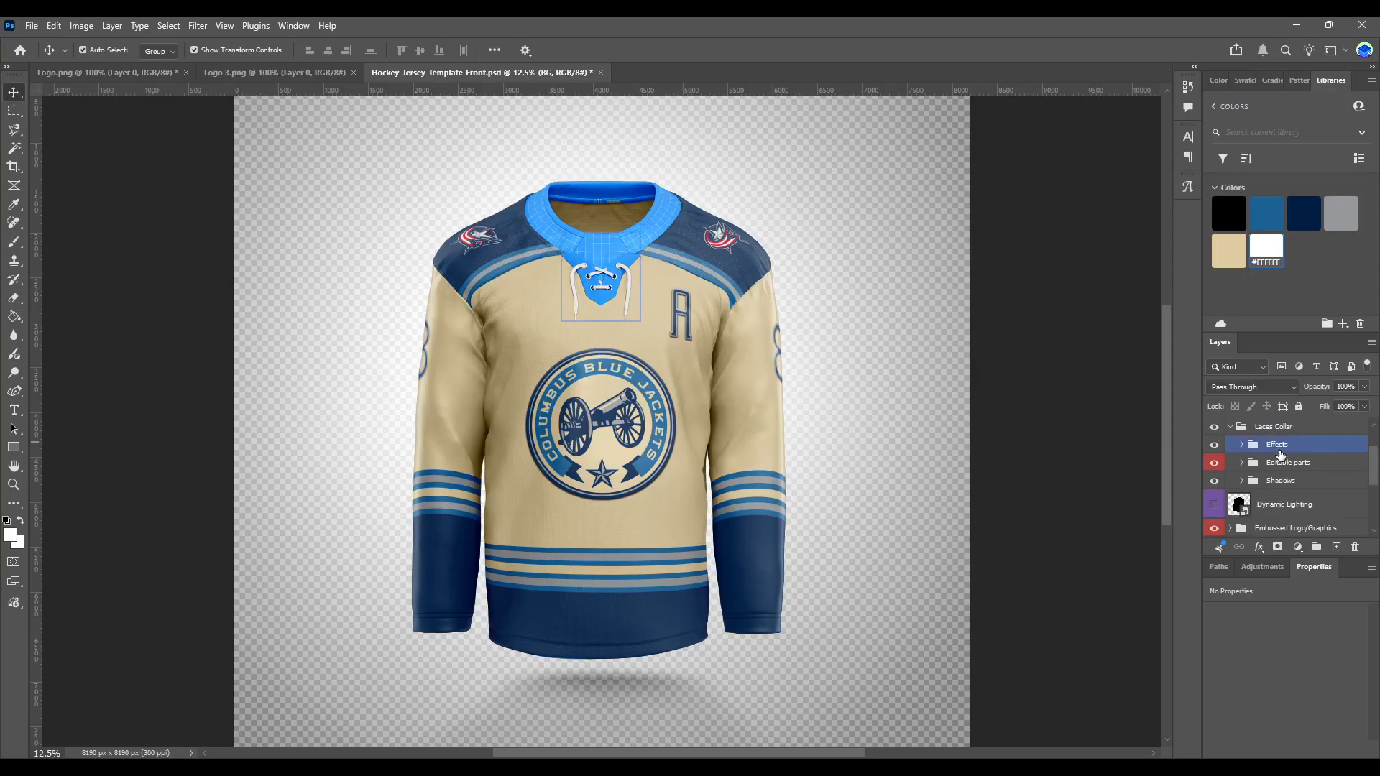
click(1242, 464)
scroll(1242, 474, down, 2)
click(1291, 432)
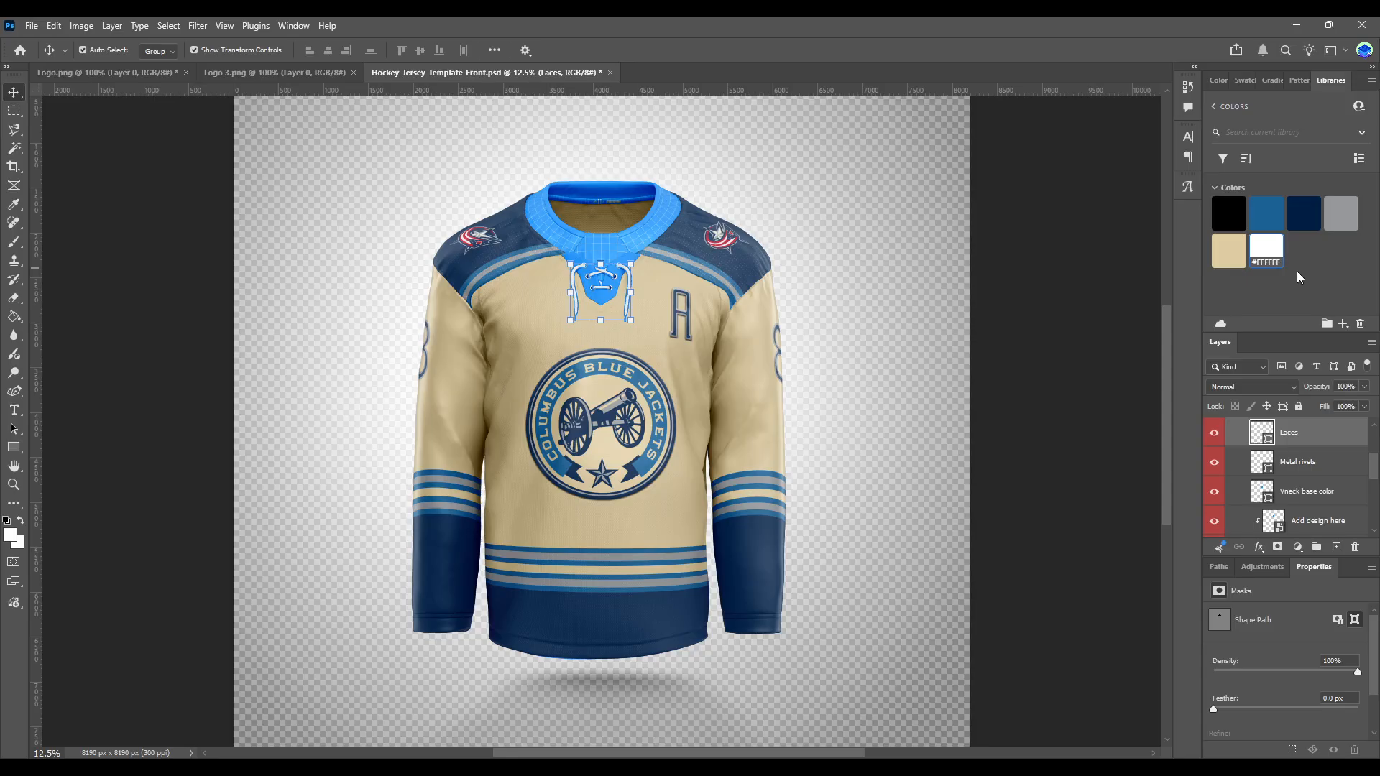
click(1298, 461)
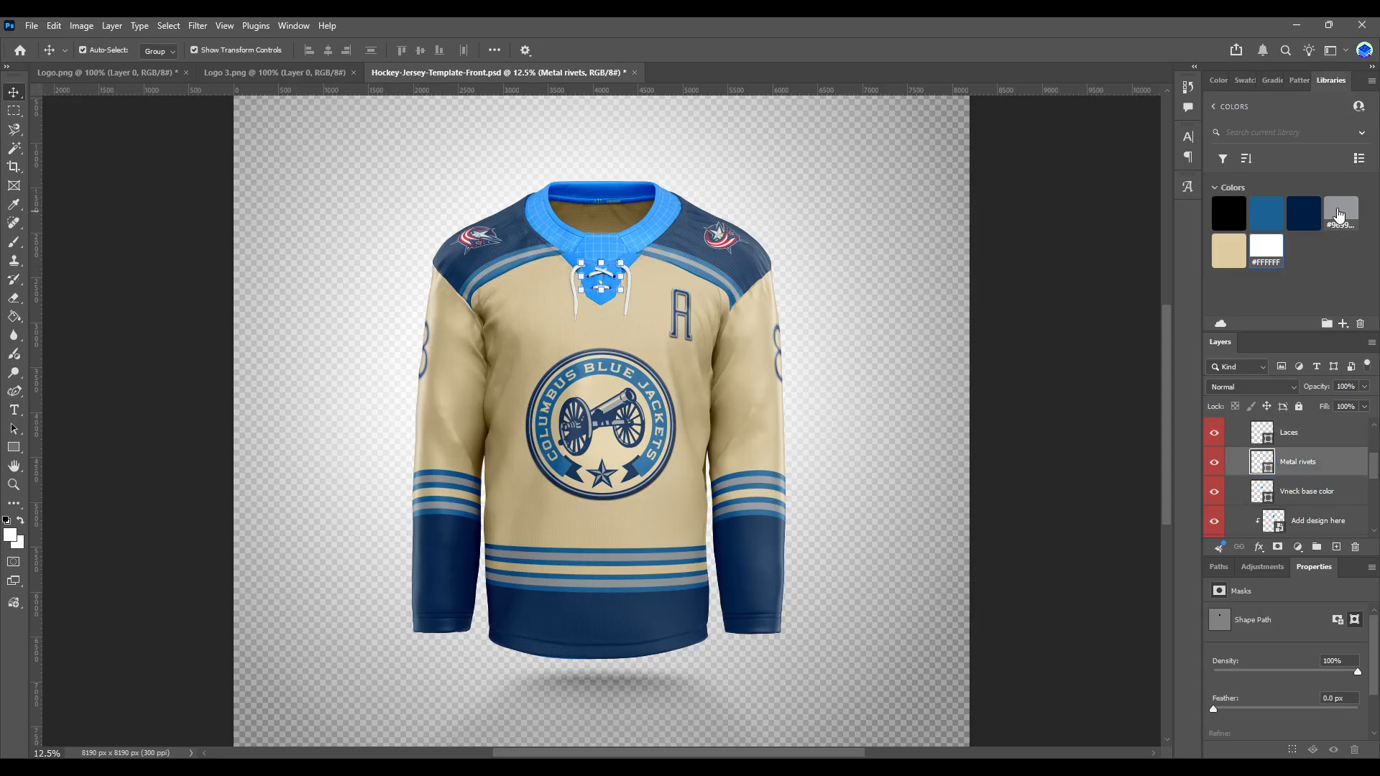
click(1304, 213)
click(1307, 491)
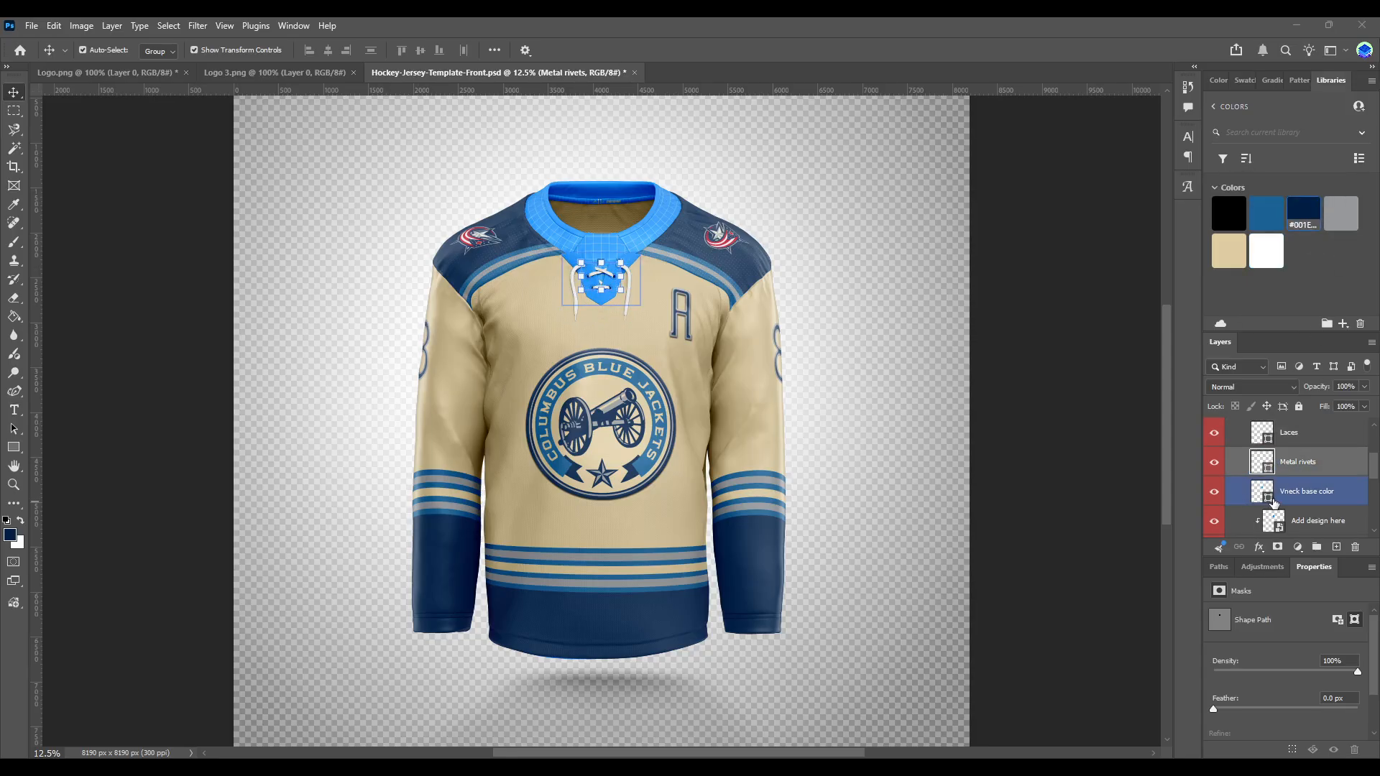
click(1229, 250)
Step: Open the V-neck design smart object Front part1.psb, hide its grid, and fill the BG Color layer with the library's tan
click(1307, 467)
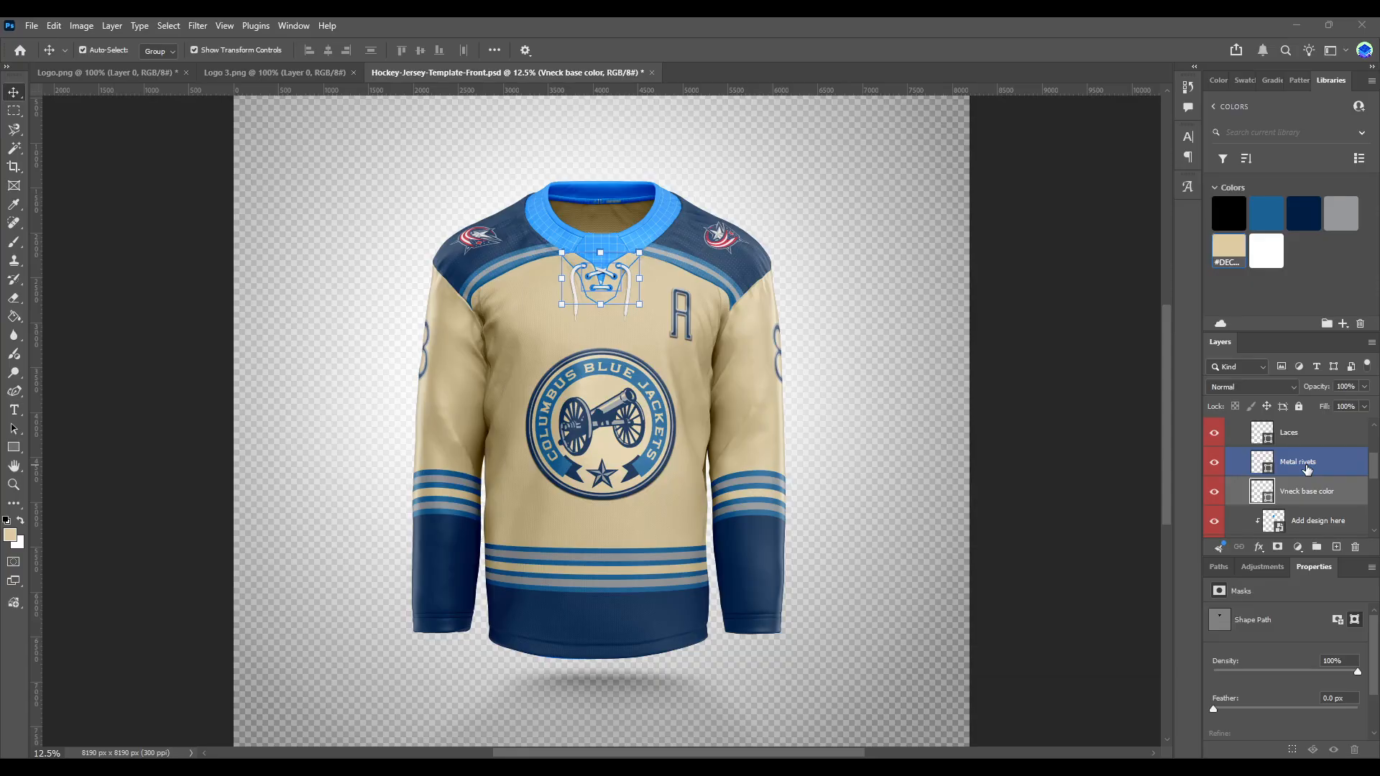
click(1274, 516)
scroll(1272, 496, down, 1)
double_click(1271, 500)
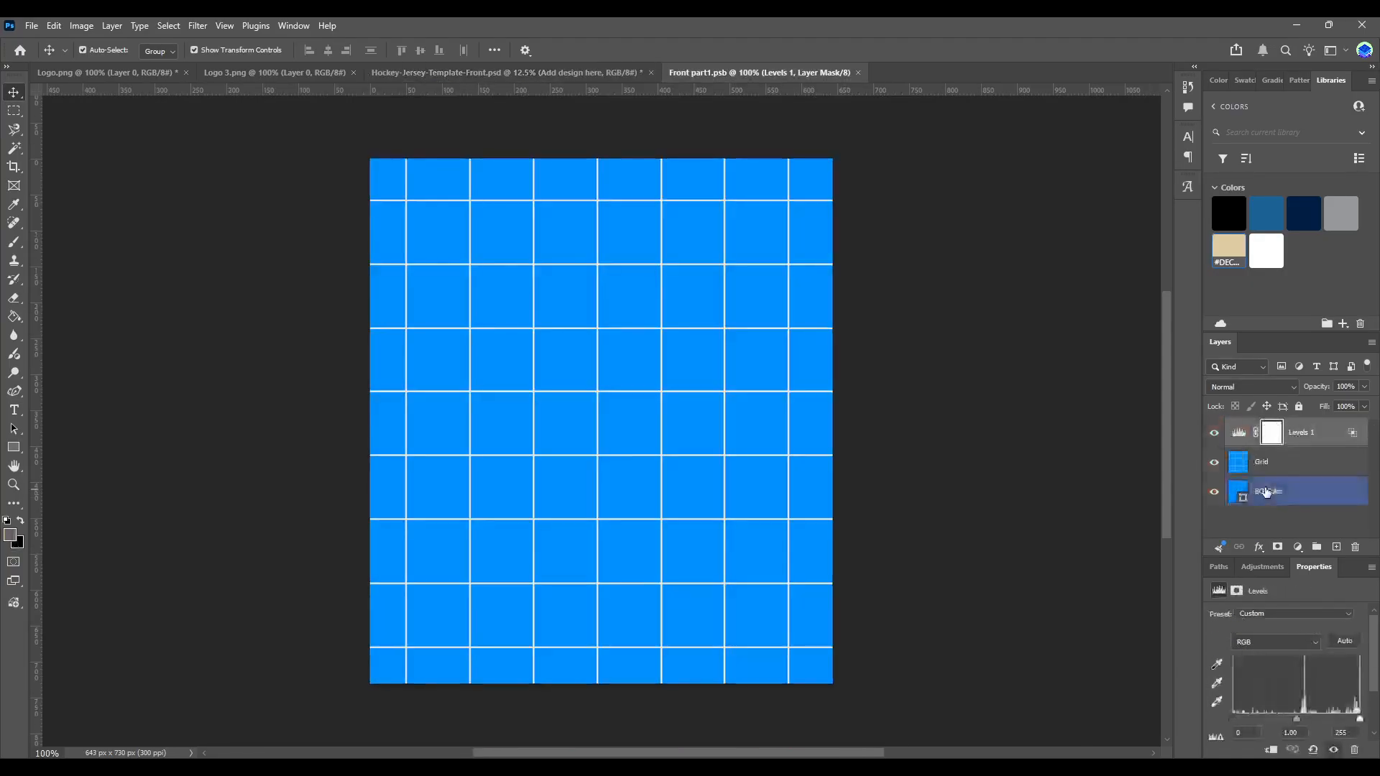
click(1214, 464)
click(1288, 493)
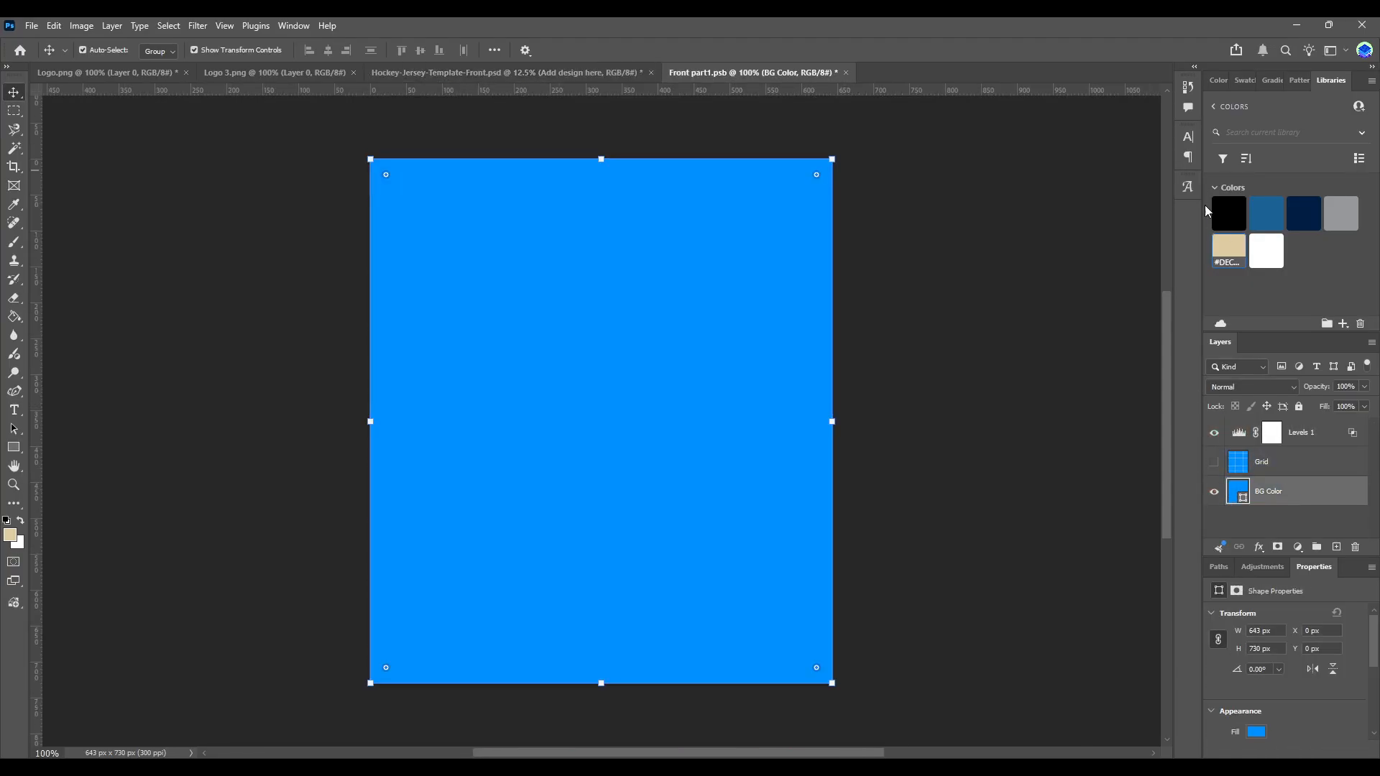
click(1228, 250)
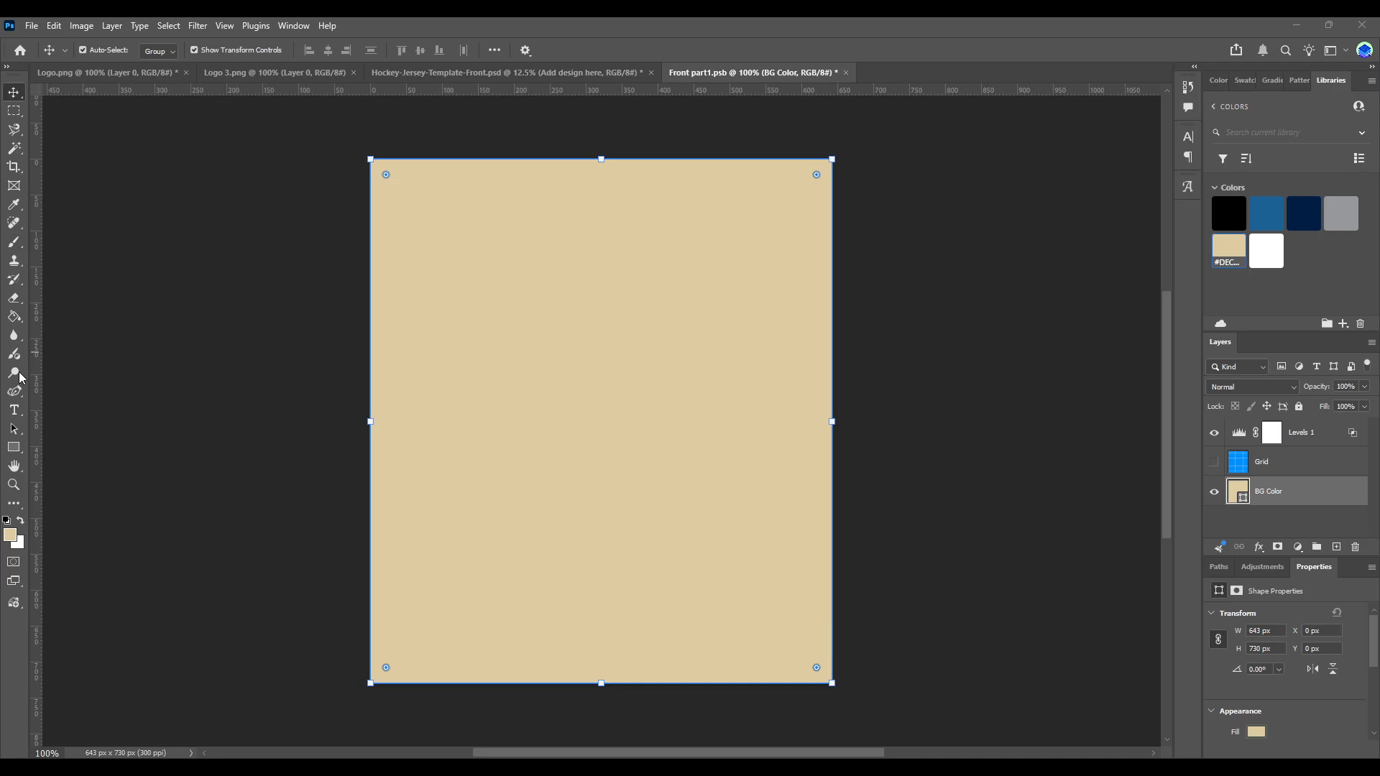
Step: Draw a rectangle about 780 by 166 px across the upper edge of Front part1.psb, colour it grey, save, and check the jersey
click(14, 449)
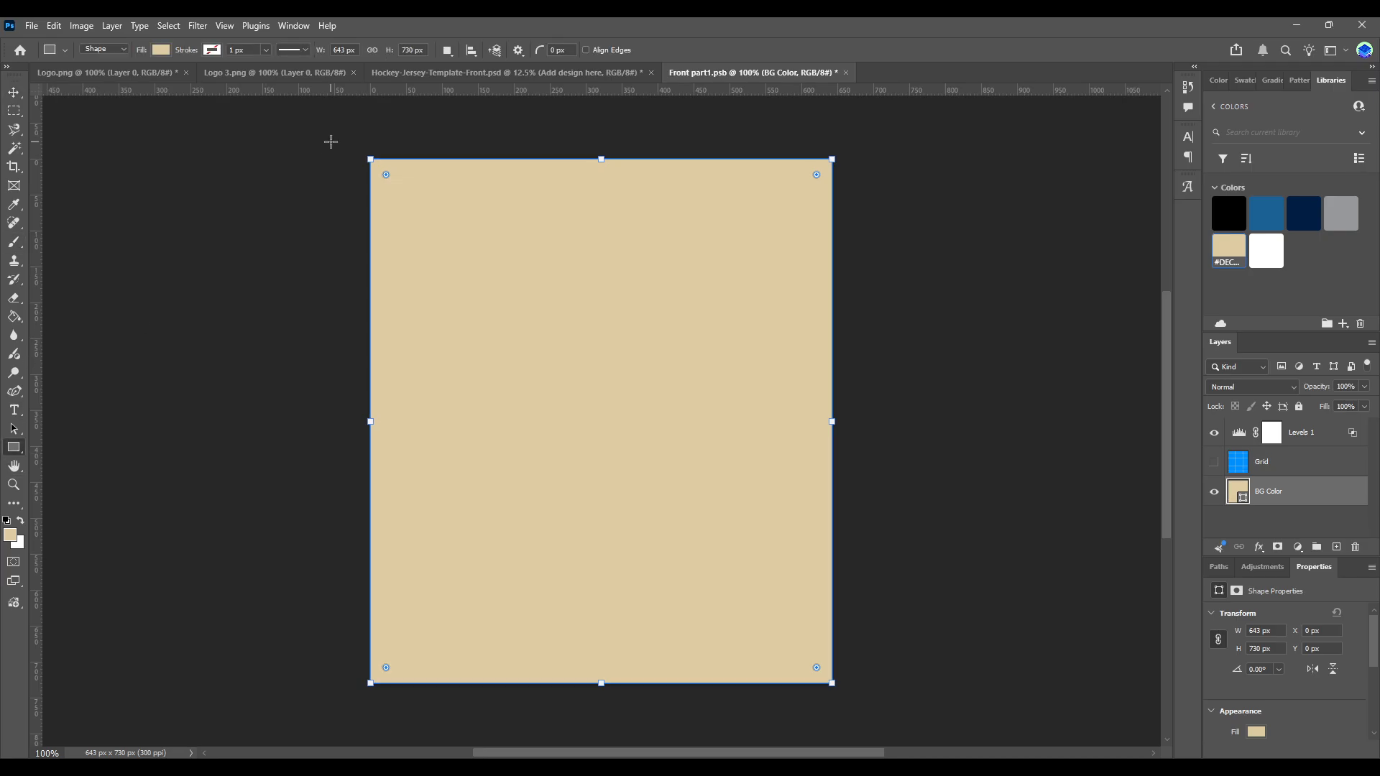
drag(331, 141, 889, 255)
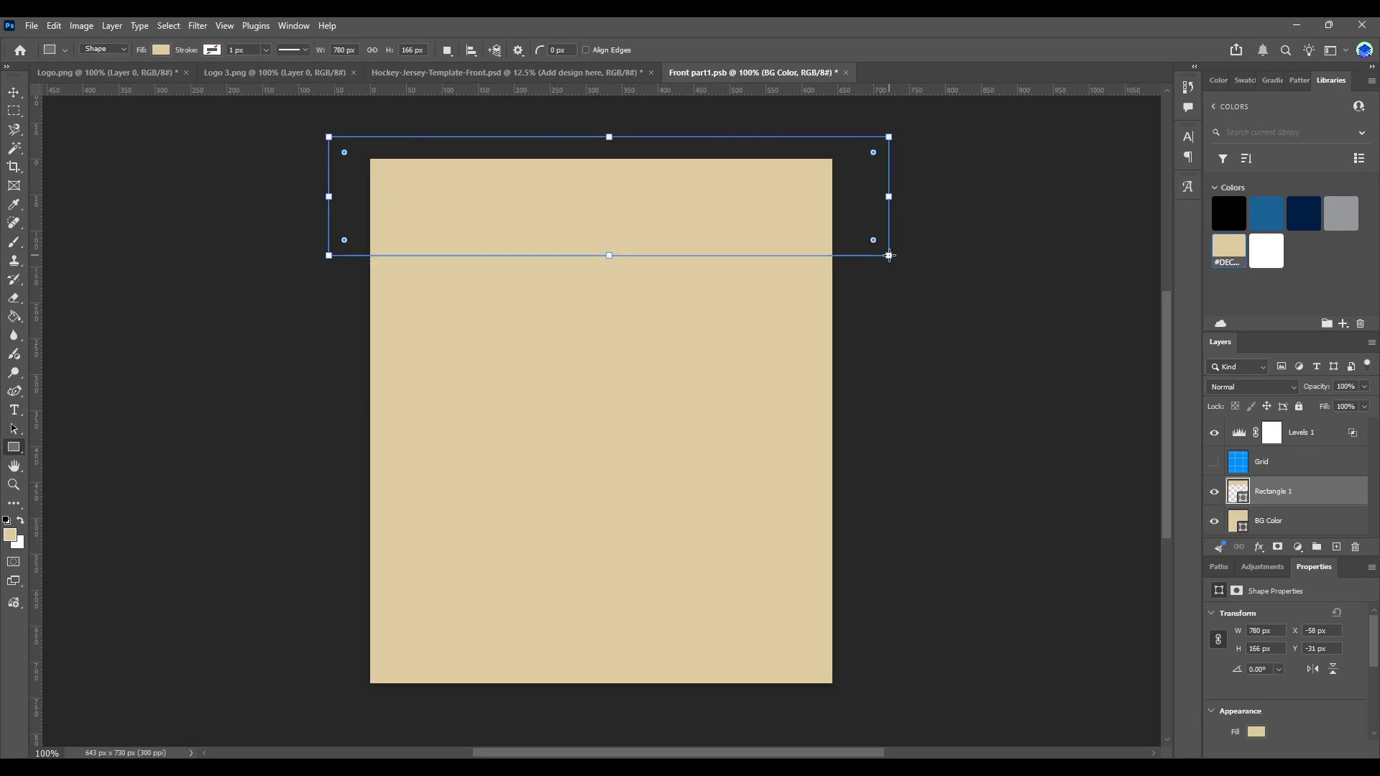
click(1349, 212)
key(ctrl+s)
click(478, 72)
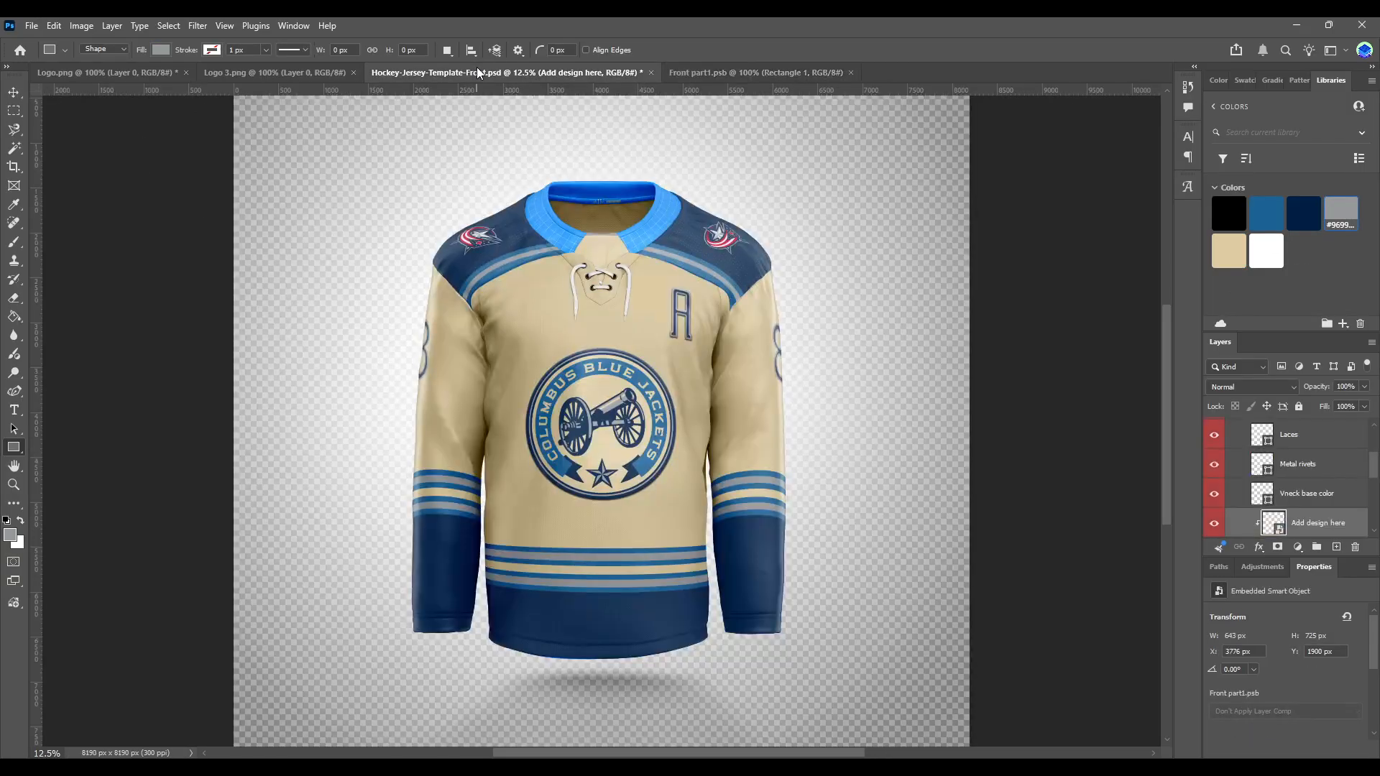
click(728, 72)
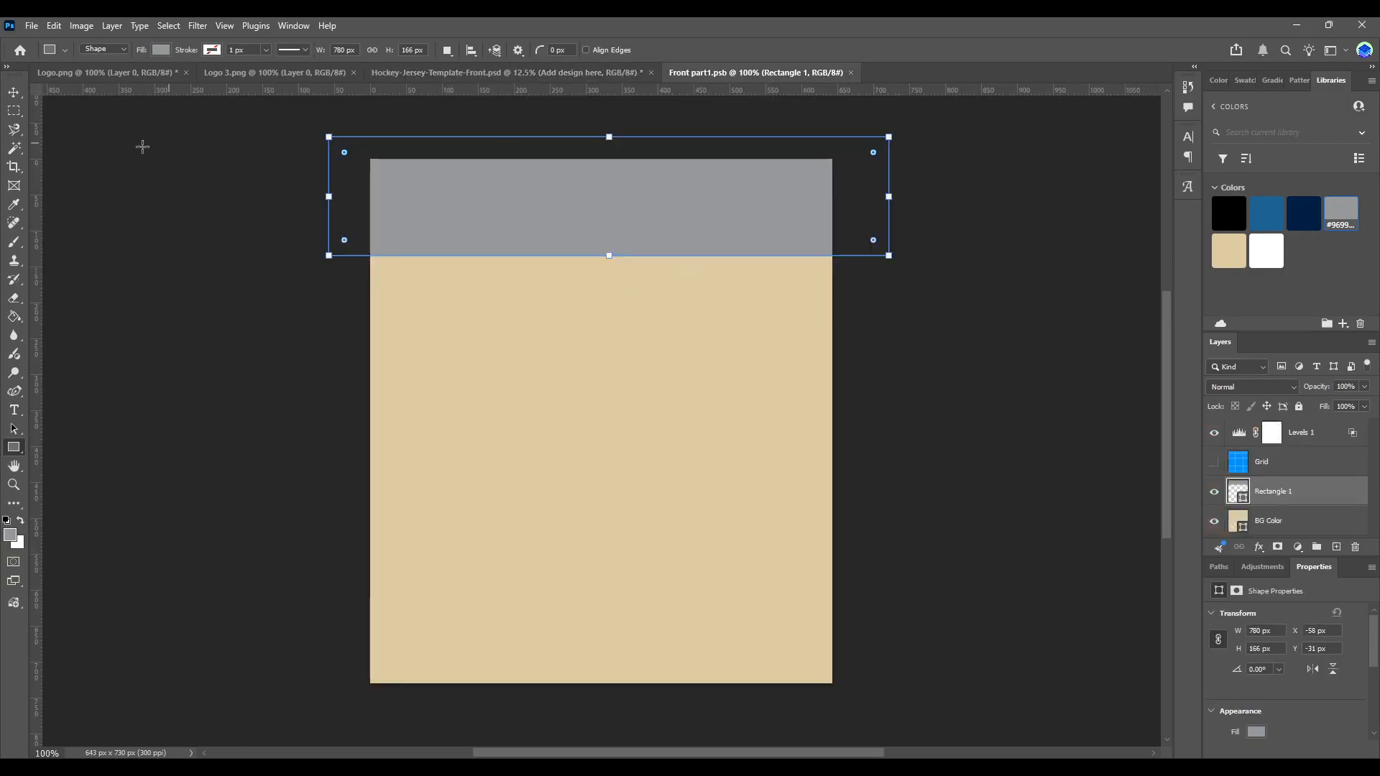
Step: Enlarge the grey rectangle in Front part1.psb to about 818 by 174 px, save, and check the jersey
click(13, 93)
drag(604, 261, 604, 266)
key(Return)
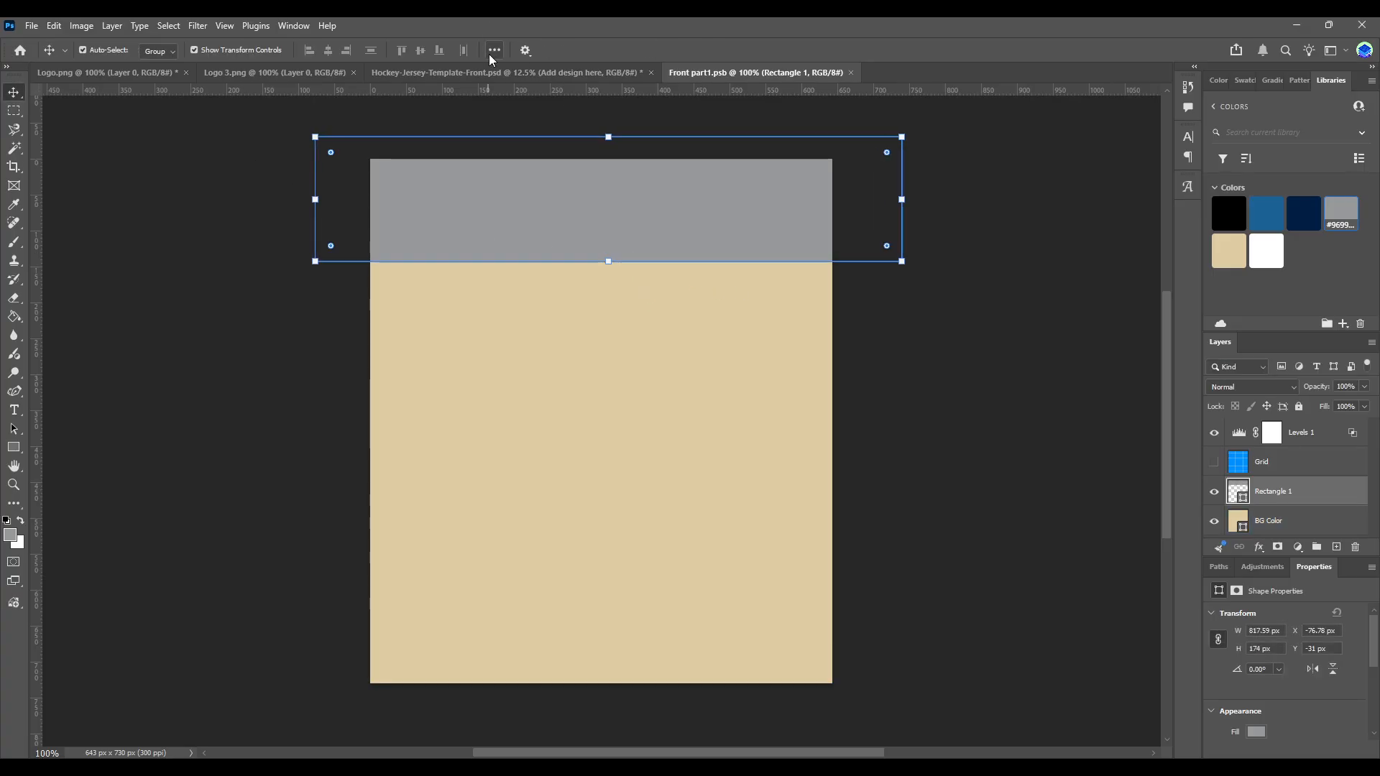
click(484, 79)
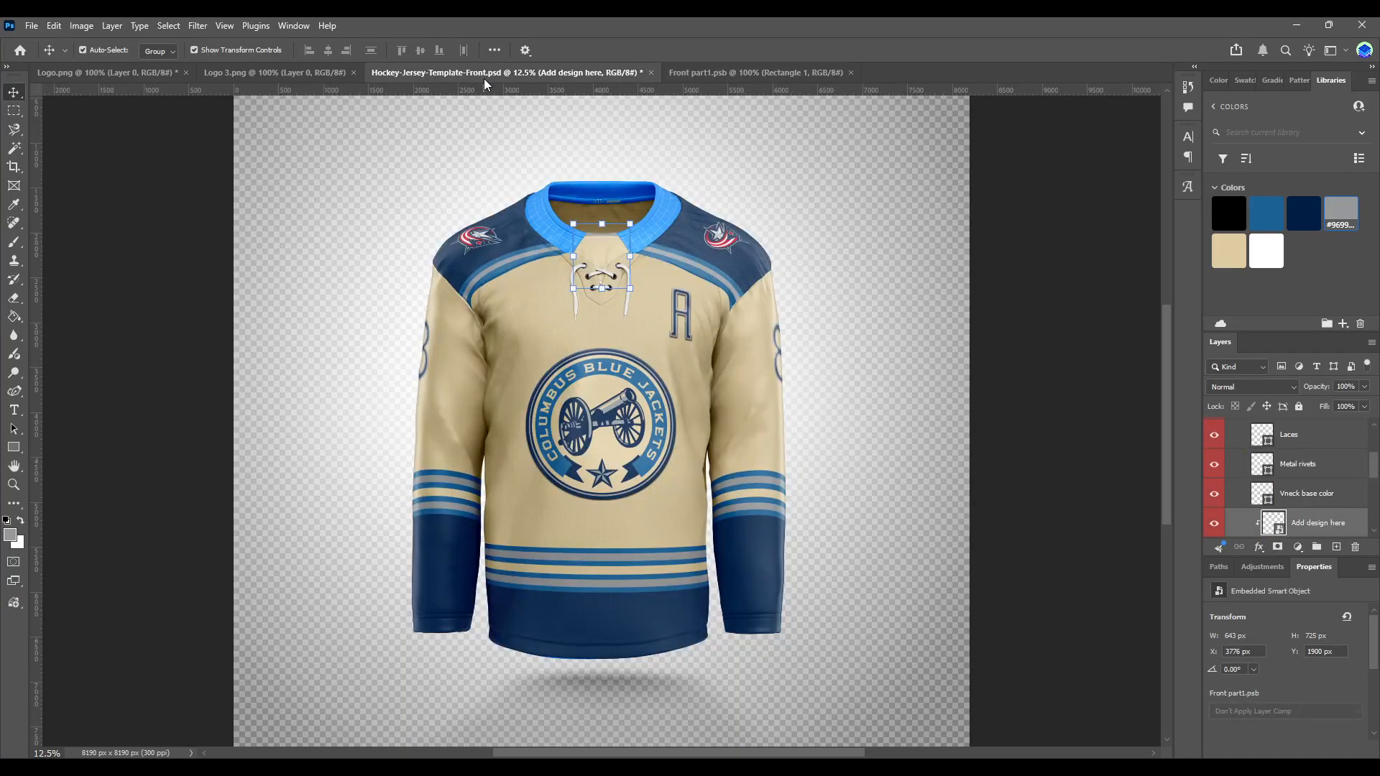
click(691, 72)
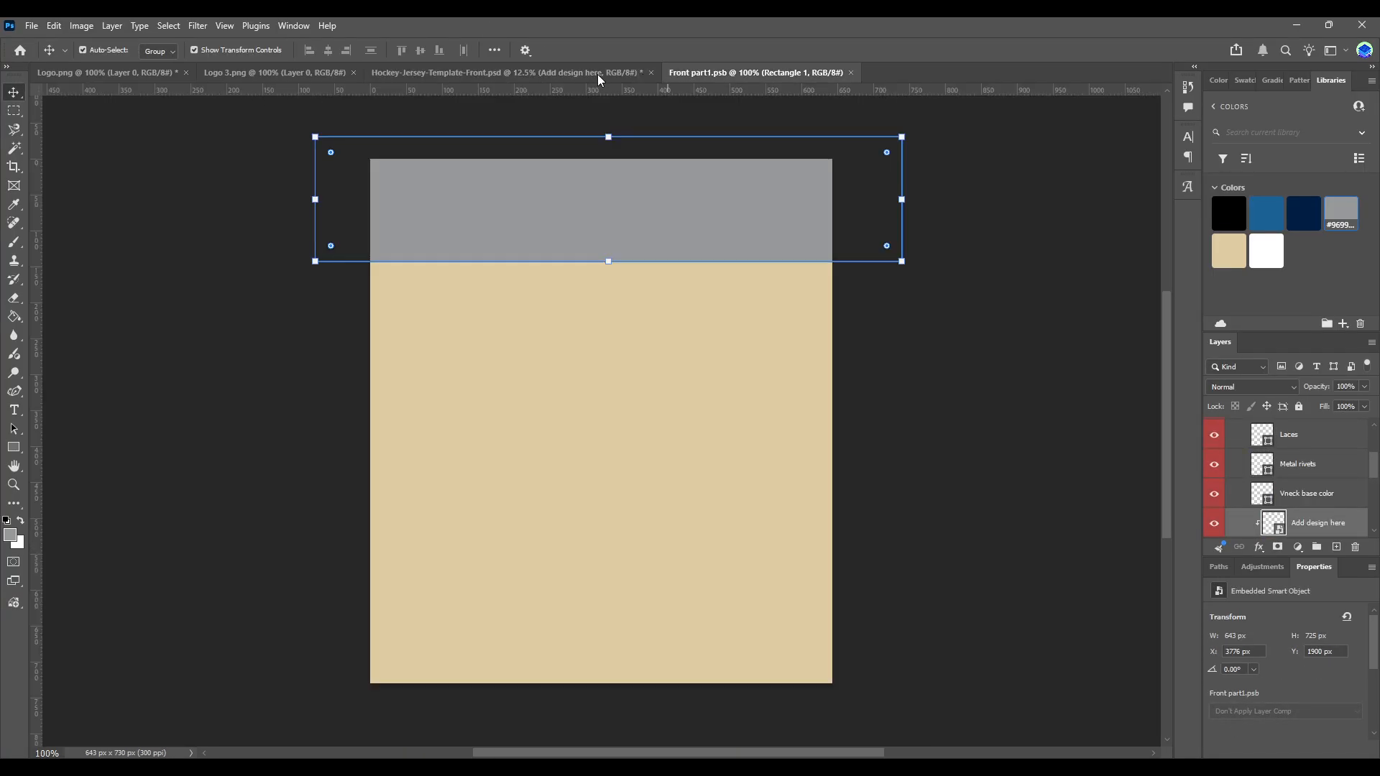
Step: Close Logo.png and Logo 3.png, place the NHL logo from NHL-Logo.png into Front part1.psb below the grey band, and check the jersey
click(186, 74)
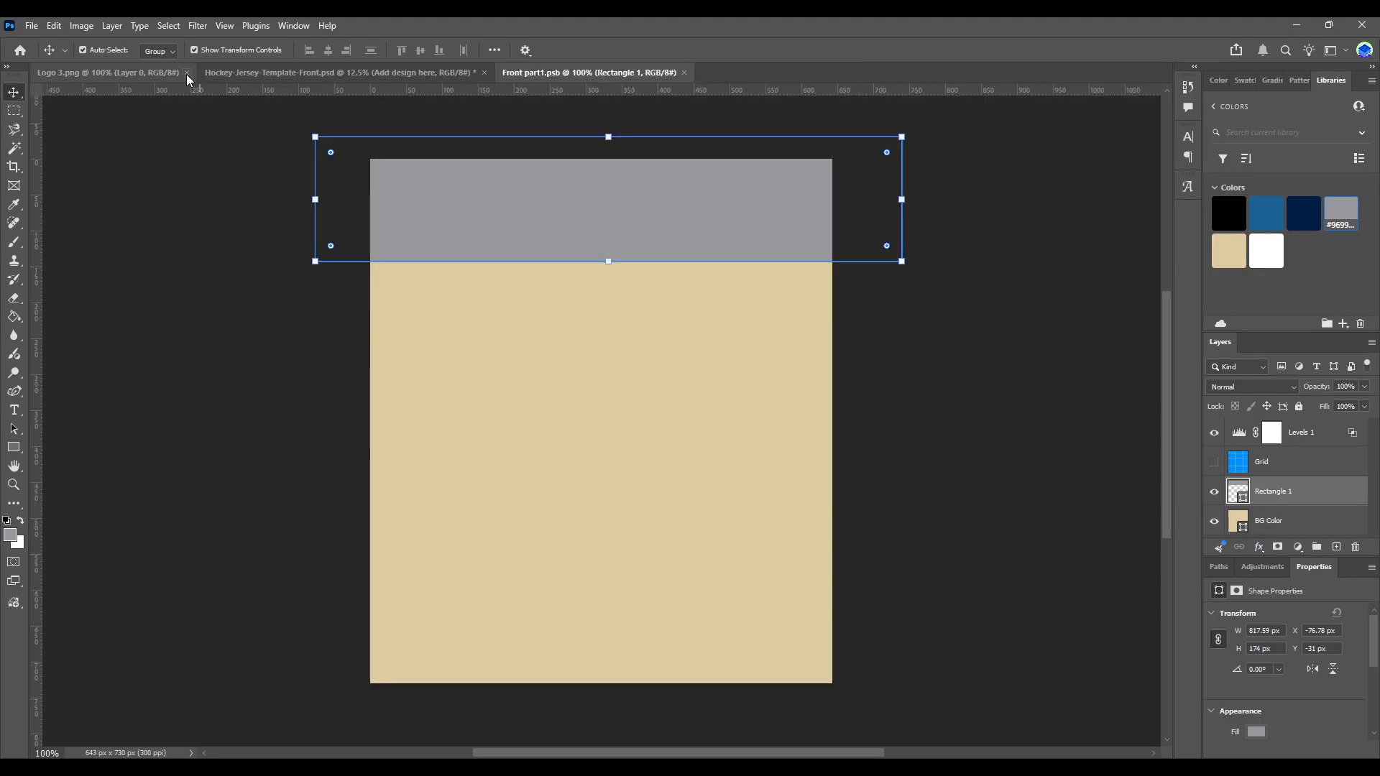
click(187, 73)
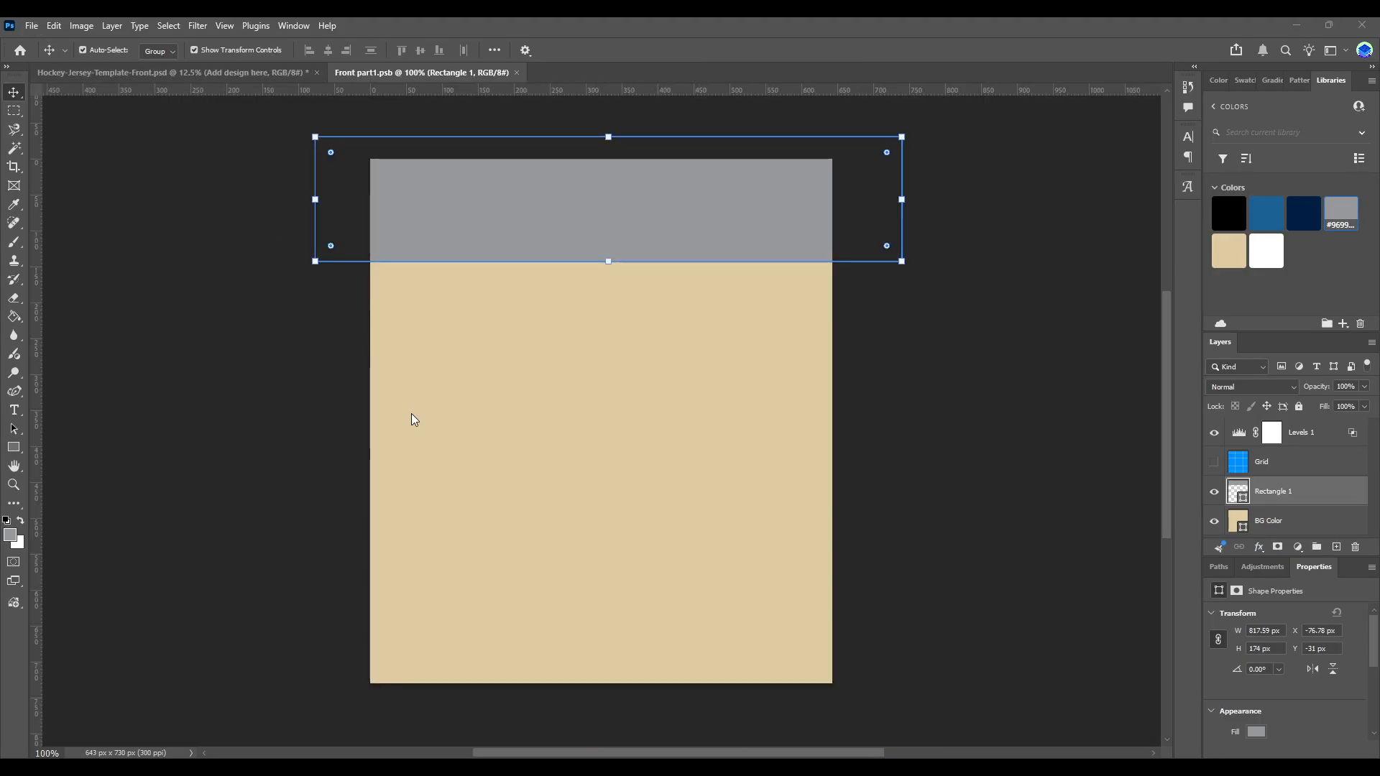
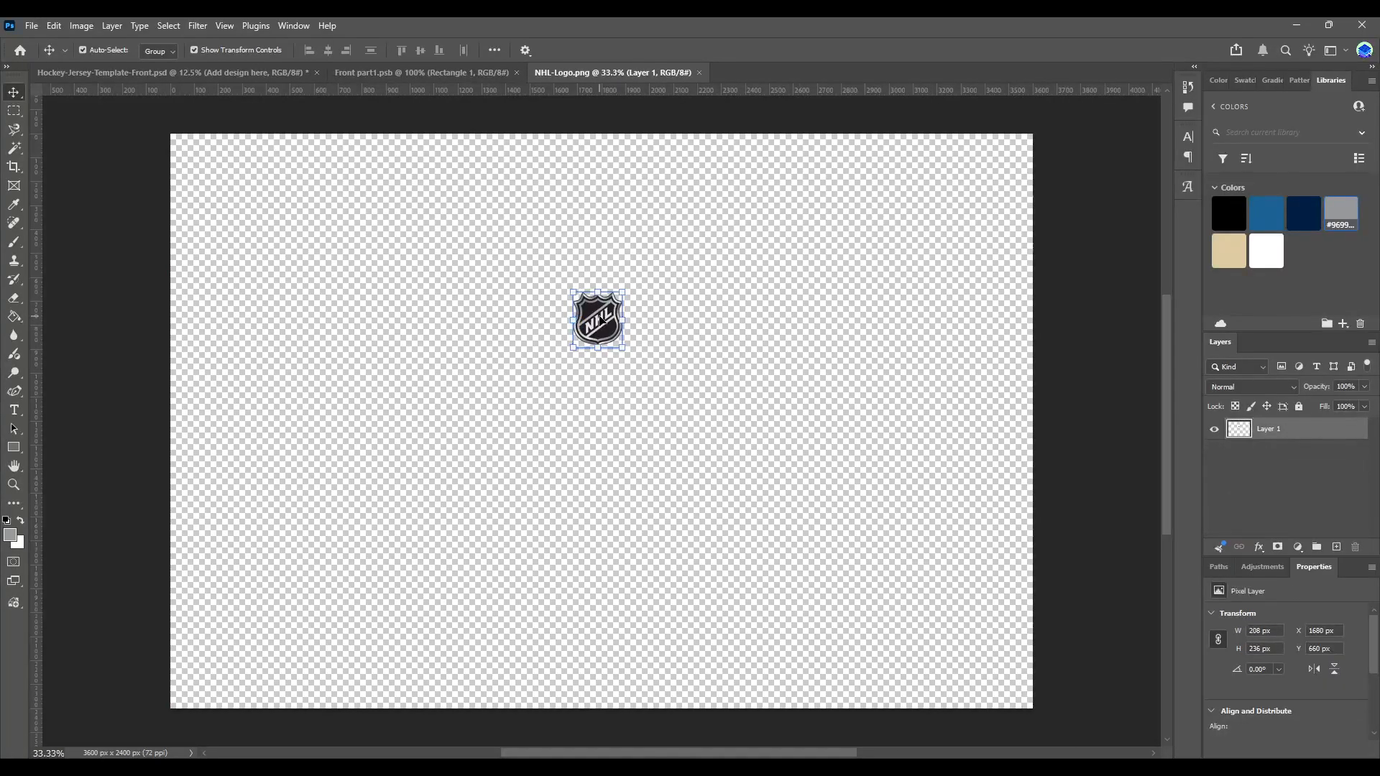
mouse_move(603, 320)
mouse_down()
mouse_move(438, 75)
mouse_move(622, 316)
mouse_up()
drag(697, 462, 614, 406)
click(277, 72)
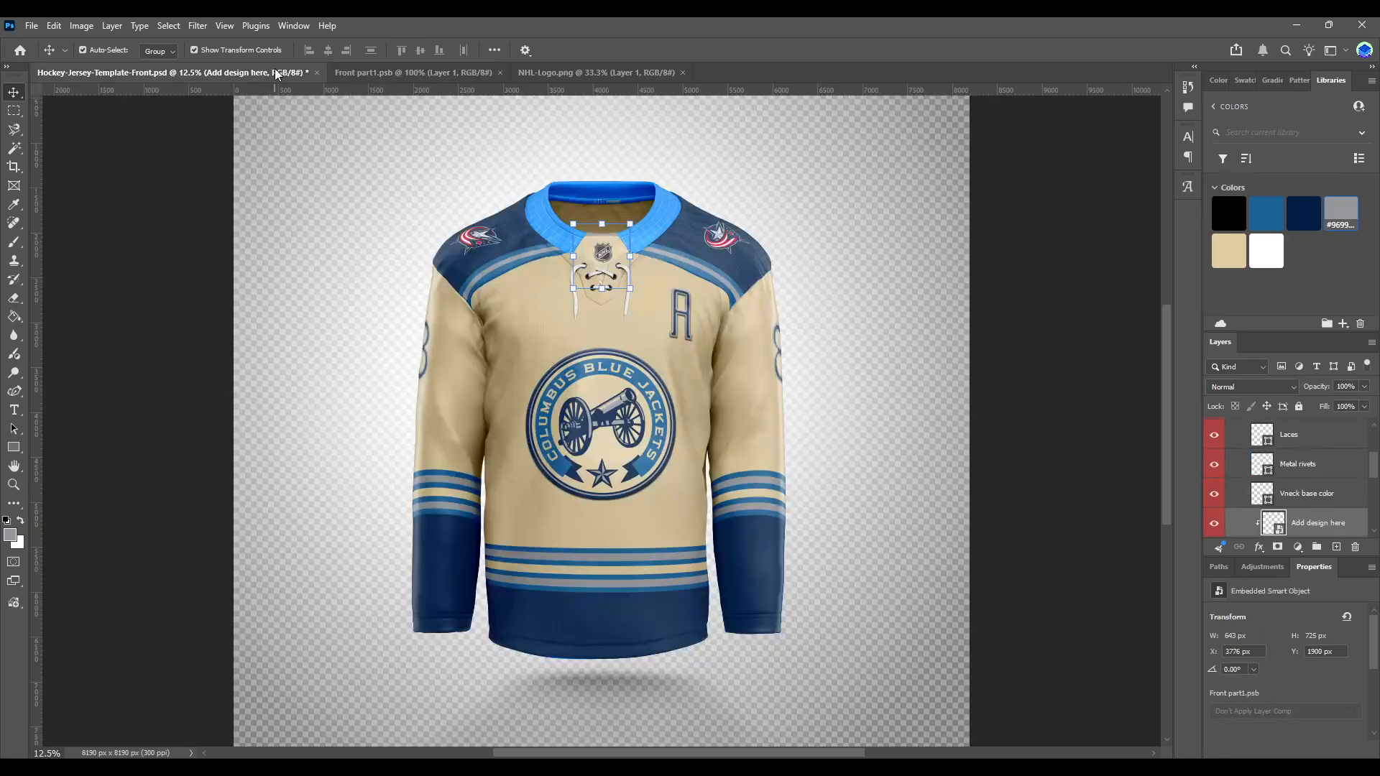
Step: Centre the NHL logo horizontally at about X 218 px, nudge it slightly up, and close NHL-Logo.png and Front part1.psb
click(420, 72)
drag(611, 407, 606, 404)
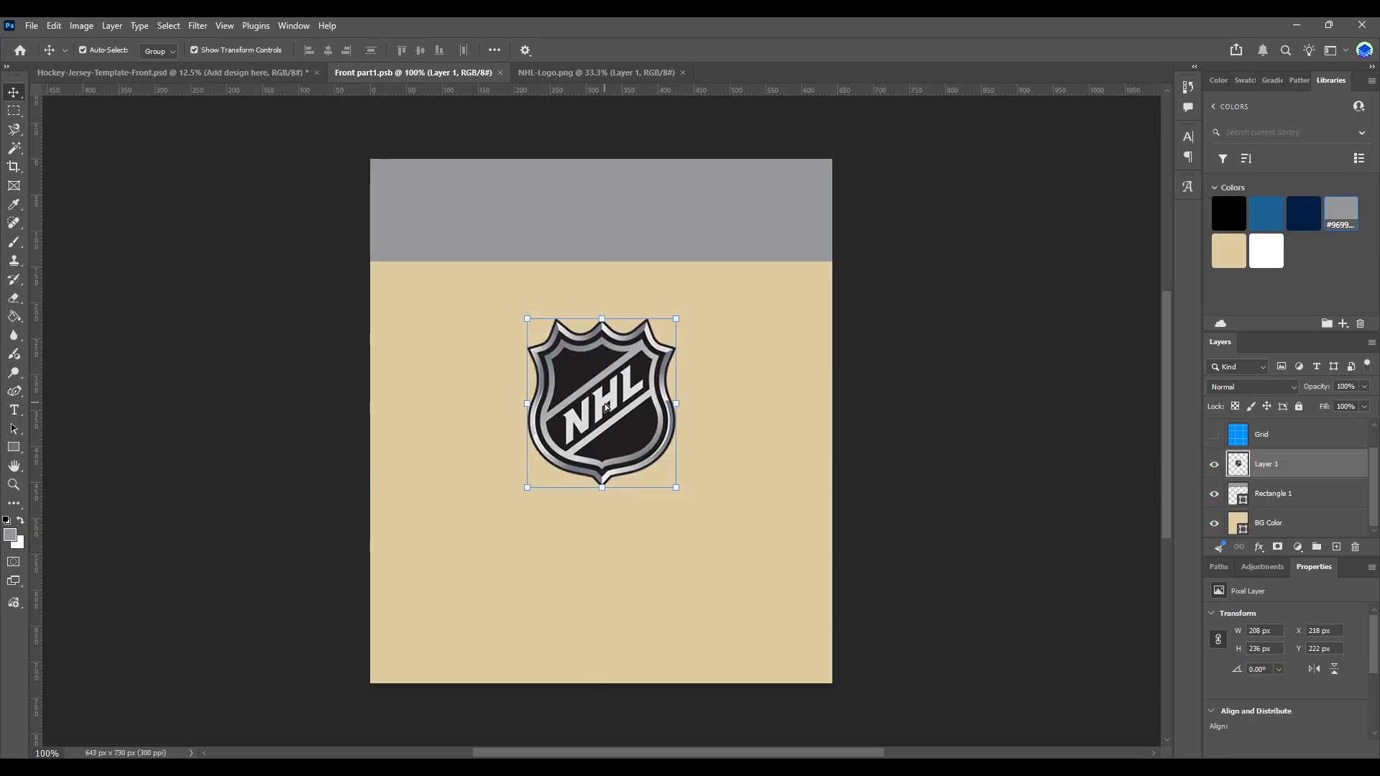
click(246, 74)
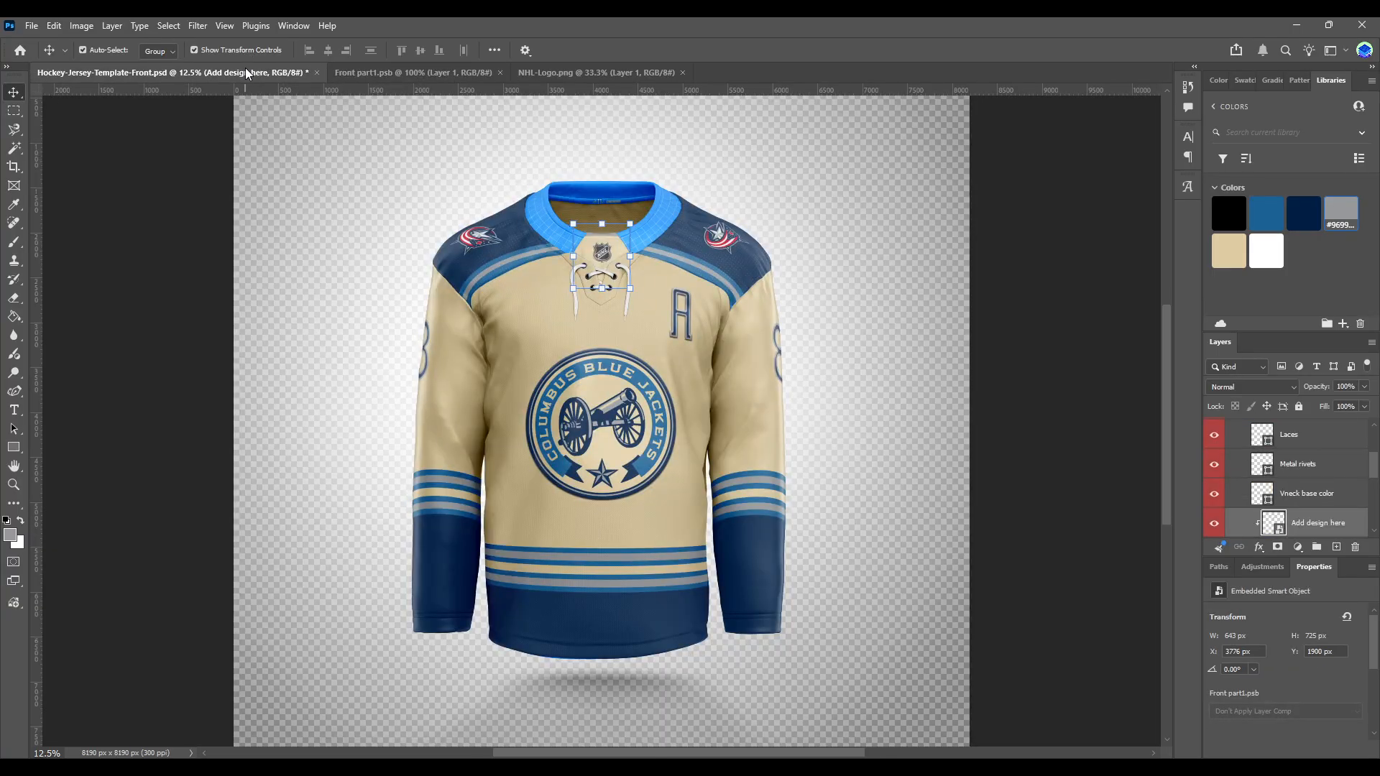
click(480, 71)
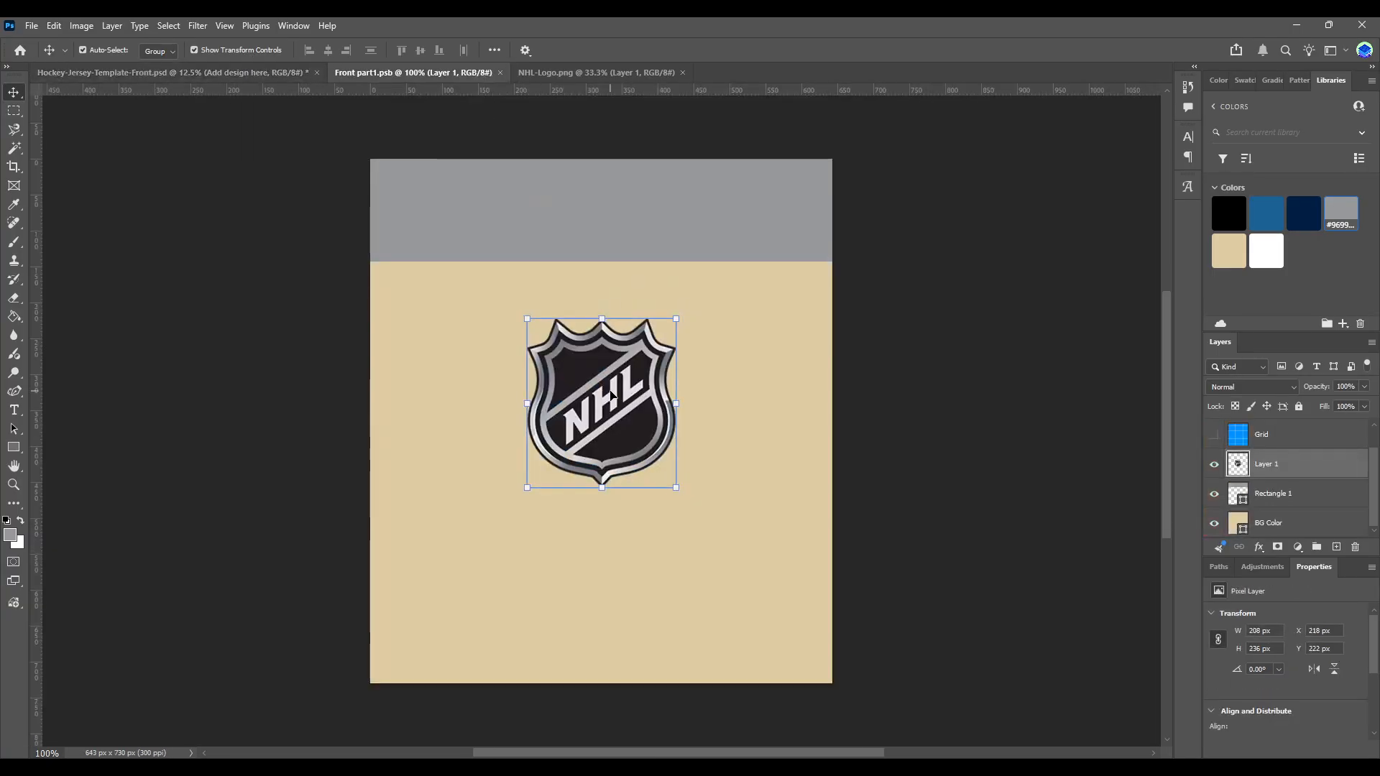
drag(611, 394, 611, 384)
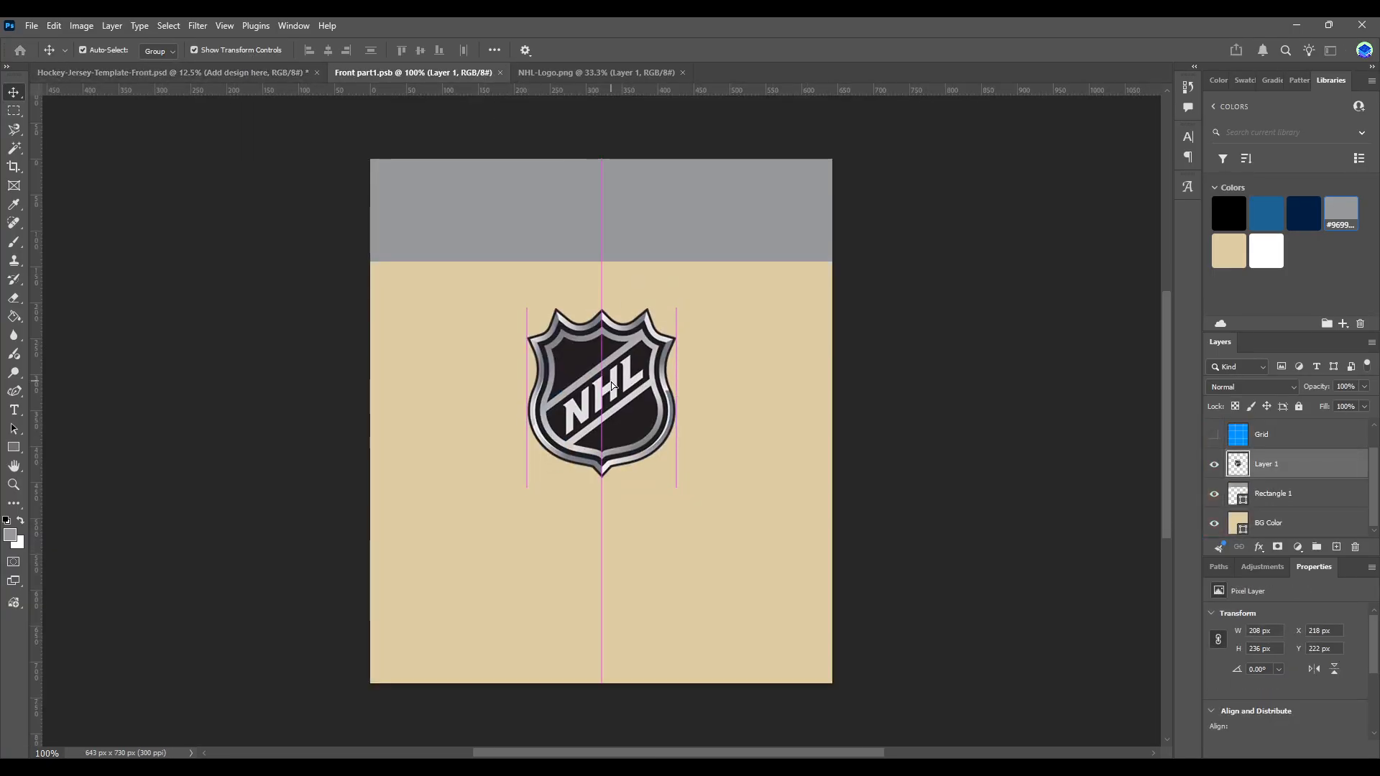
click(575, 72)
click(682, 72)
click(501, 72)
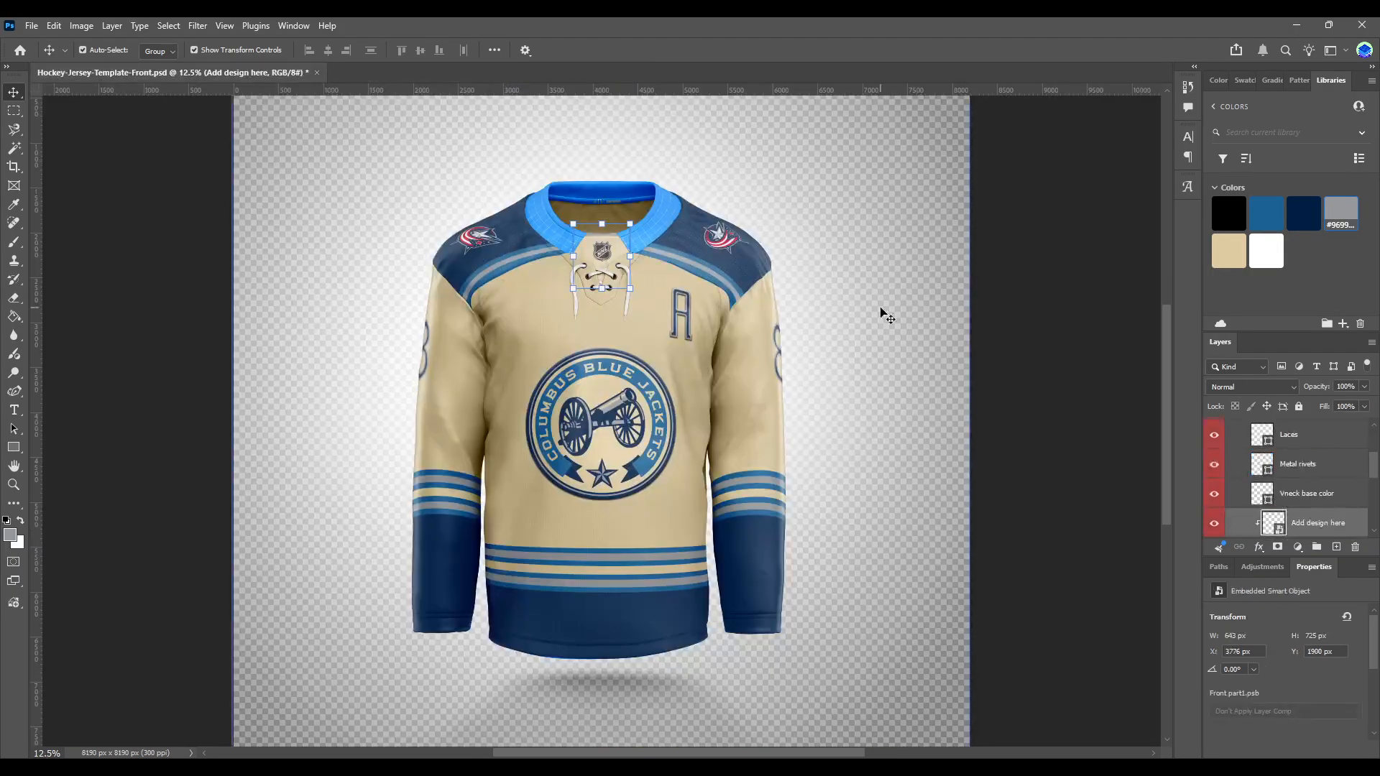
Step: Find the CollarEdge layer in the Main Collar group and recolour it with the grey library swatch
click(1277, 508)
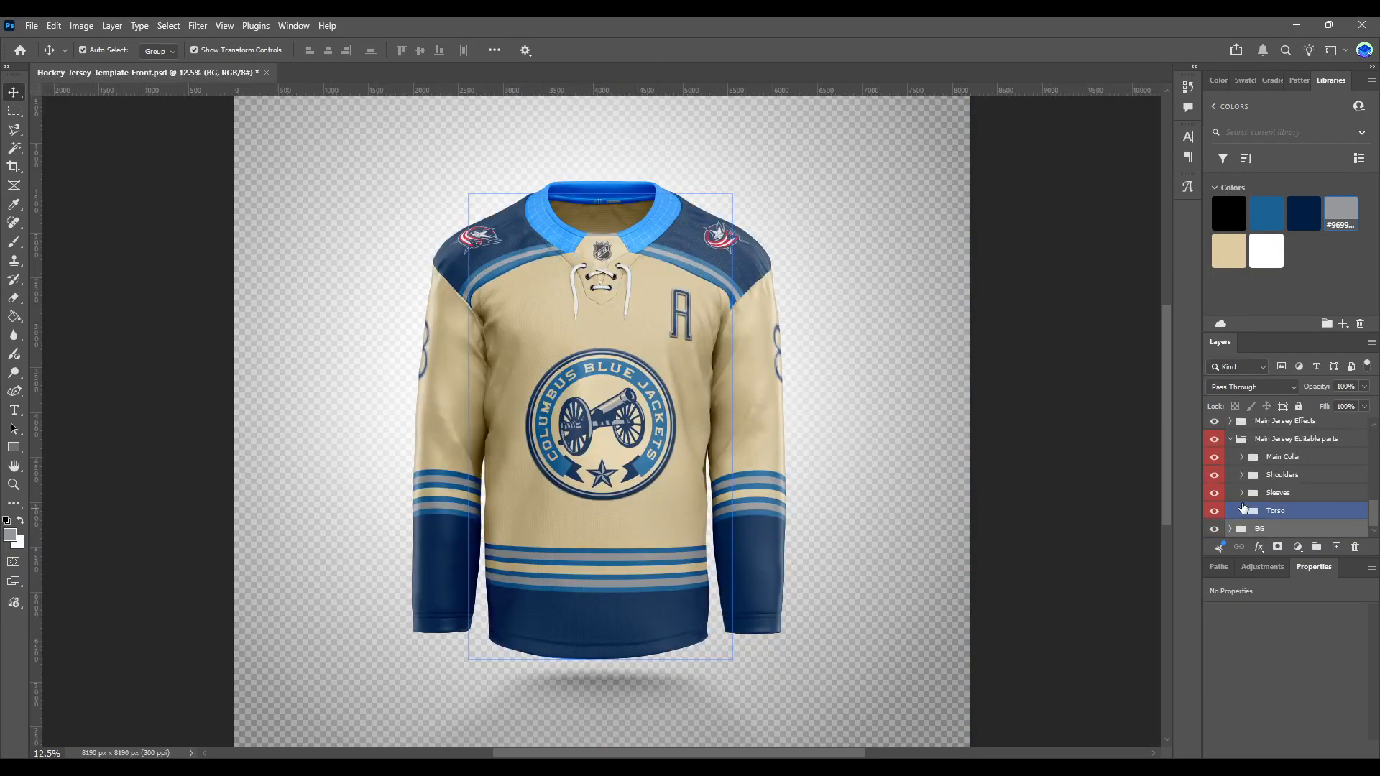
click(1242, 459)
click(1259, 476)
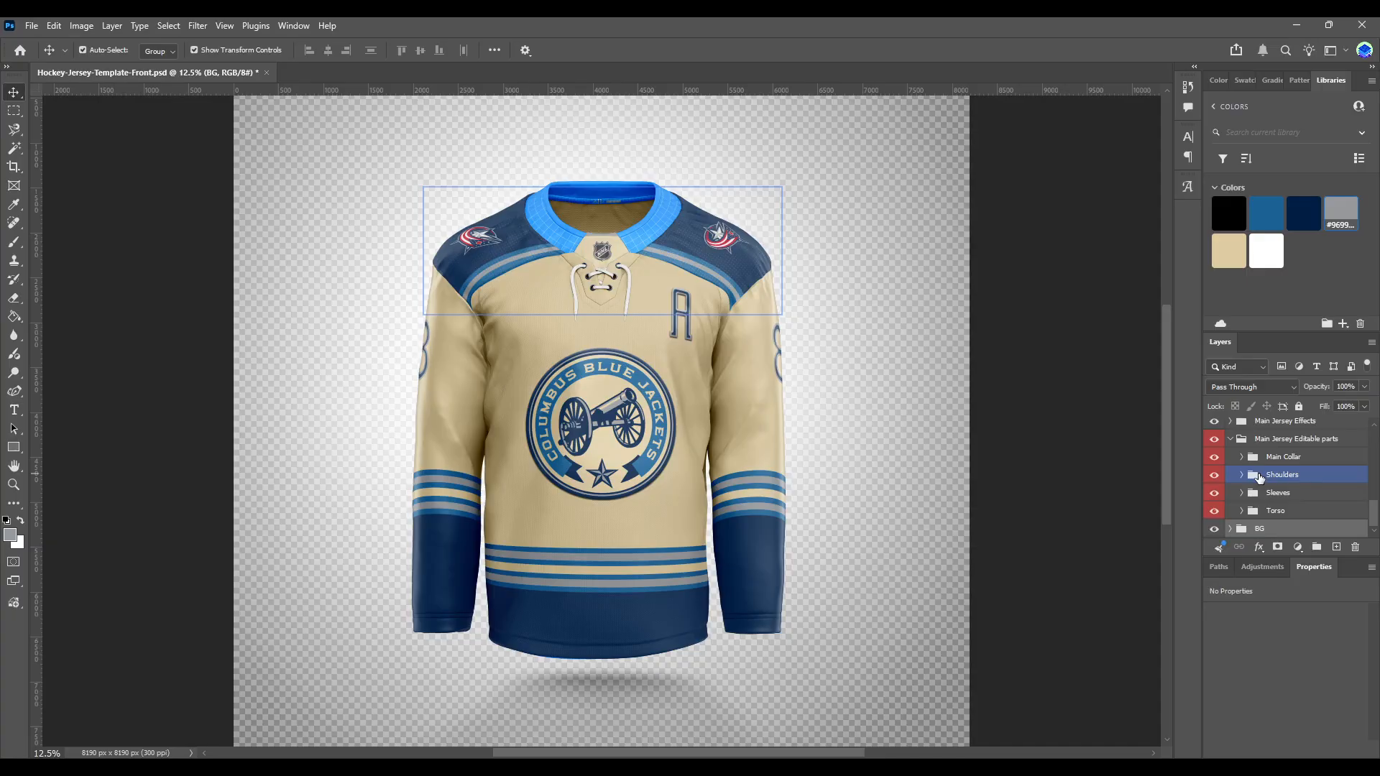
click(1248, 459)
click(1243, 458)
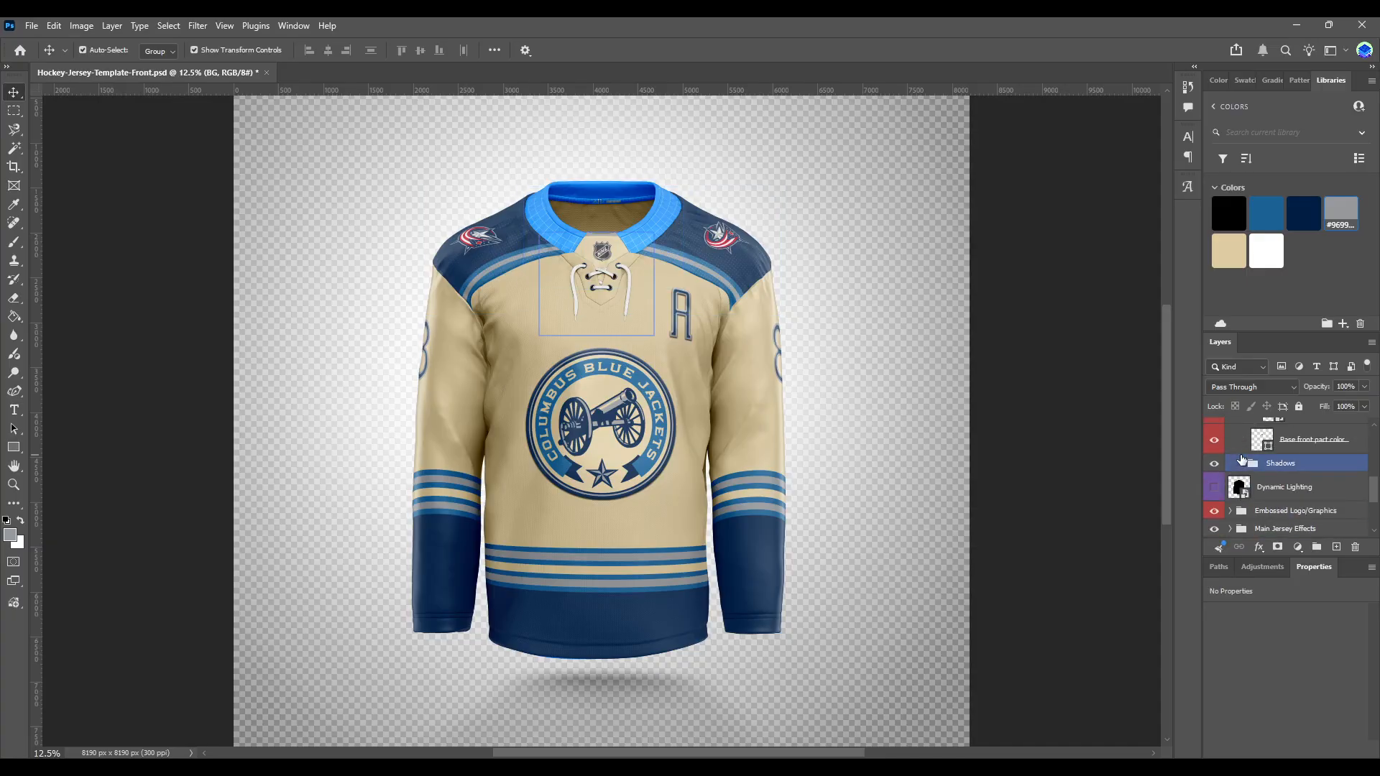
scroll(1245, 460, down, 2)
click(1246, 460)
scroll(1242, 471, down, 5)
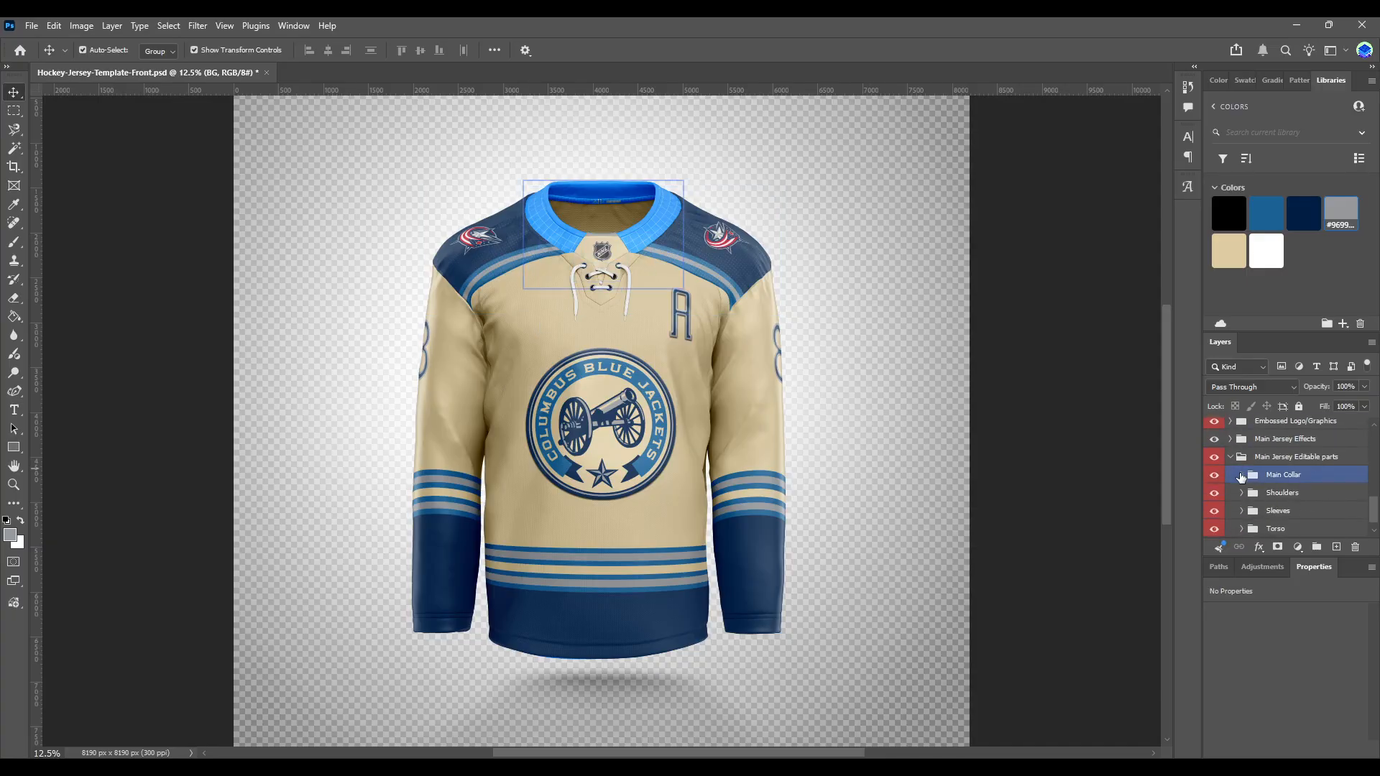
click(1241, 474)
scroll(1271, 464, down, 2)
click(1267, 434)
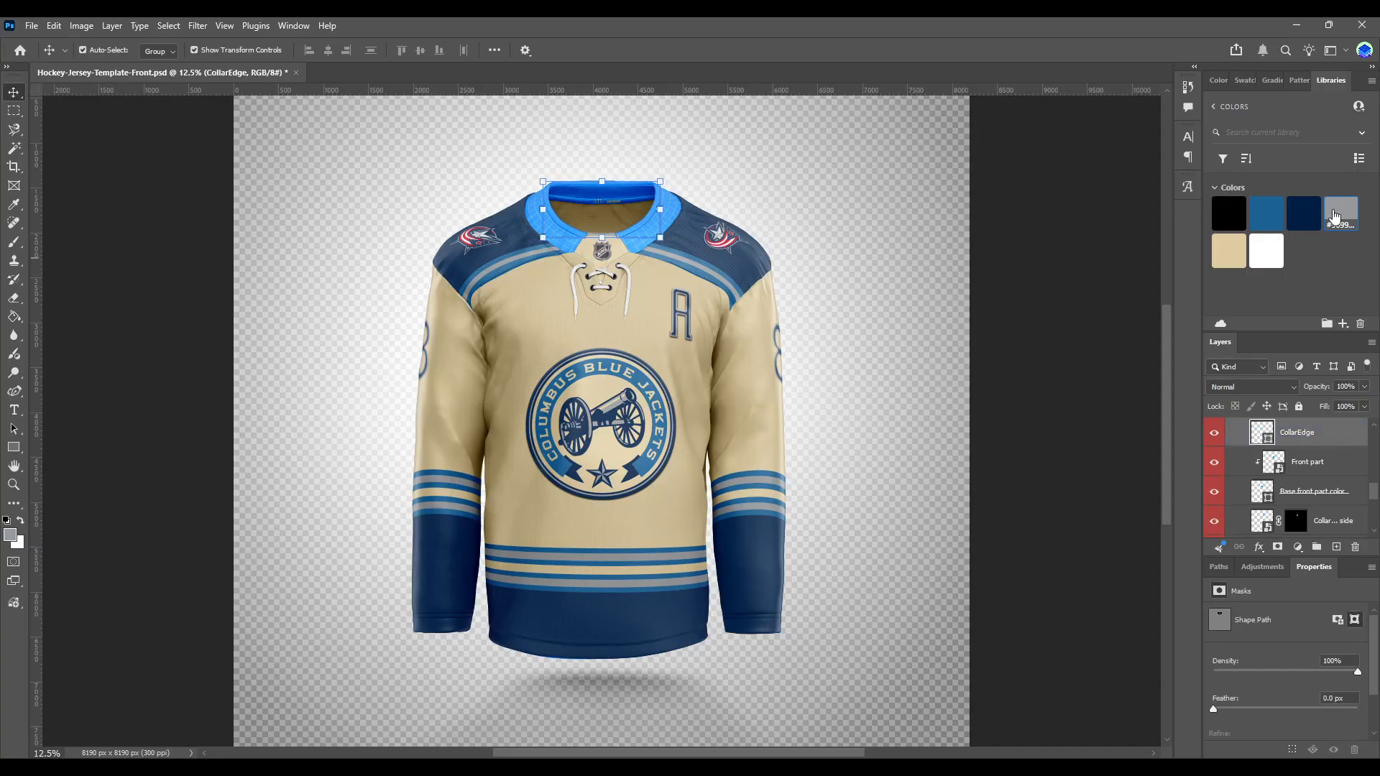
Step: Open the right collar side's smart object Part 1.psb, recolour BG Color with the medium blue swatch, save and close it
click(1263, 489)
scroll(1263, 486, down, 2)
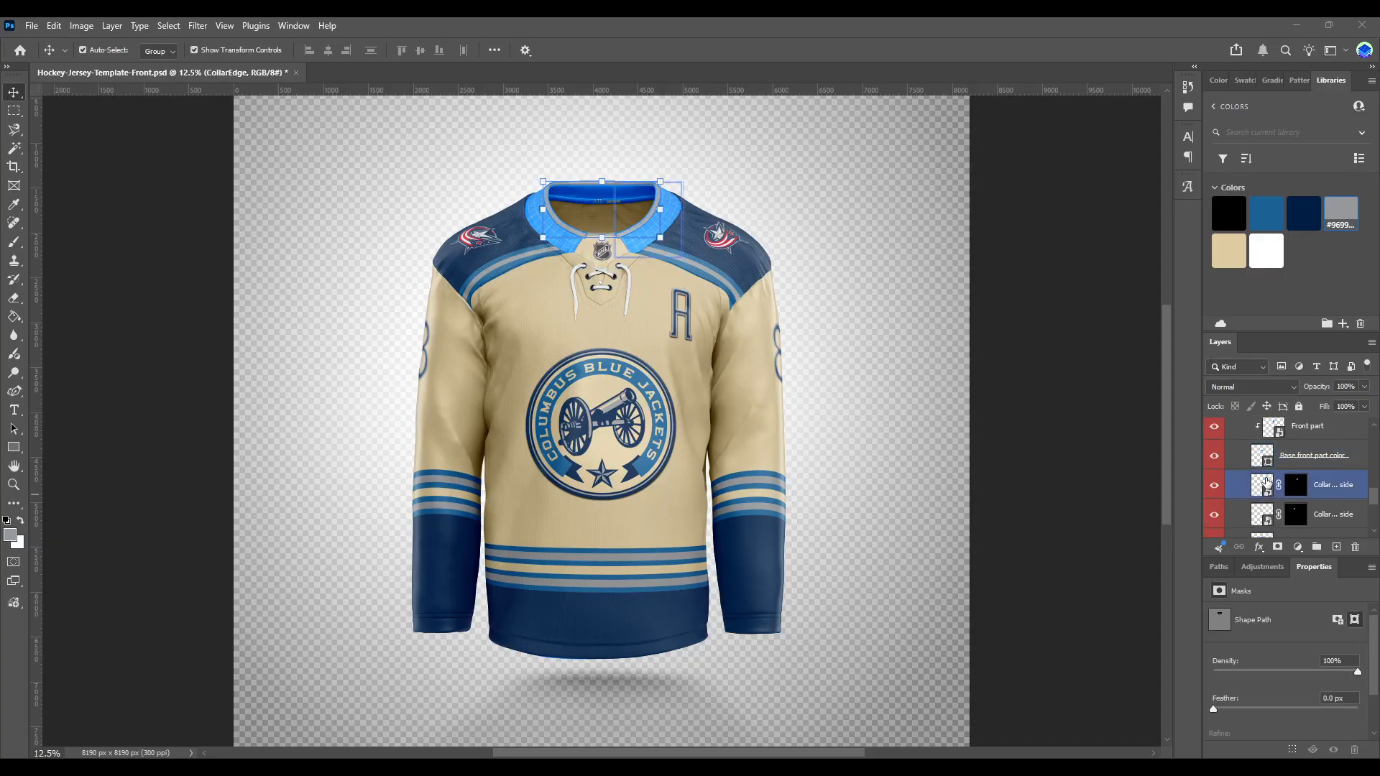
double_click(1263, 485)
click(1214, 443)
click(1279, 460)
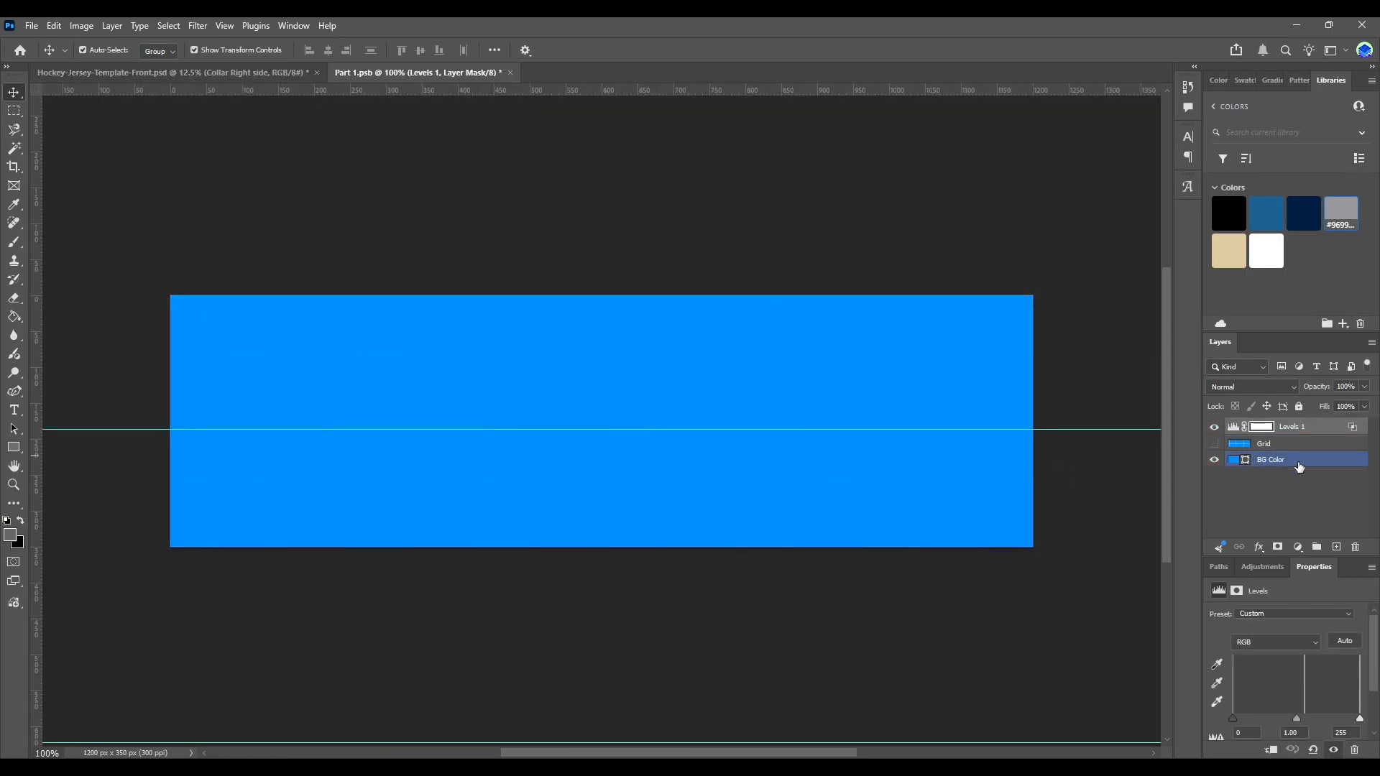
click(1267, 213)
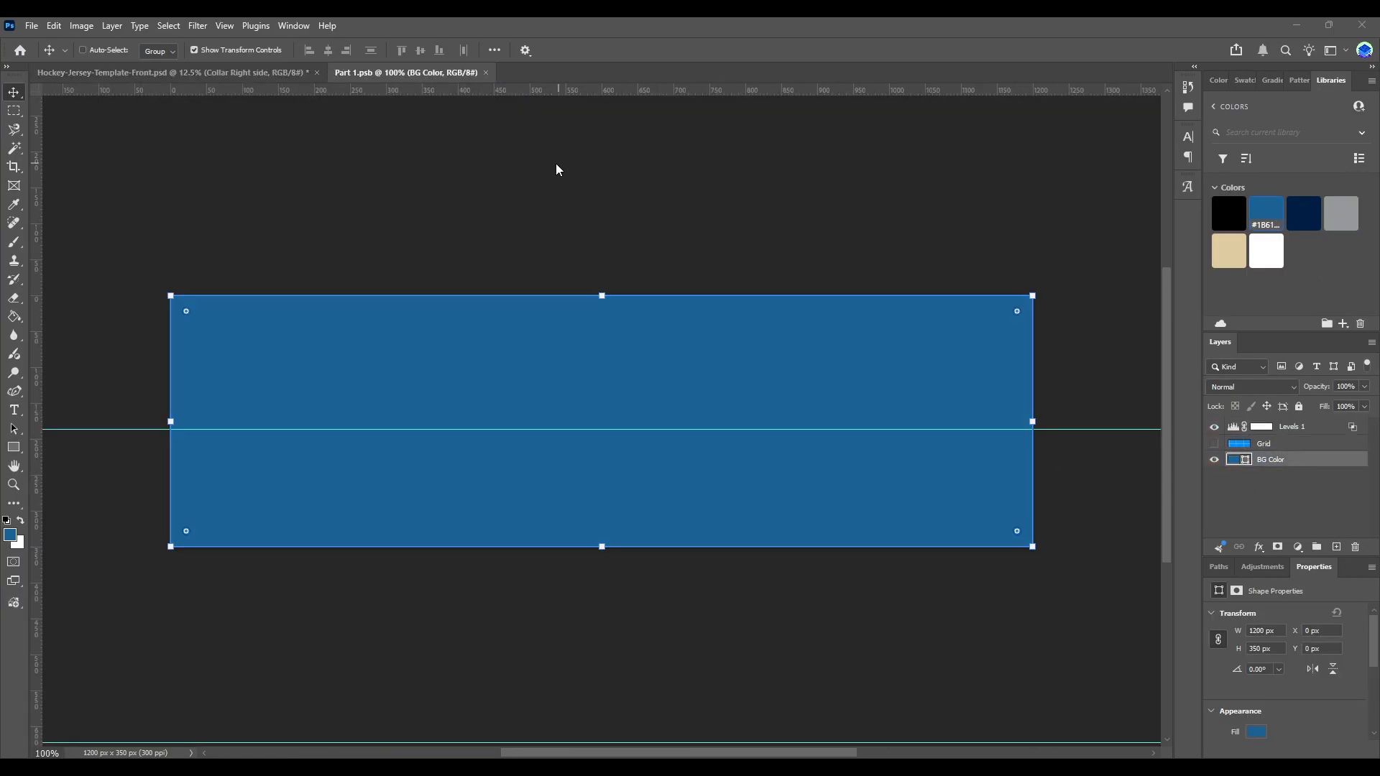
click(486, 73)
Step: Open the left collar side's smart object Part 2.psb, recolour BG Color with the medium blue swatch, save and close it
scroll(1318, 496, down, 4)
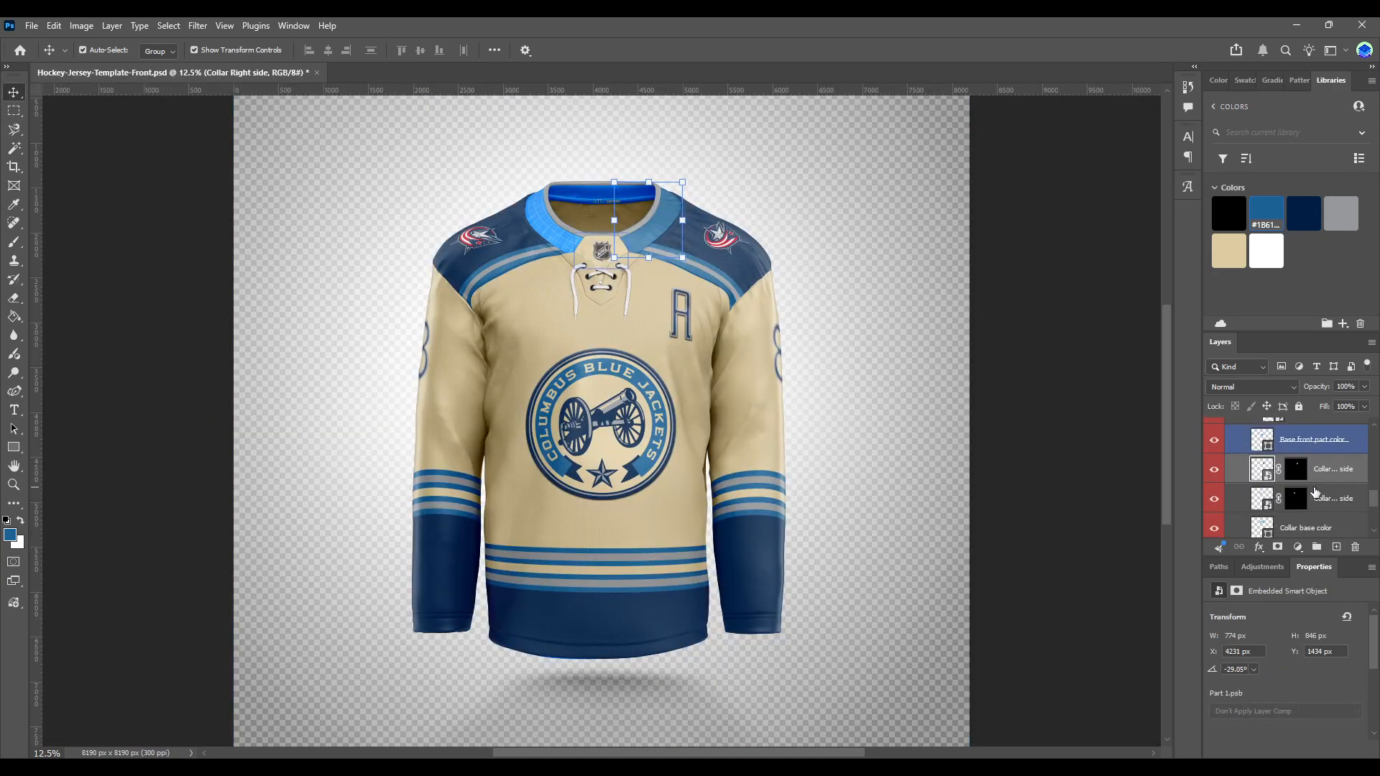
double_click(1265, 481)
click(1214, 444)
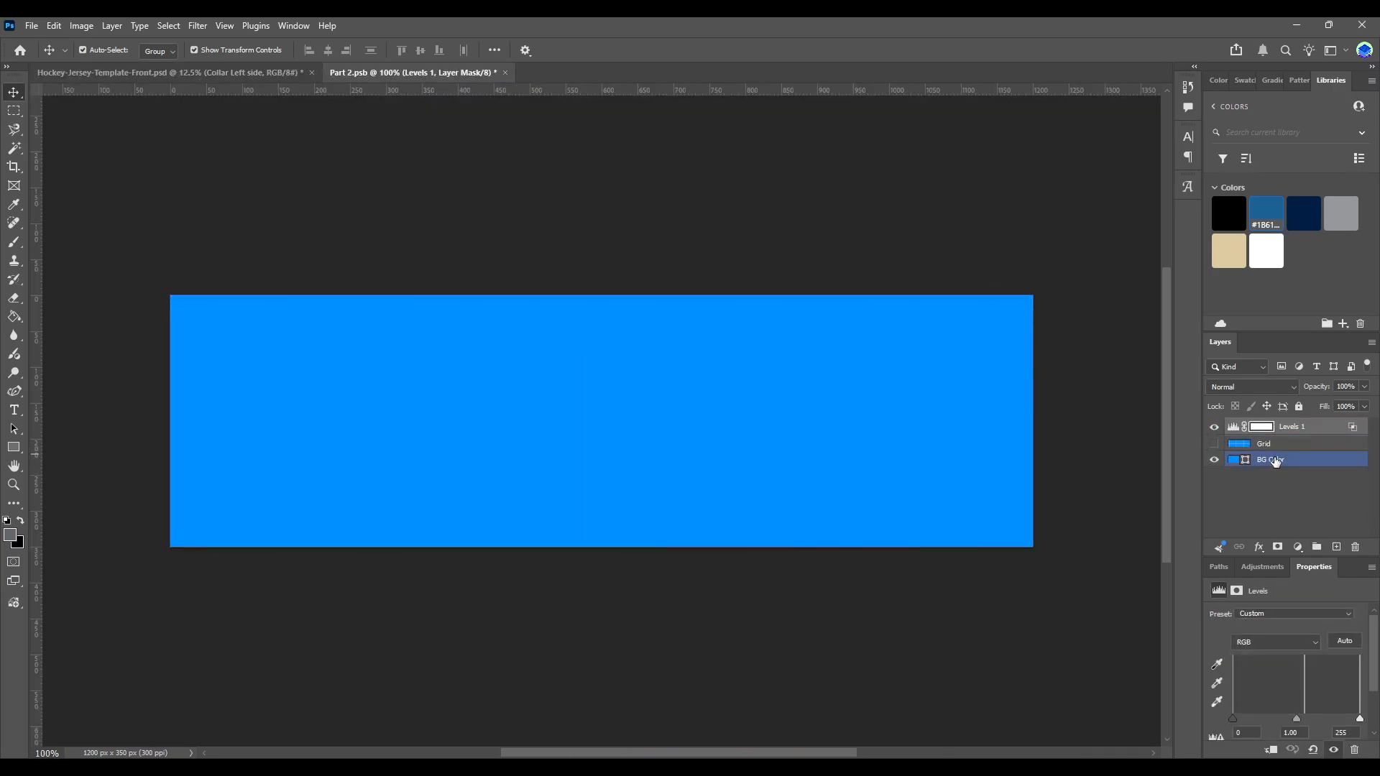
click(1271, 459)
click(1265, 211)
key(ctrl+s)
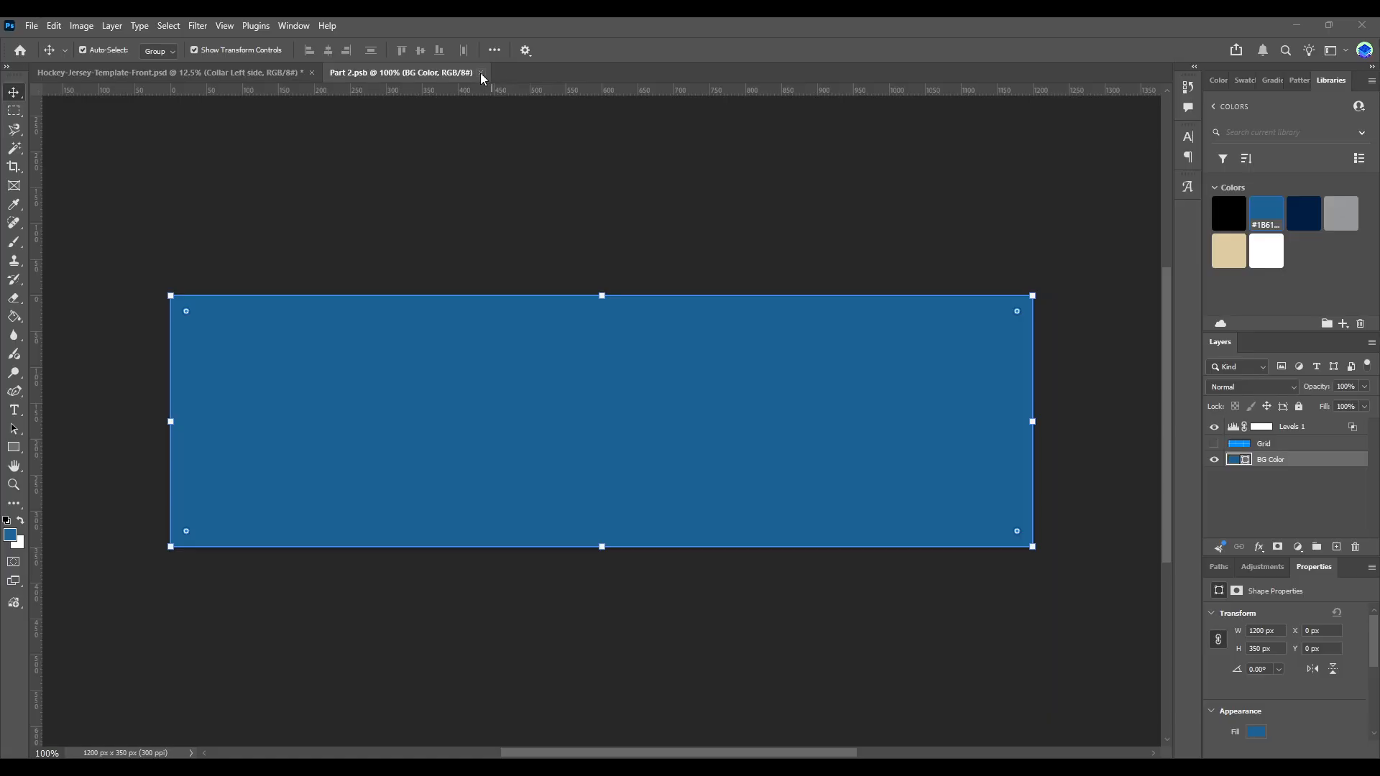
click(481, 72)
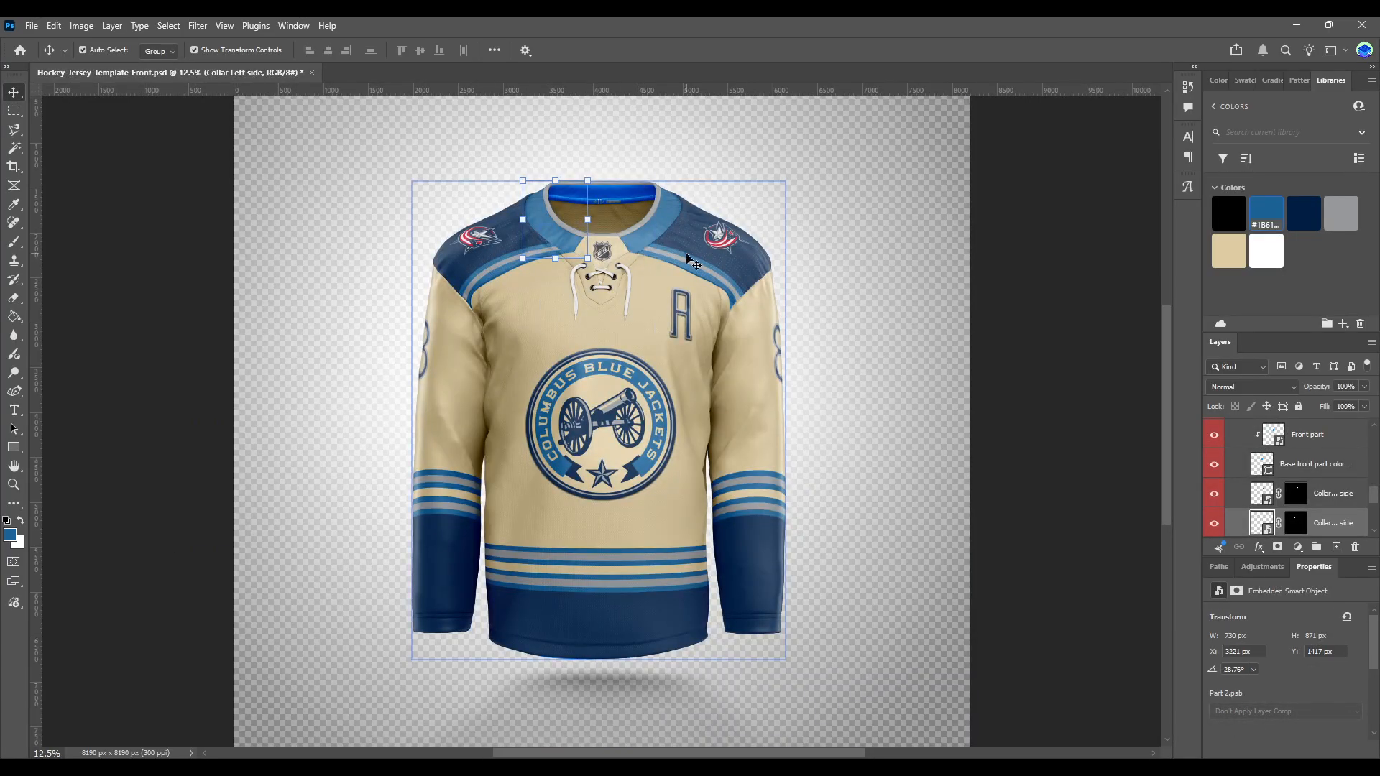
Step: Reopen Part 1.psb, draw a vertical rectangle about 138 by 436 px at X 175 px, colour it grey, save, and check the jersey
double_click(1262, 493)
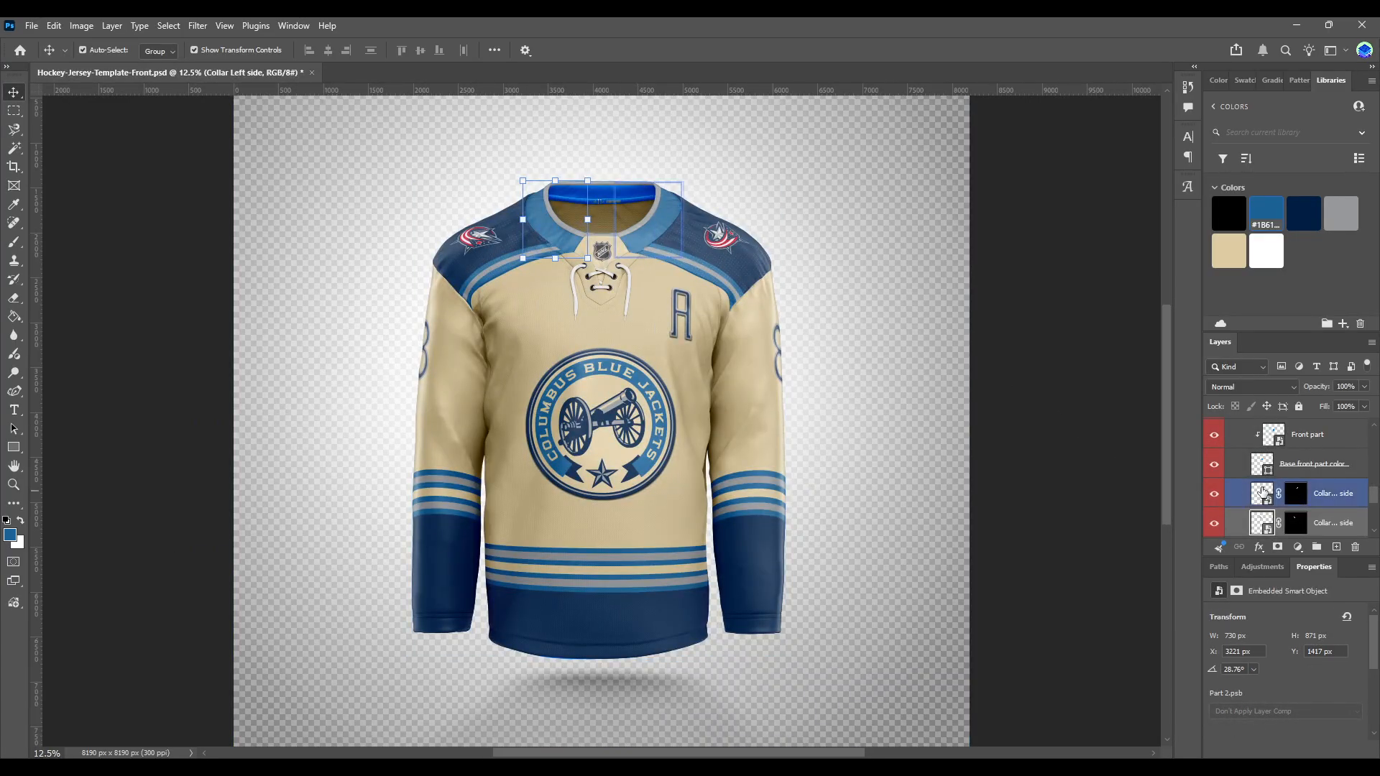
click(14, 447)
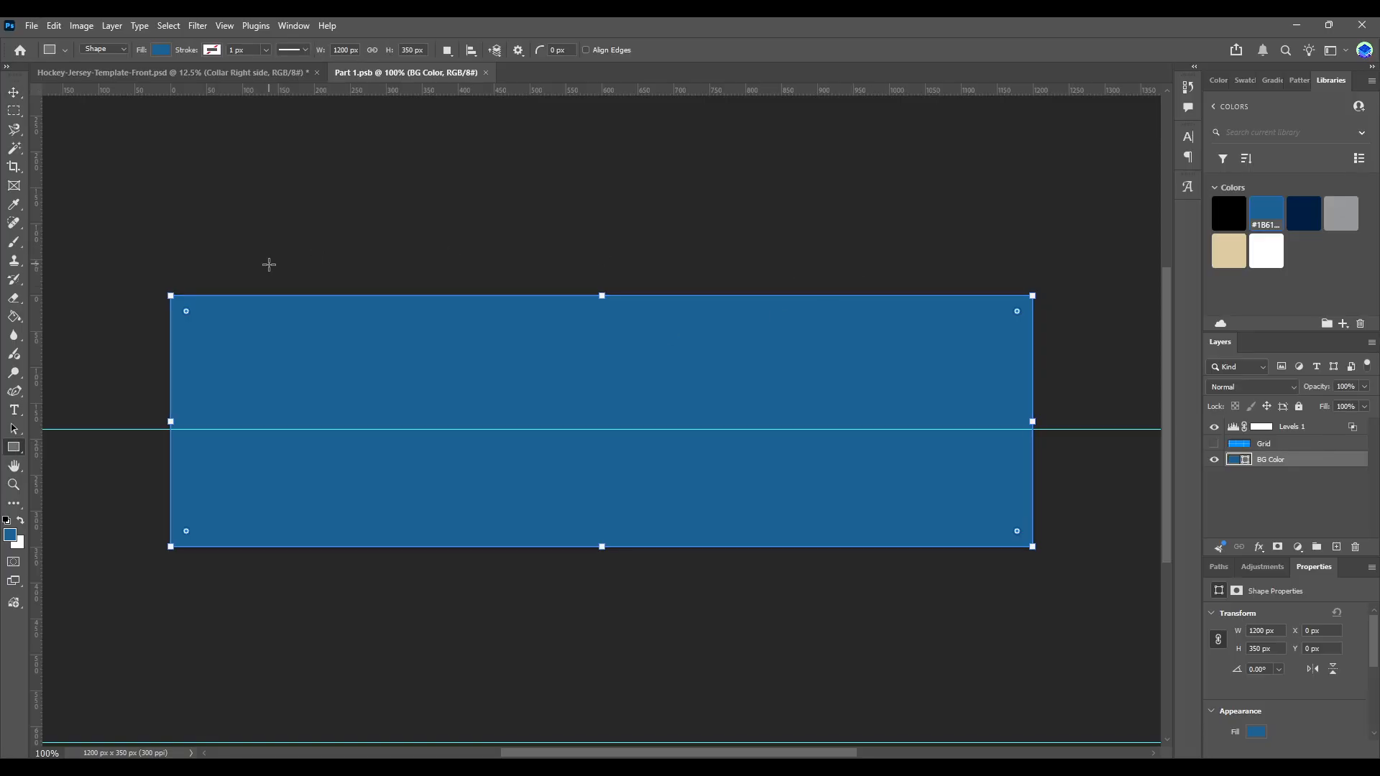
drag(296, 269, 395, 583)
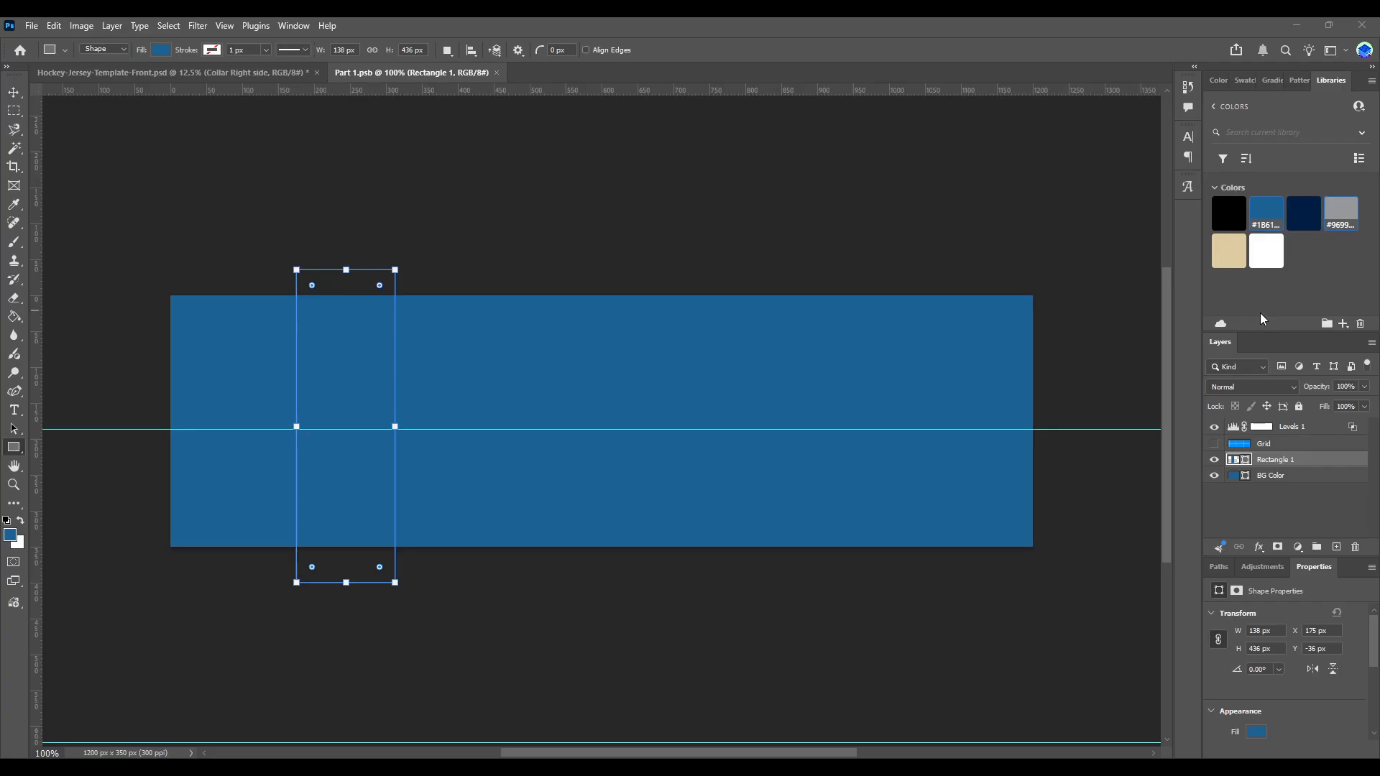
click(1338, 225)
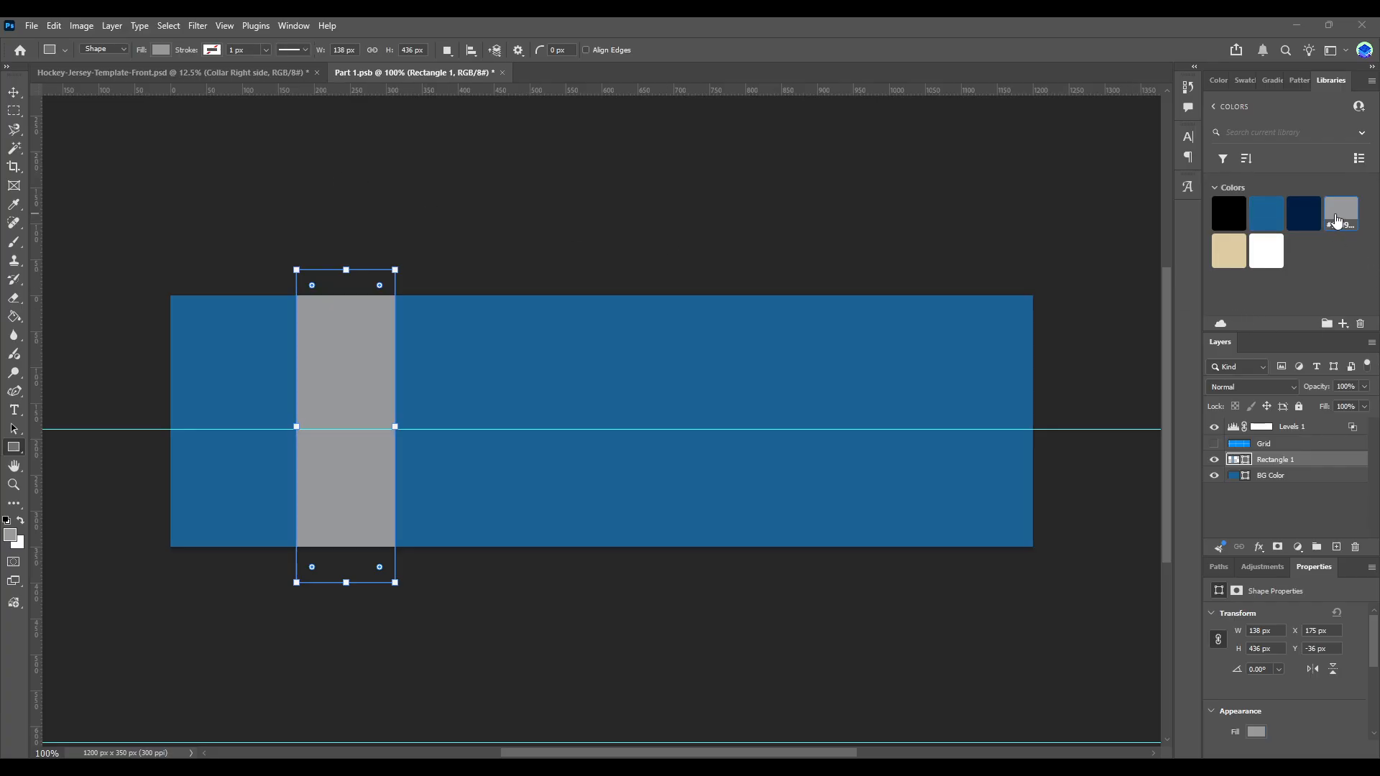
click(298, 72)
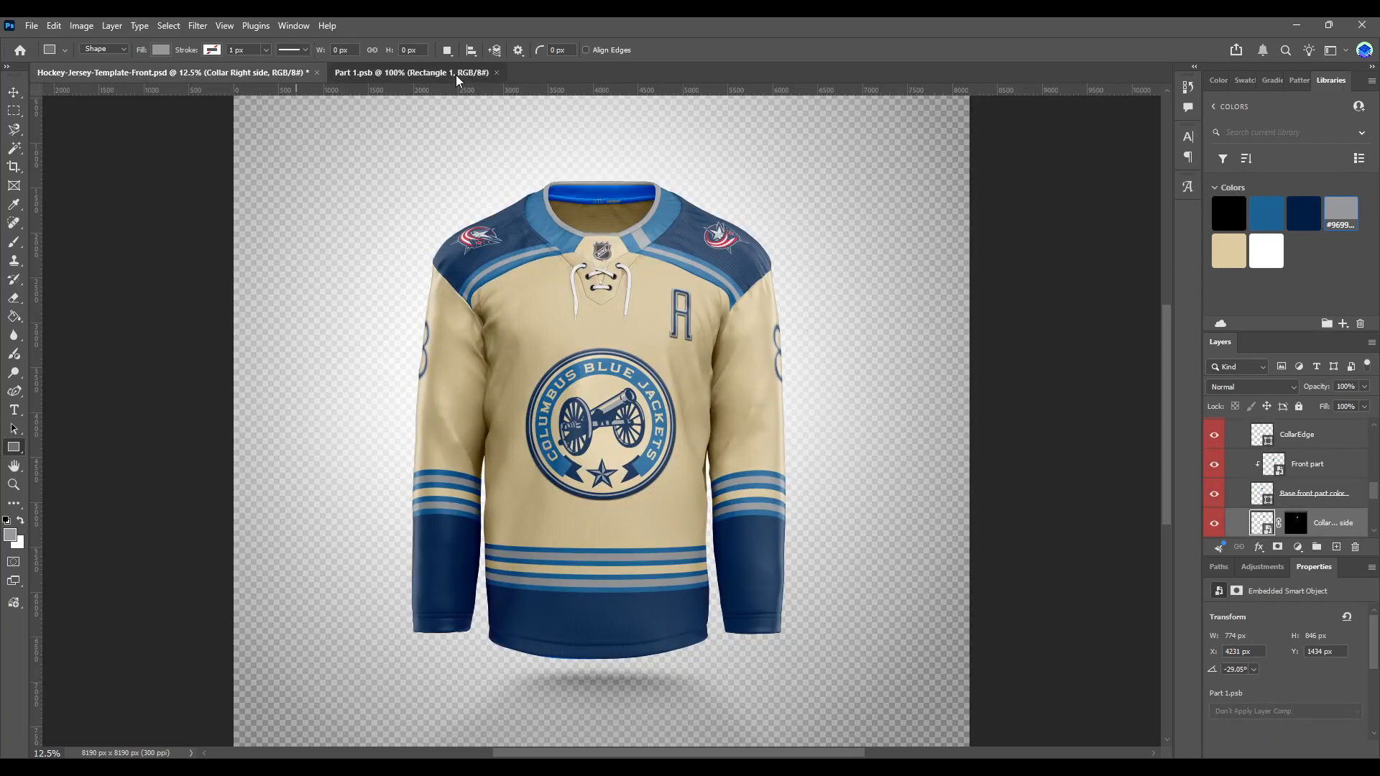
Step: Narrow the grey stripe in Part 1.psb to about 79 px wide, save, and check the jersey
click(402, 73)
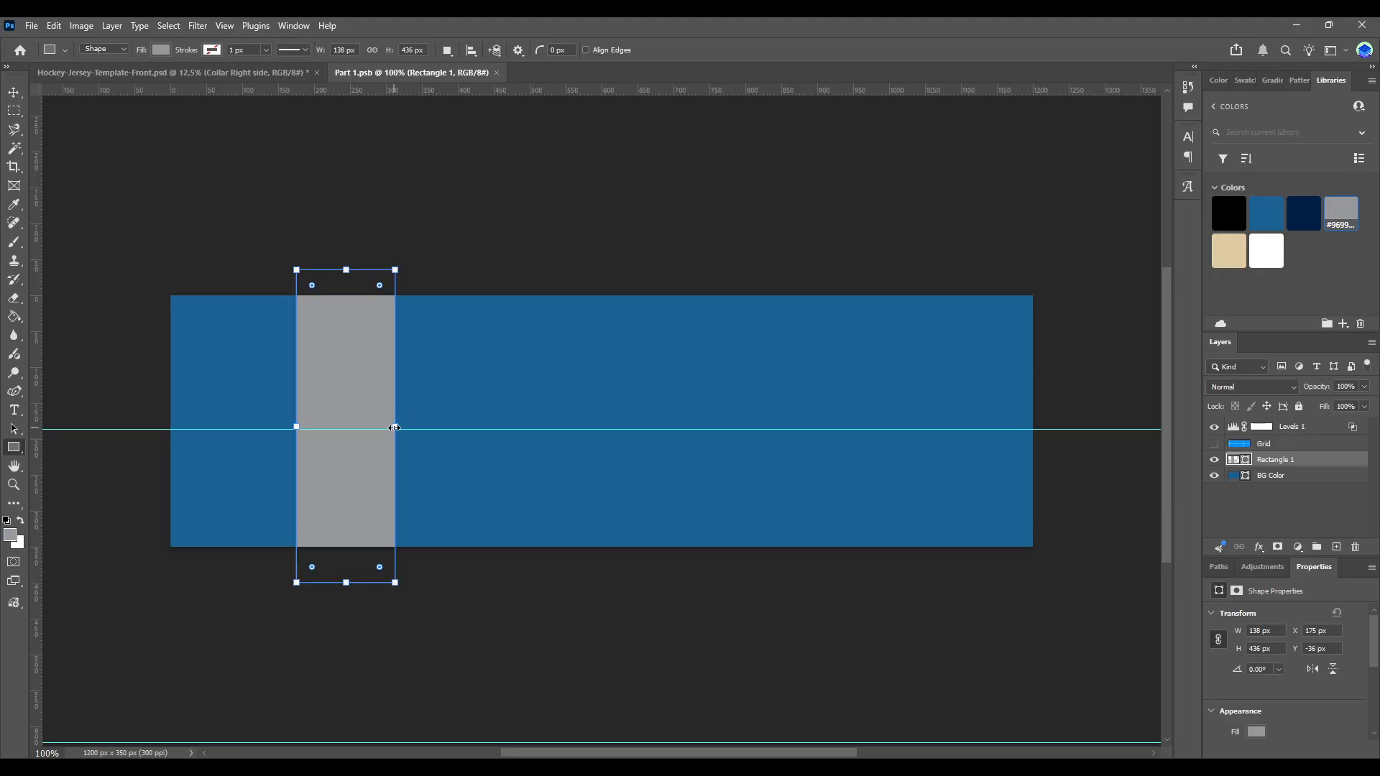
drag(395, 428, 352, 428)
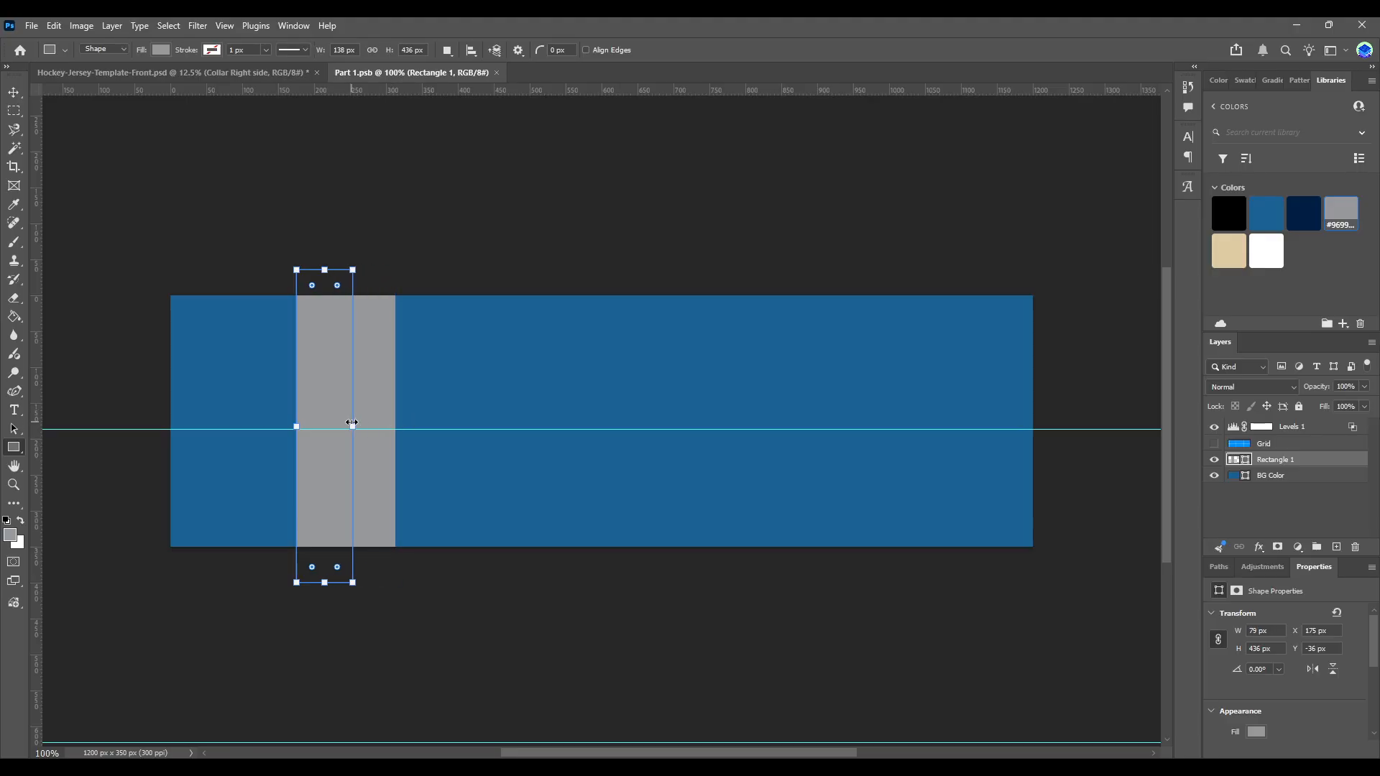
click(309, 75)
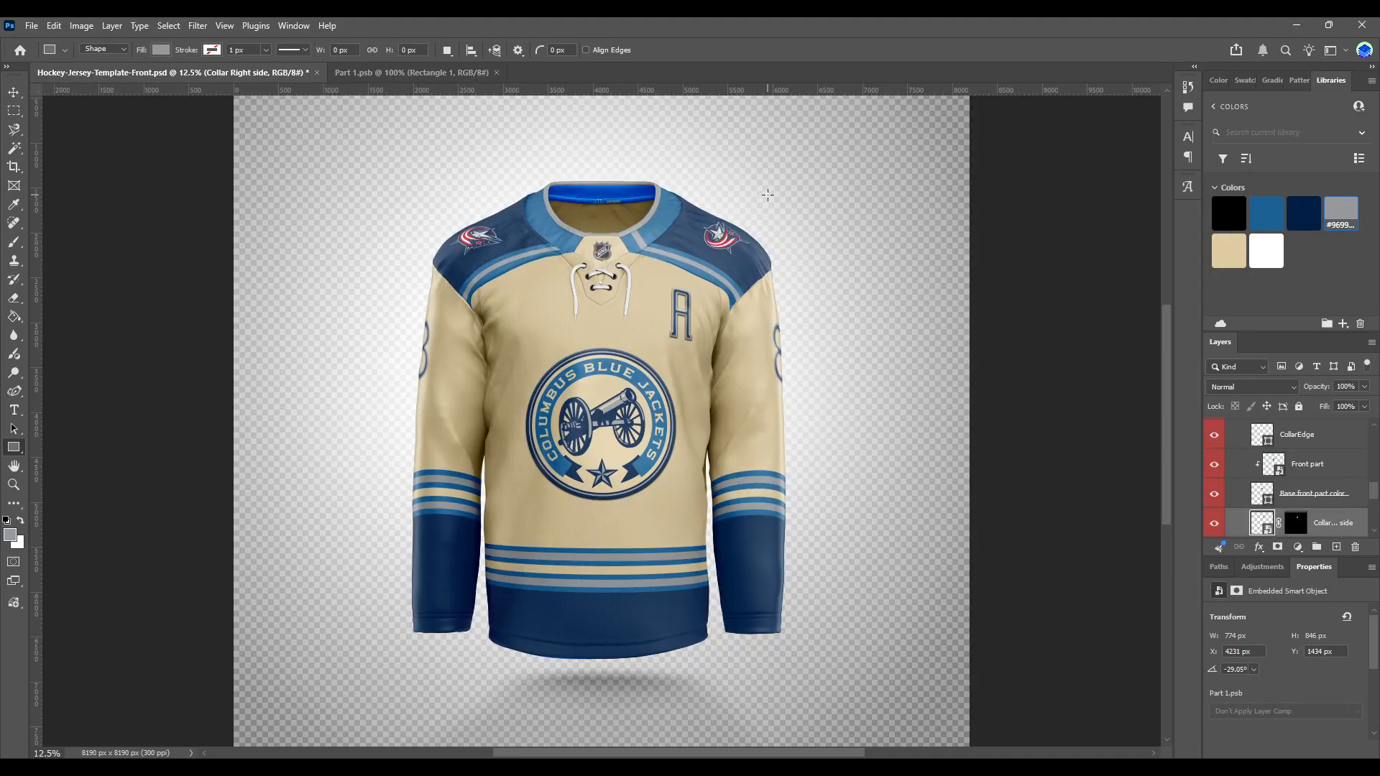
Step: Draw a rectangle about 227 by 408 px between Part 1.psb's outer edge and the grey stripe, colour it navy, save, and check the jersey
click(442, 73)
click(14, 151)
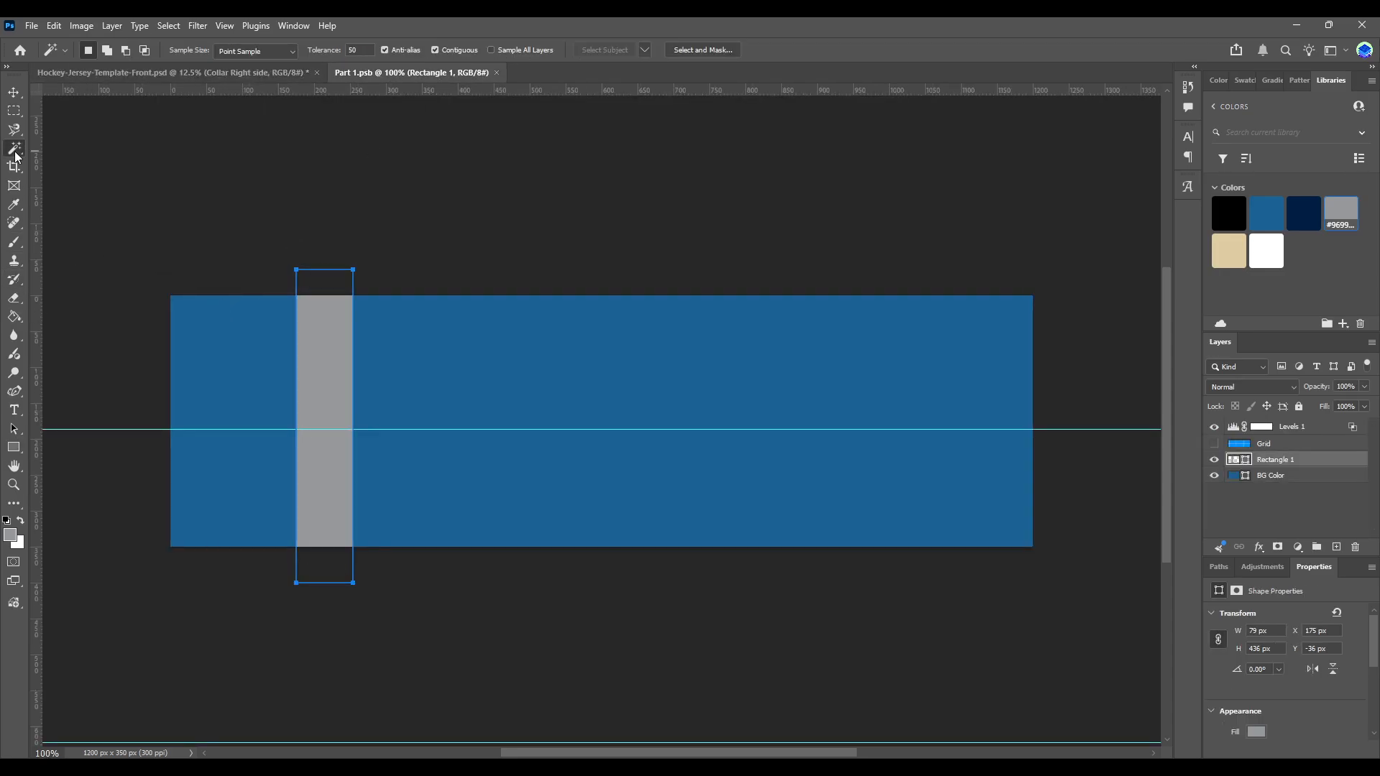
click(1312, 475)
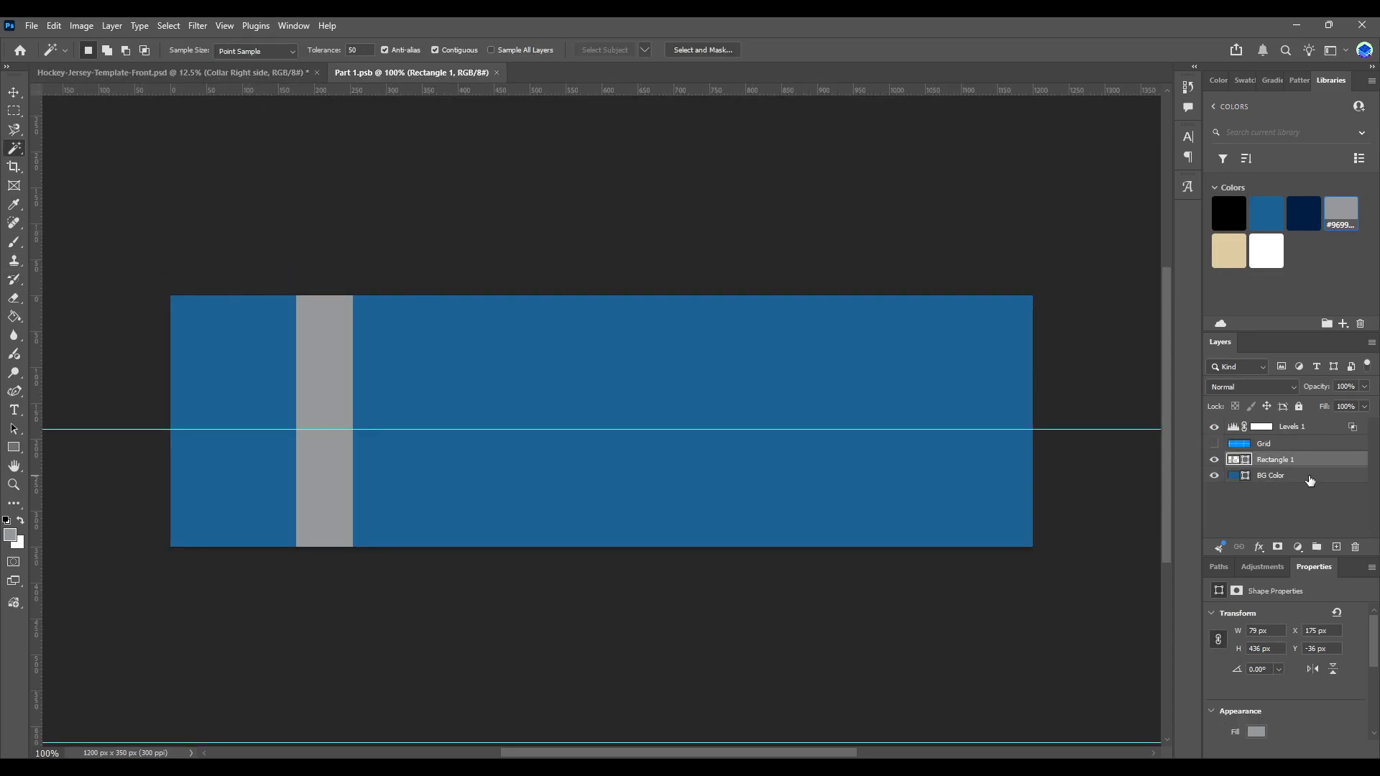
click(14, 447)
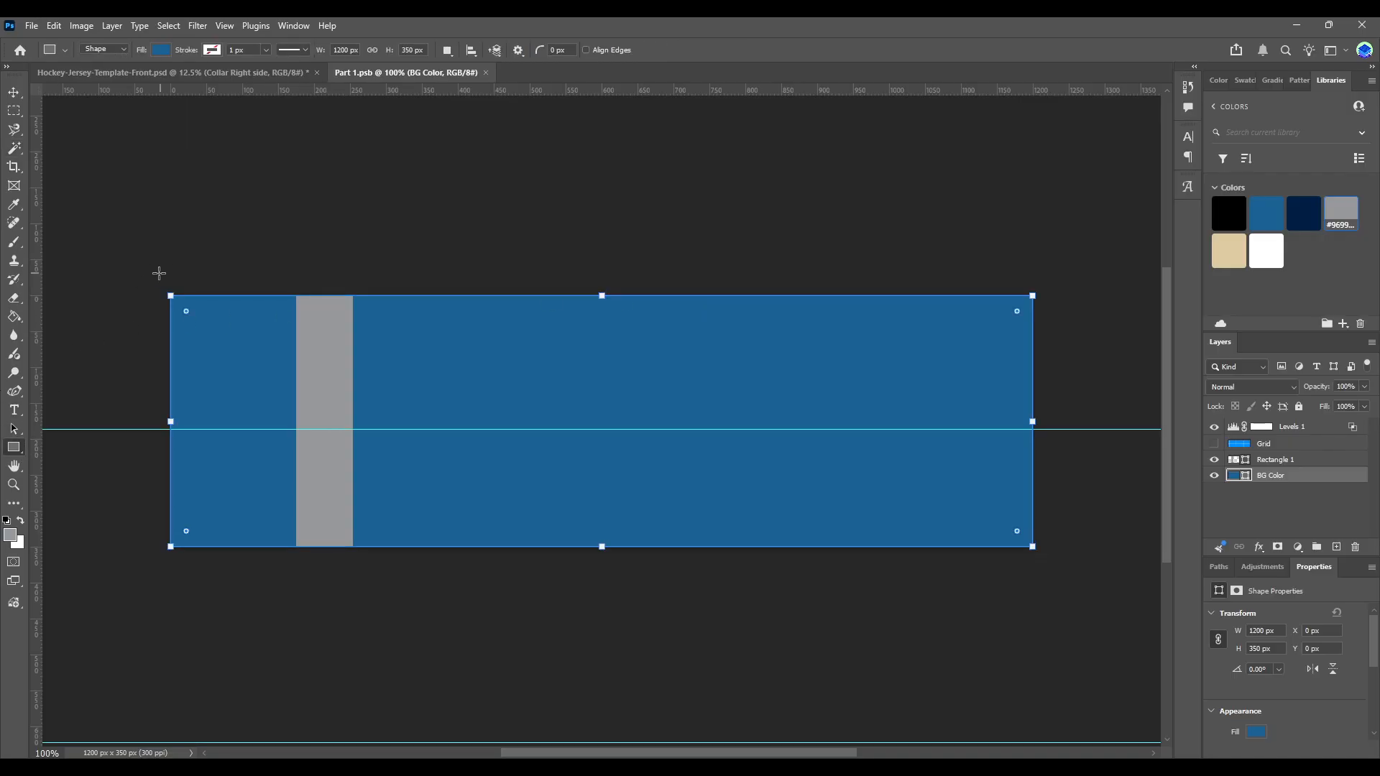
drag(132, 269, 294, 561)
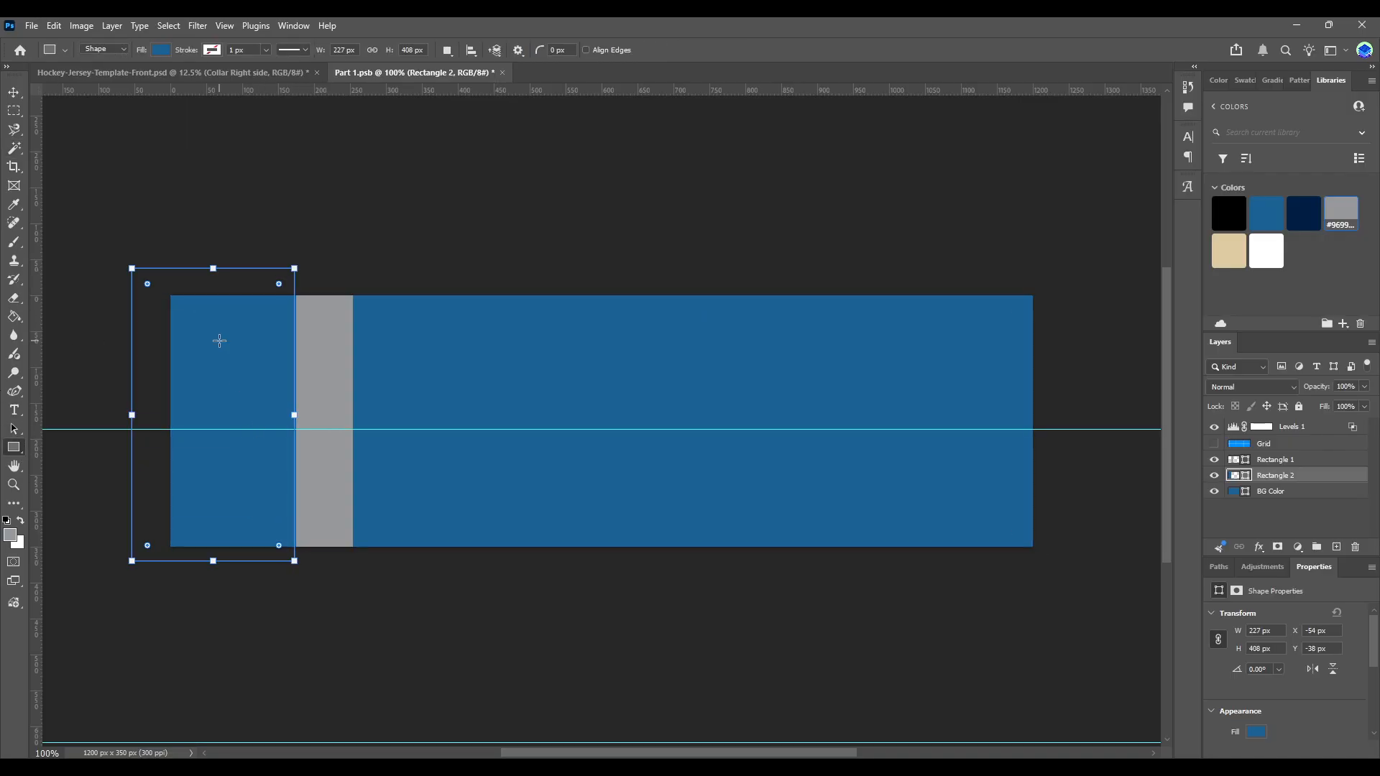
click(1303, 213)
key(v)
drag(246, 391, 248, 392)
click(275, 222)
key(ctrl+s)
click(260, 72)
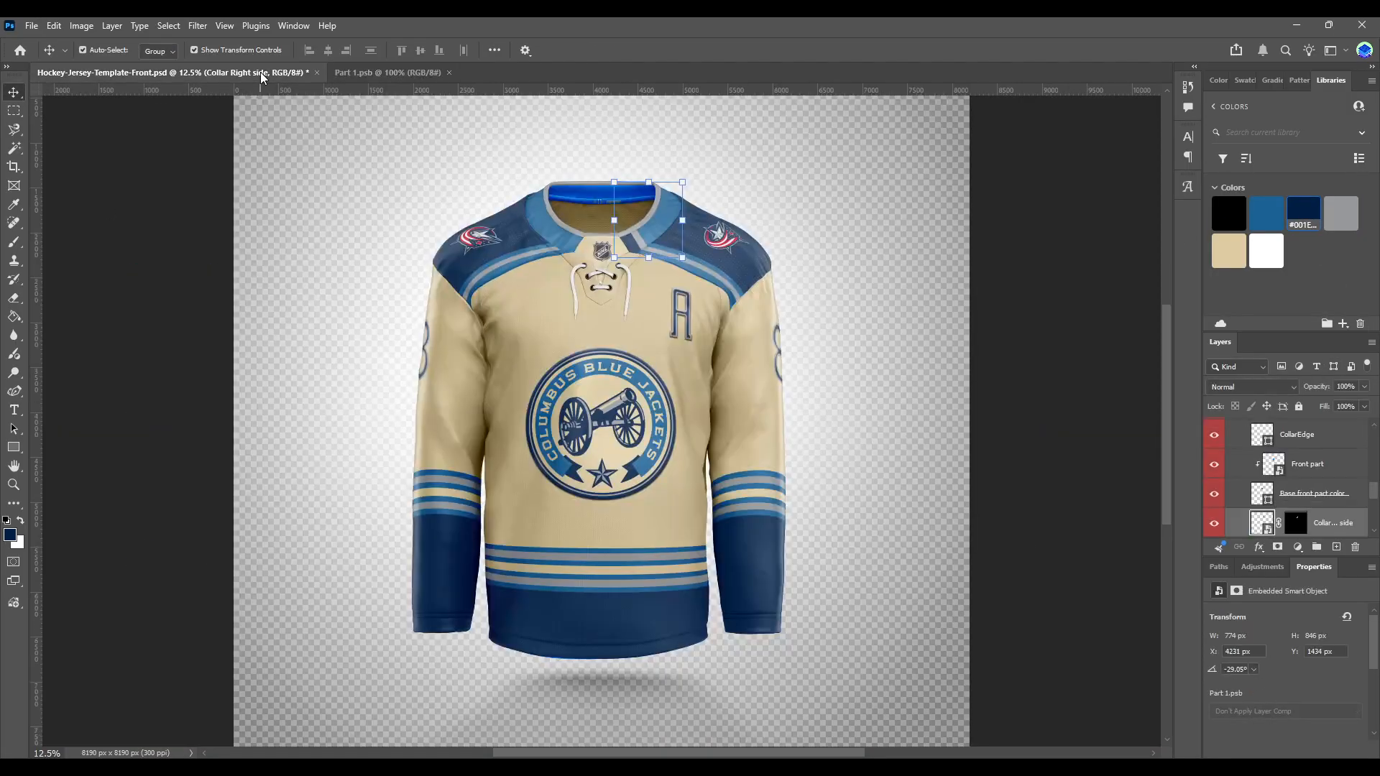
Step: Recolour the navy Rectangle 2 in Part 1.psb with the beige swatch, save, and check the jersey
click(388, 72)
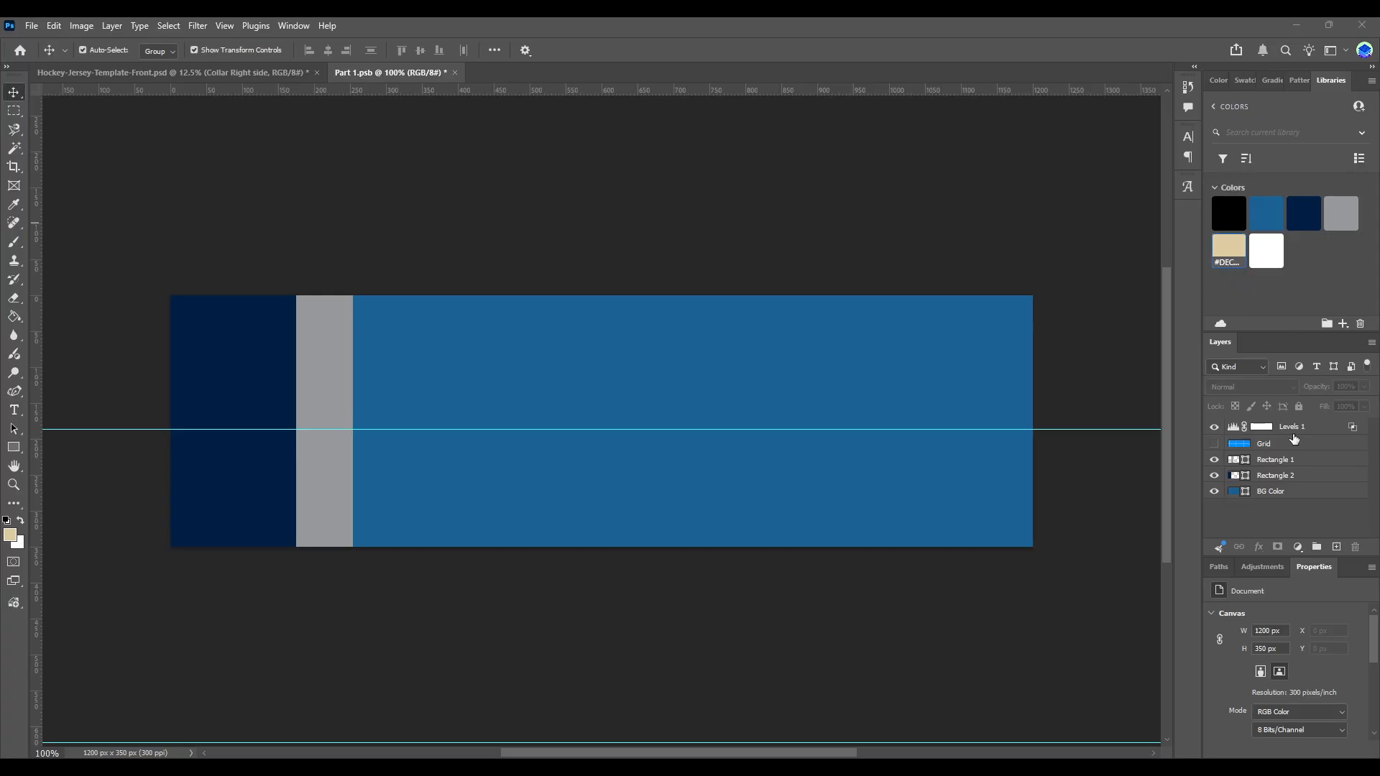
click(1287, 475)
click(1229, 247)
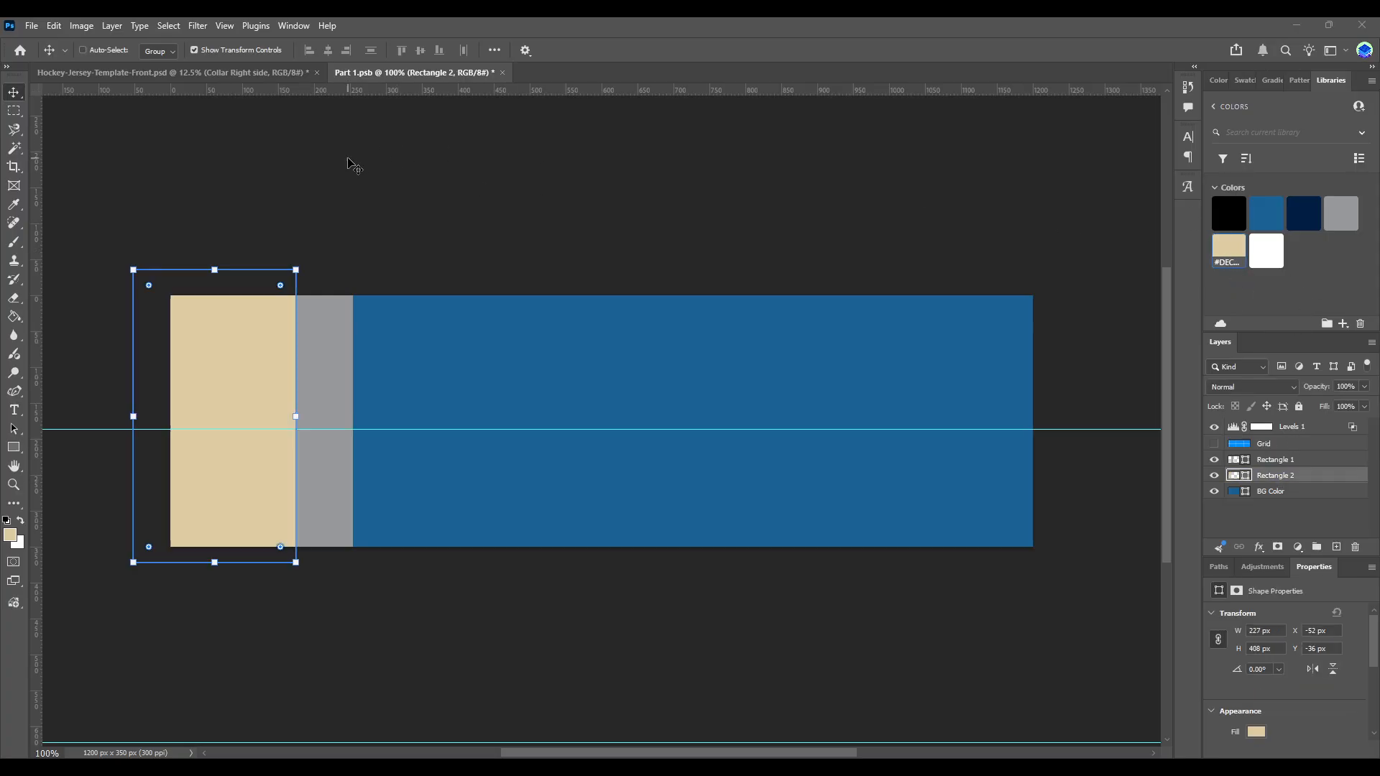
click(232, 75)
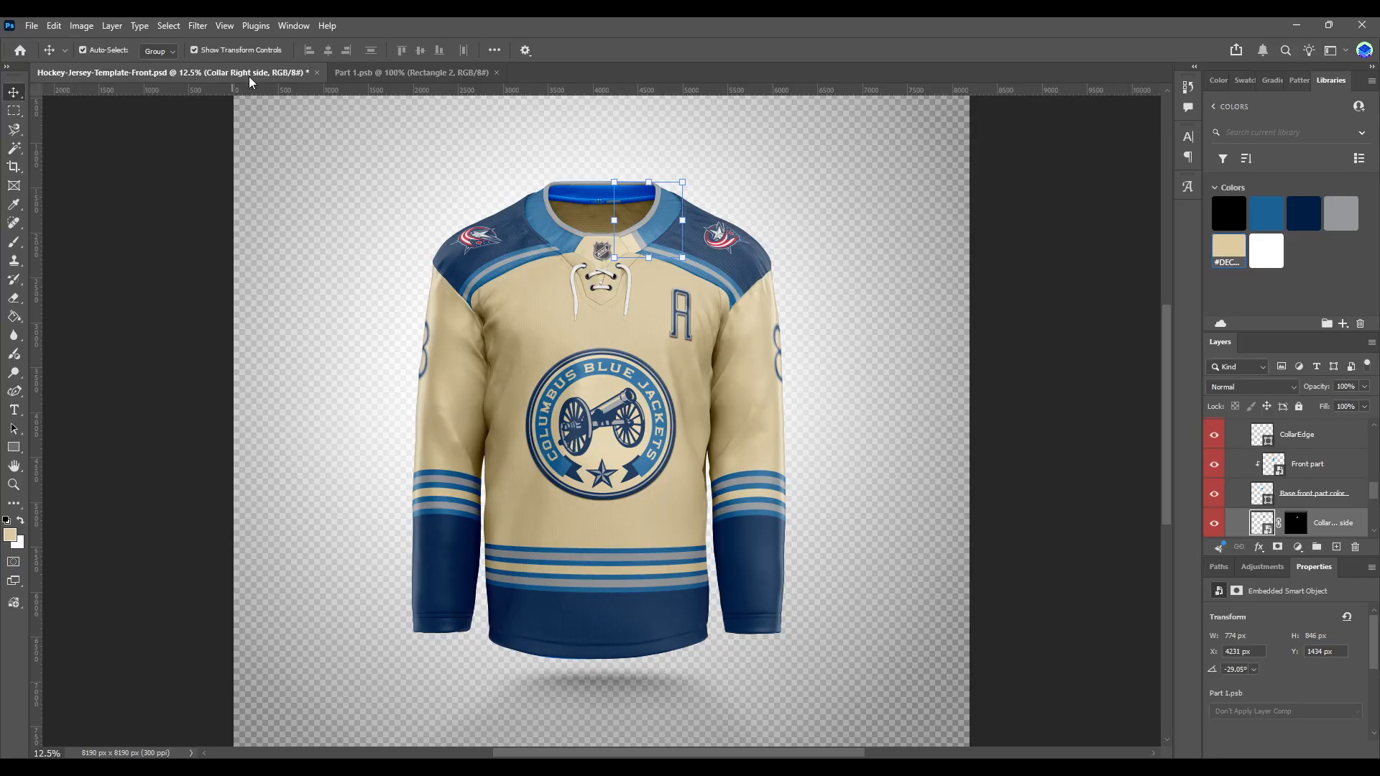
Step: Narrow the beige rectangle in Part 1.psb to about 140 px wide, save, and check the jersey
click(354, 73)
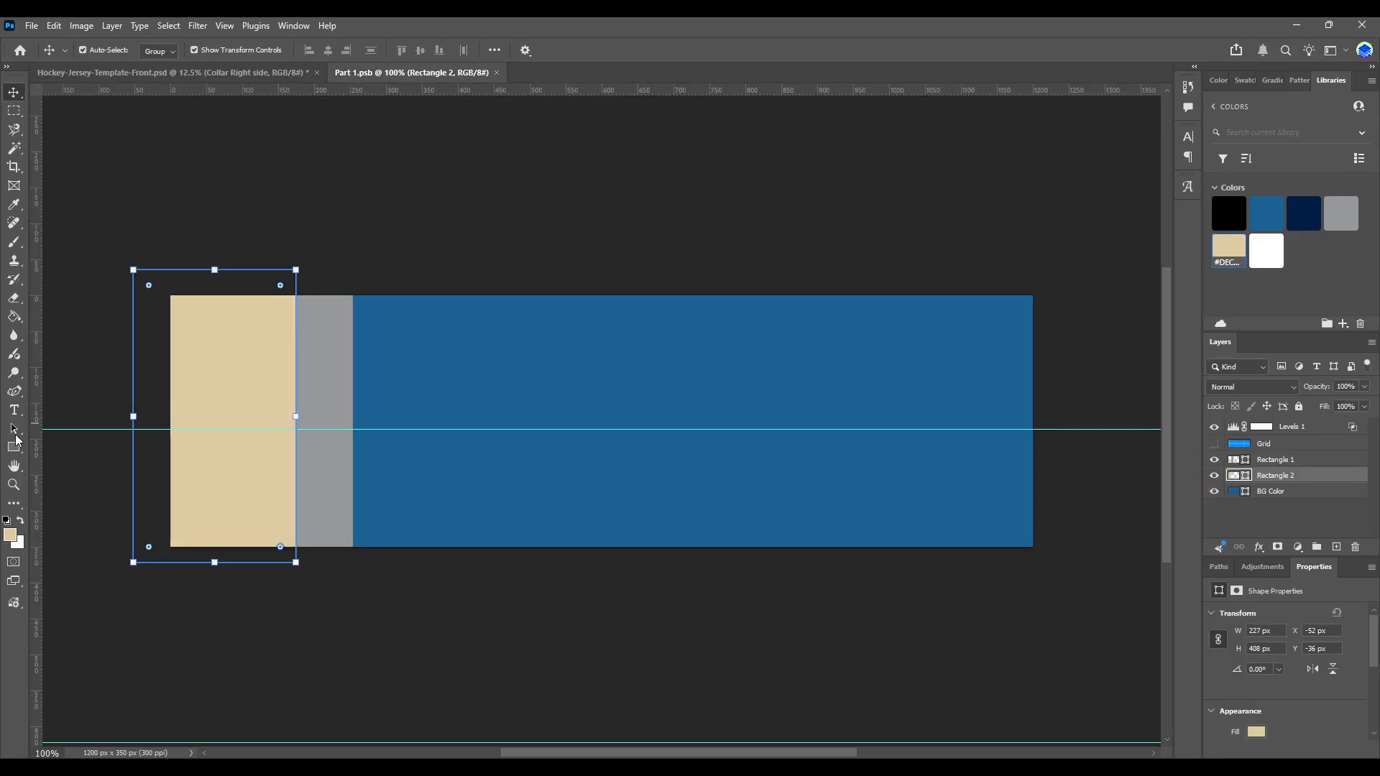
key(u)
drag(300, 415, 235, 411)
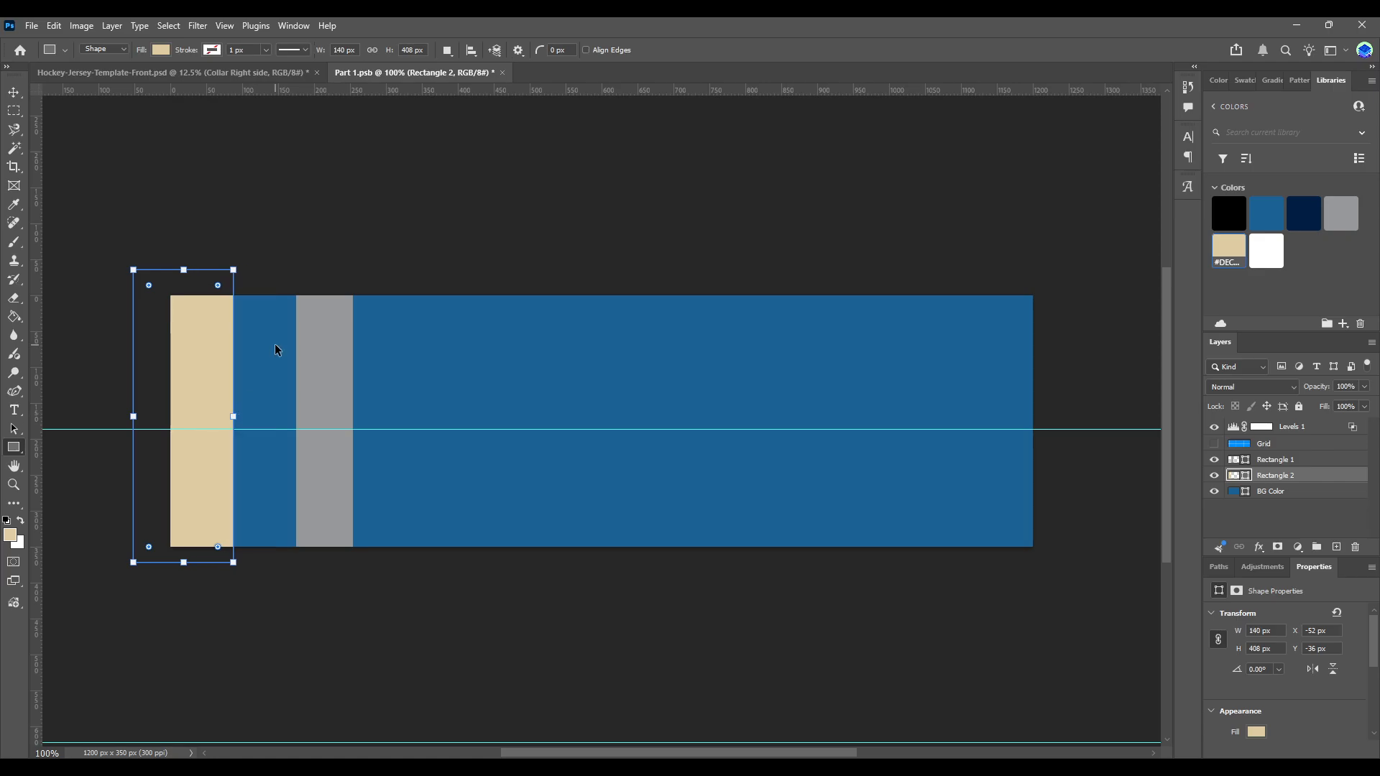
click(264, 72)
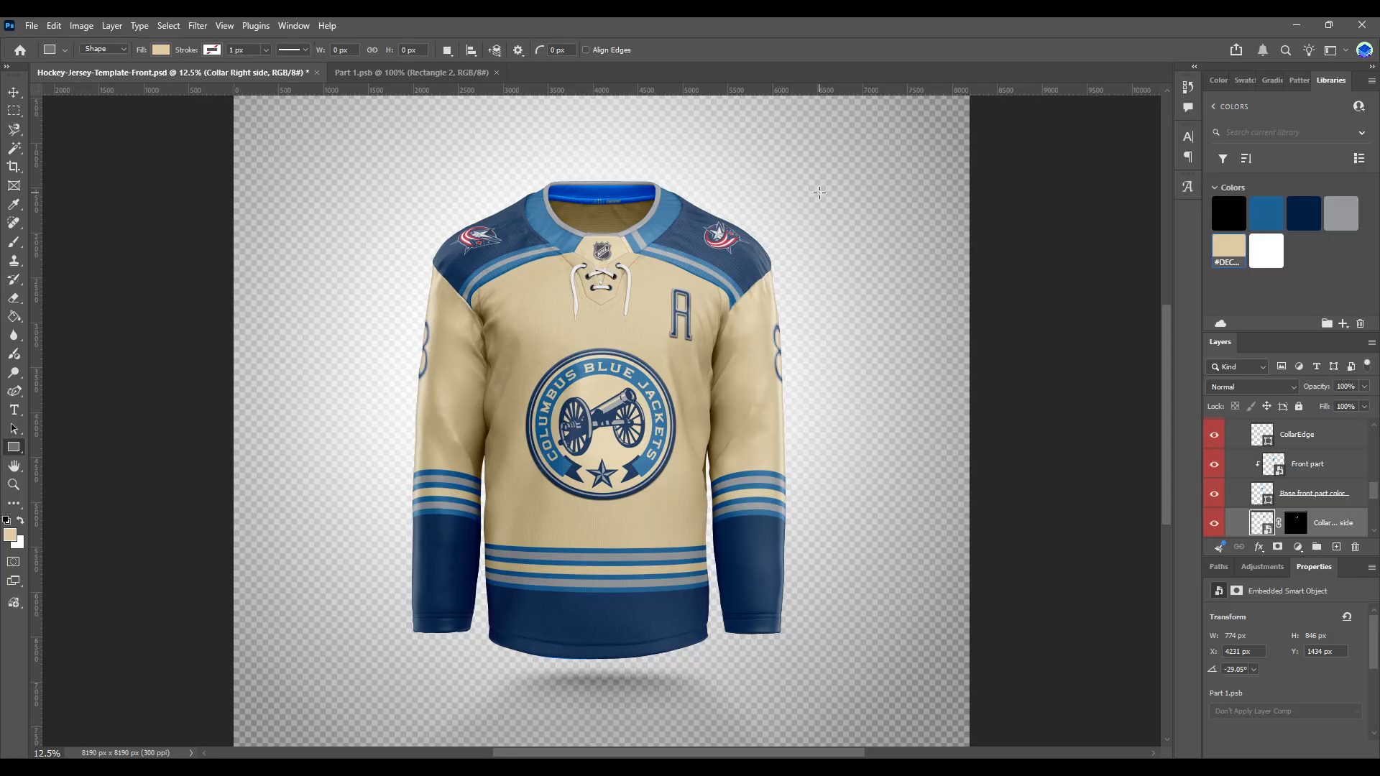
Step: Narrow the grey stripe in Part 1.psb to about 69 px wide, save, and check it on the jersey
click(412, 73)
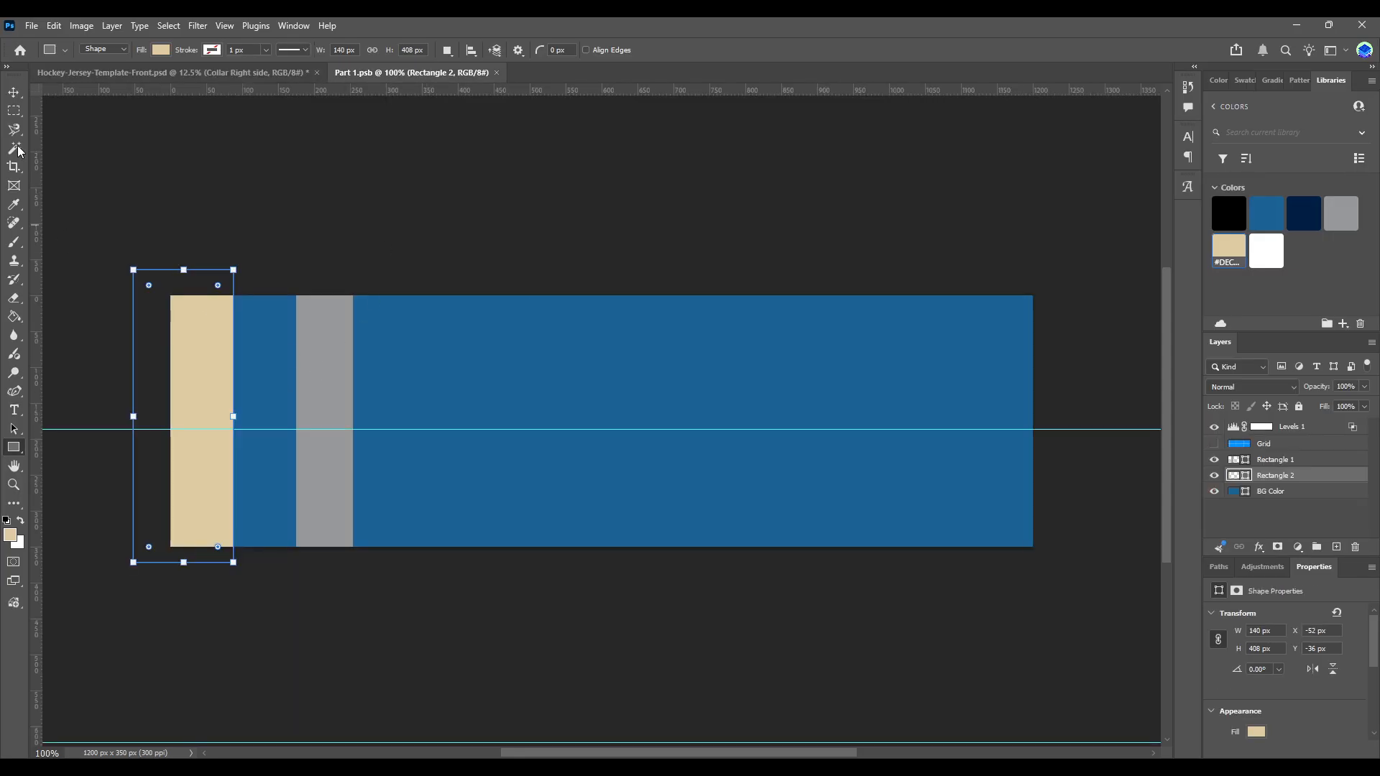
click(338, 348)
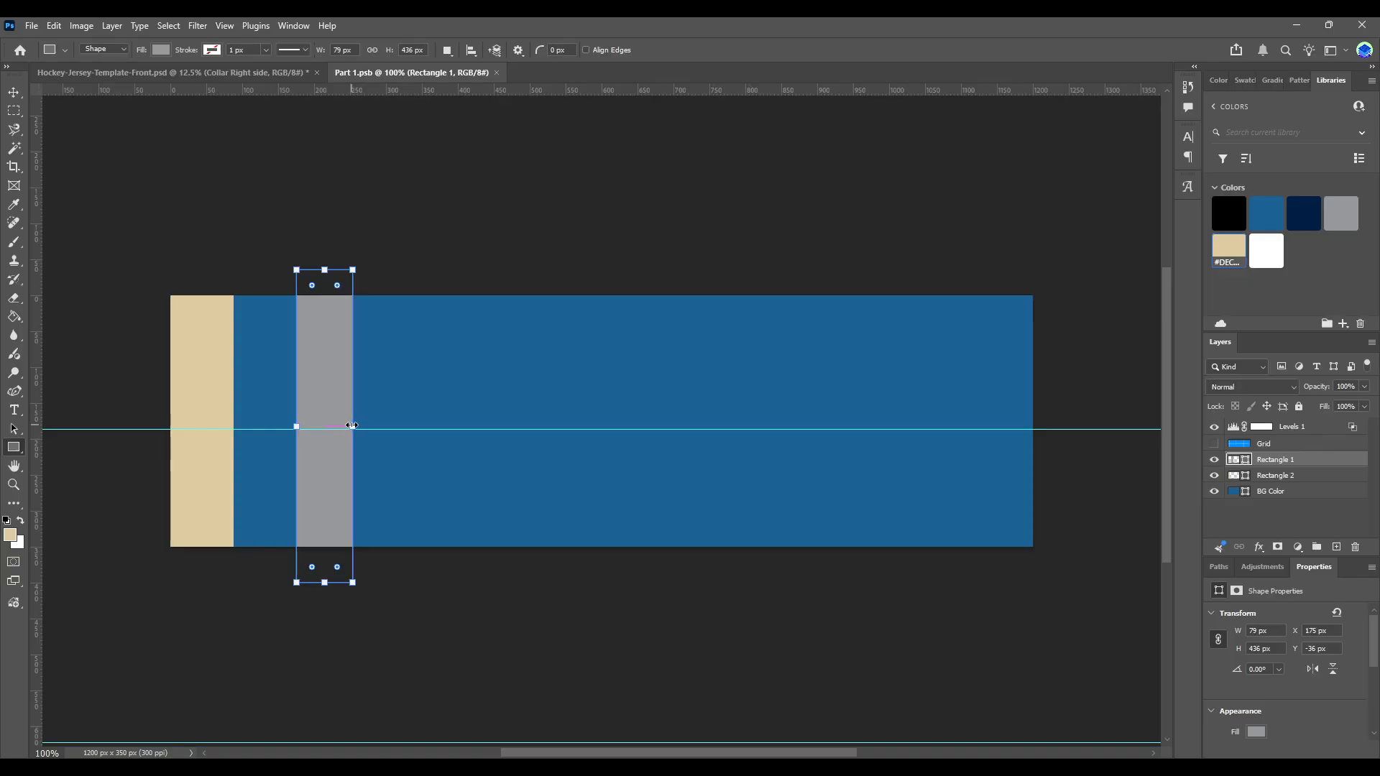
drag(352, 426, 347, 426)
click(287, 73)
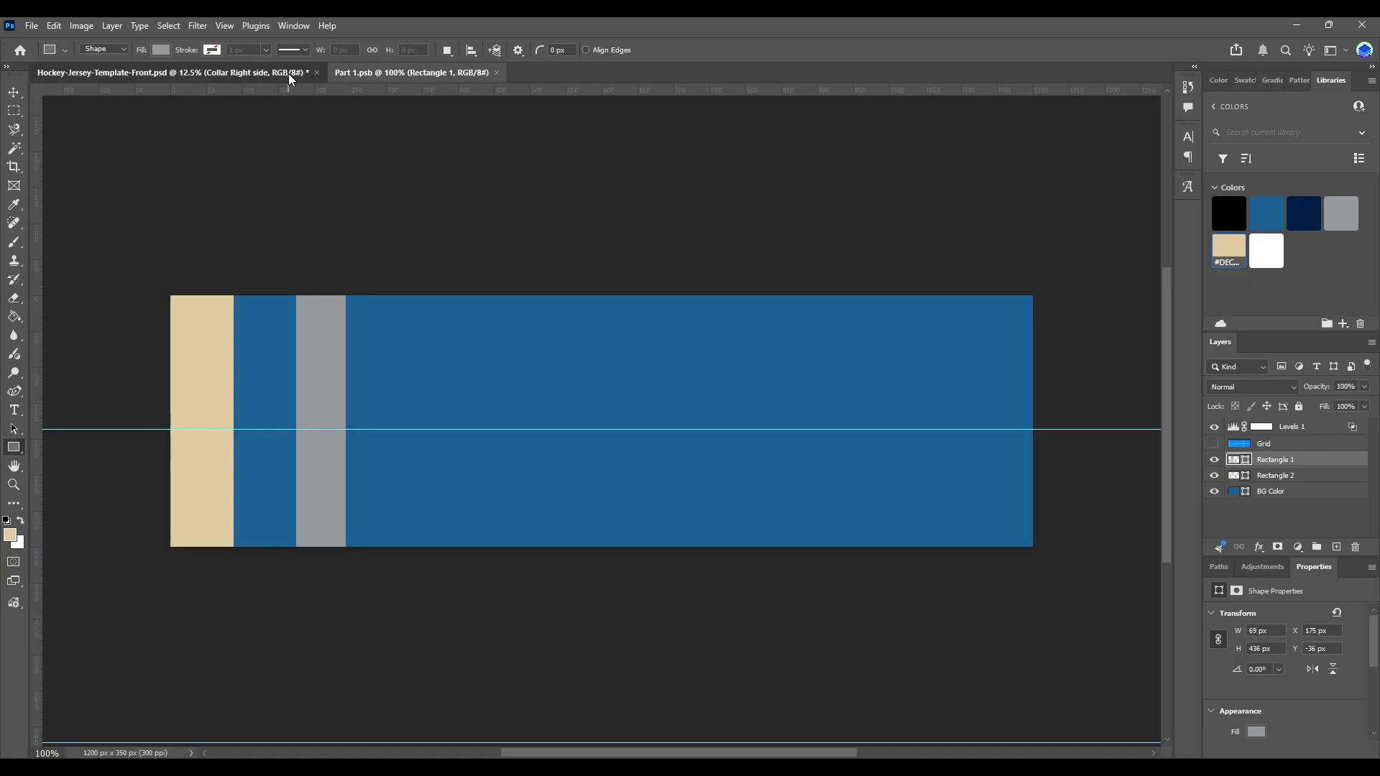
click(412, 73)
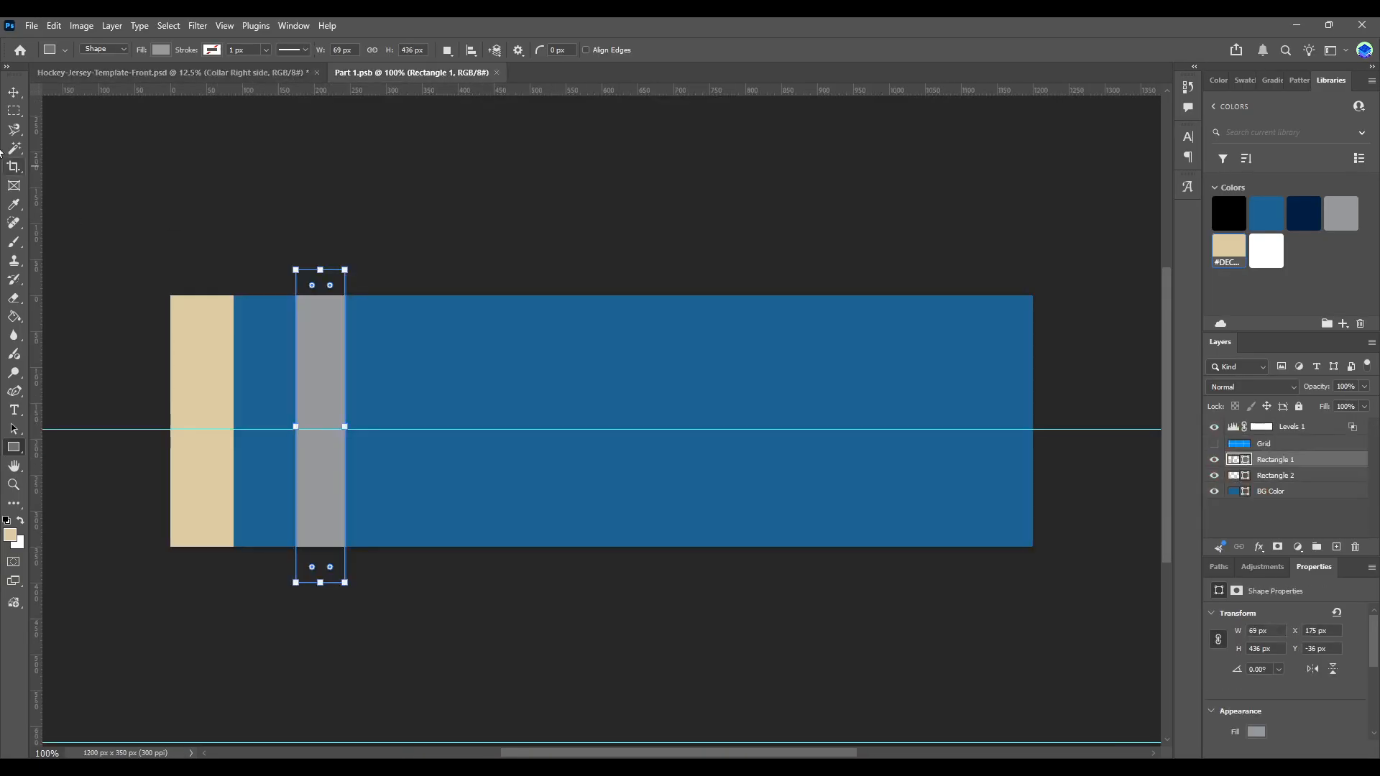
Step: Nudge the grey stripe in Part 1.psb 2 px to the right, to X 177 px
key(v)
key(Right)
key(Right)
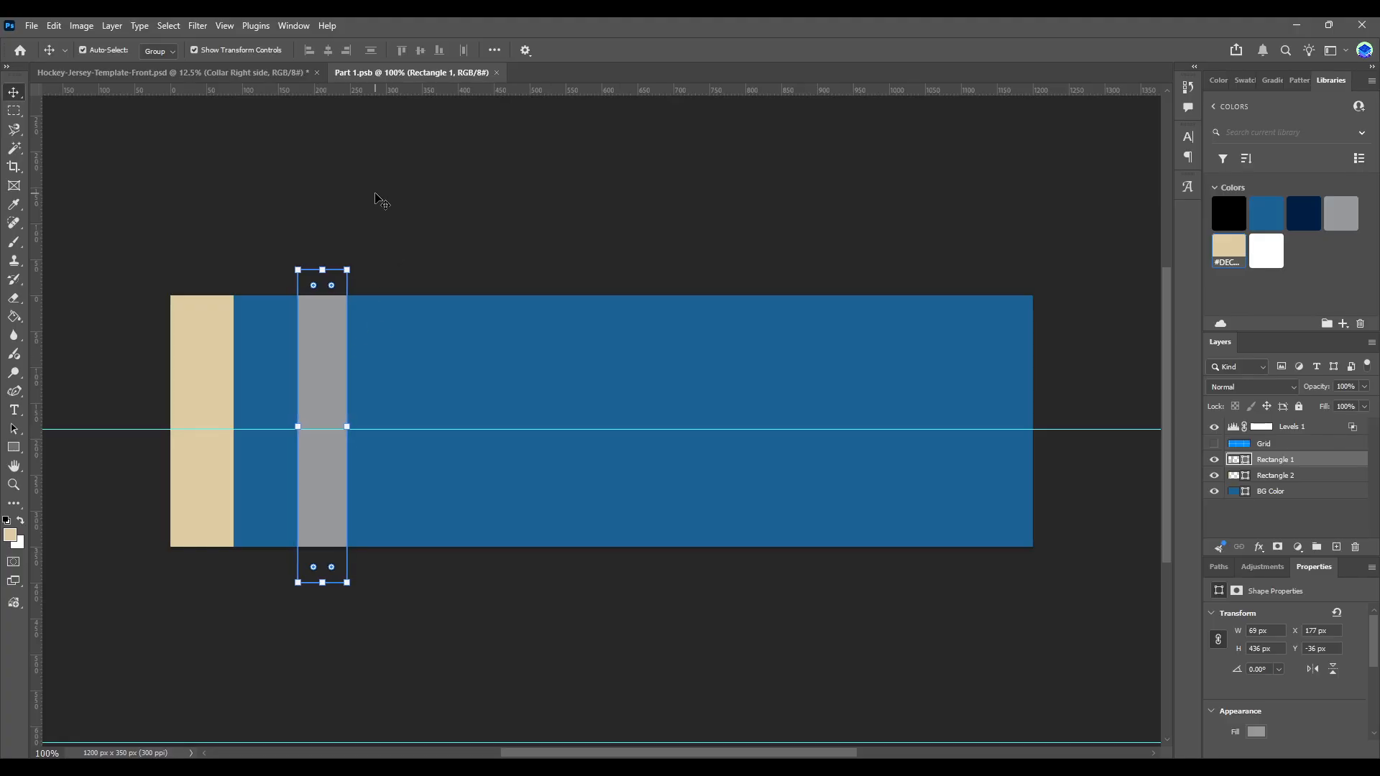
Step: Copy the beige and grey rectangles from Part 1.psb and paste them into the Collar Left side smart object, Part 2.psb
click(1316, 475)
shift+click(1316, 460)
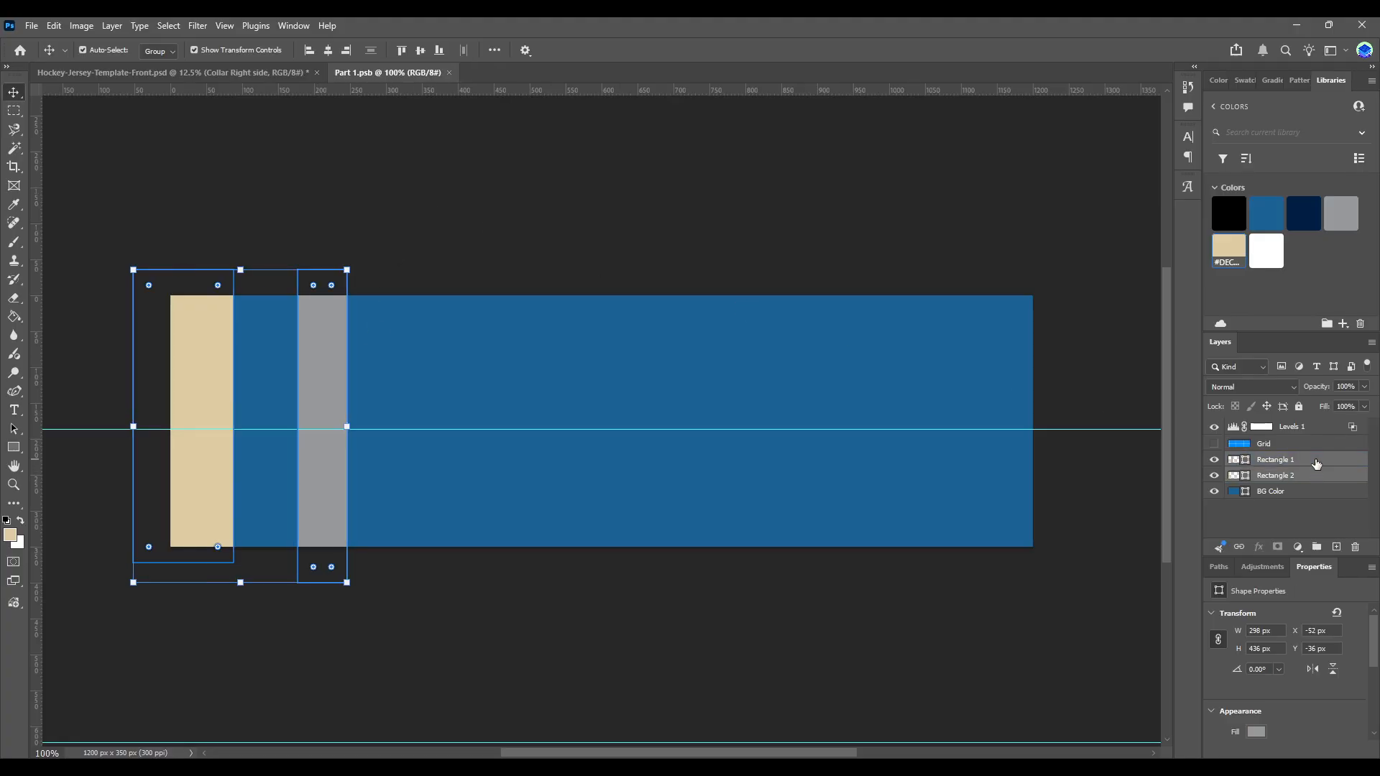
click(14, 449)
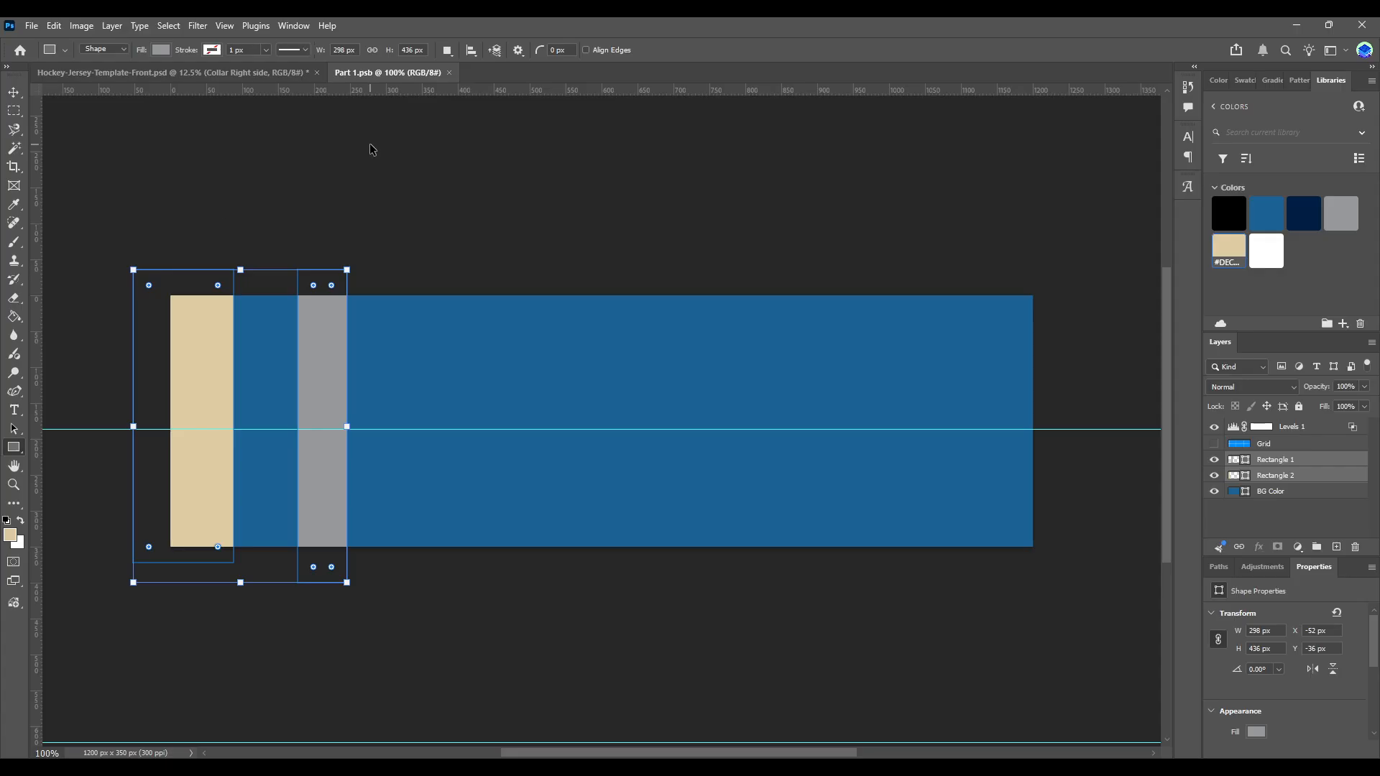
click(277, 72)
scroll(1316, 487, down, 2)
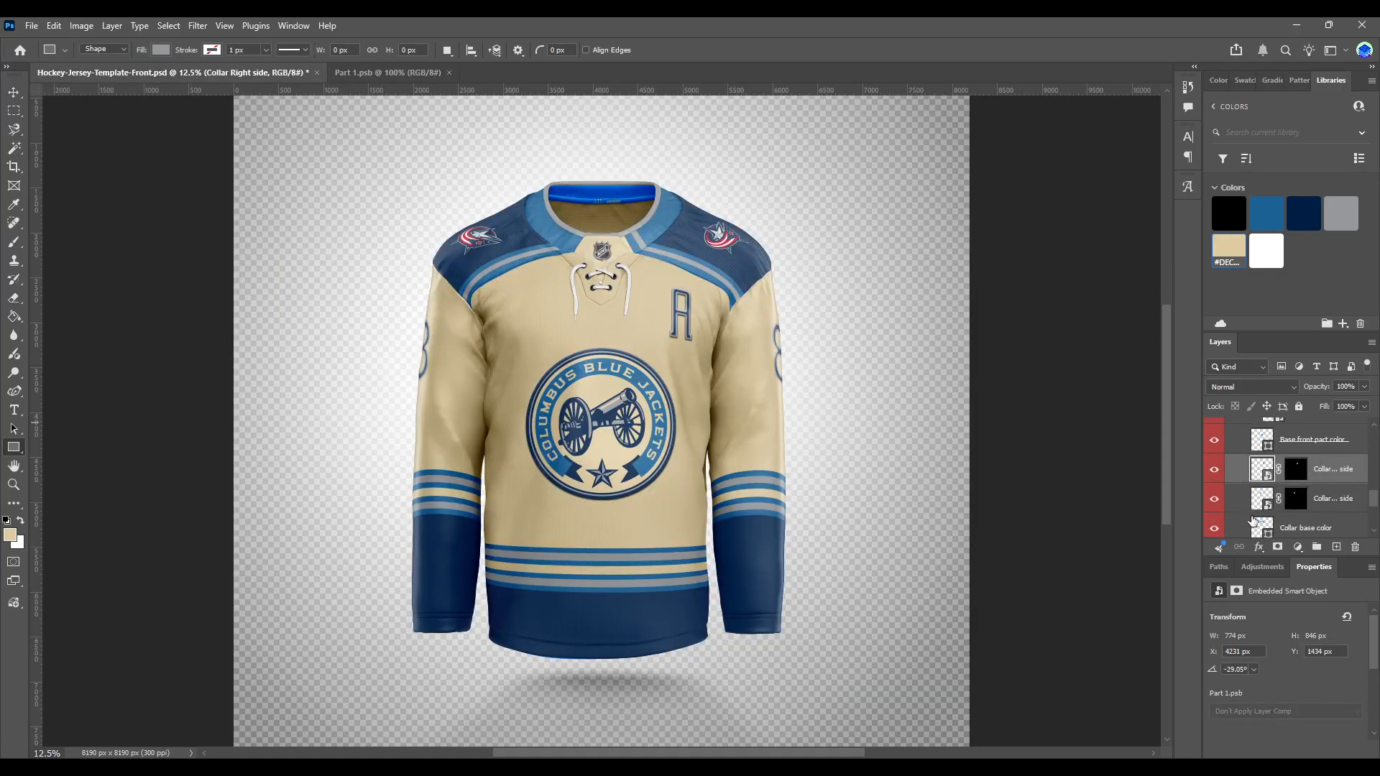
double_click(1258, 523)
click(15, 93)
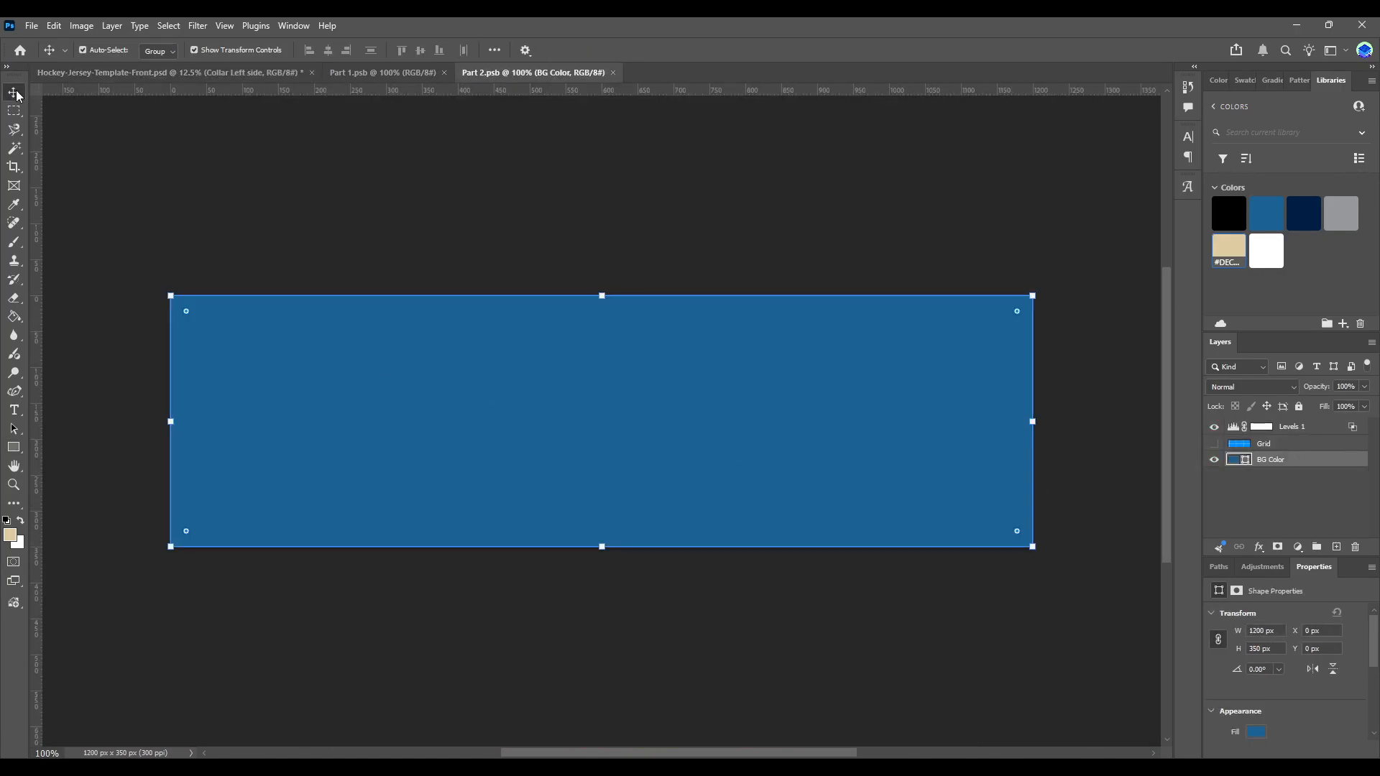
key(ctrl+v)
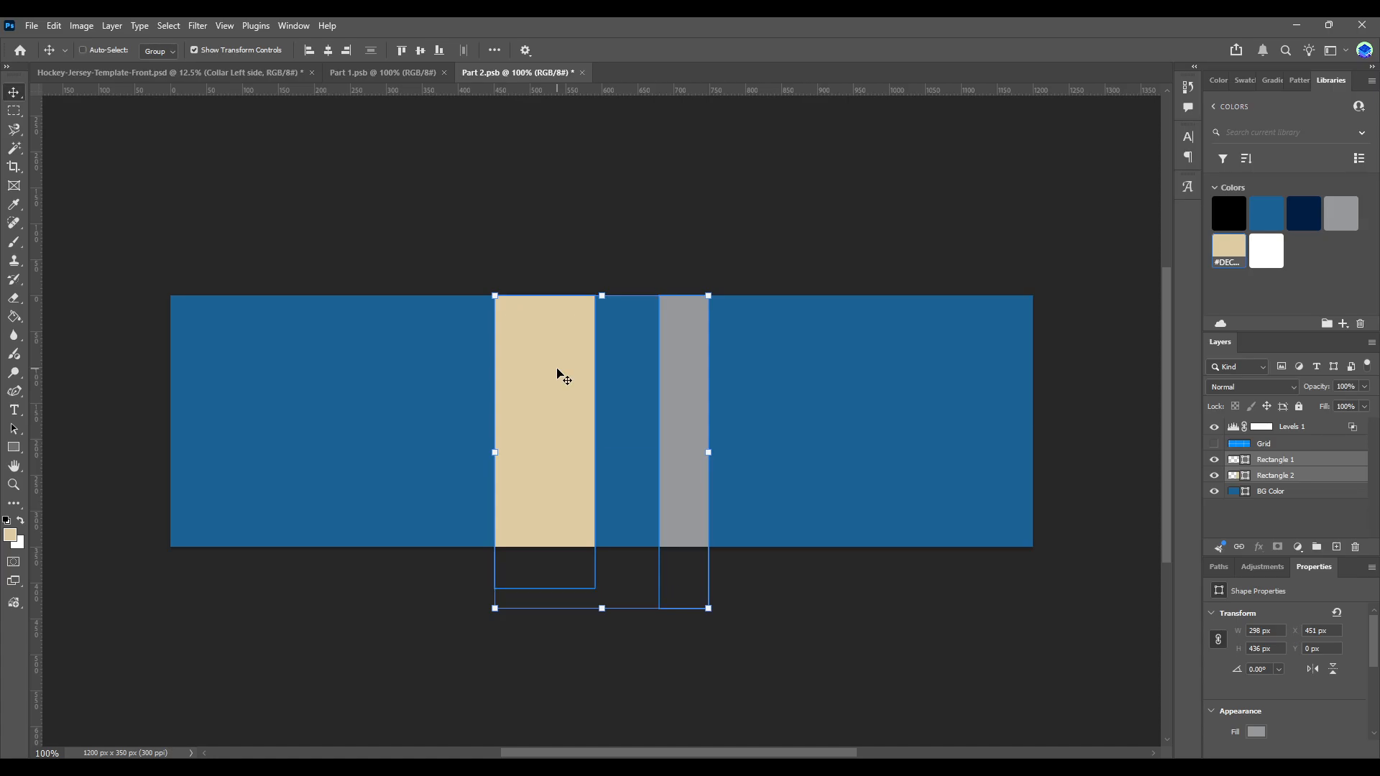
Step: Flip the pasted stripes horizontally in Part 2.psb, move them to the canvas's right edge, and compare their placement with Part 1.psb
key(ctrl+t)
click(634, 669)
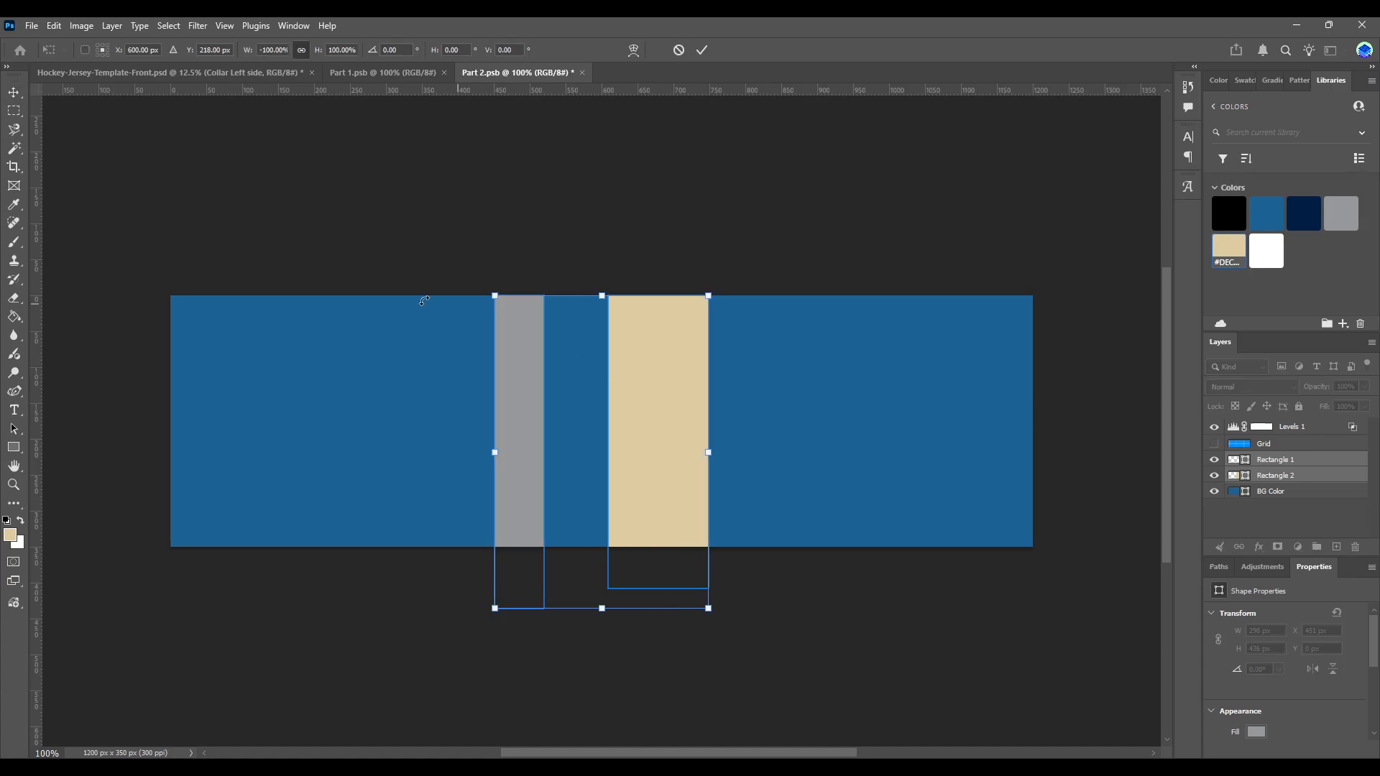
click(15, 93)
drag(681, 434, 991, 434)
click(403, 73)
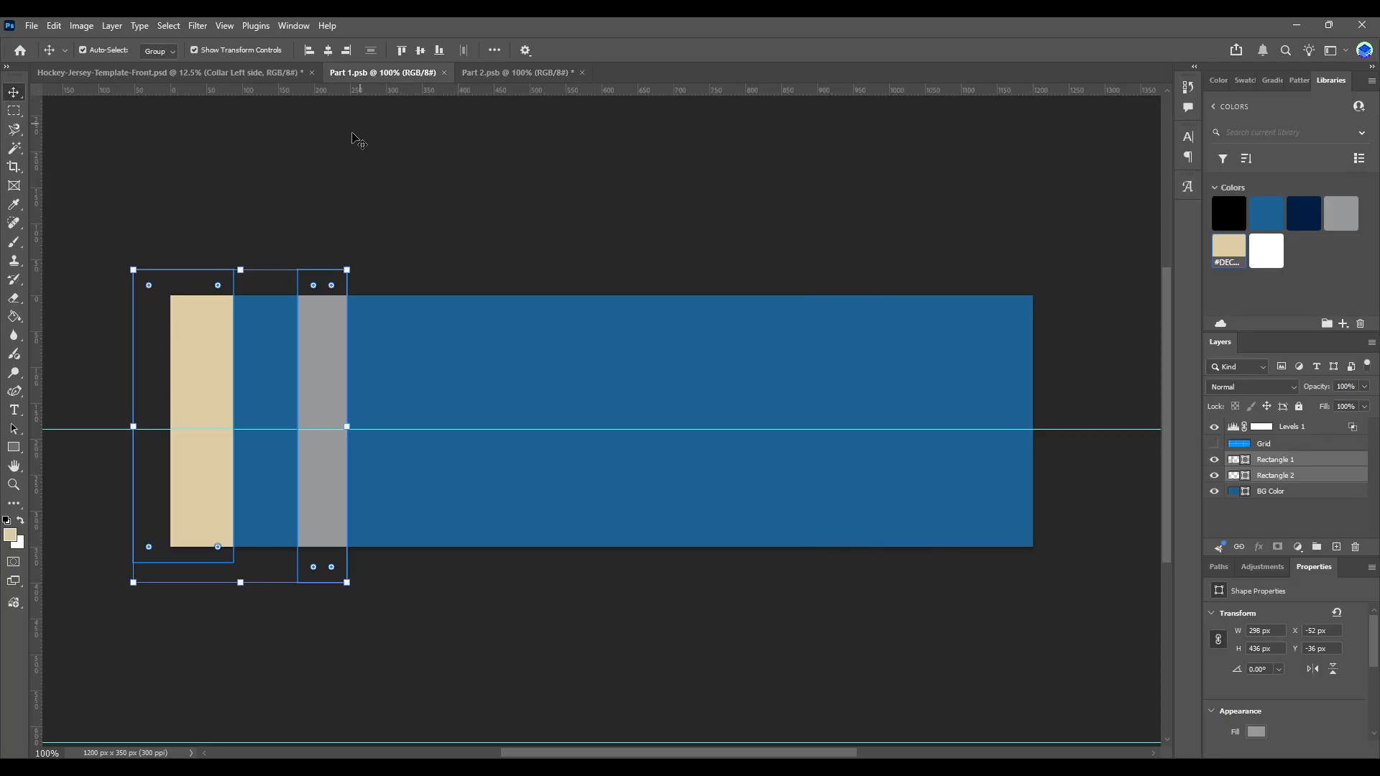
click(514, 73)
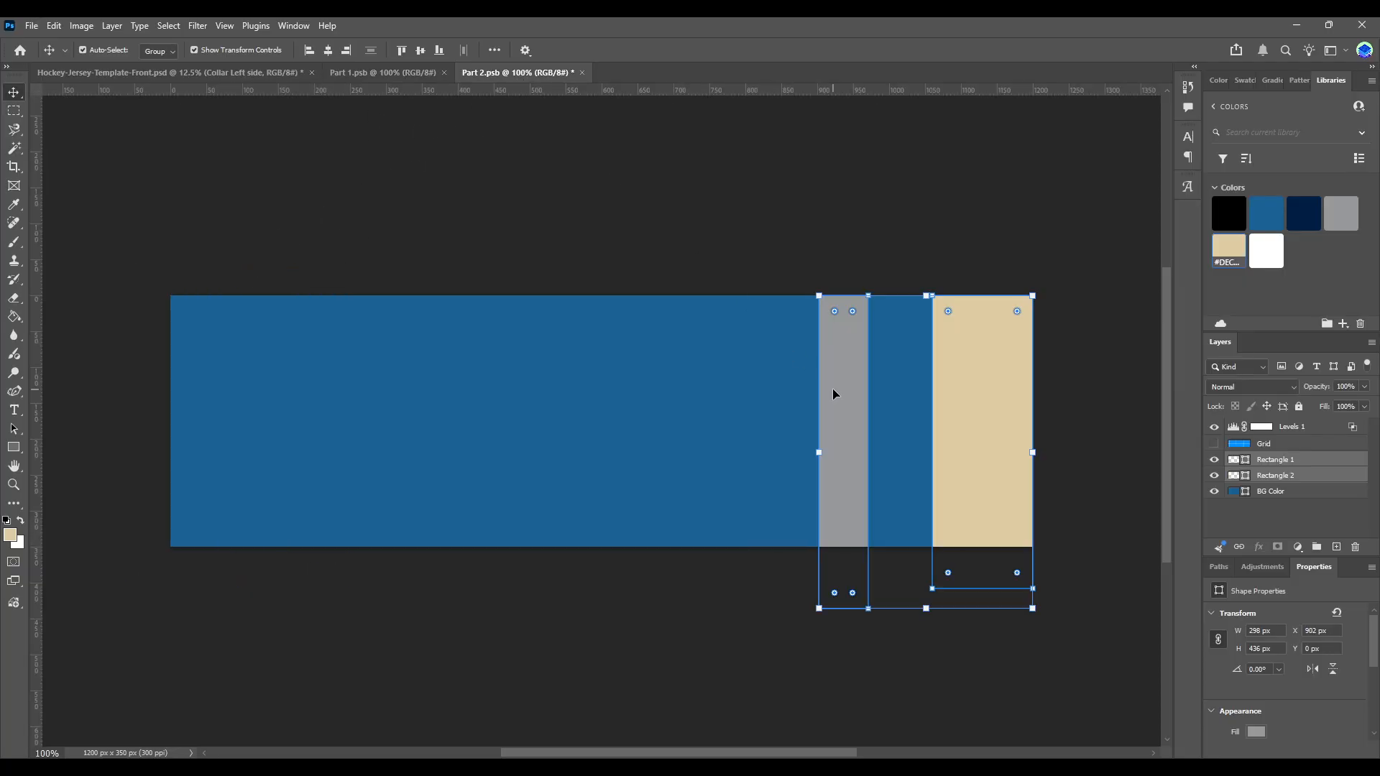
Step: Shift both stripes in Part 2.psb right to about X 947 px, save, and check the jersey
drag(844, 398, 873, 403)
key(ctrl+s)
click(265, 70)
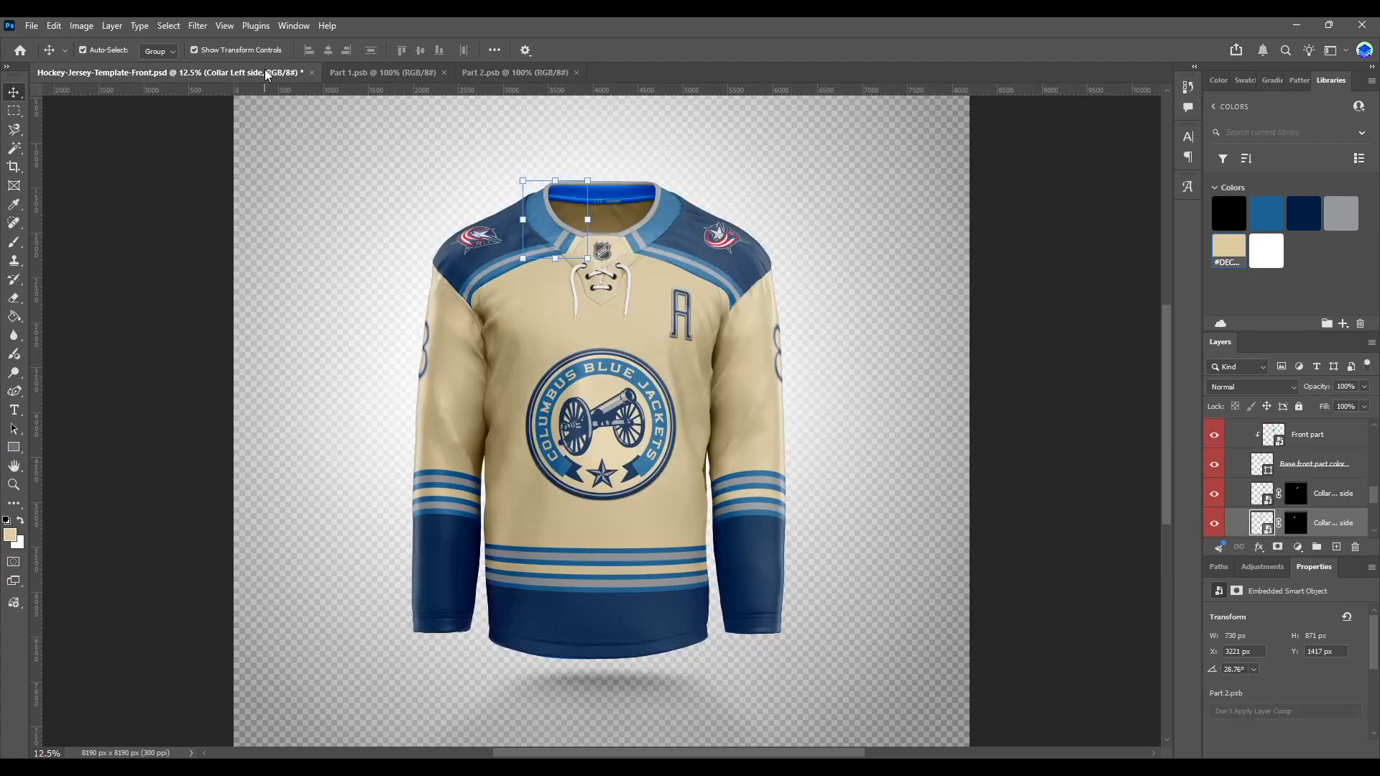
click(544, 72)
drag(1004, 435, 1010, 430)
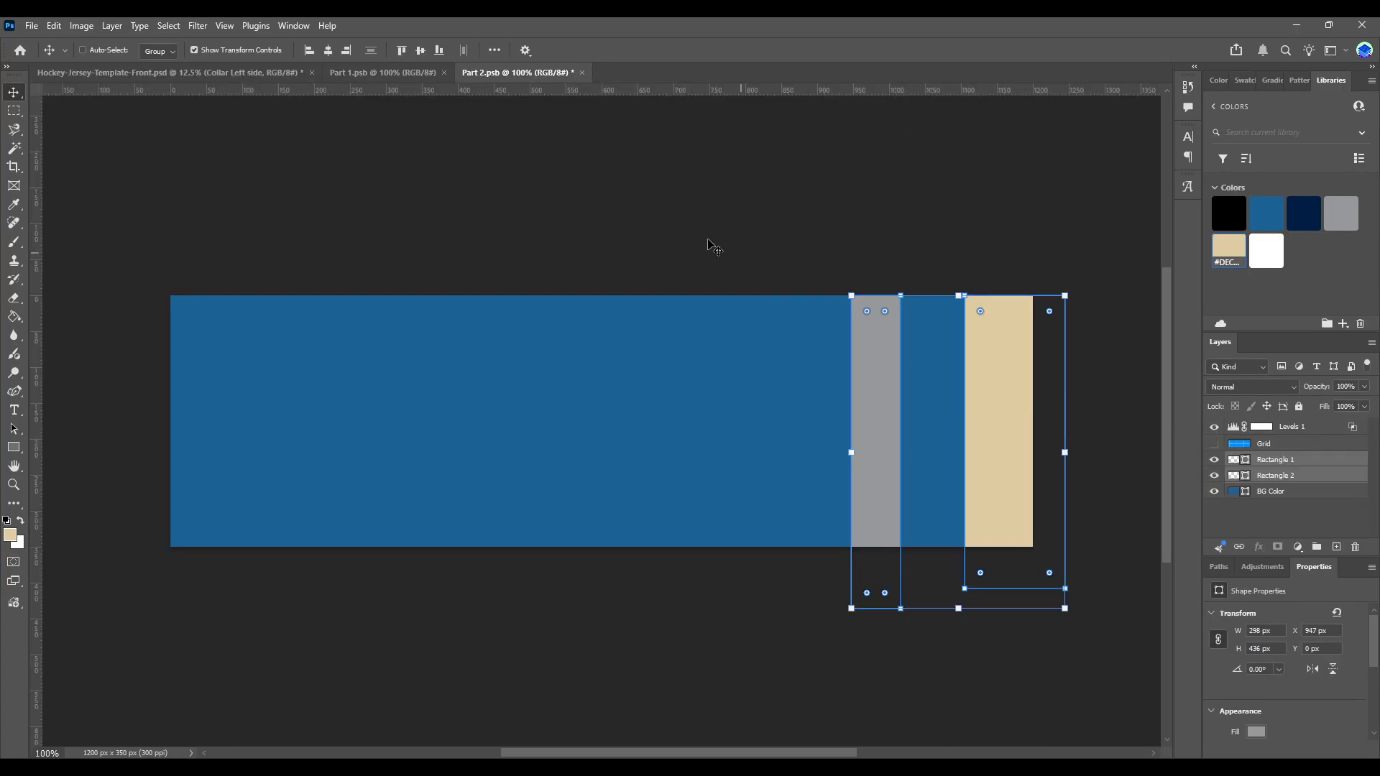
key(ctrl+s)
click(224, 72)
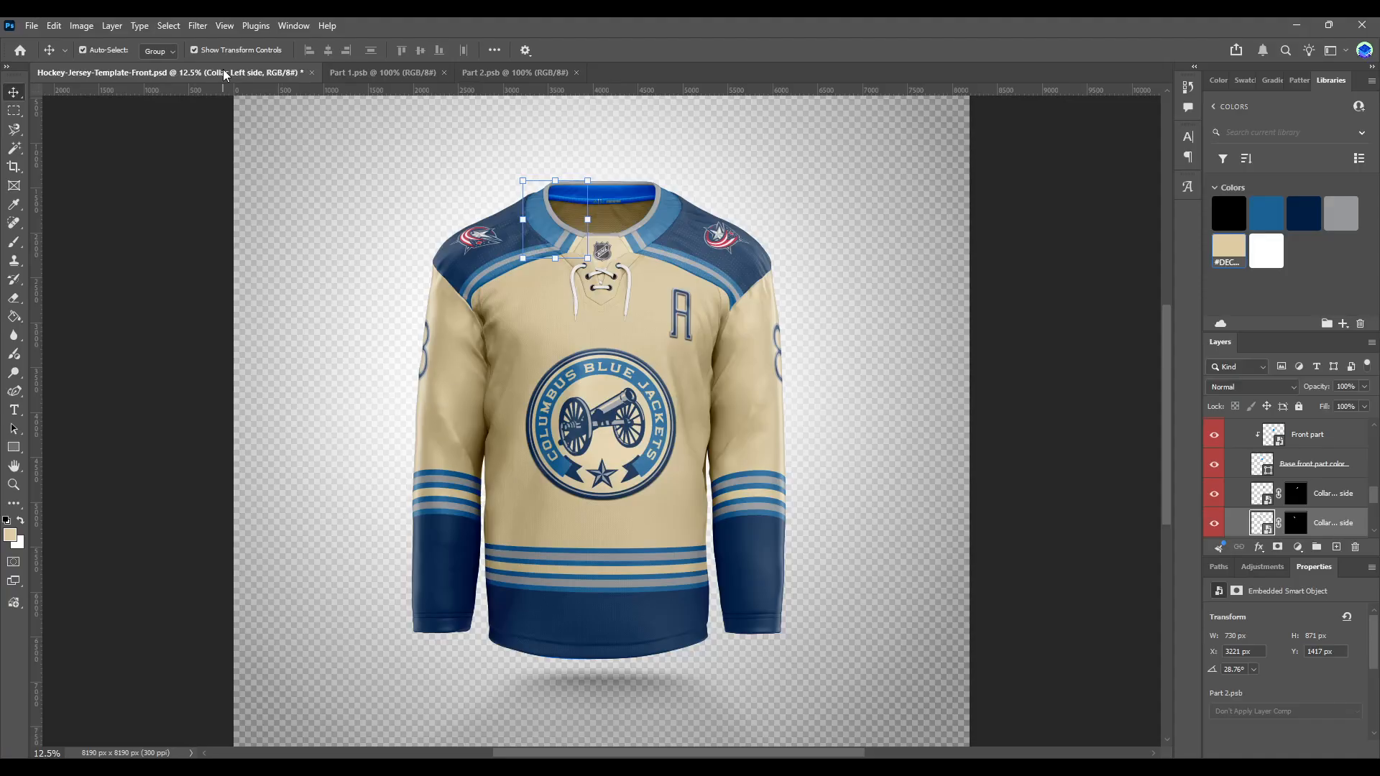
Step: Shift both stripes in Part 2.psb further right to about X 956 px, save, and check the jersey
click(494, 72)
drag(1024, 397, 1019, 392)
key(ctrl+s)
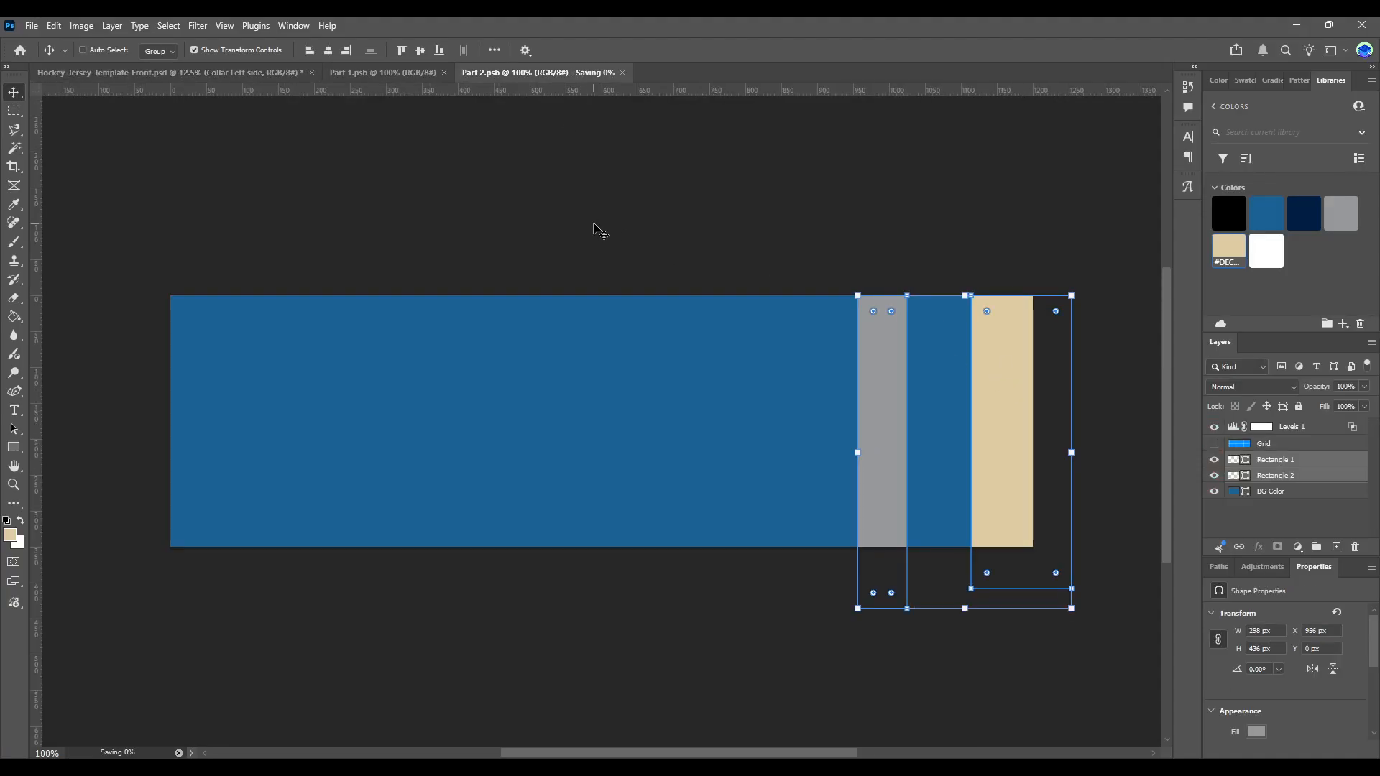
click(239, 73)
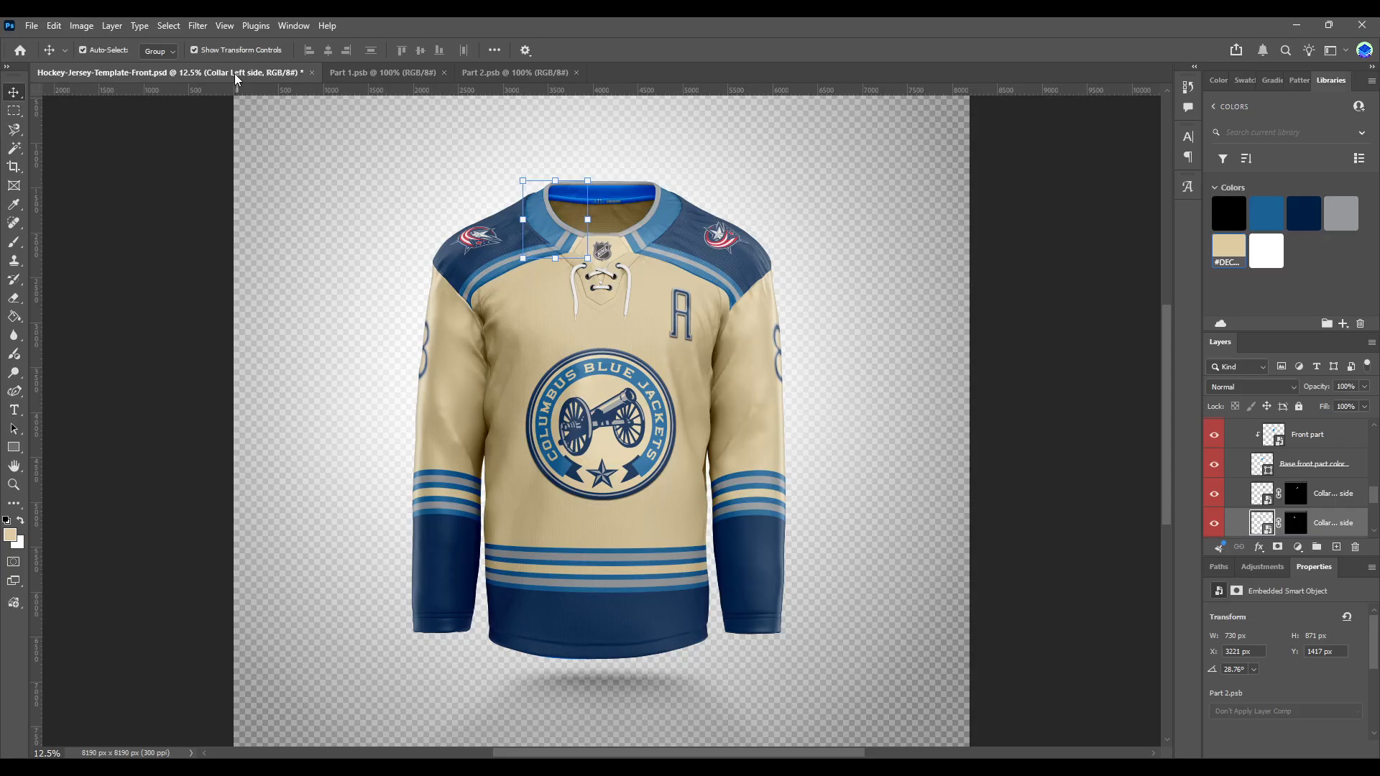
click(382, 203)
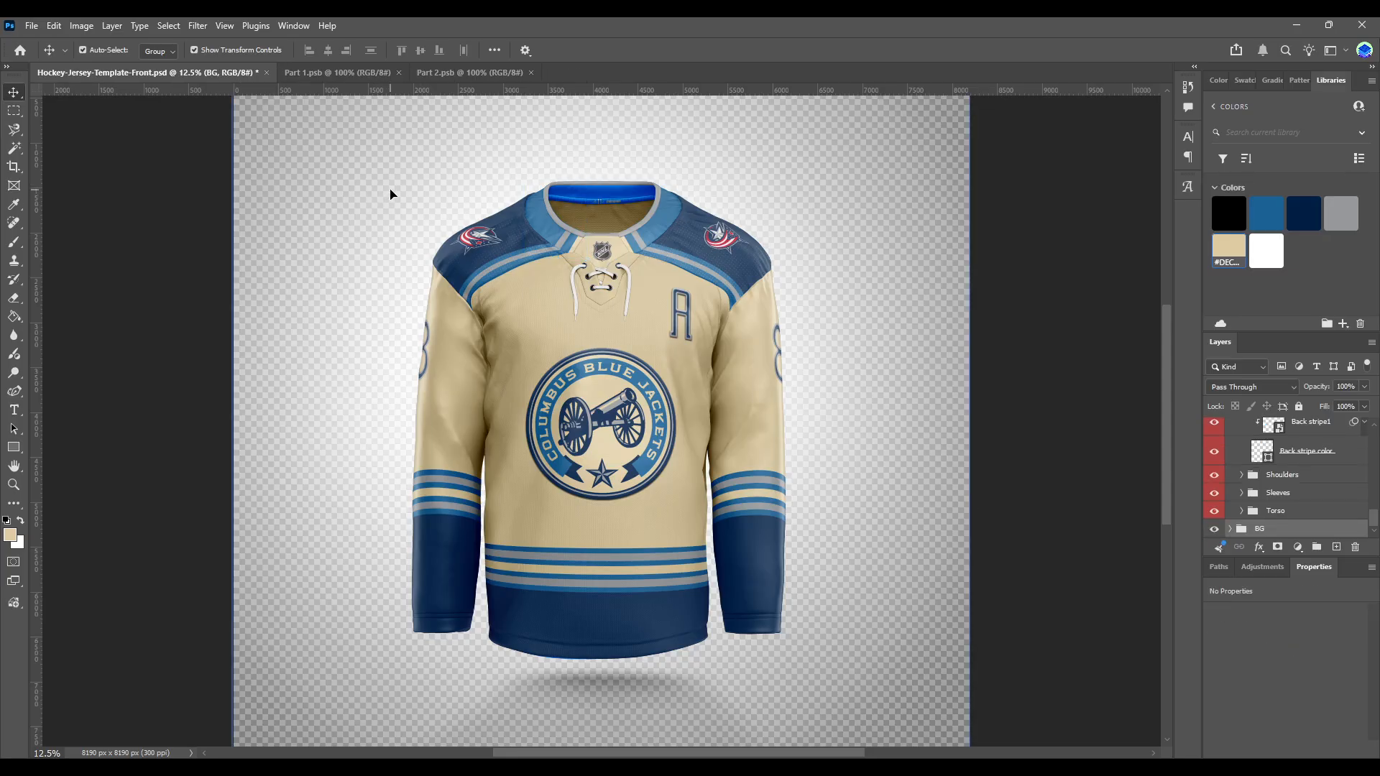
Step: Delete the beige Rectangle 2 from Part 2.psb, save, and check the jersey
click(514, 73)
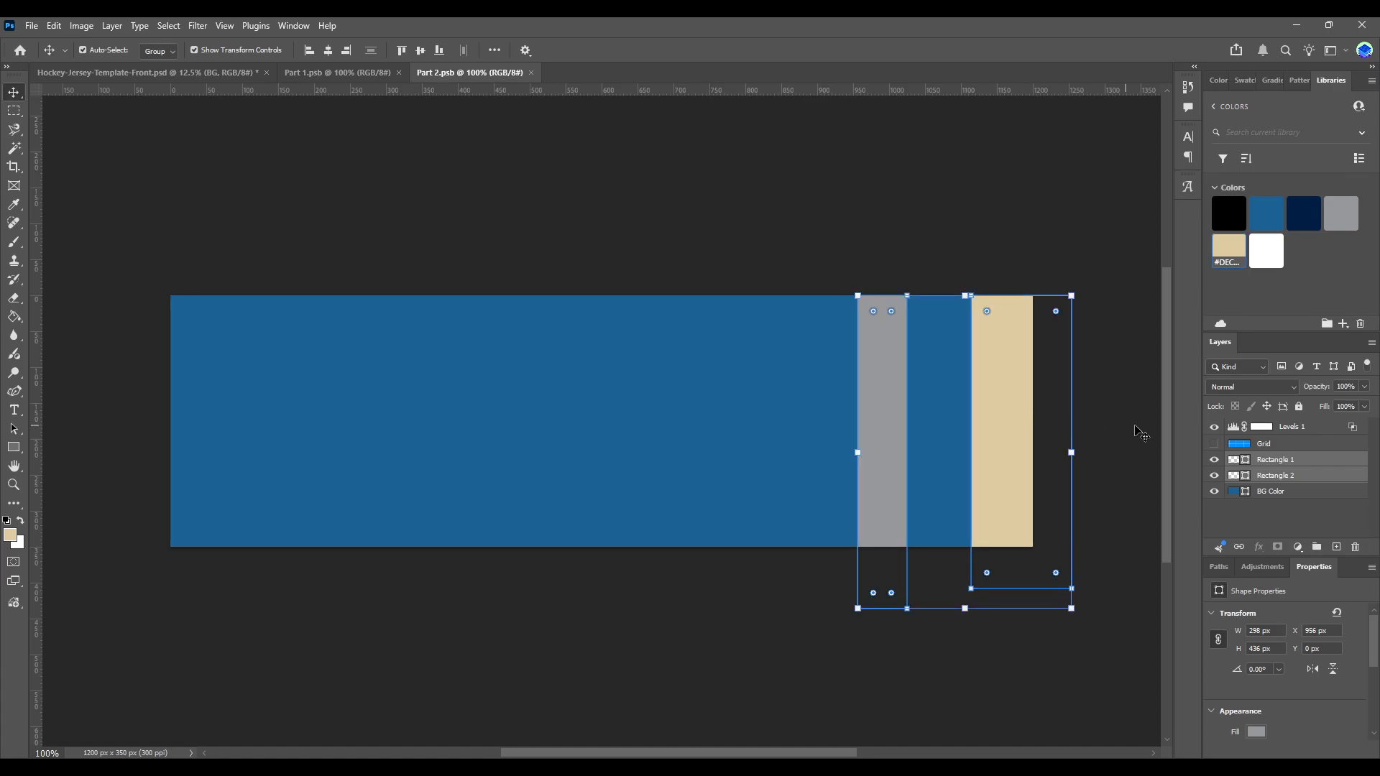
click(1326, 475)
key(Delete)
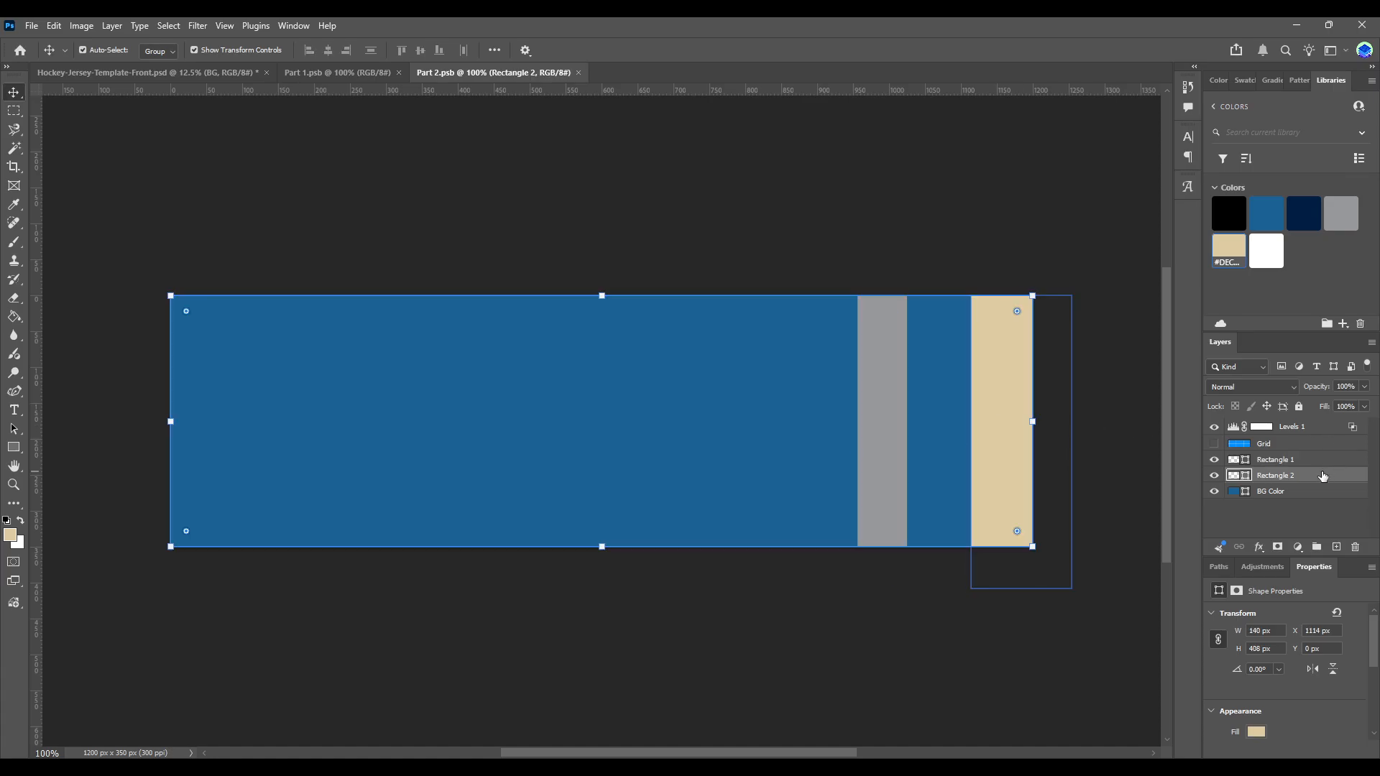
click(192, 71)
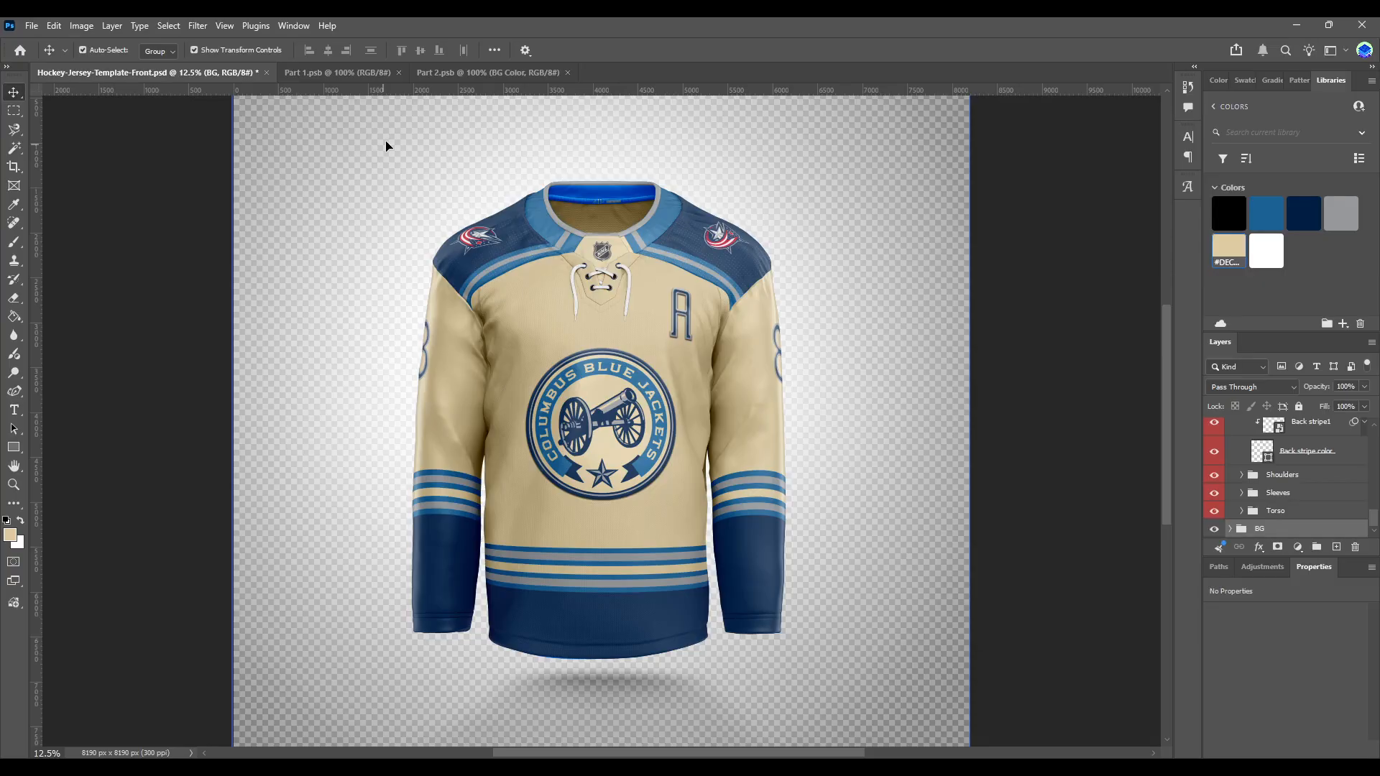
Step: Delete the beige Rectangle 2 from Part 1.psb, save, and close both collar files
click(365, 77)
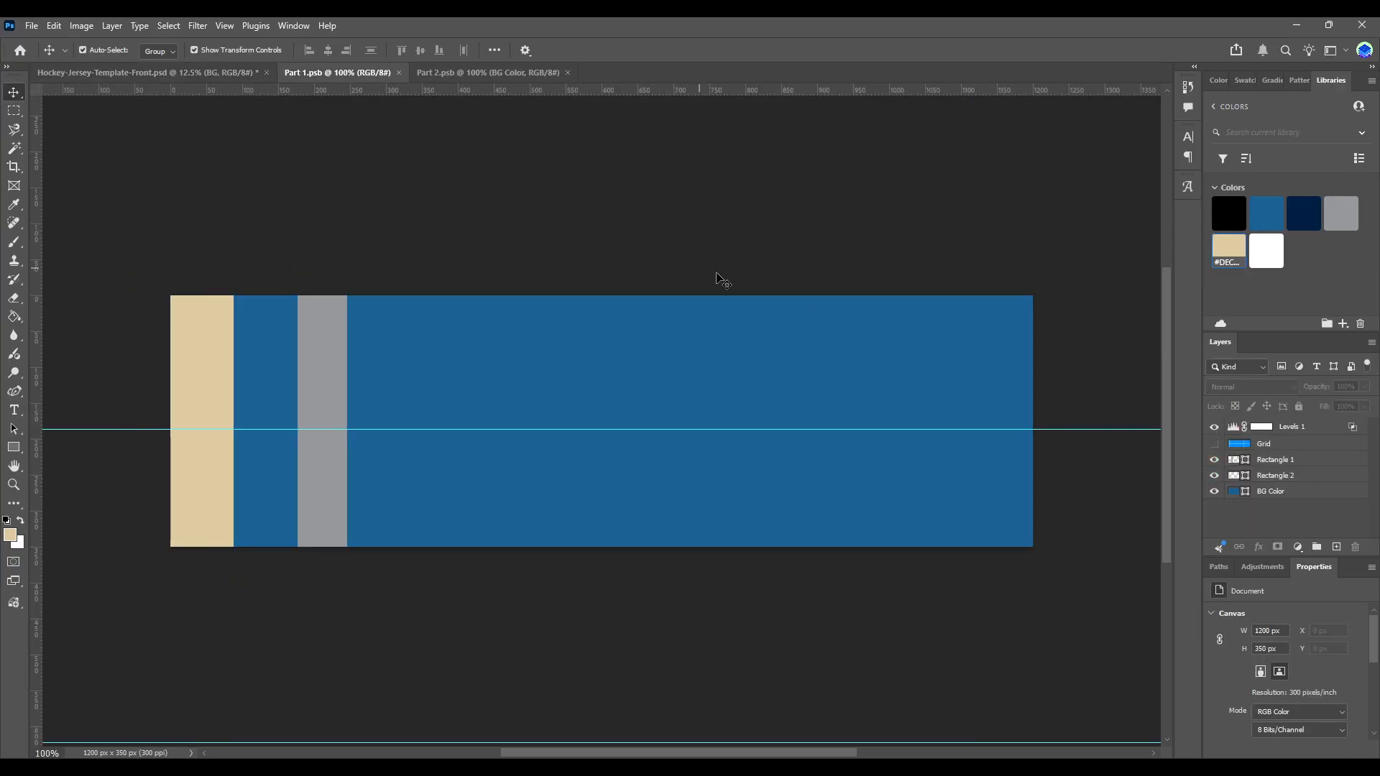
click(1293, 476)
key(Delete)
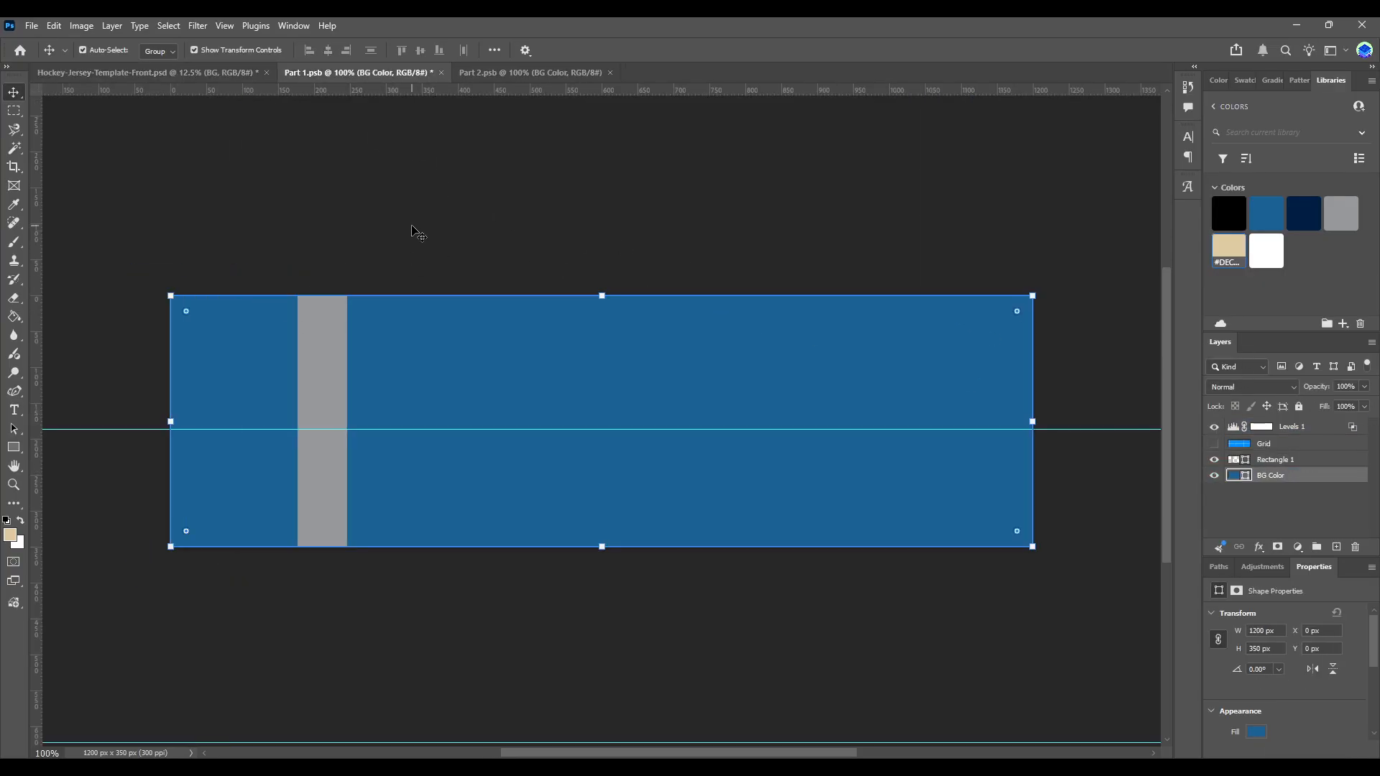
key(ctrl+s)
click(435, 73)
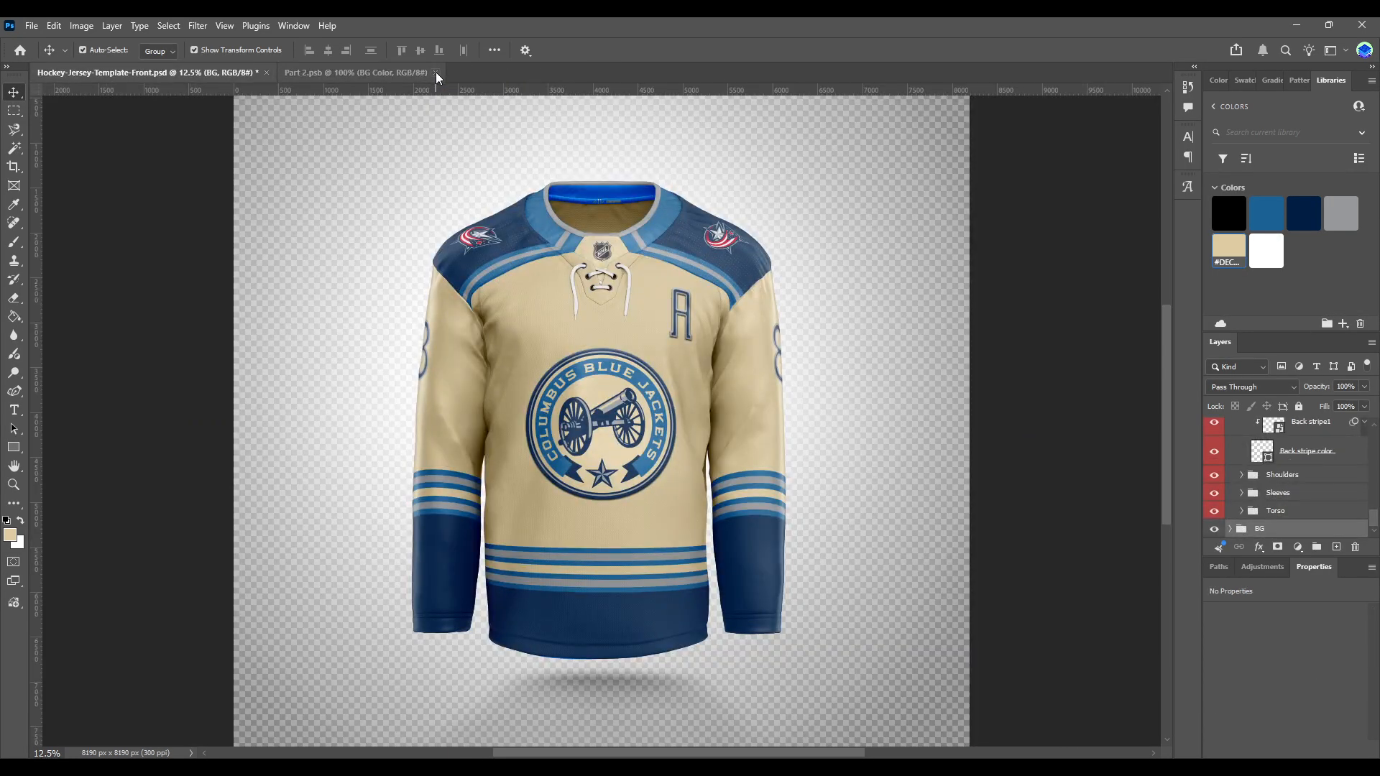
click(435, 73)
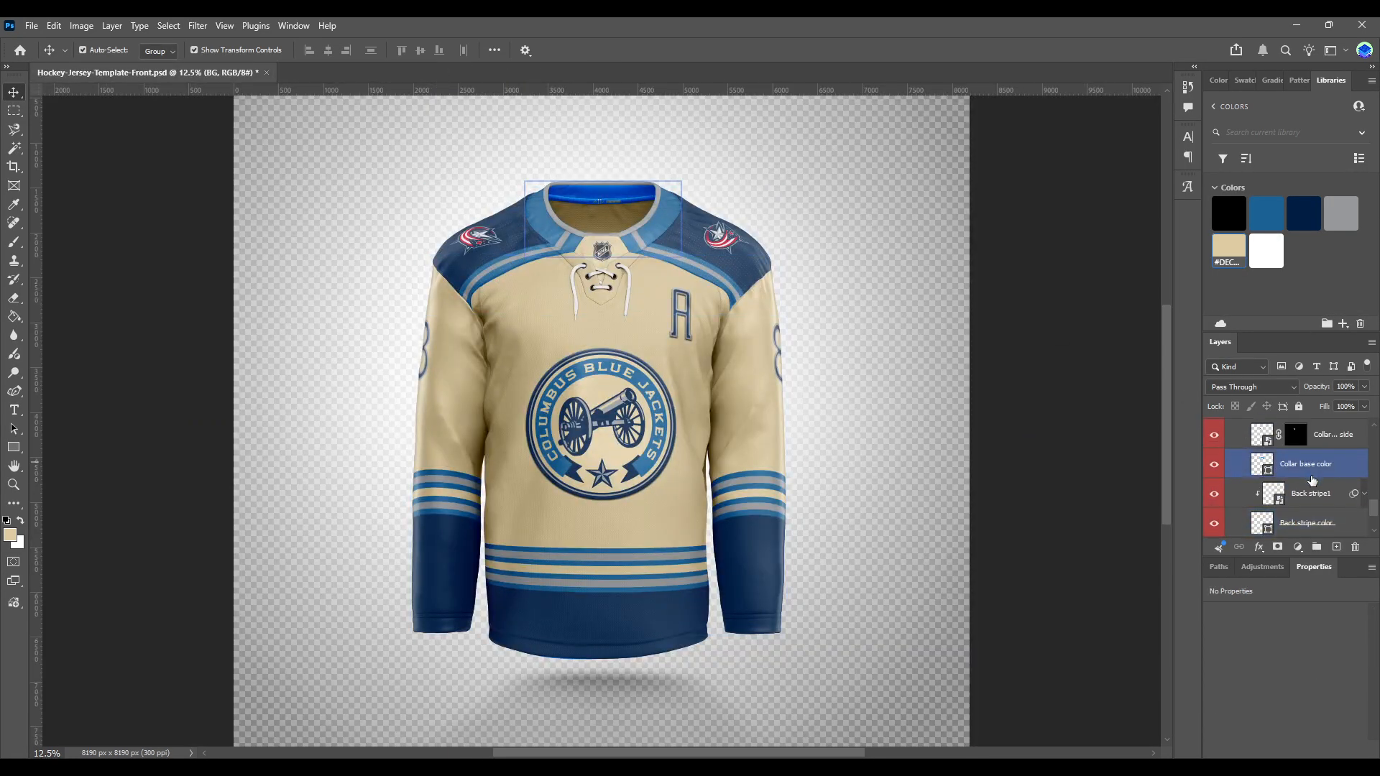
Step: Apply the blue library swatch to the Collar base color layer
click(1278, 466)
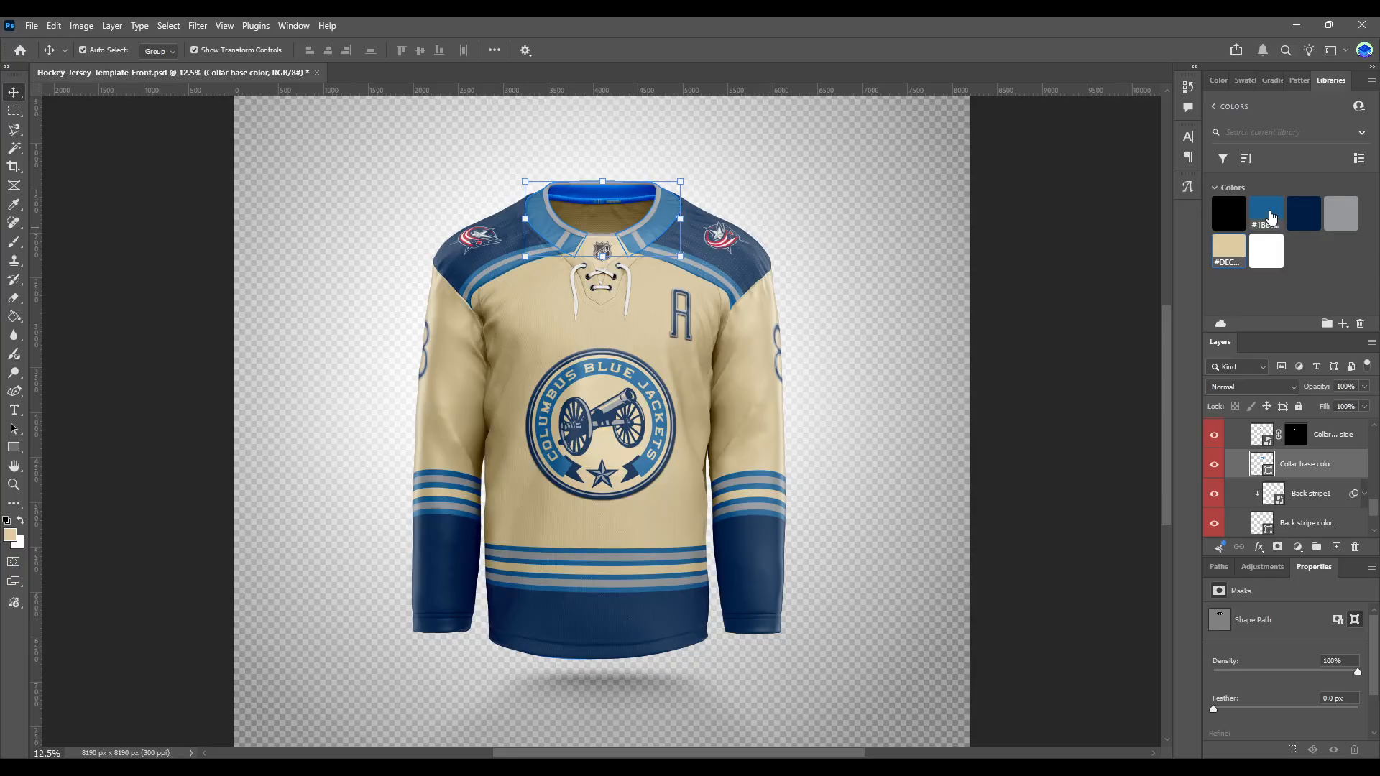
drag(1268, 222, 1280, 489)
Step: In Back stripe1.psb, hide the grid, colour the background navy and the label graphics grey, save, and close the file
double_click(1277, 493)
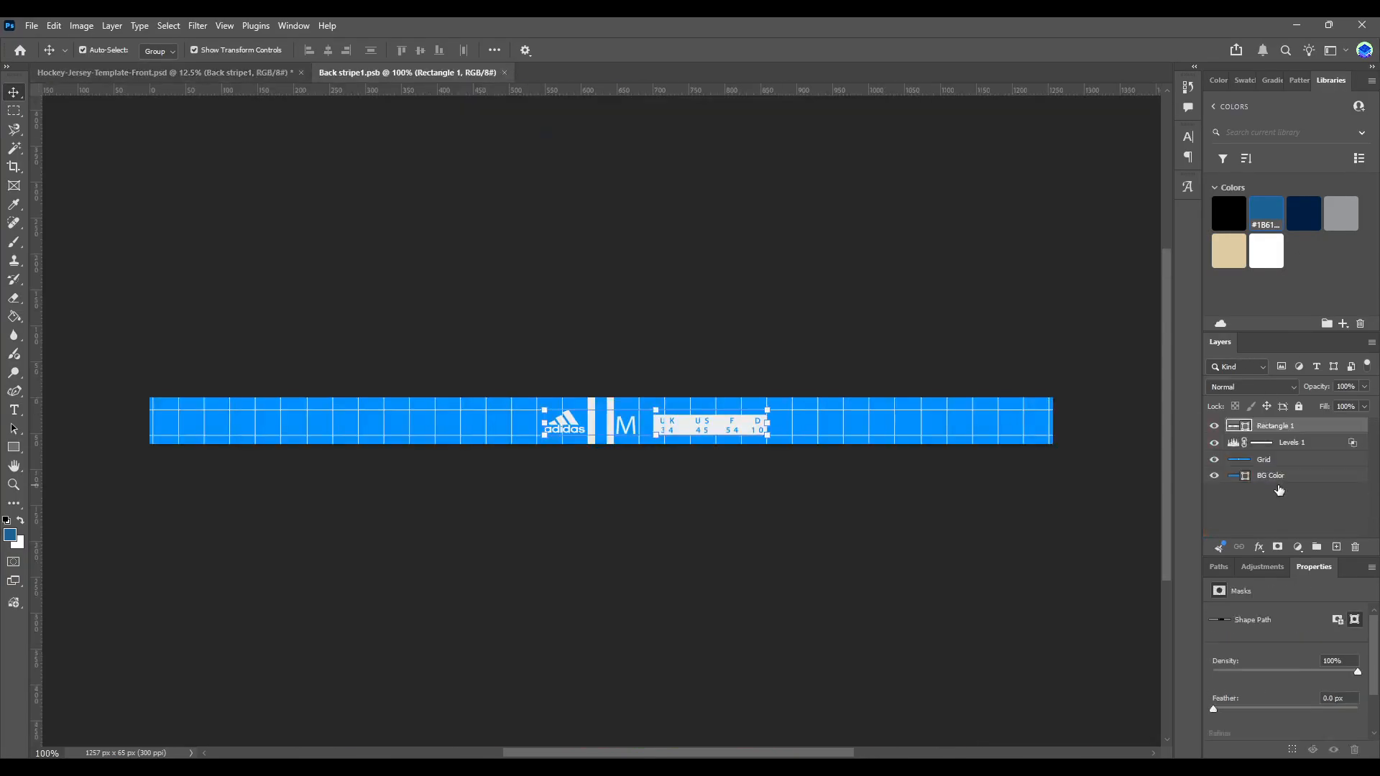
drag(1304, 215, 601, 417)
click(601, 193)
key(ctrl+s)
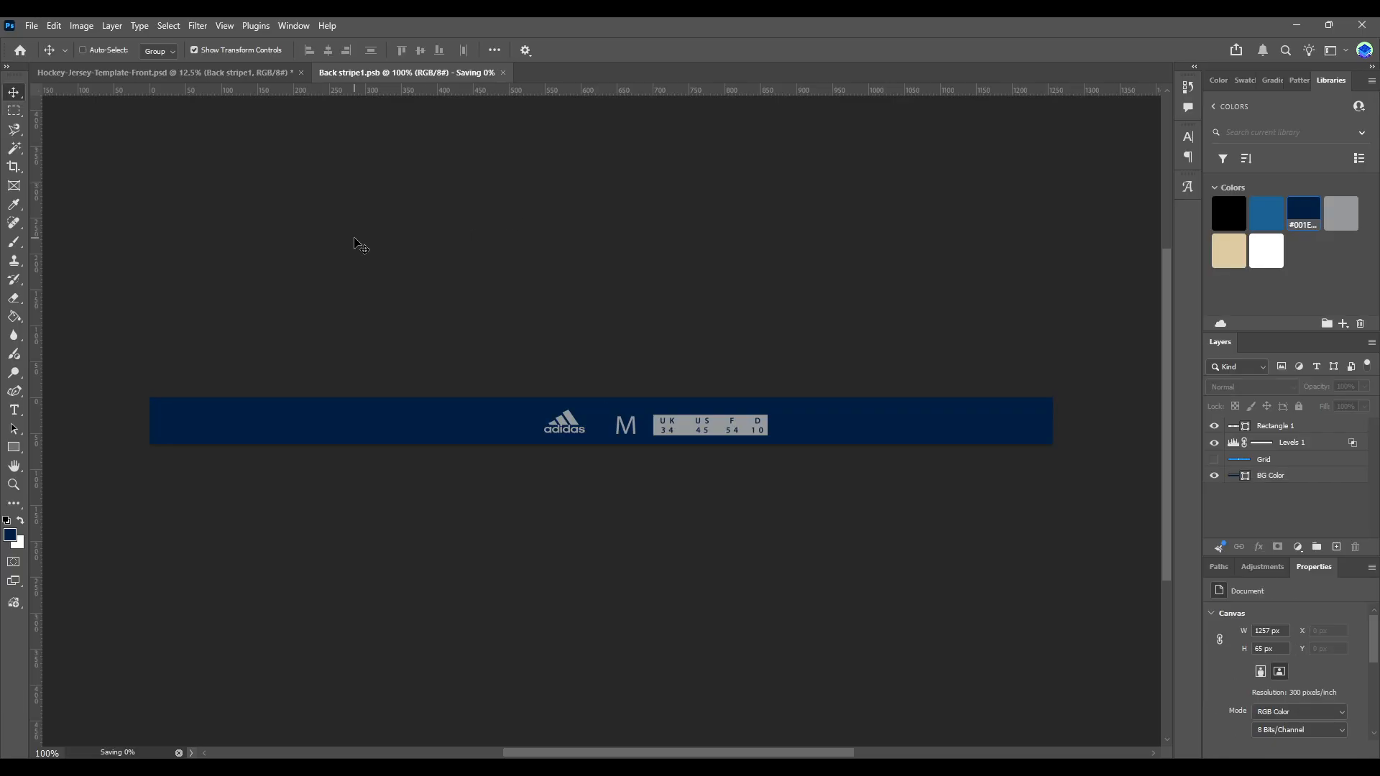
click(457, 72)
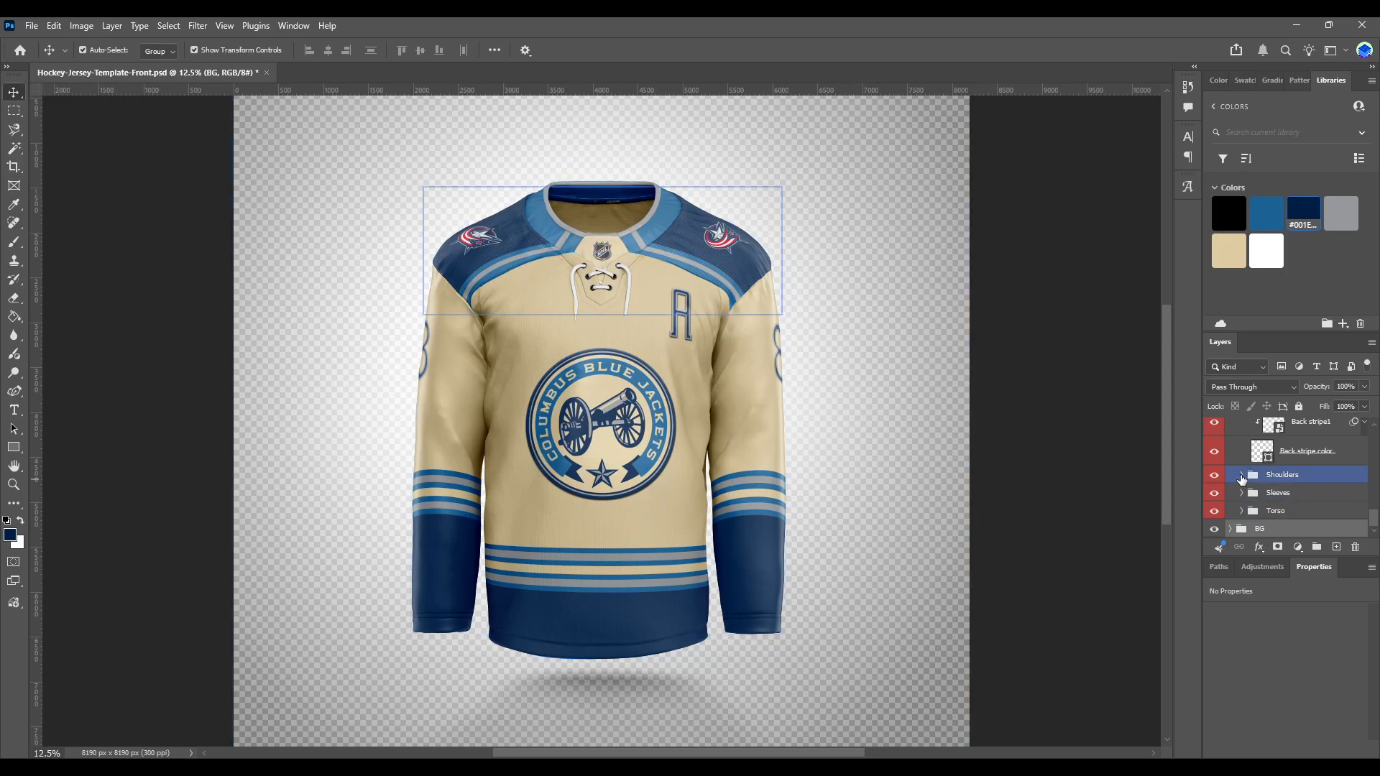
Step: Open the Collar Right side's Part 1.psb, delete its grey stripe, save, and check the jersey
scroll(1249, 481, up, 6)
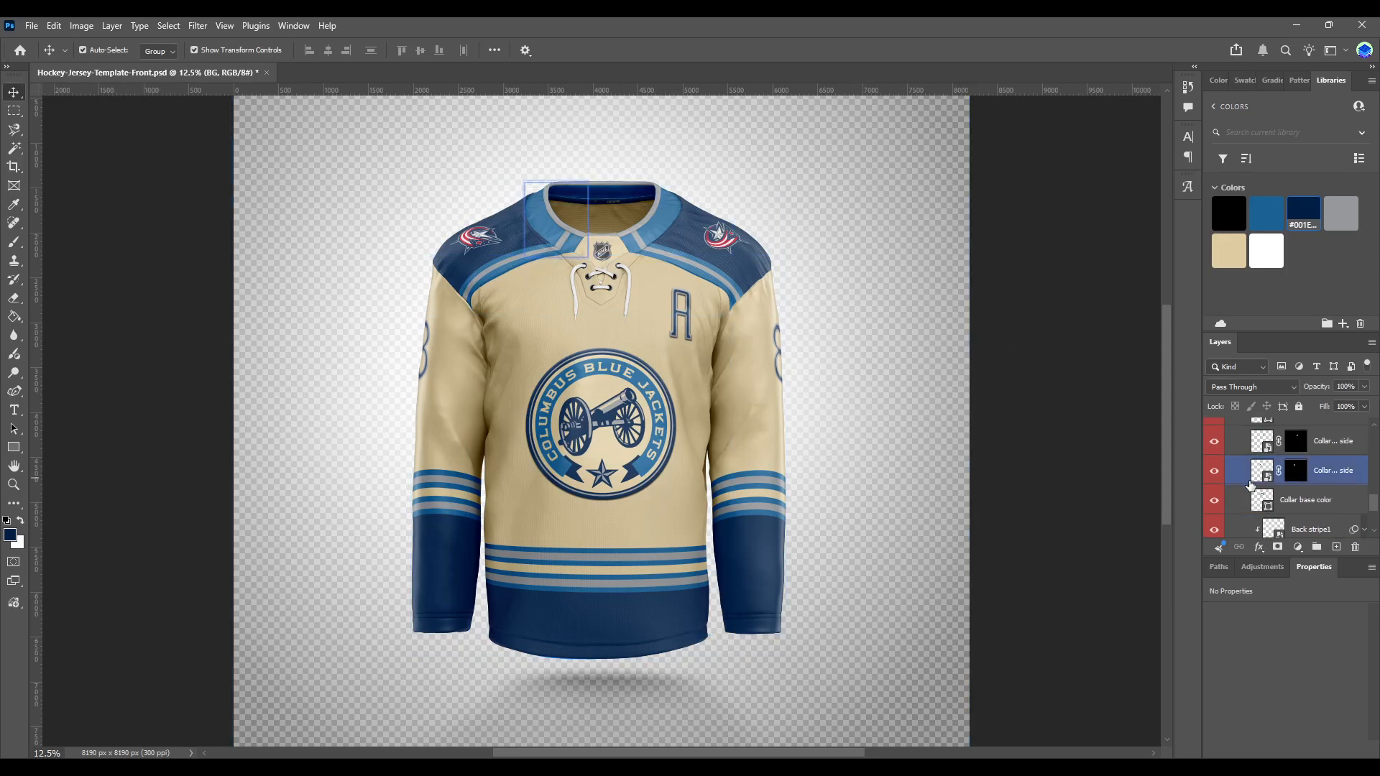
double_click(1260, 512)
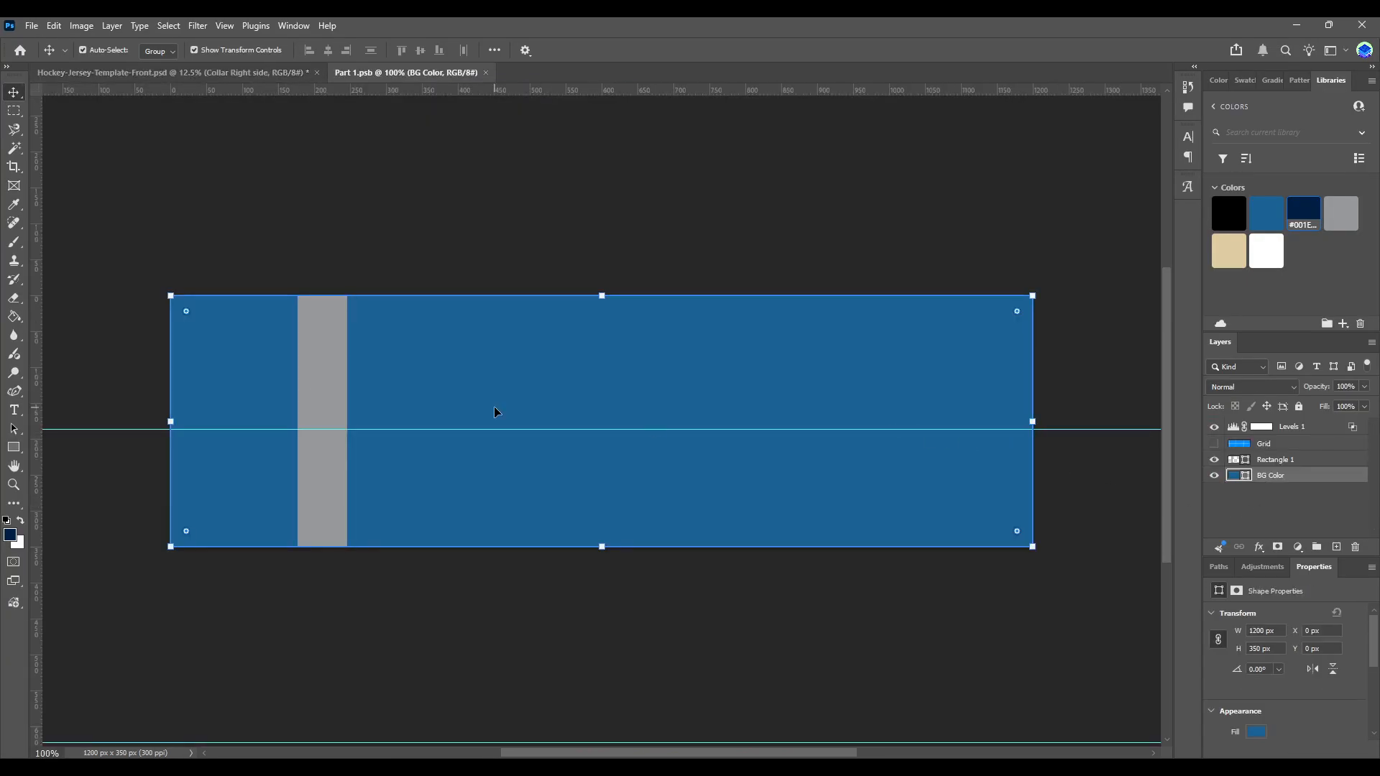
click(338, 331)
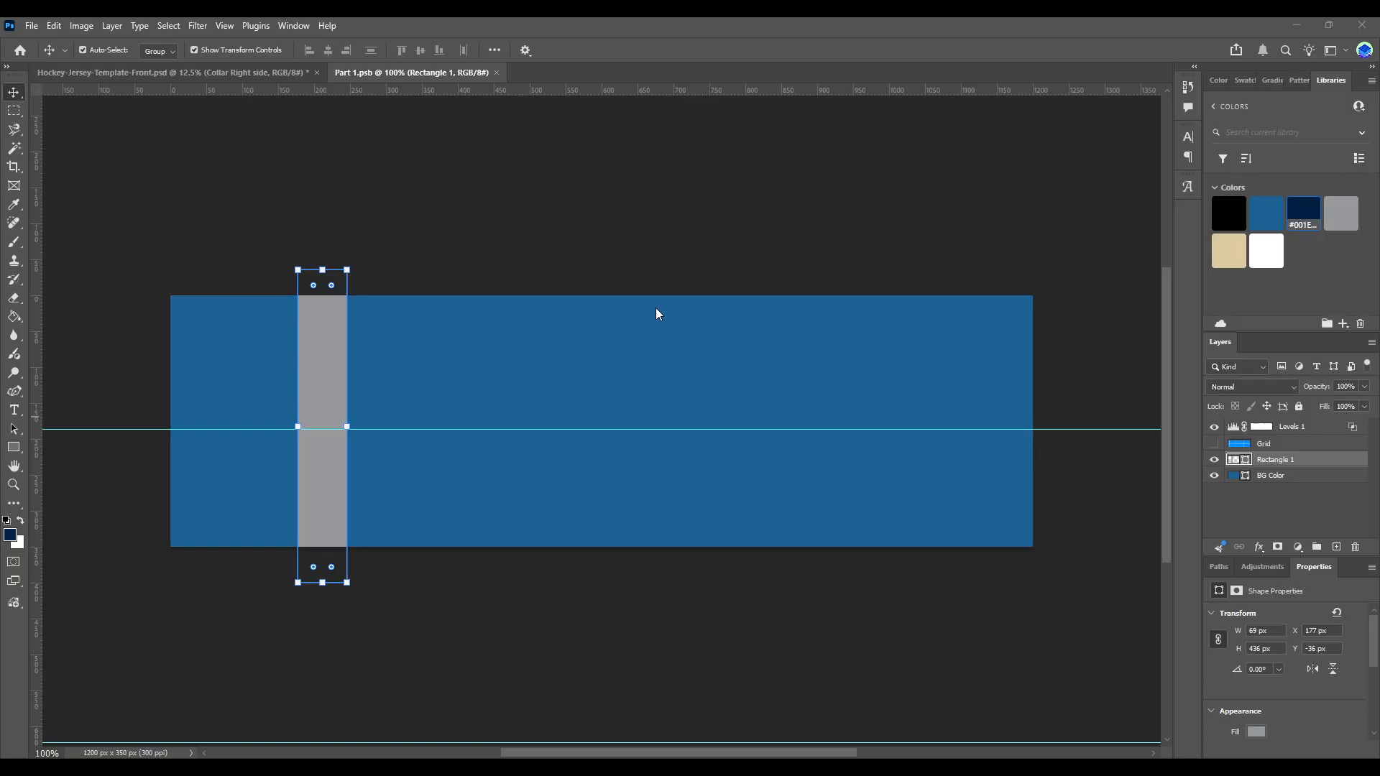
key(Delete)
click(266, 75)
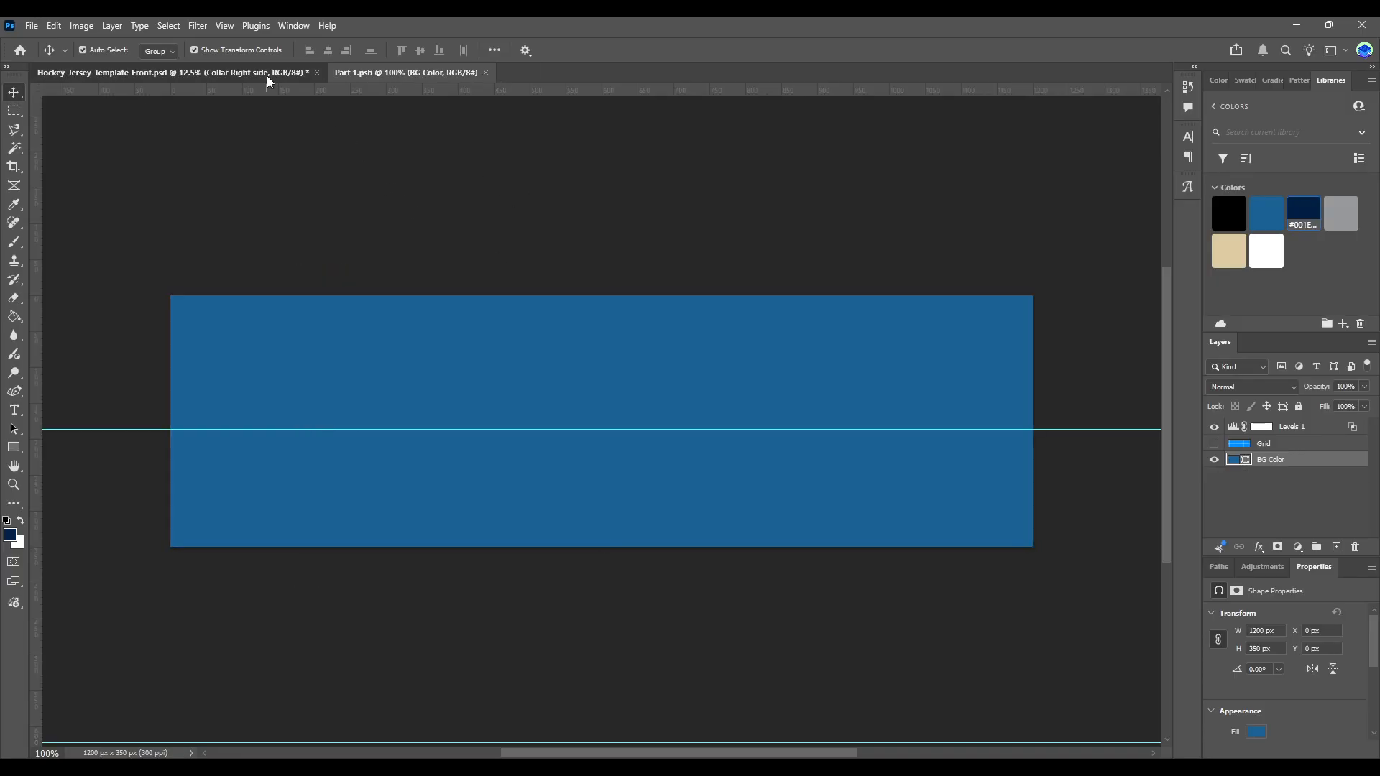
click(806, 152)
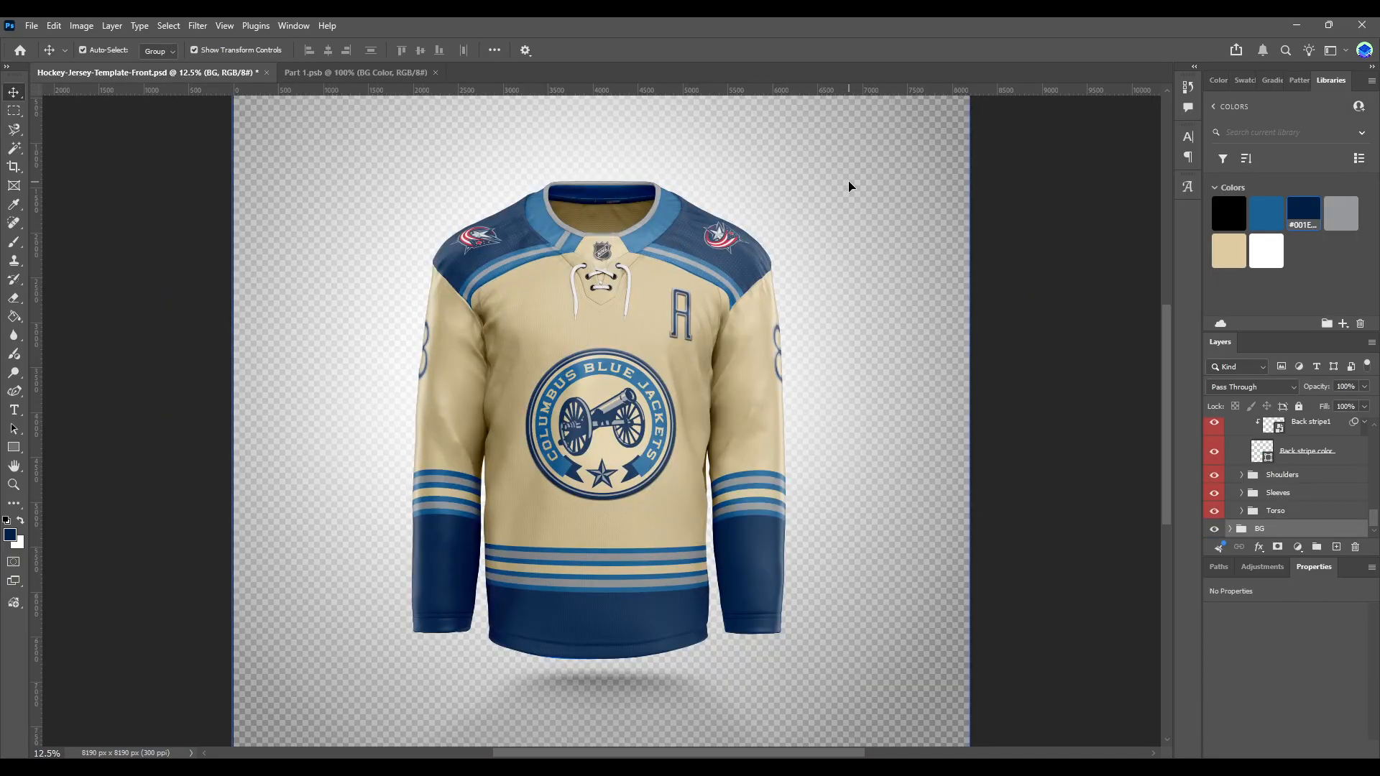
Step: Open the Collar Left side's Part 2.psb, delete its grey stripe, and save
scroll(1323, 477, up, 2)
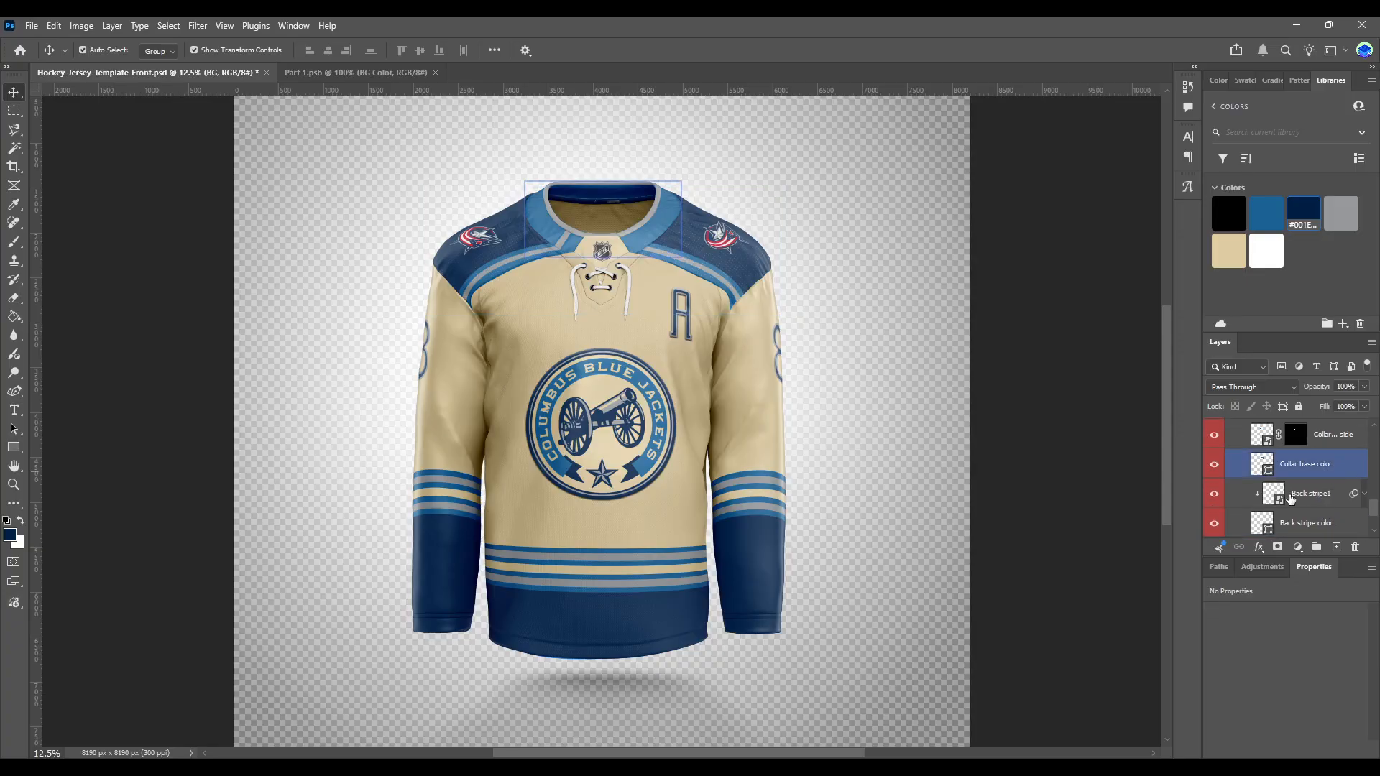
click(1287, 495)
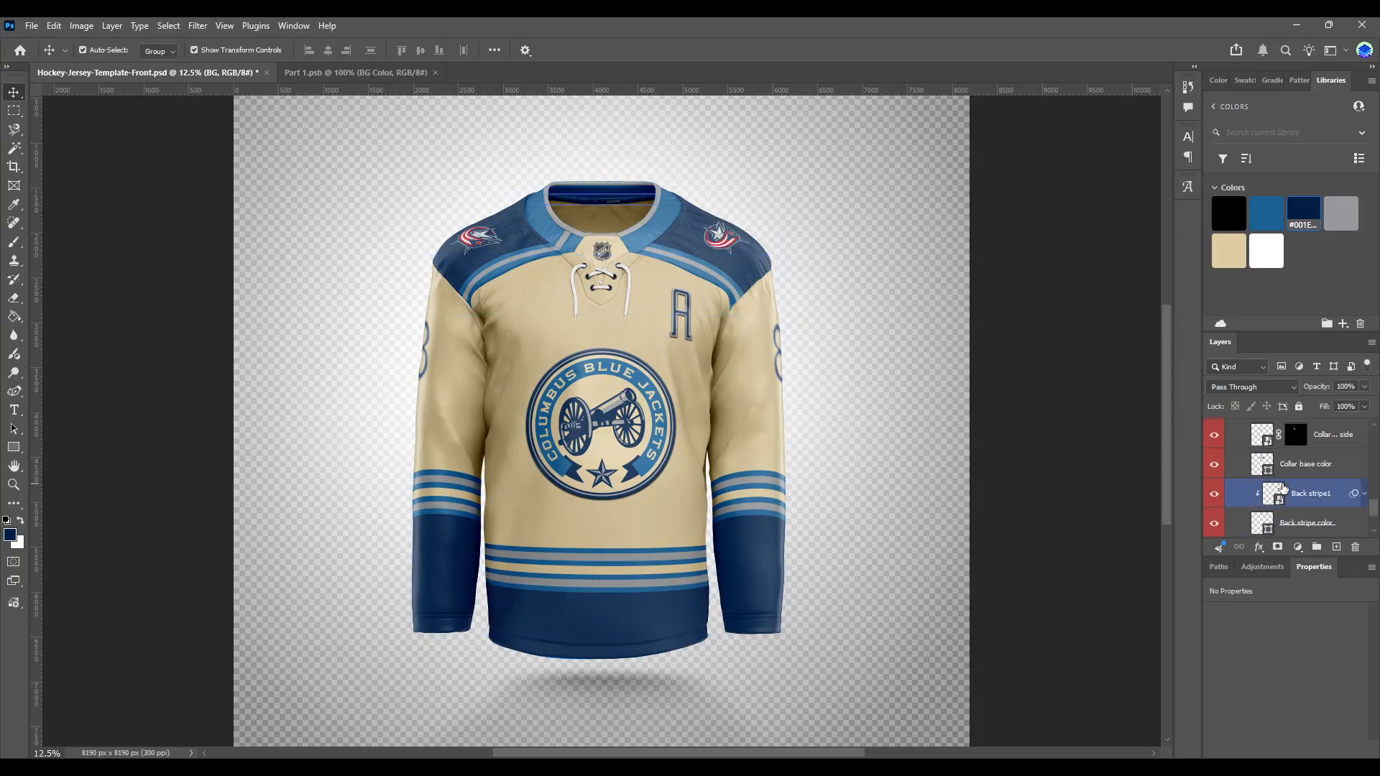
scroll(1283, 489, up, 2)
double_click(1262, 489)
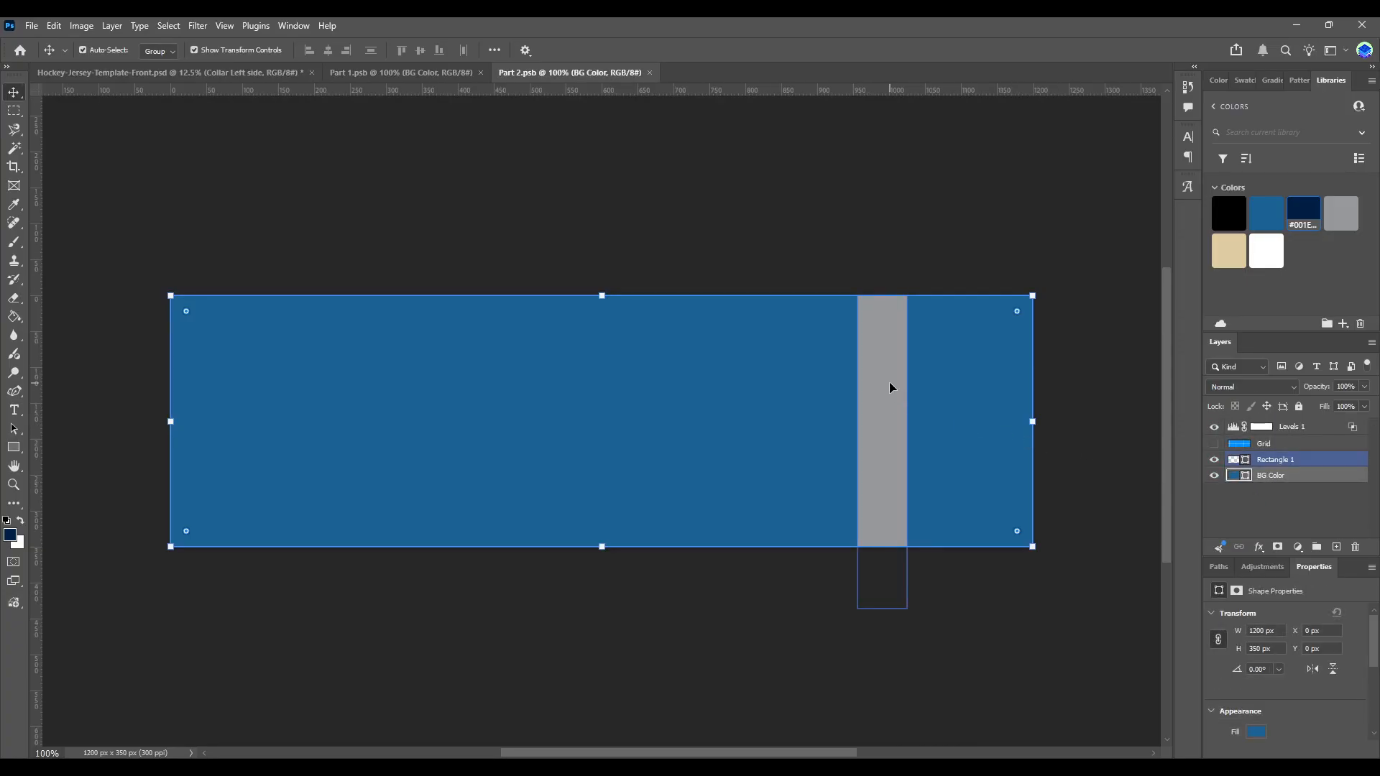
click(890, 388)
key(Delete)
key(ctrl+s)
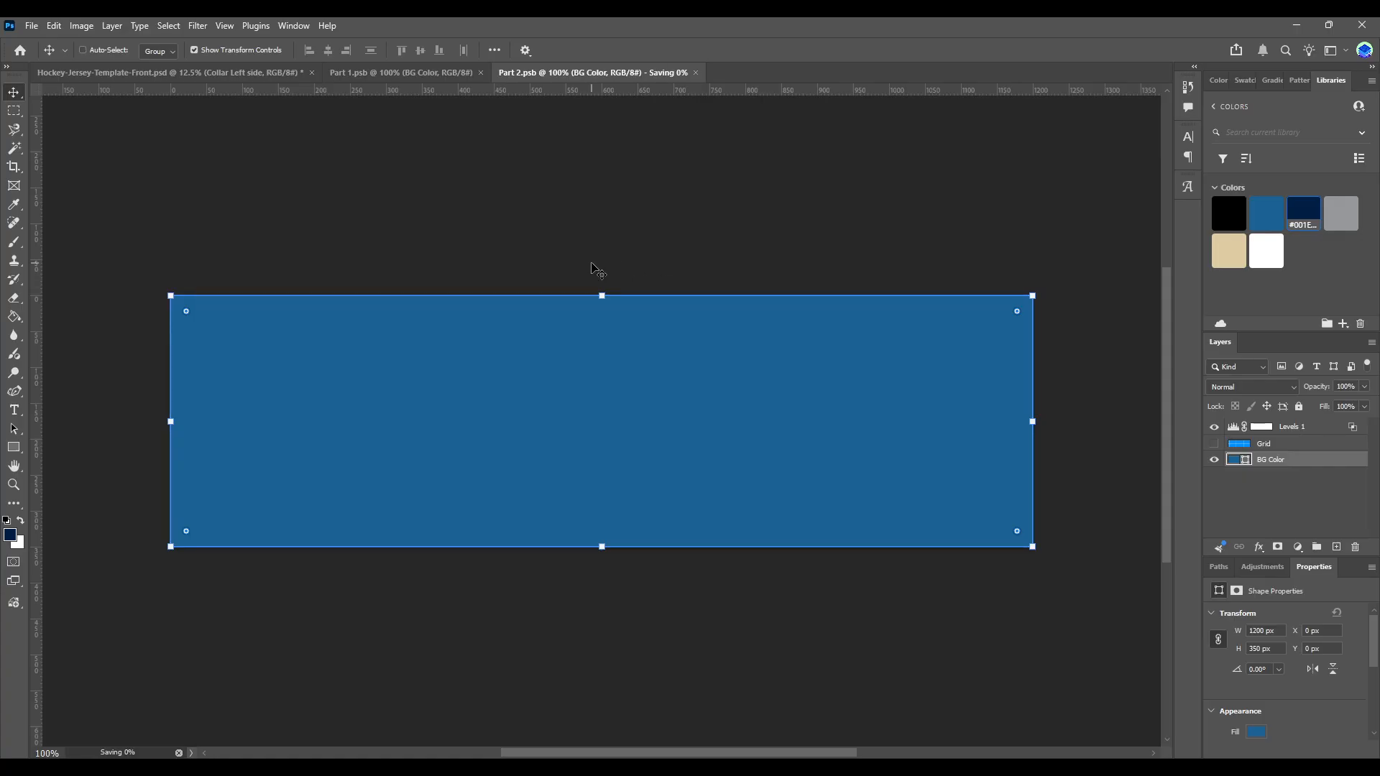
Step: Return to the jersey template and open the Laces Collar's "Add design here" smart object
click(290, 75)
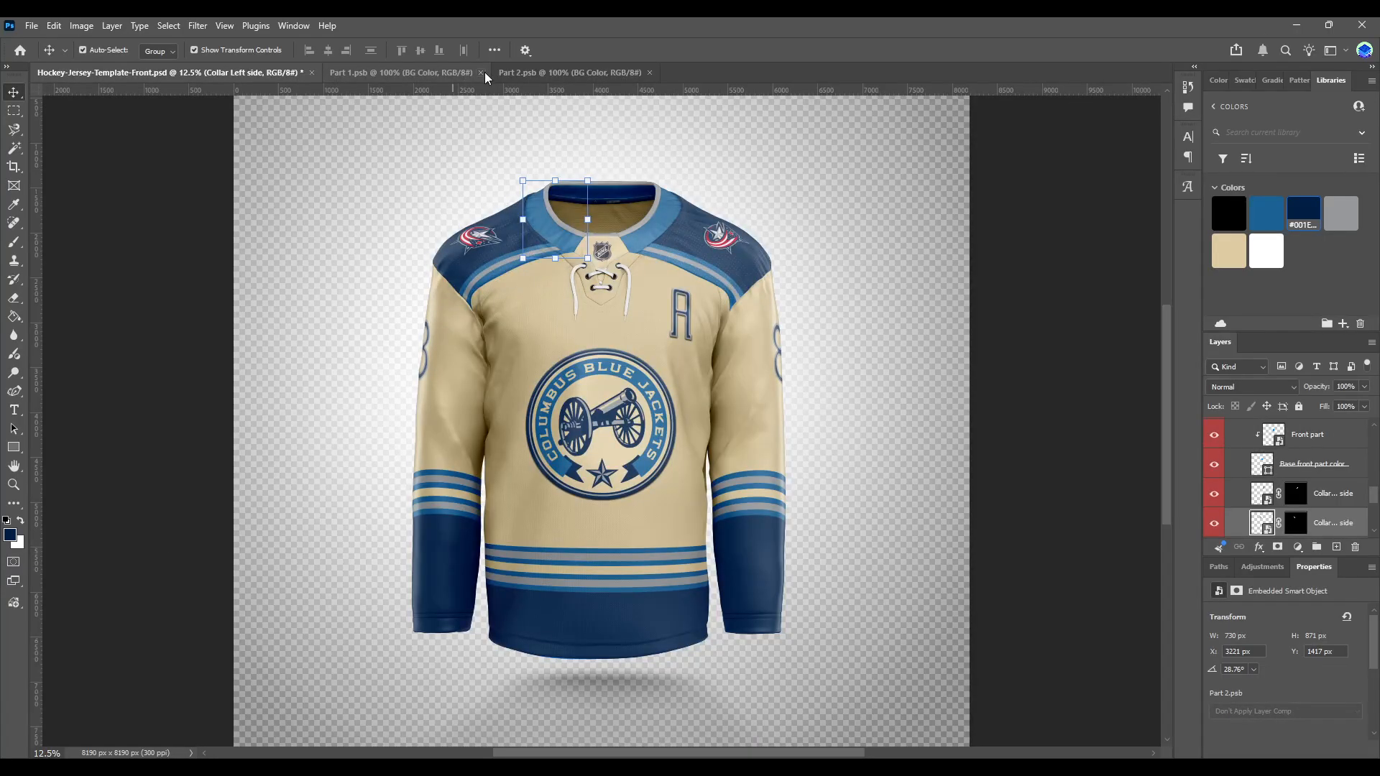
click(826, 171)
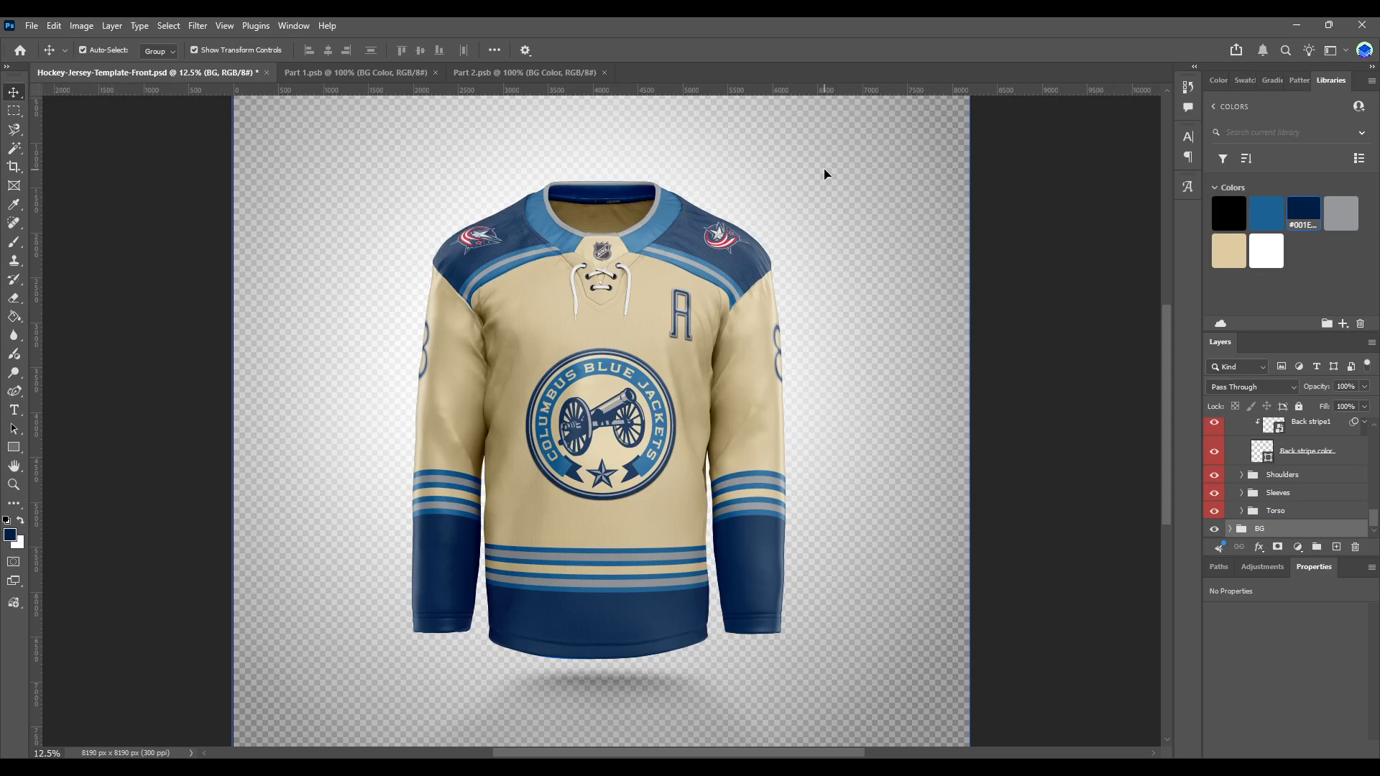
scroll(1259, 496, up, 7)
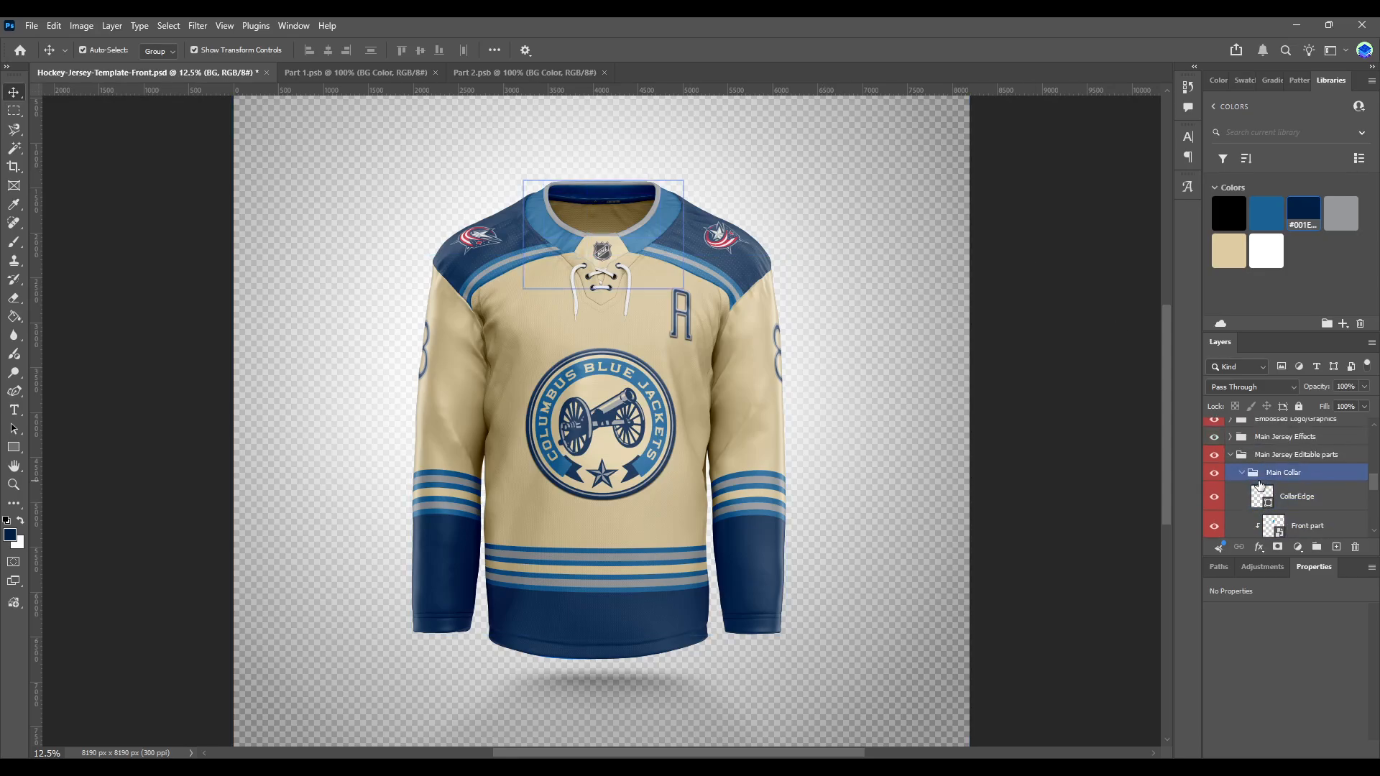
scroll(1258, 472, down, 2)
click(1257, 466)
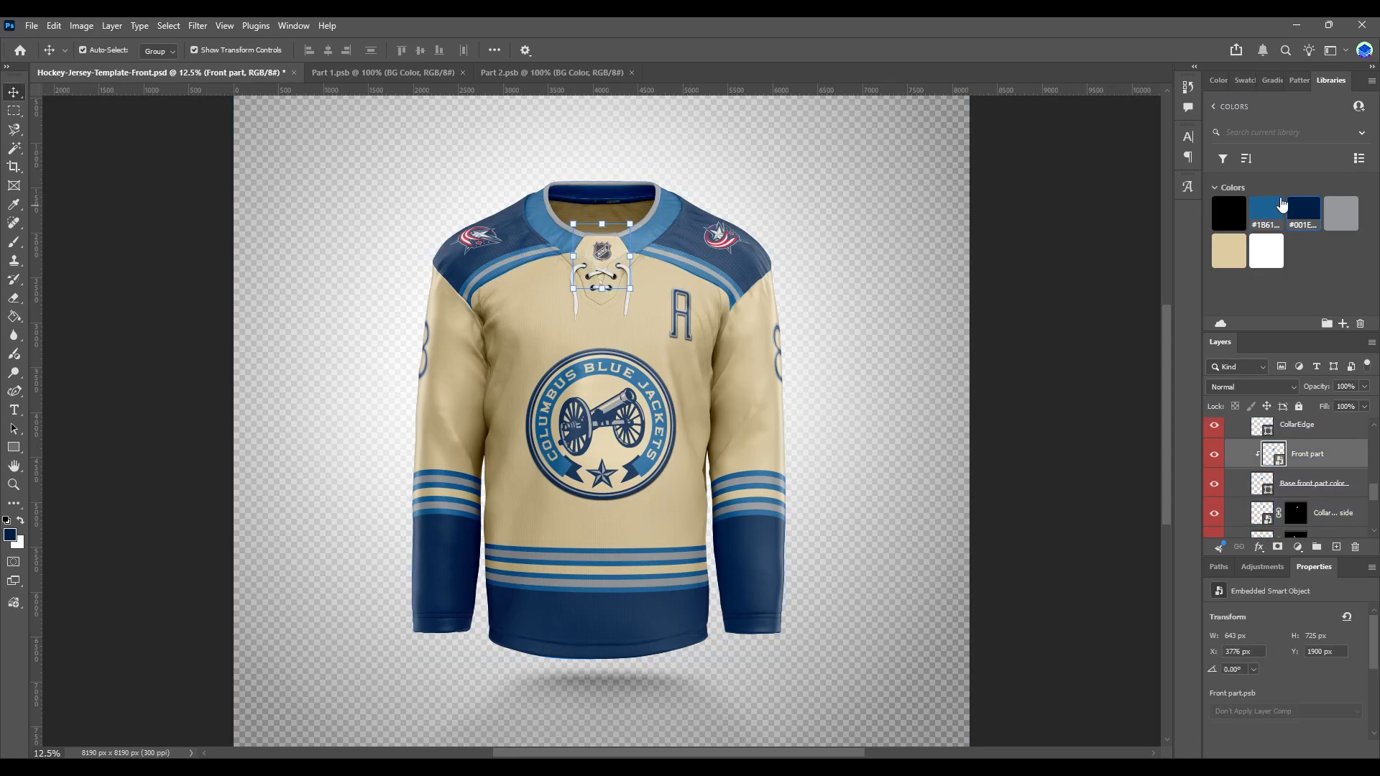
scroll(1251, 475, up, 8)
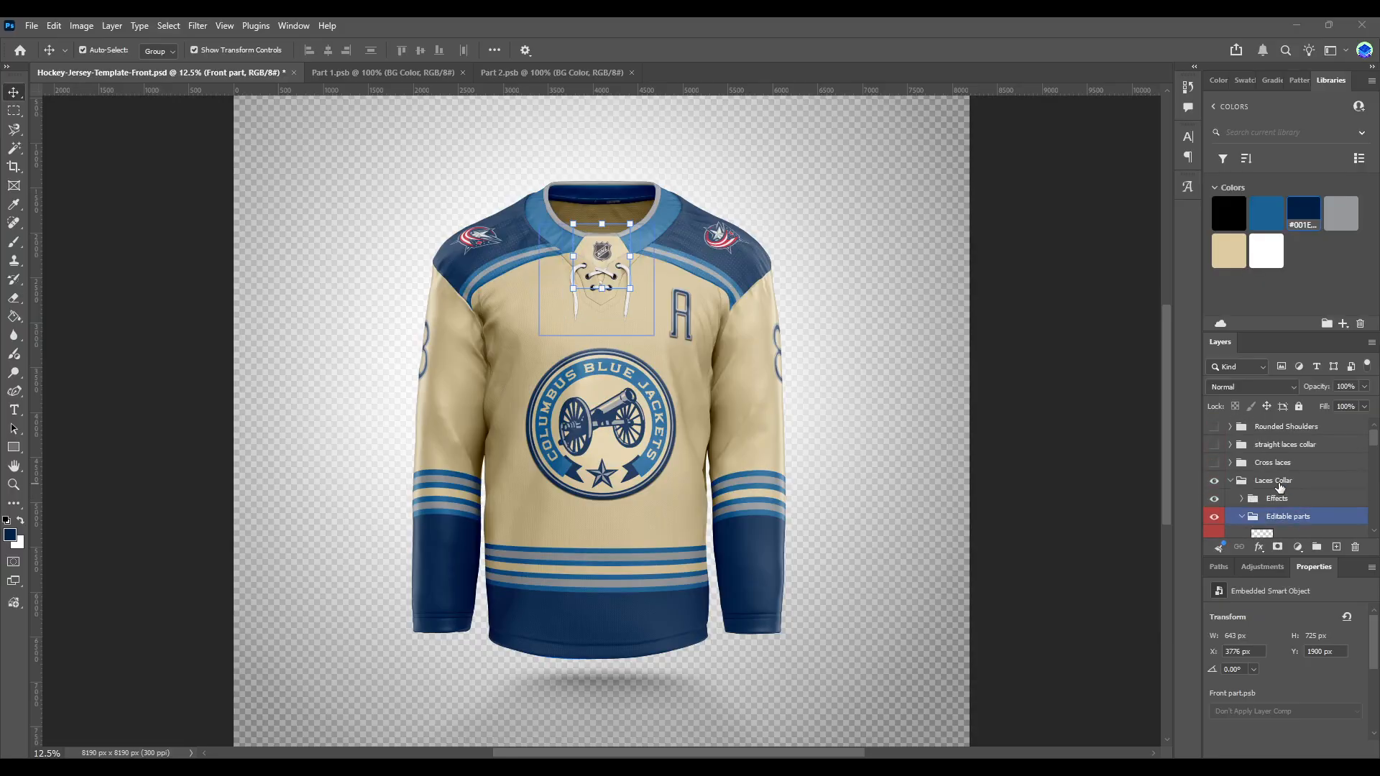
scroll(1251, 478, down, 5)
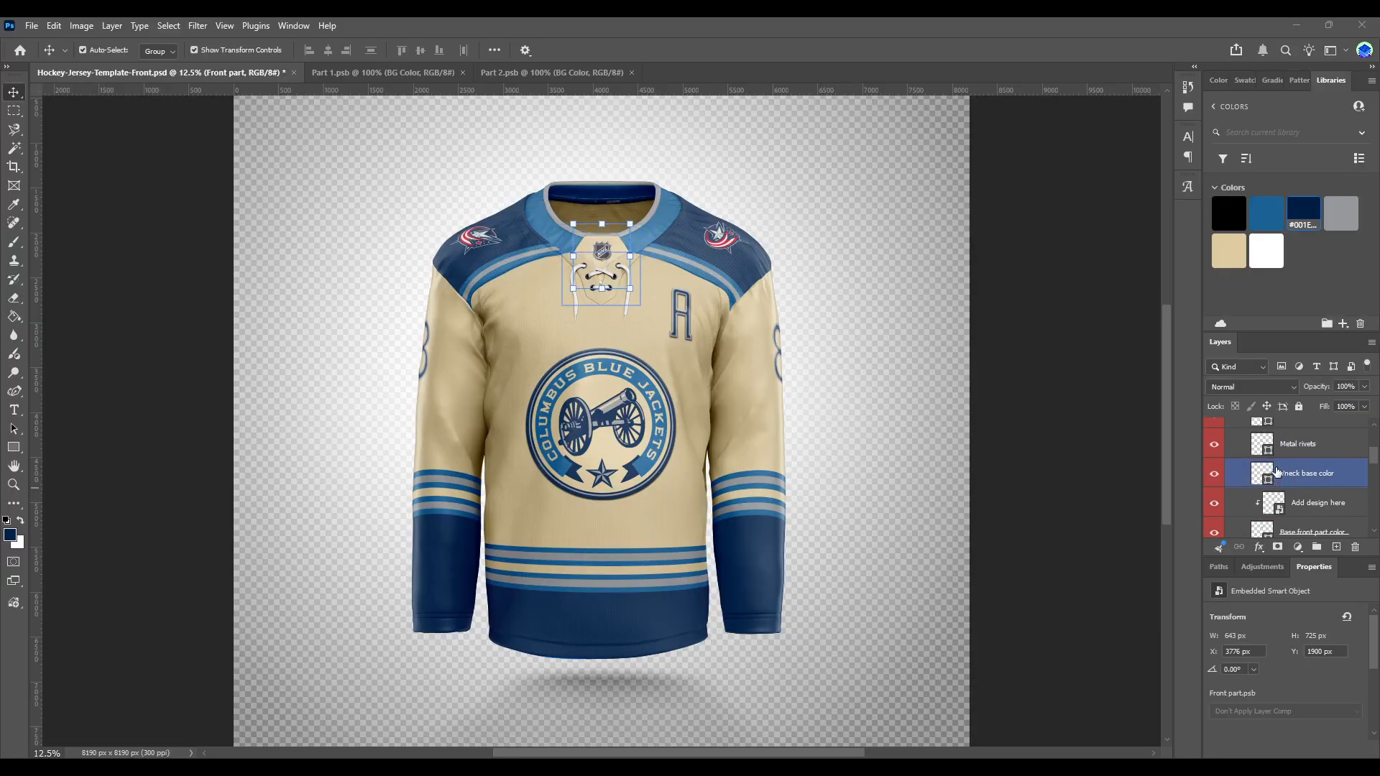
double_click(1273, 496)
Step: Recolour the BG Color layer of Front part1.psb with the navy library swatch, save, and check the jersey
click(1269, 523)
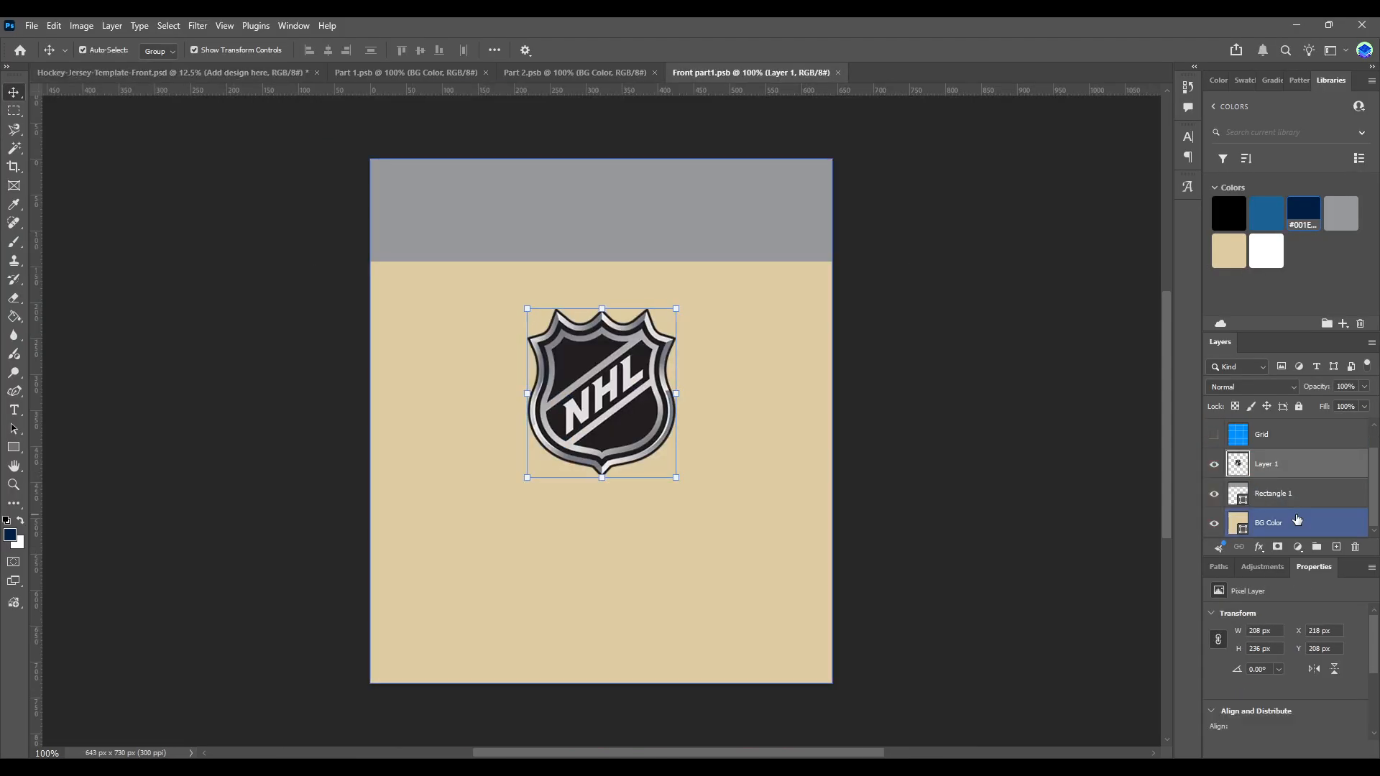
click(1303, 210)
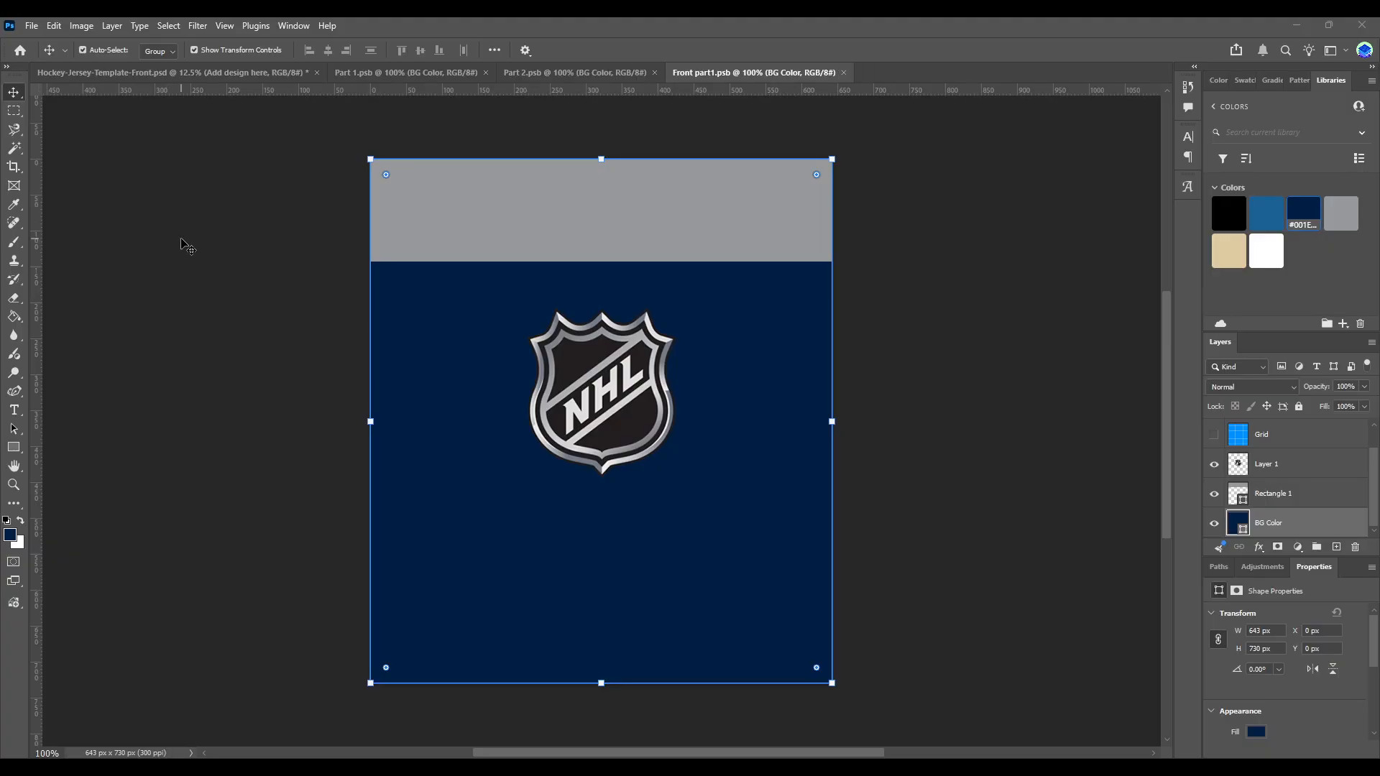
click(238, 72)
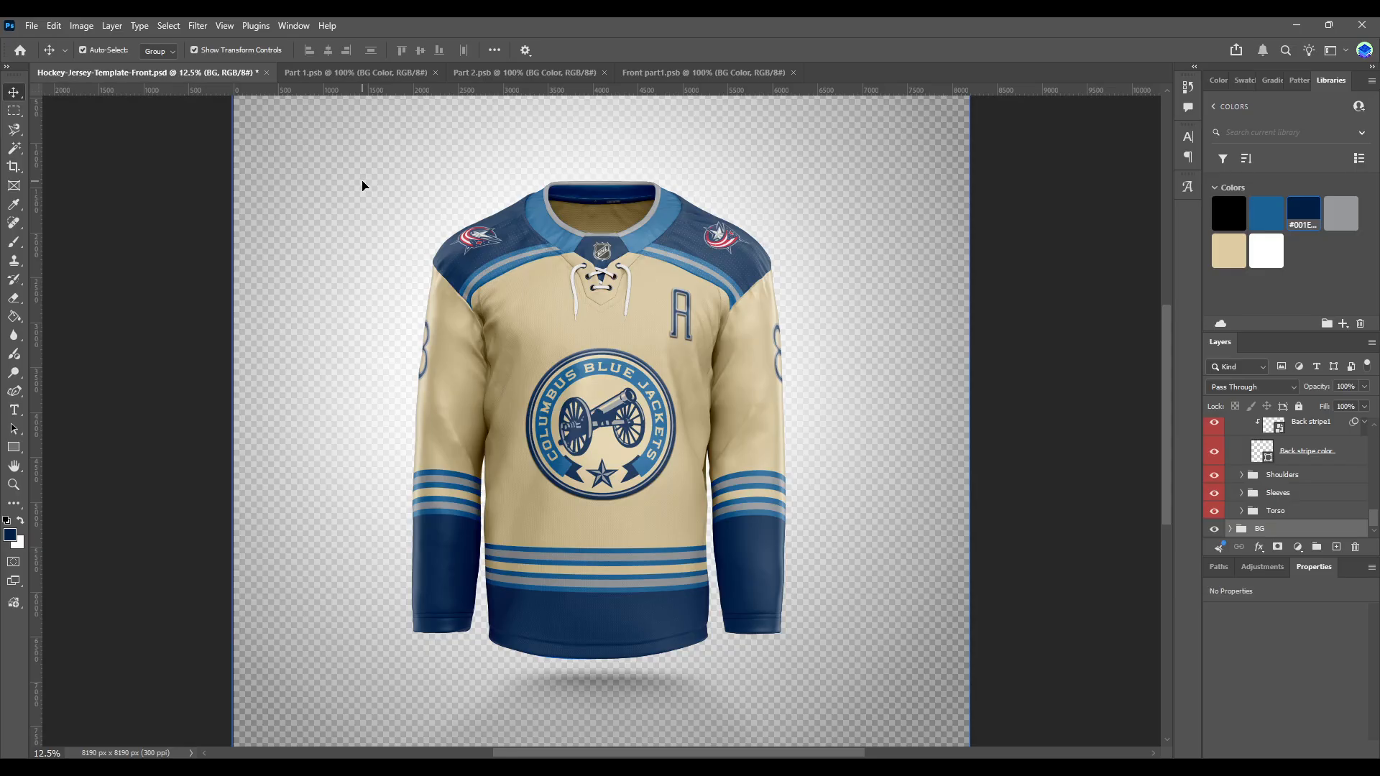
scroll(1272, 508, up, 5)
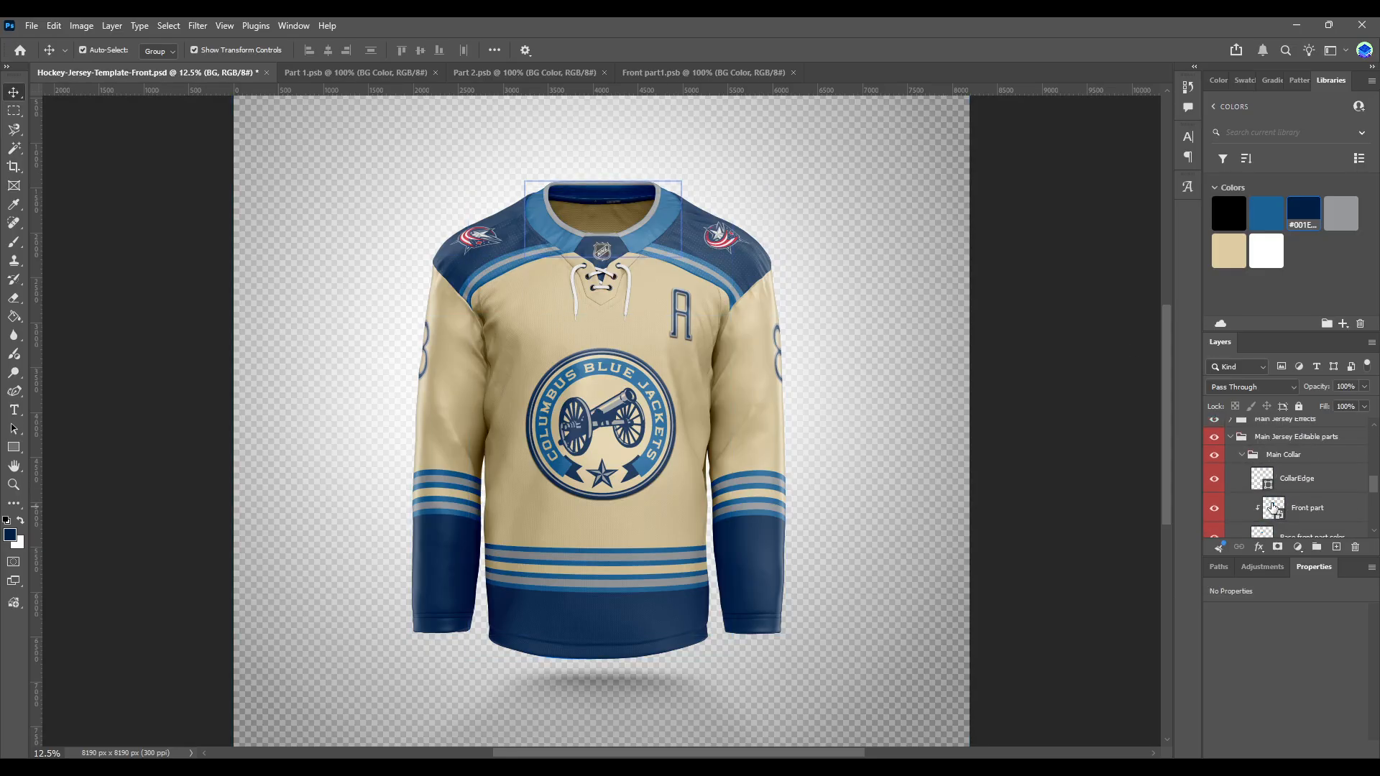
scroll(1272, 500, up, 1)
click(1271, 487)
click(1270, 482)
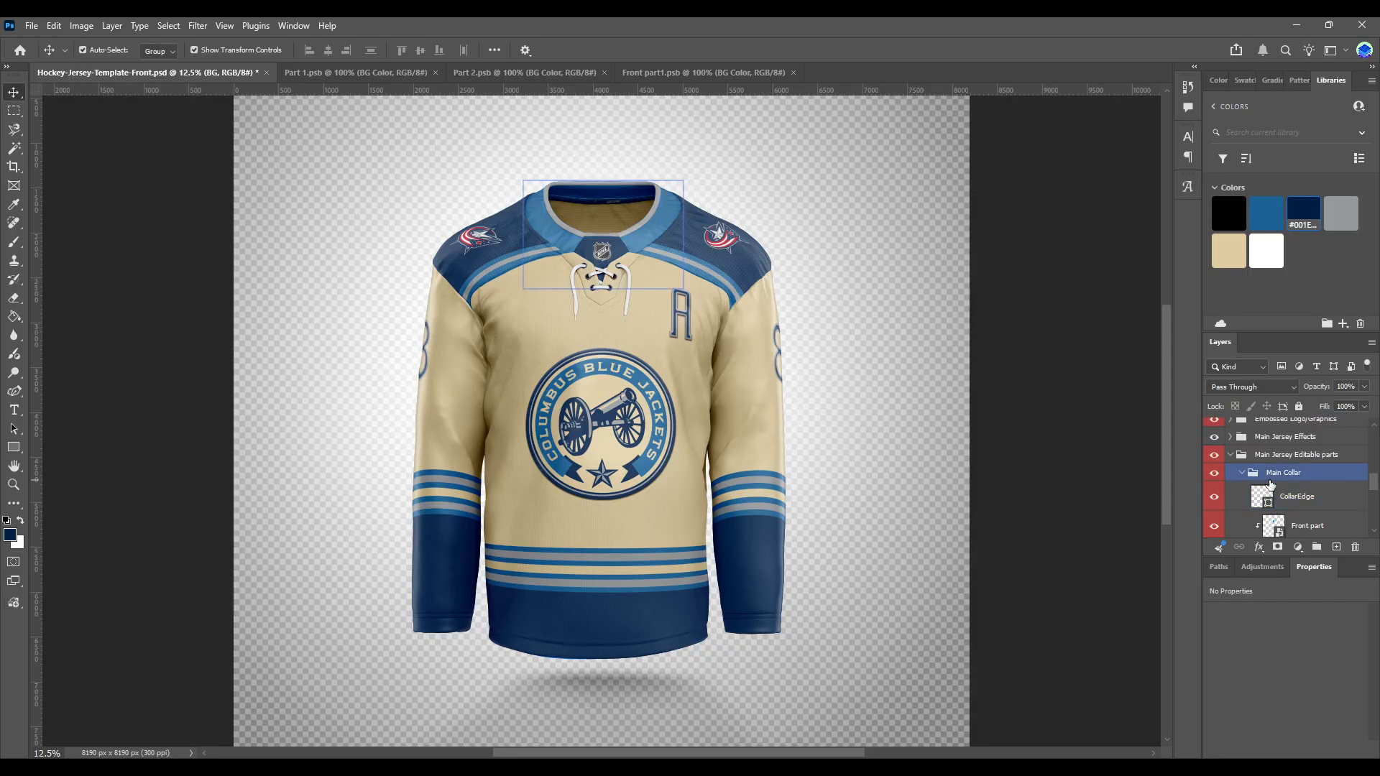
click(870, 173)
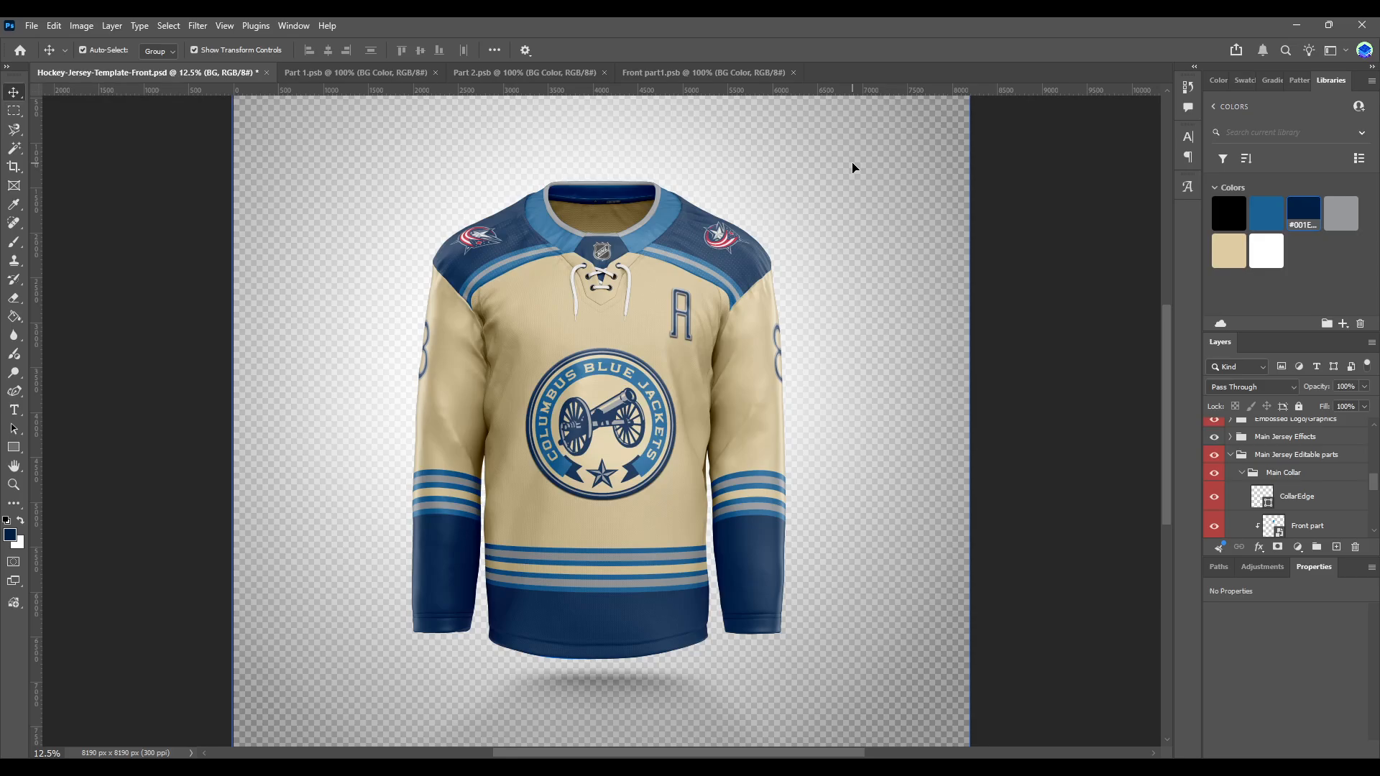
Step: In Front part1.psb, apply the blue library swatch to the BG Color layer, save, and check the jersey
click(709, 76)
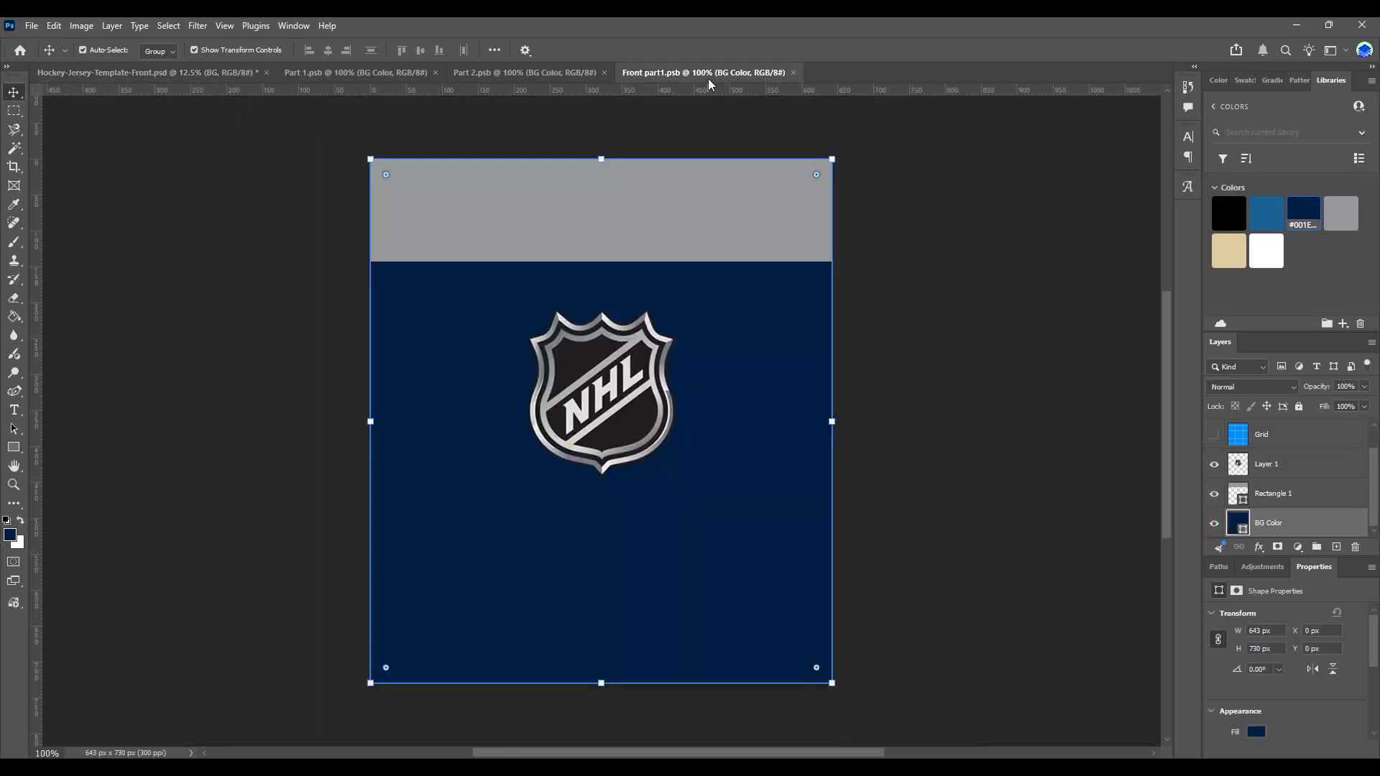
click(1267, 213)
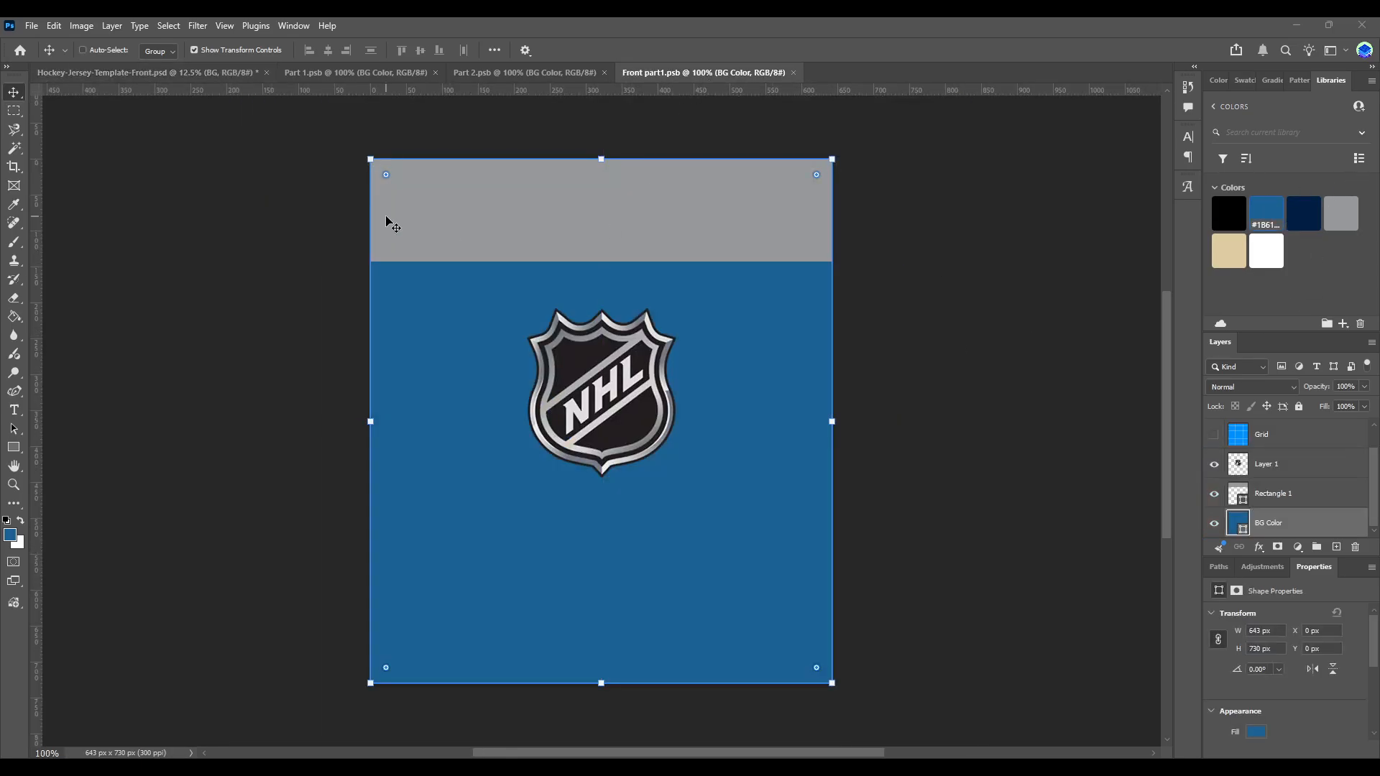
click(224, 73)
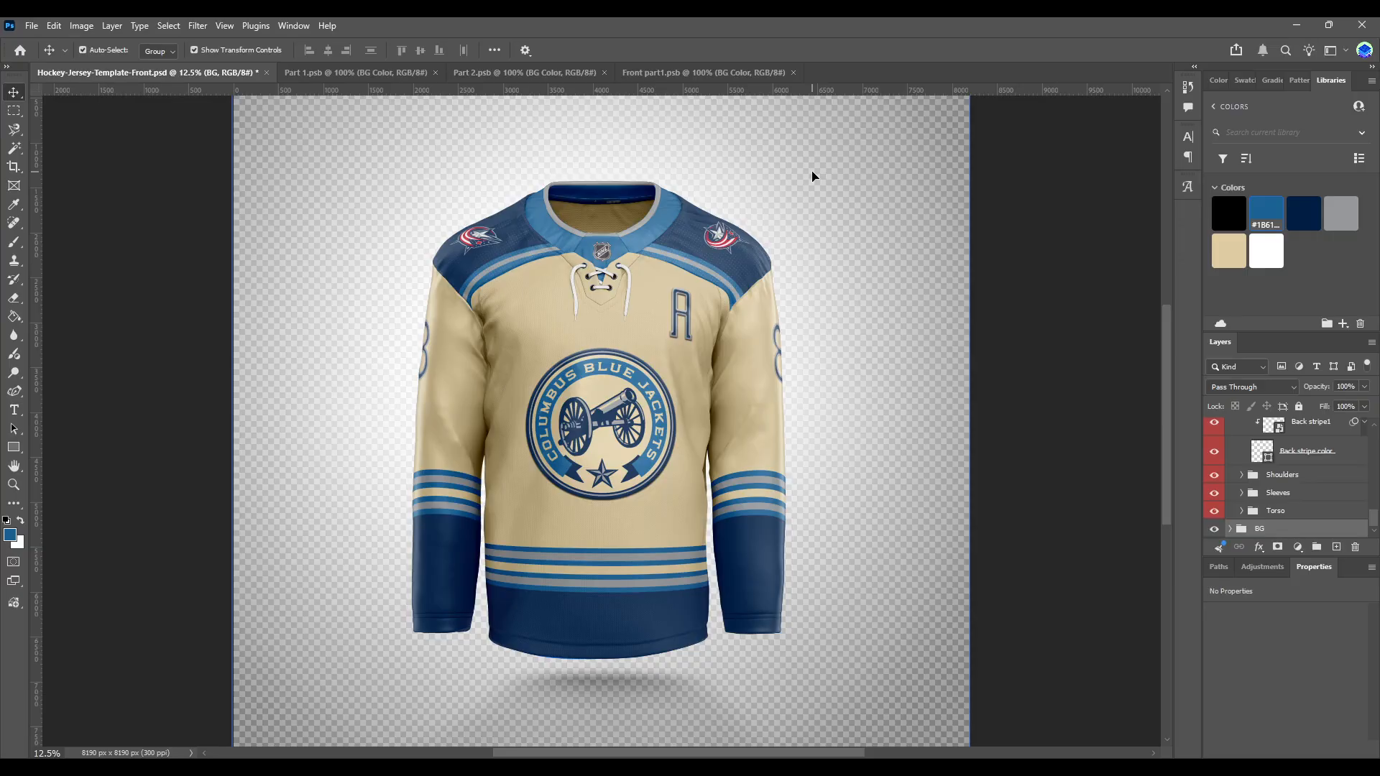
click(856, 216)
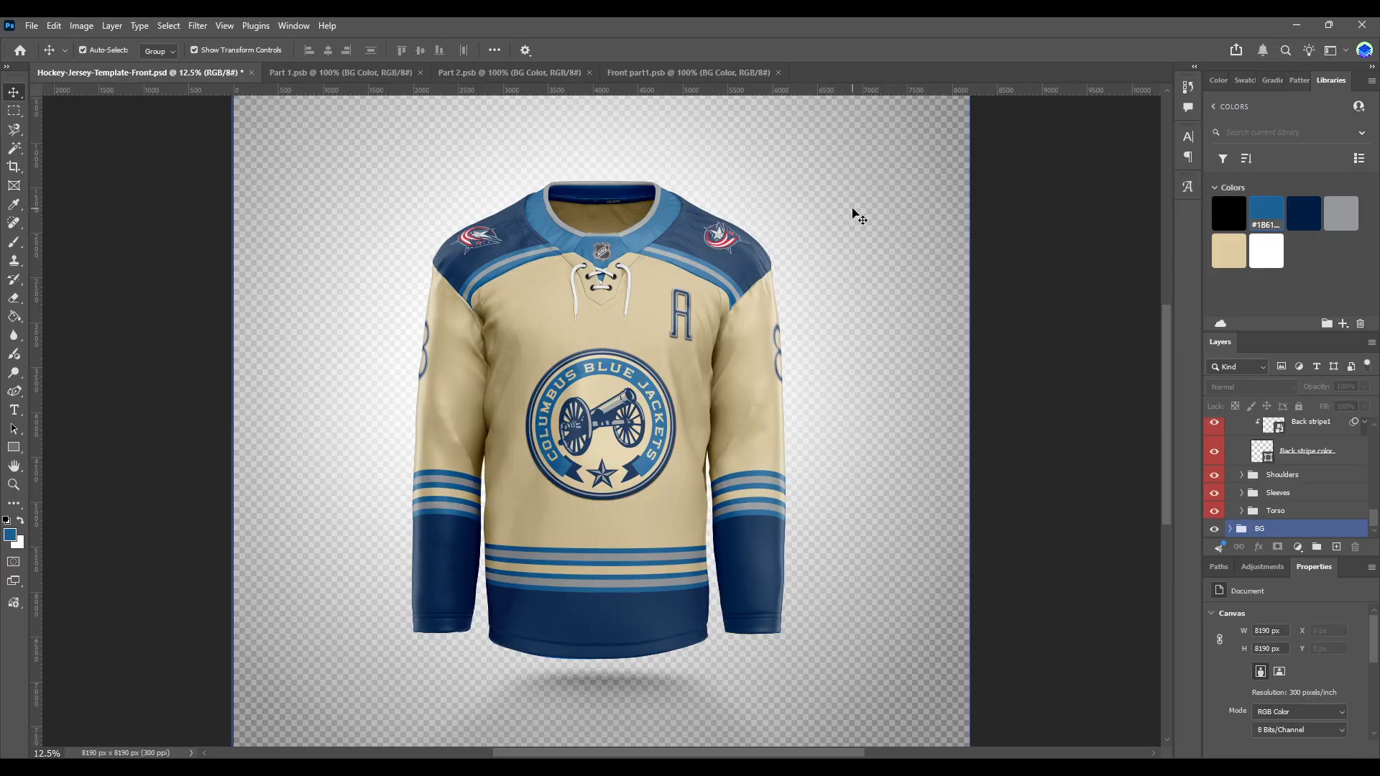